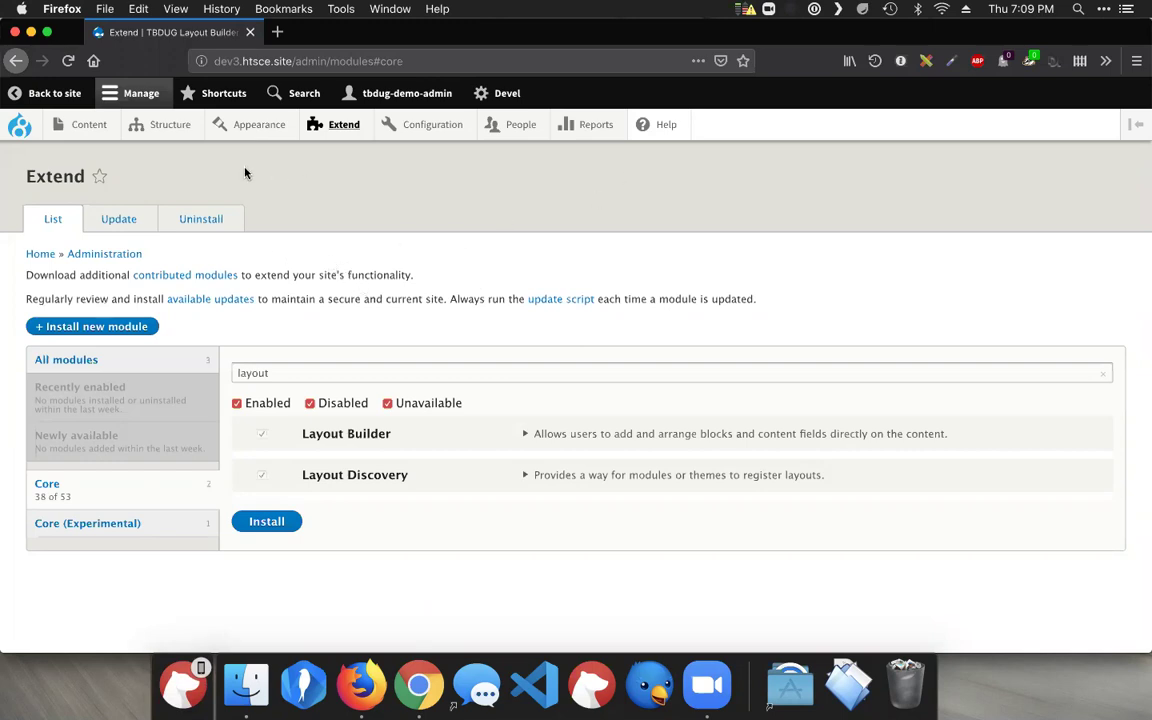
Expand the details of the Layout Builder module.
mouse_move(168, 127)
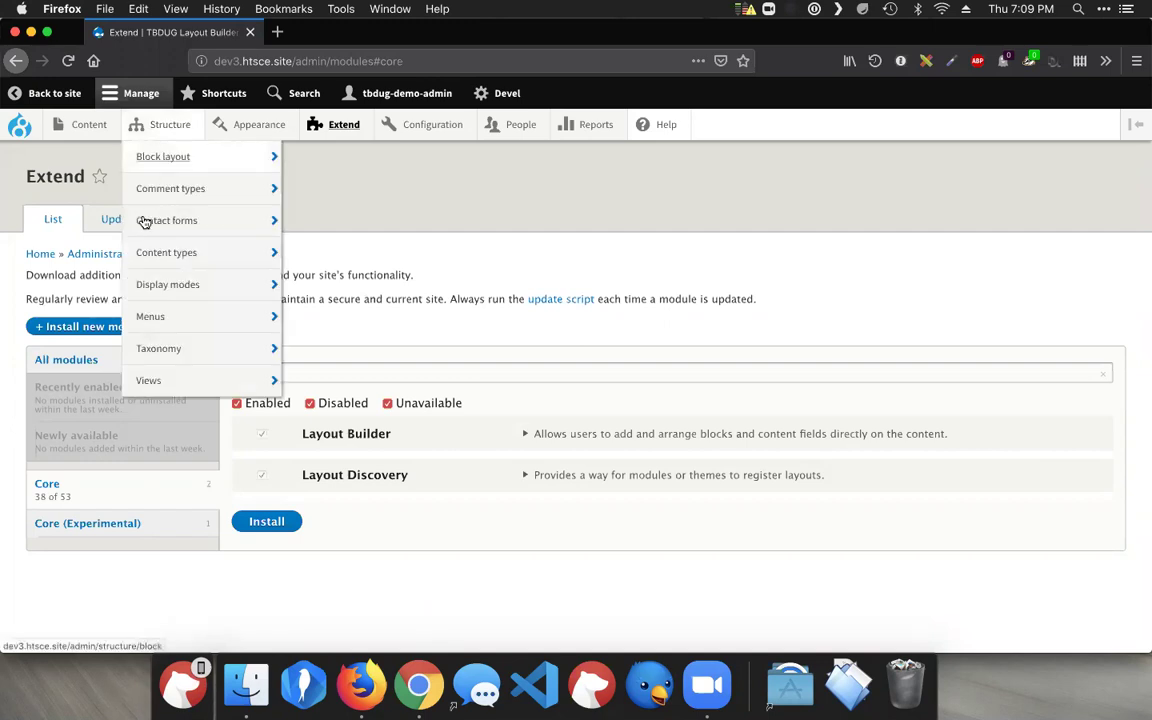
mouse_move(193, 258)
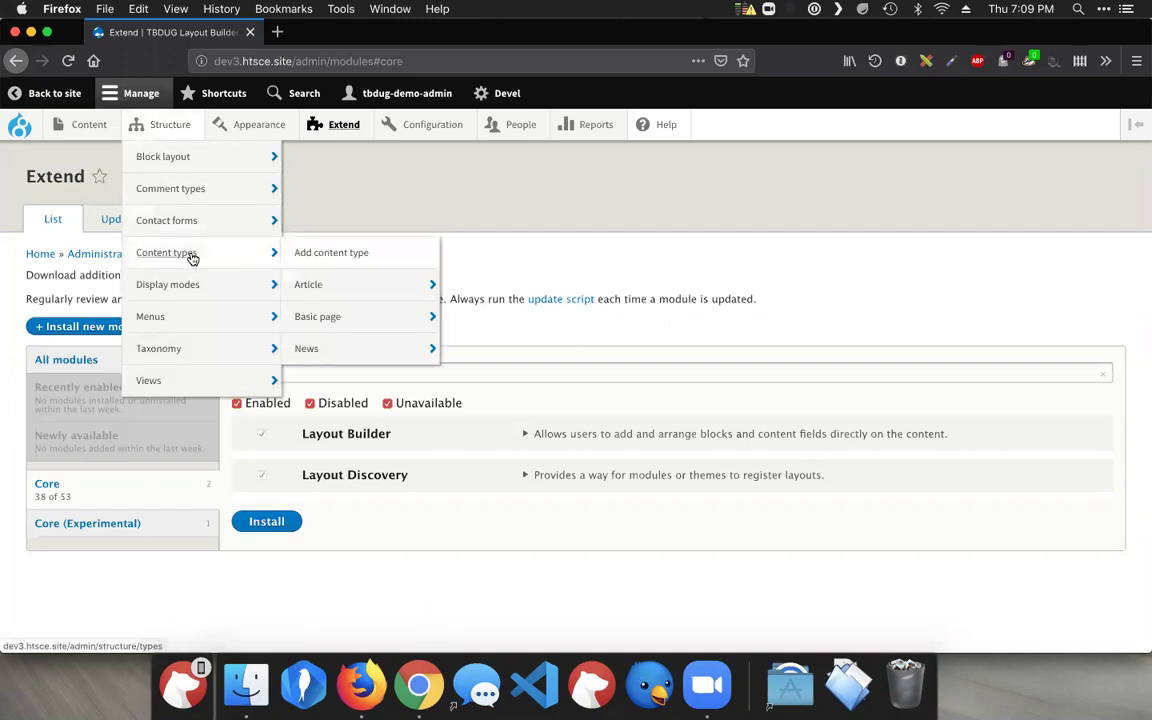
click(586, 434)
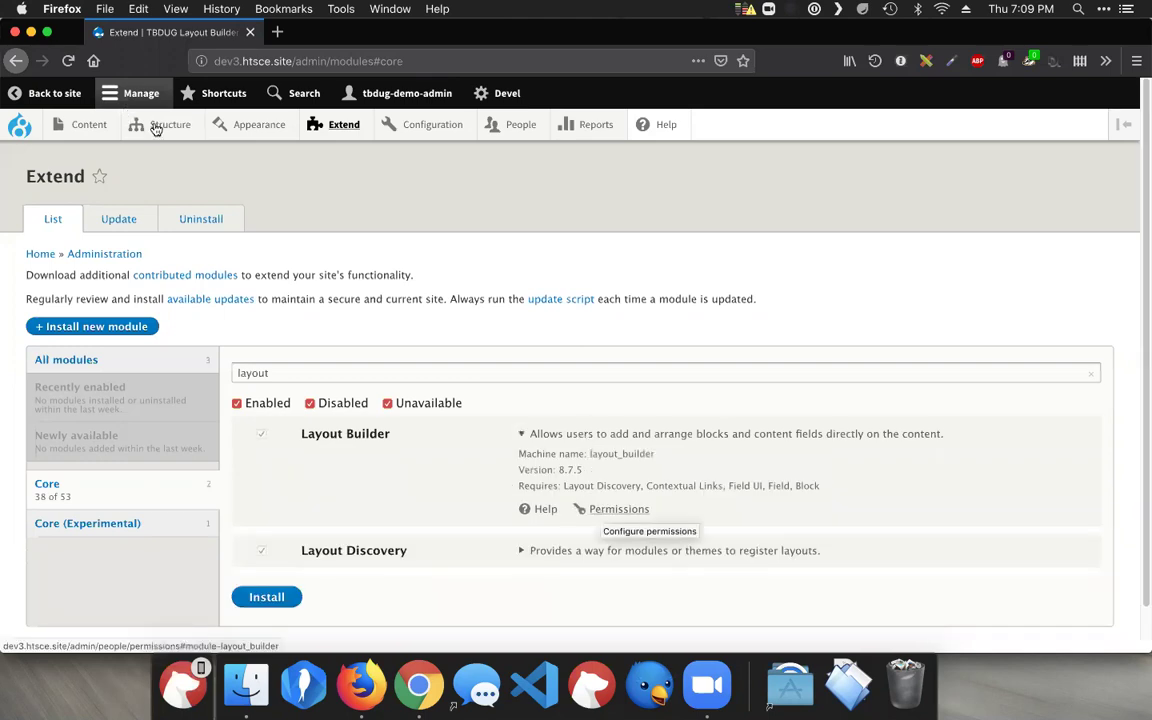
Open the Manage display settings of the News content type.
mouse_move(168, 128)
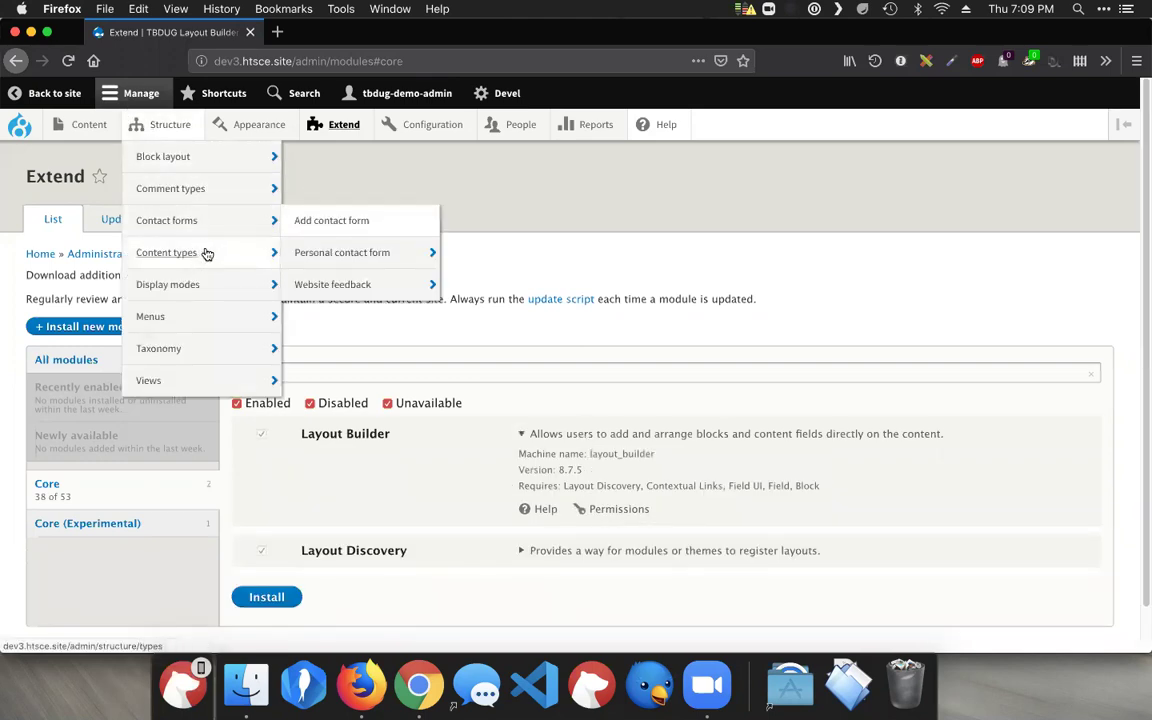
mouse_move(207, 254)
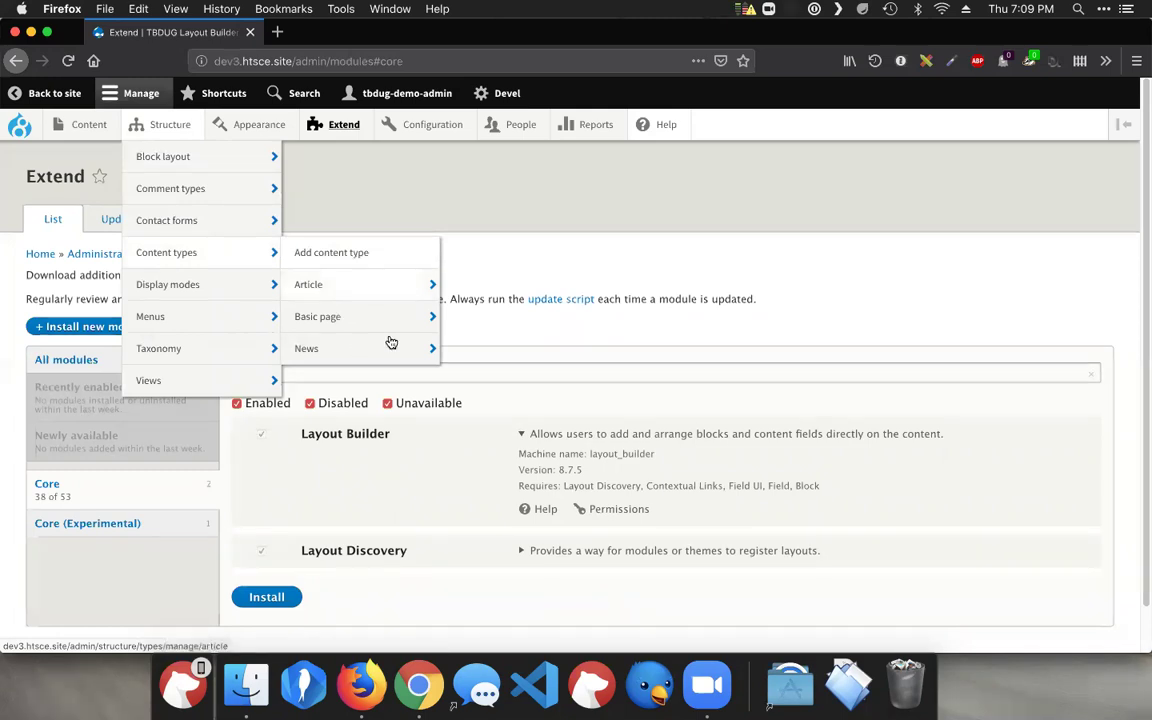
mouse_move(359, 350)
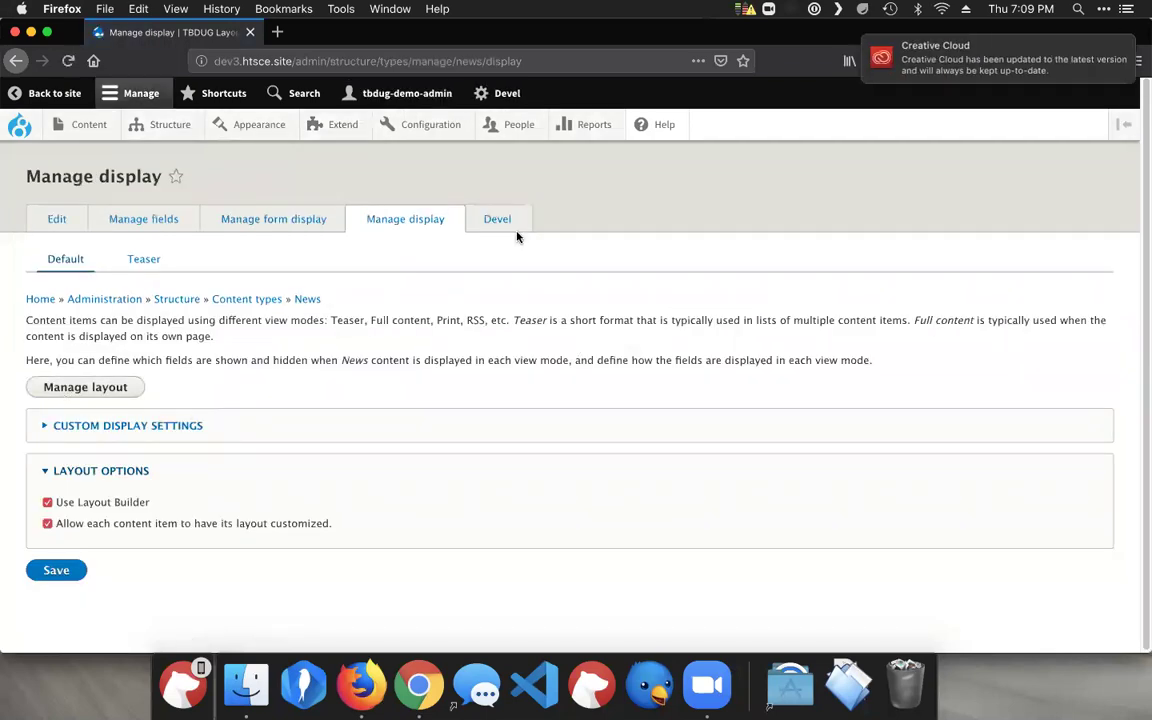
Disable Layout Builder for the News content type's default display and confirm removing all customizations.
click(100, 502)
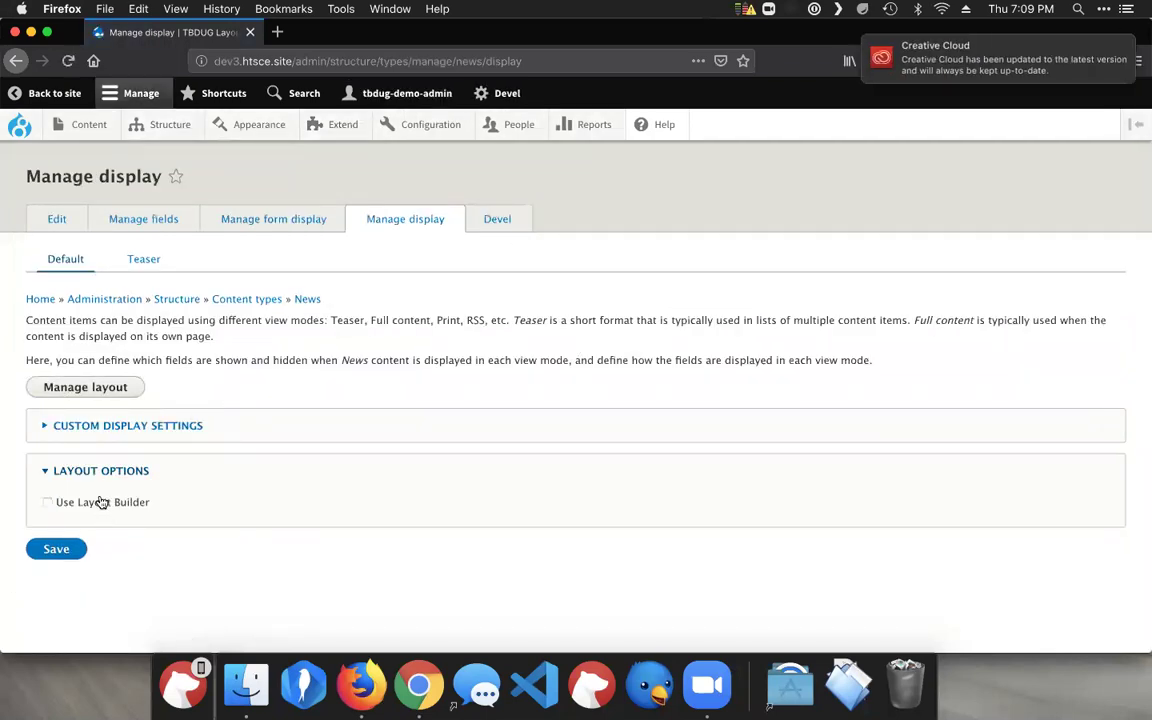
click(56, 549)
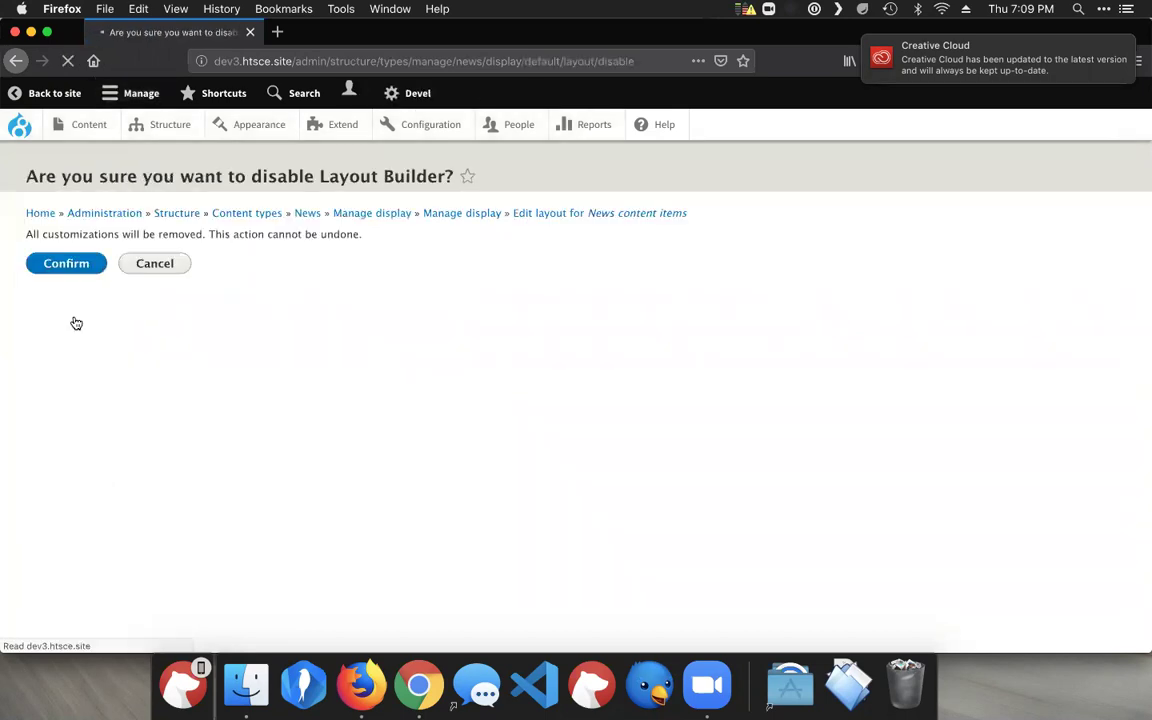
click(70, 320)
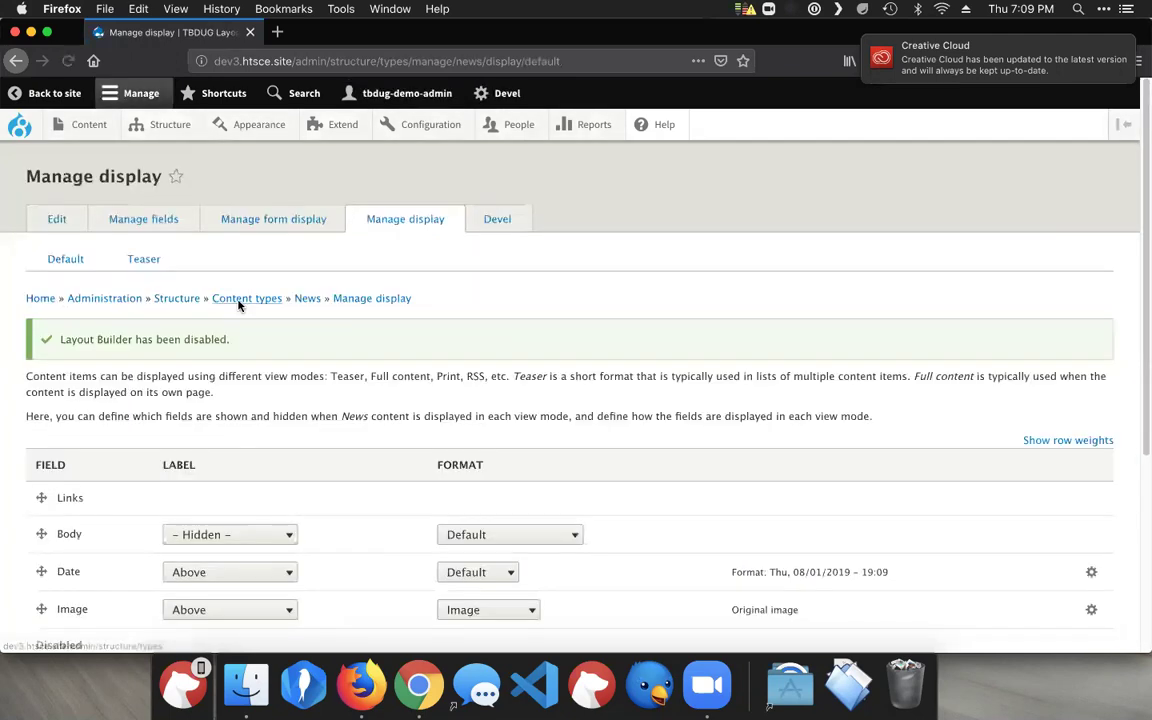
Enable Layout Builder for News, allow each content item to have its layout customized, and save the display settings.
scroll(257, 380, down, 5)
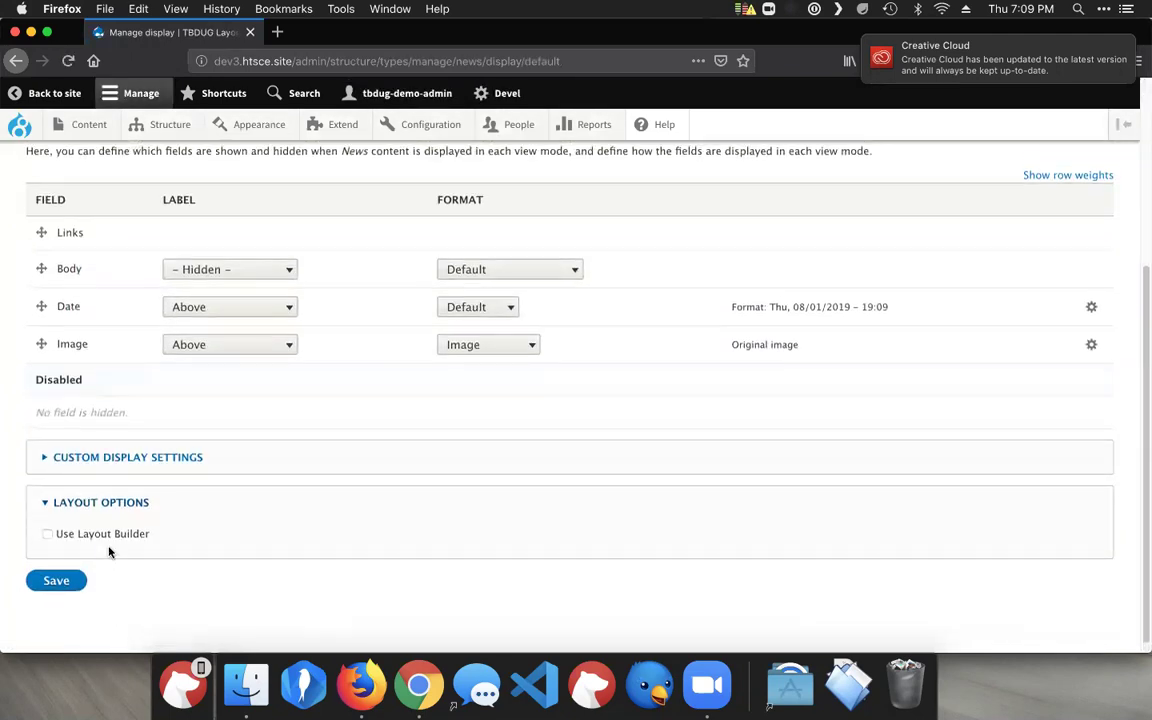
click(102, 534)
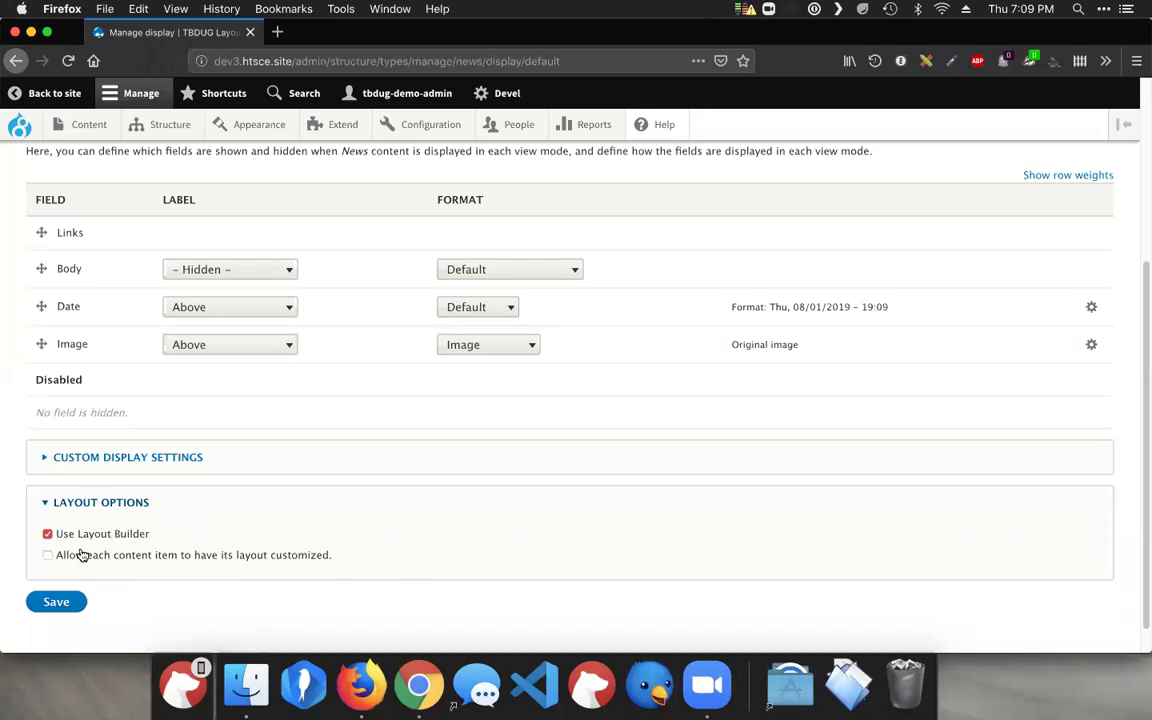
click(47, 555)
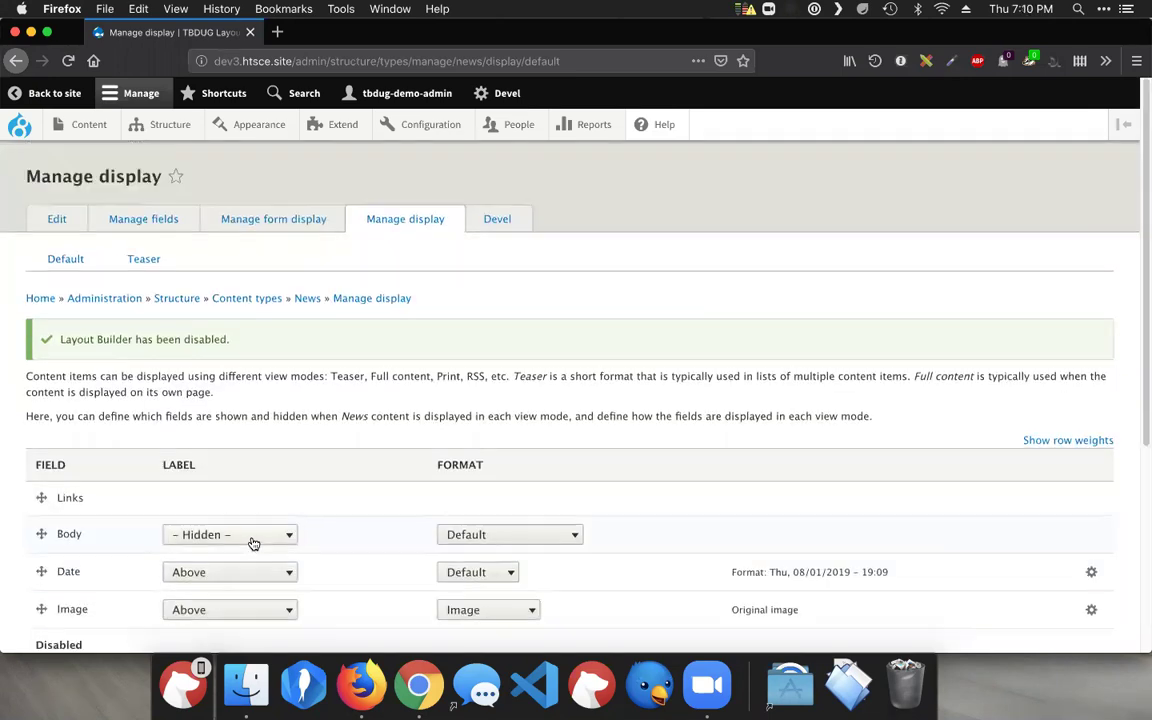
scroll(253, 543, down, 5)
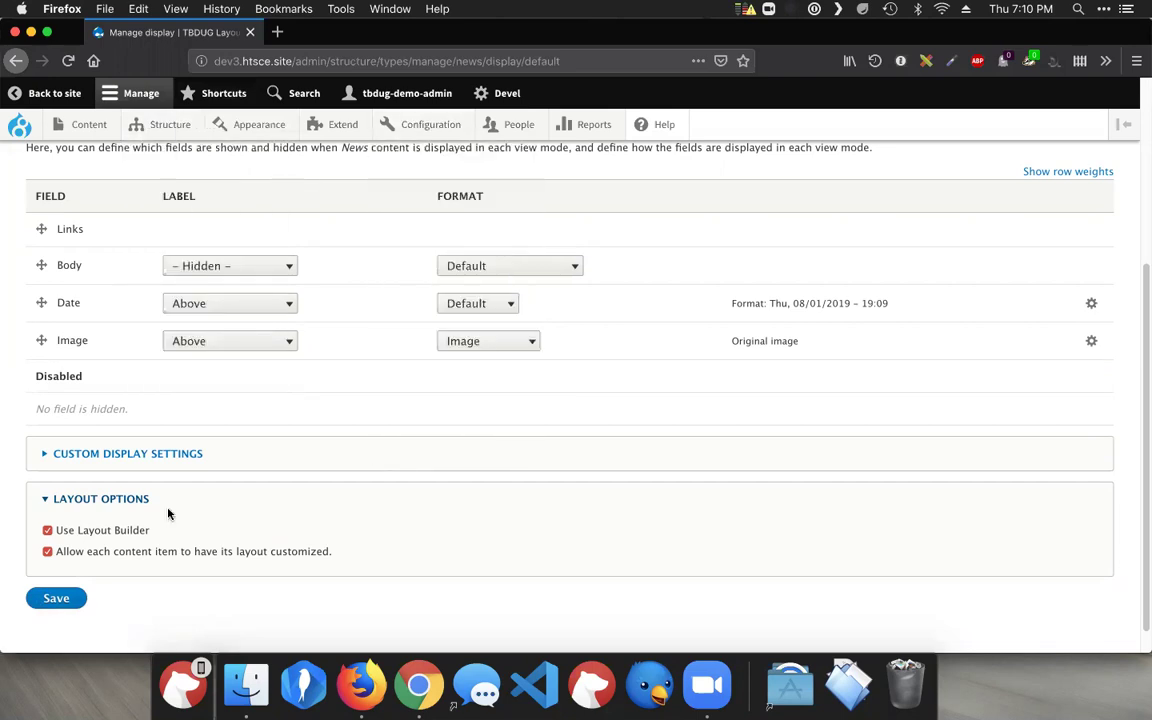
click(78, 600)
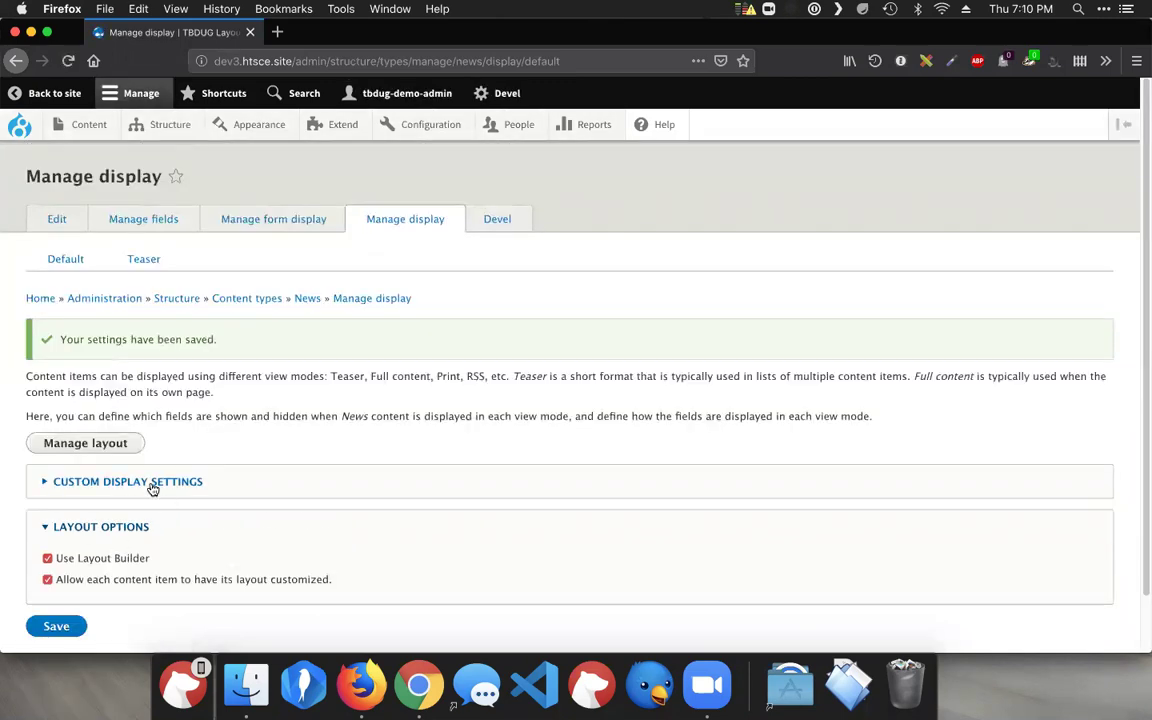
Open the layout editor for News content items and examine the fields in the default layout.
click(119, 443)
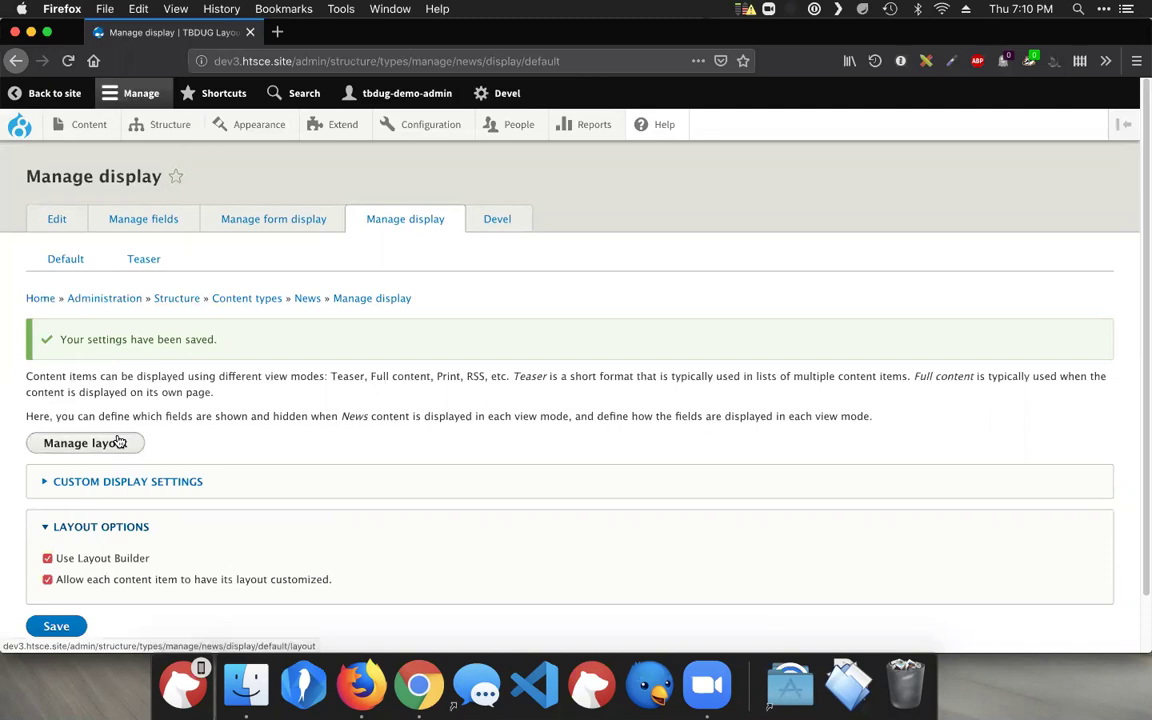
click(119, 443)
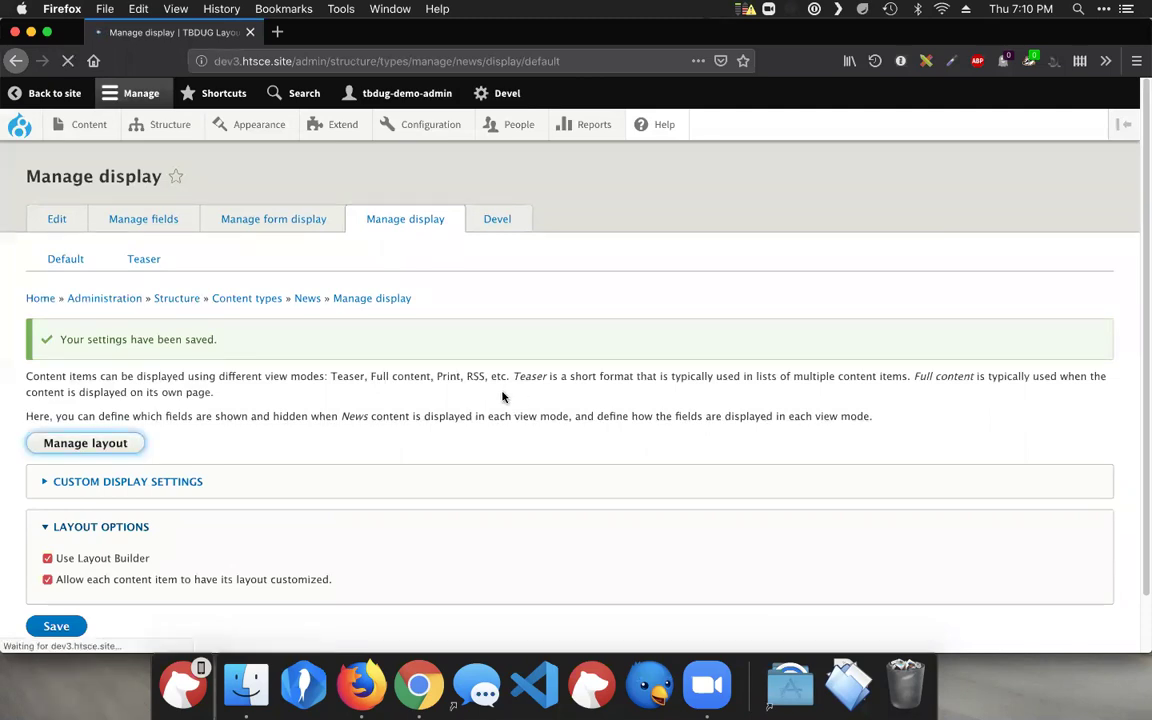
scroll(486, 421, down, 3)
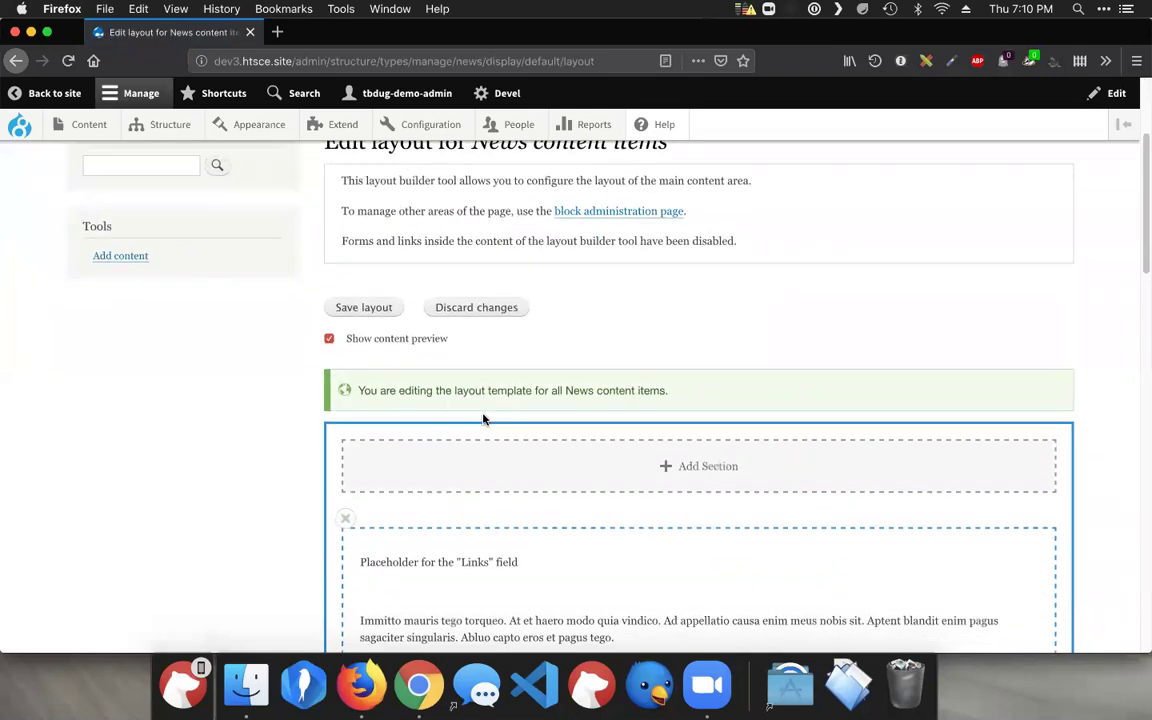
scroll(483, 419, down, 1)
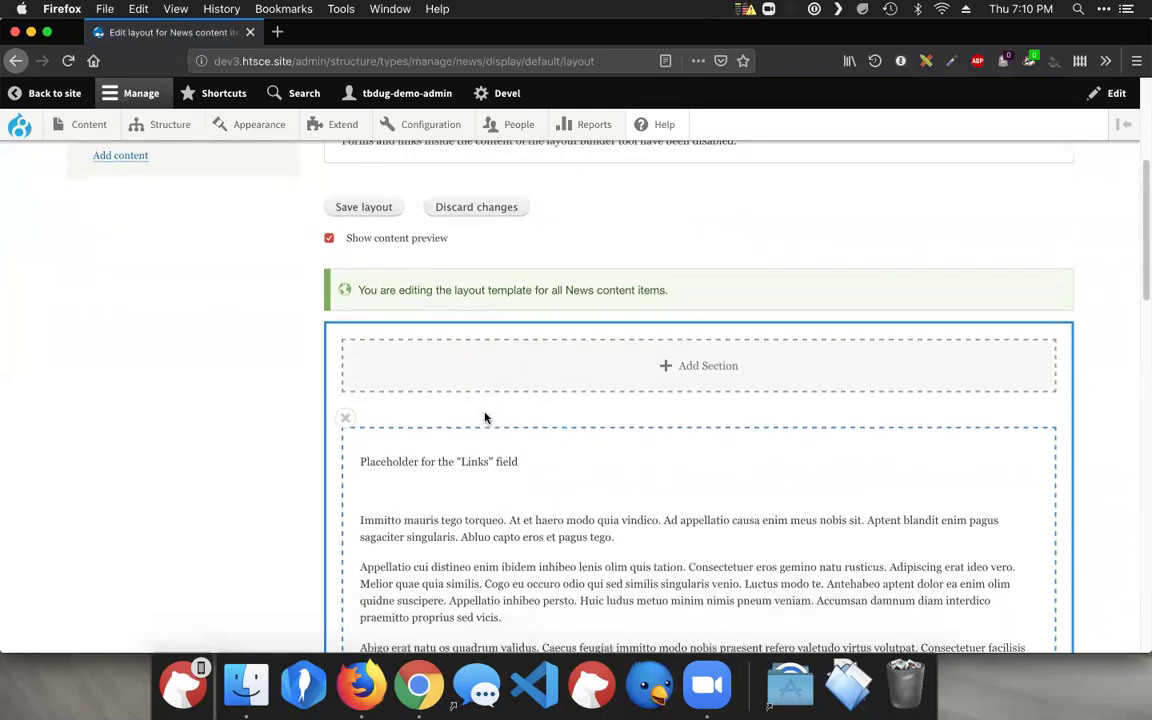
scroll(505, 425, down, 5)
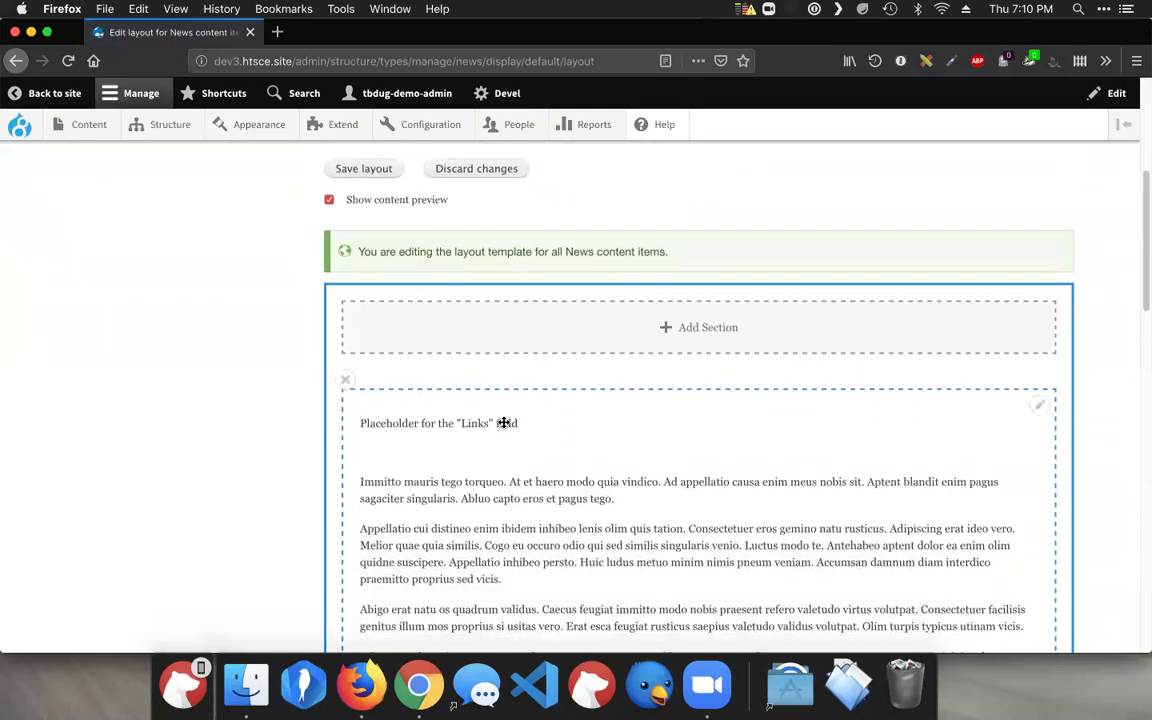
scroll(504, 422, down, 4)
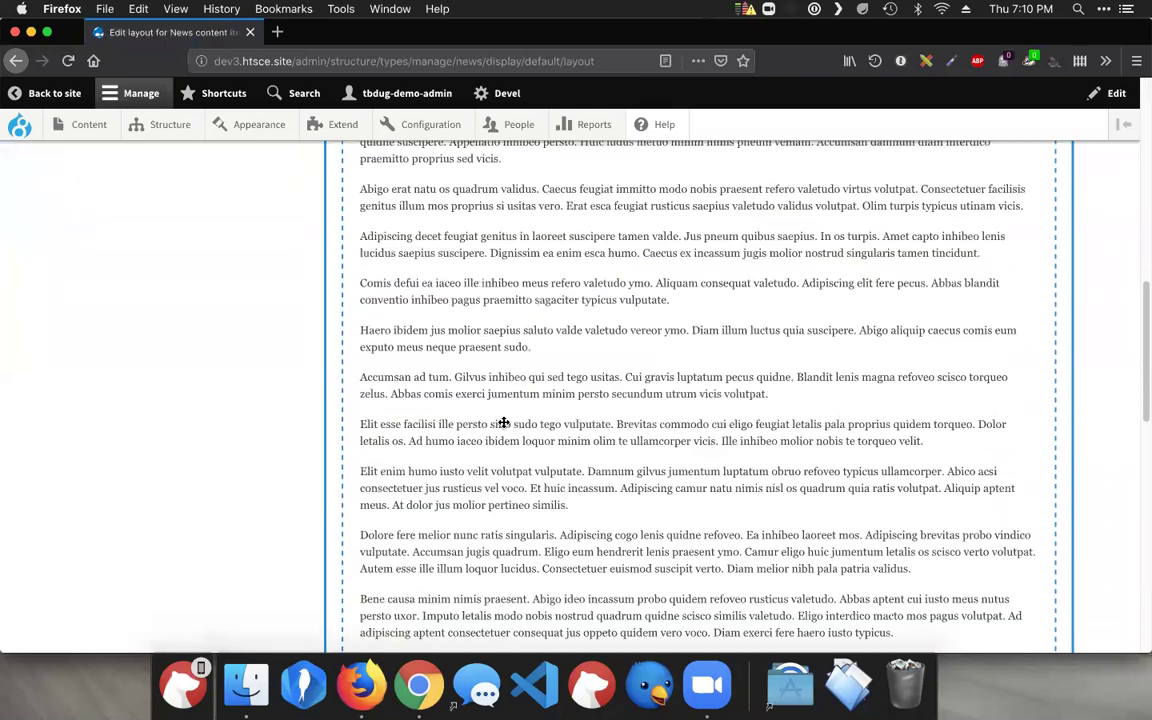
scroll(504, 422, down, 15)
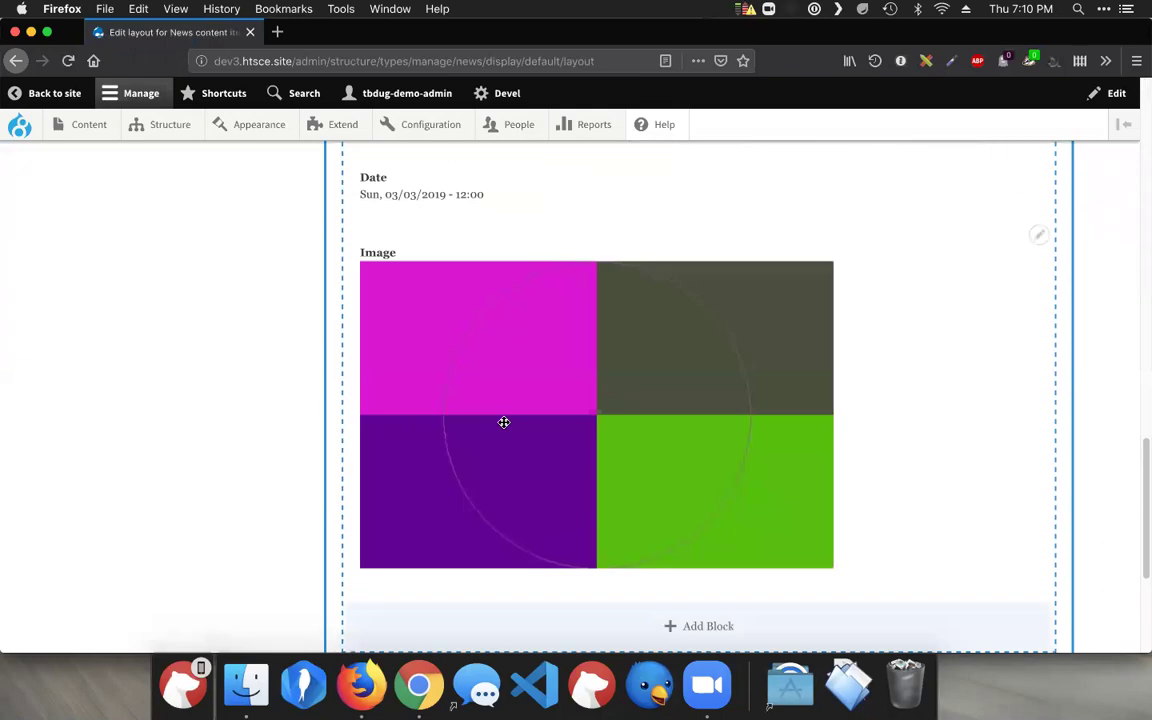
scroll(504, 420, up, 10)
scroll(504, 420, up, 12)
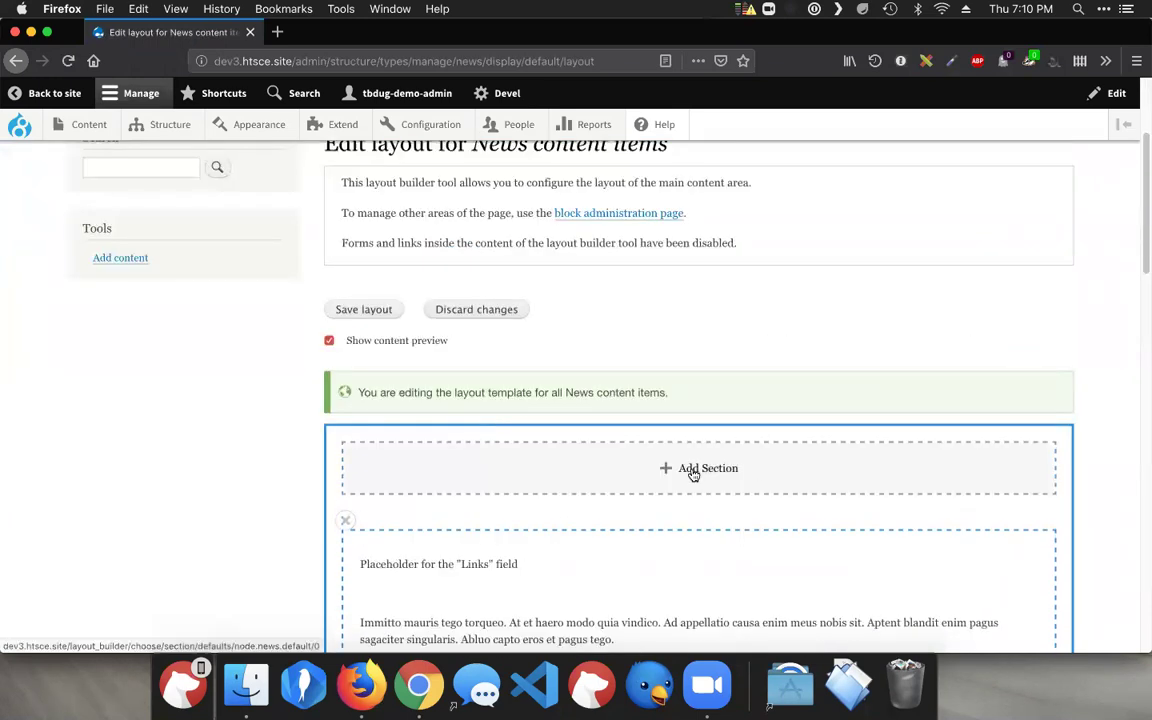
Add a two-column section with 67%/33% column widths above the existing section of the News layout.
click(693, 472)
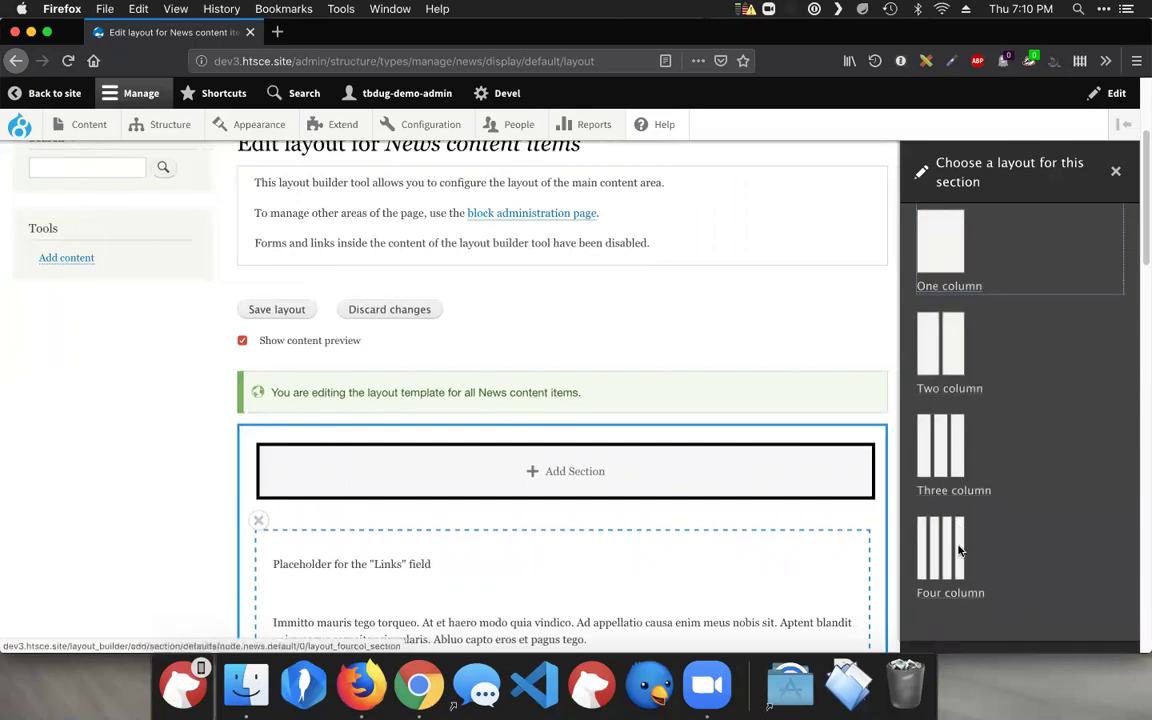
click(967, 345)
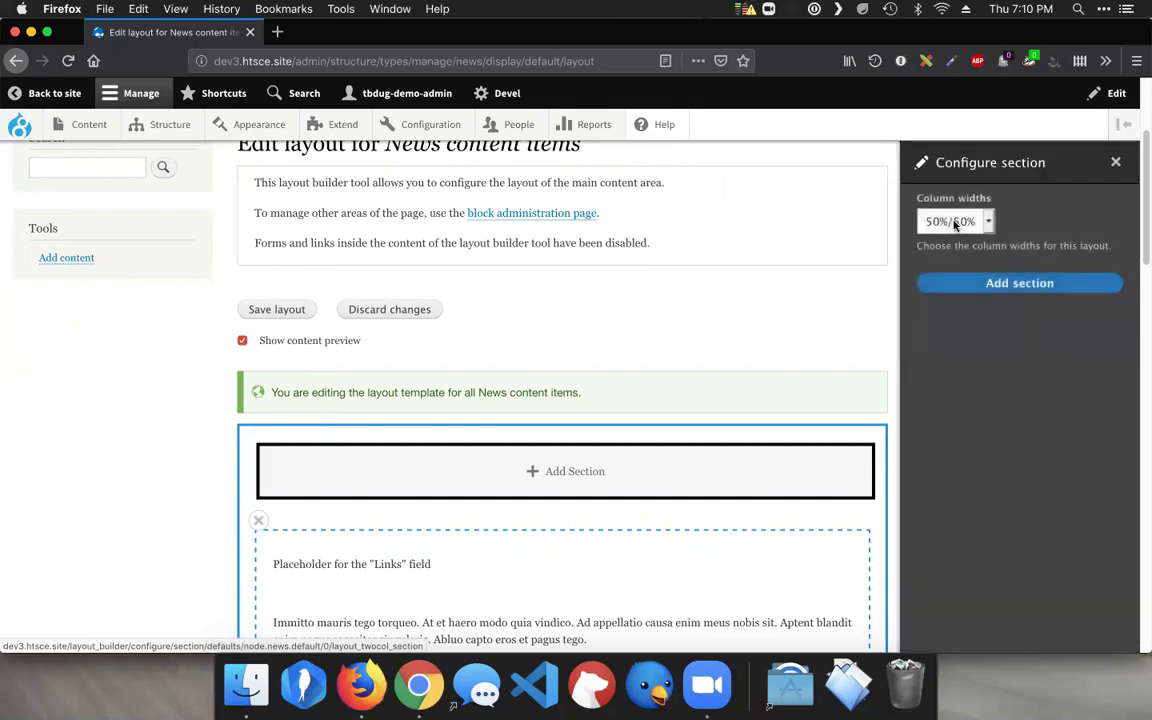
click(955, 224)
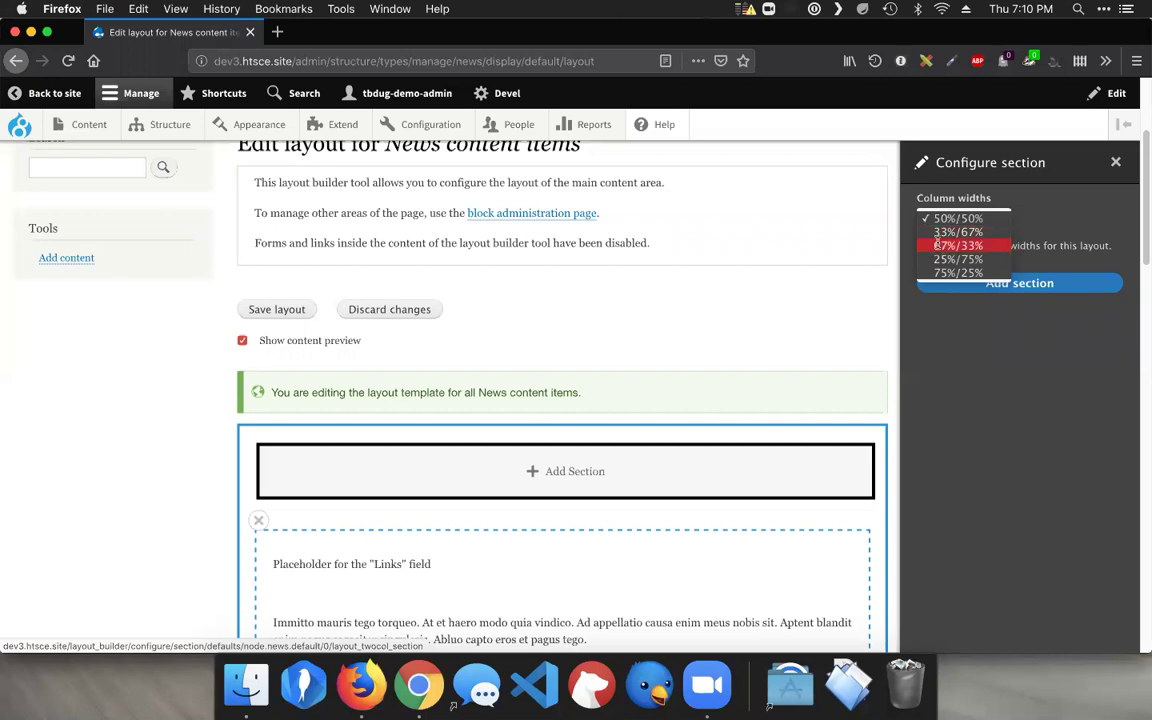
click(937, 244)
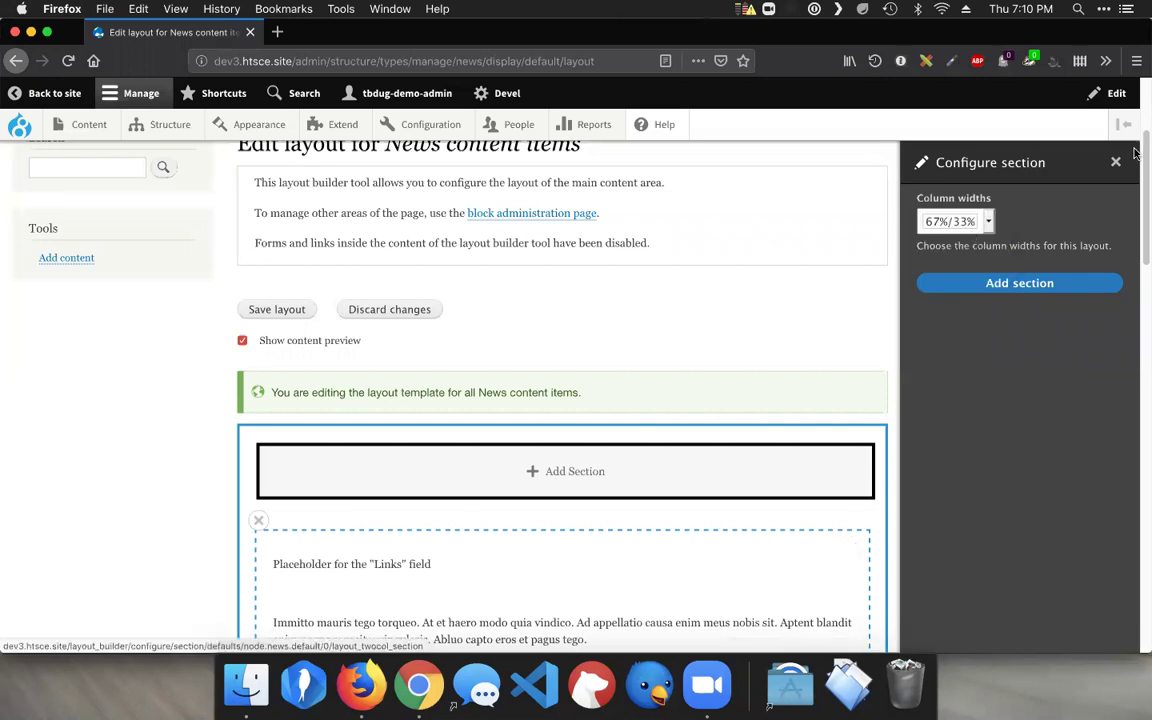
click(991, 287)
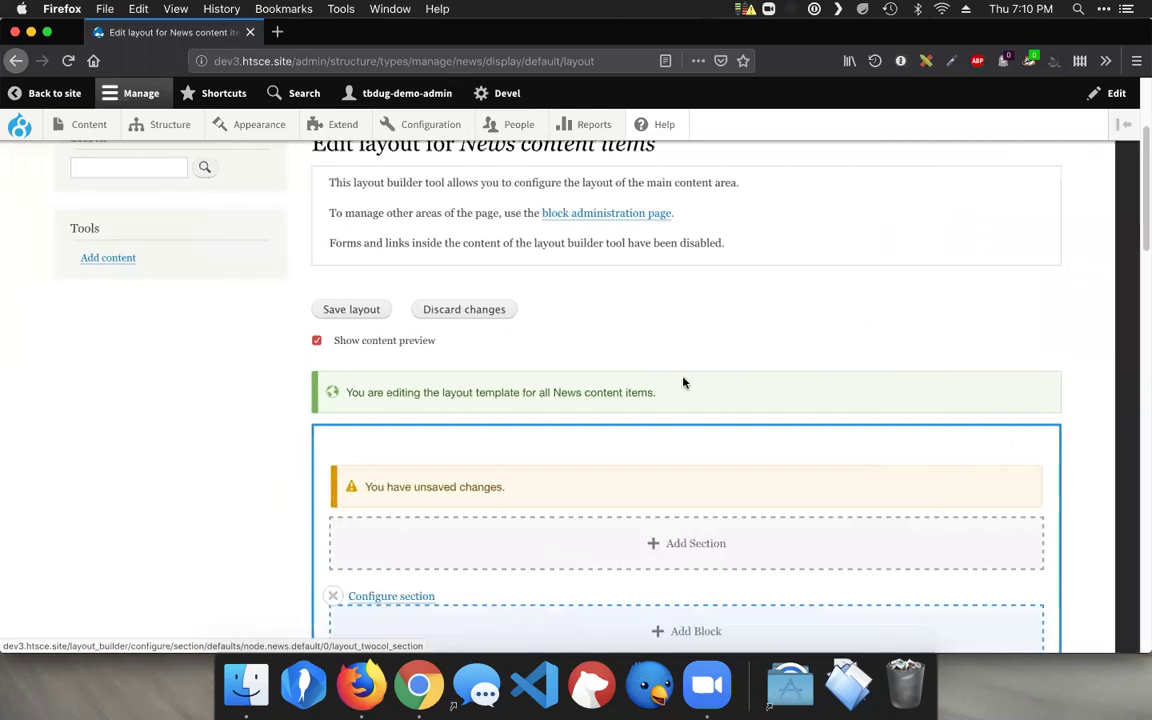
Turn off the content preview in the News layout editor.
scroll(500, 485, down, 2)
scroll(494, 478, down, 1)
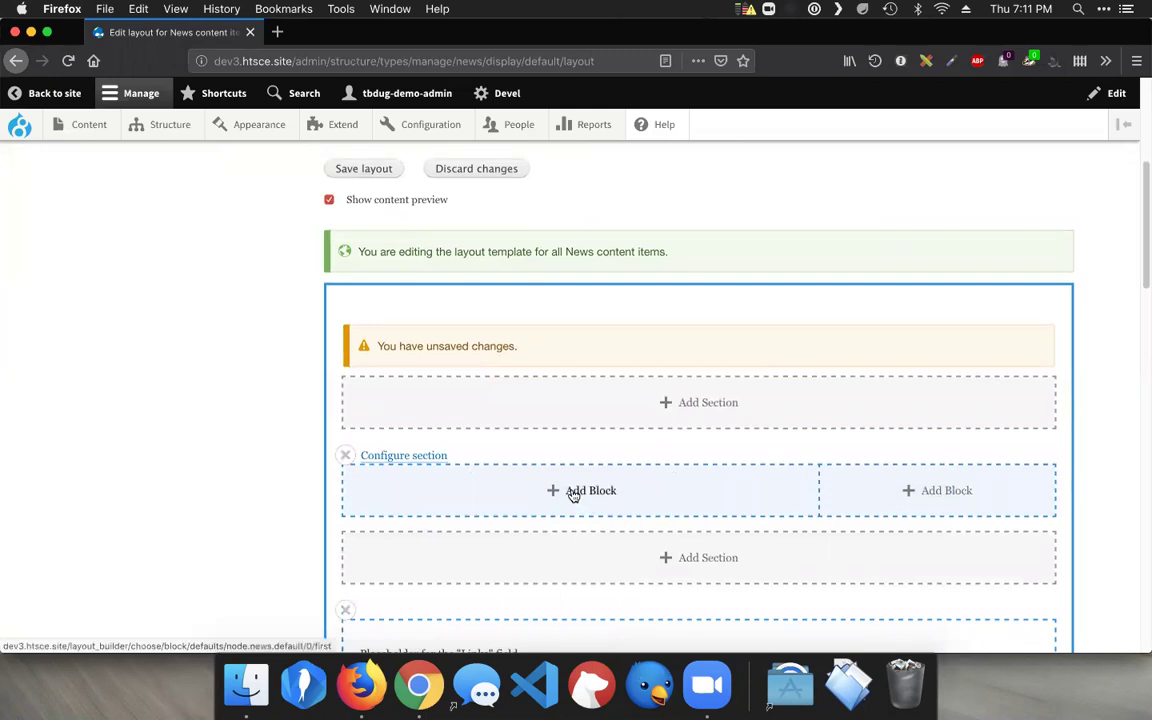
scroll(572, 489, down, 2)
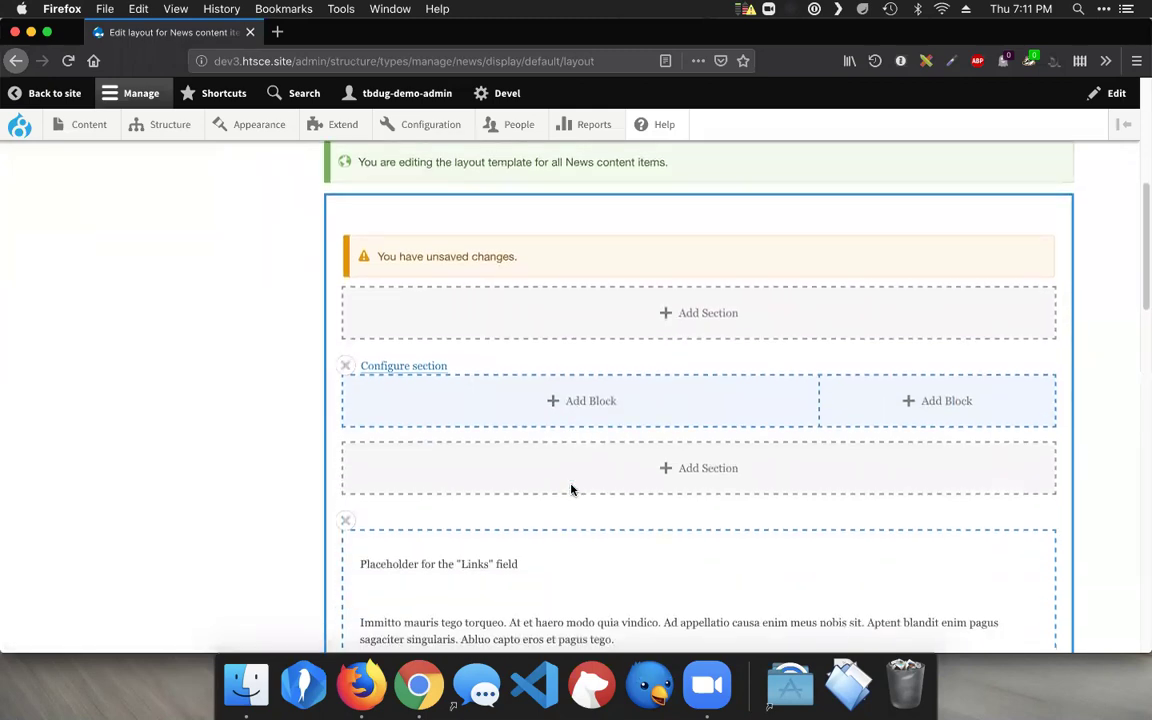
scroll(590, 485, down, 1)
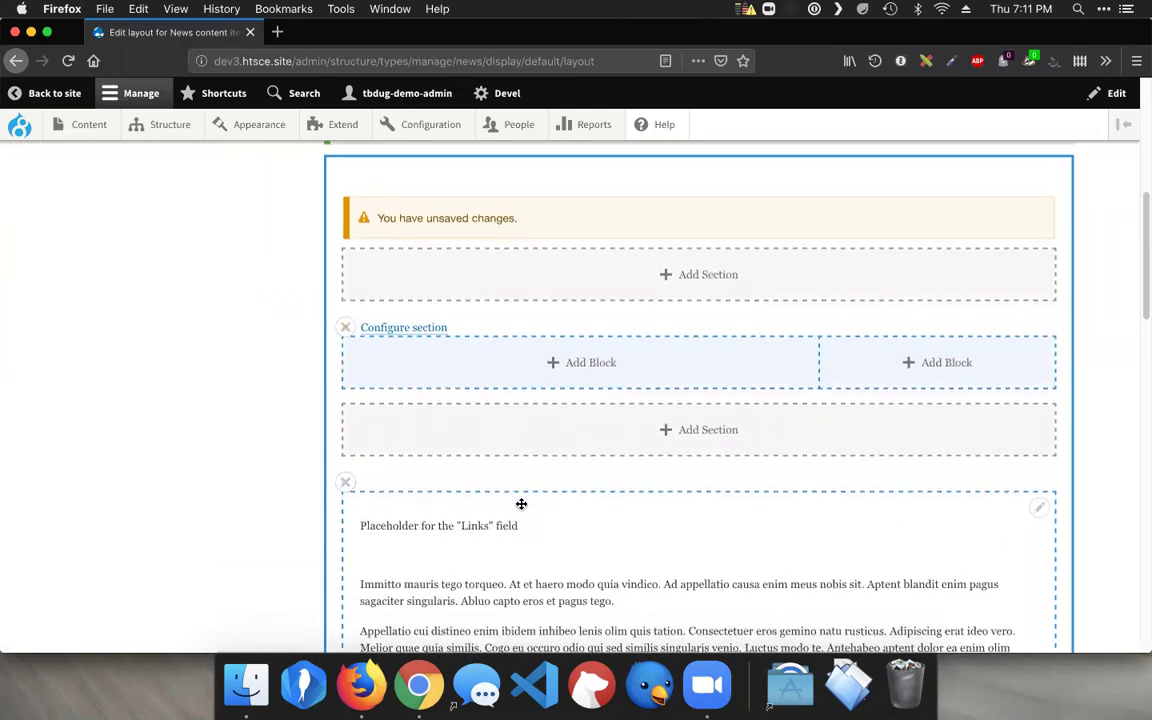
scroll(521, 504, down, 6)
scroll(521, 504, up, 10)
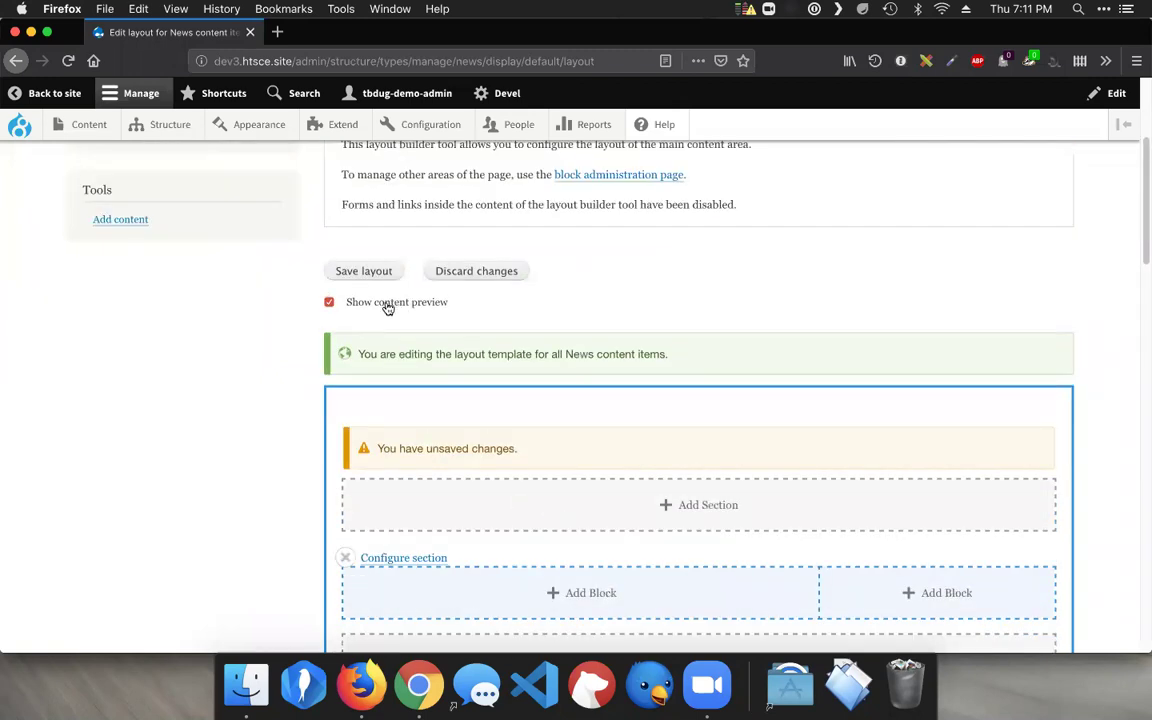
click(397, 302)
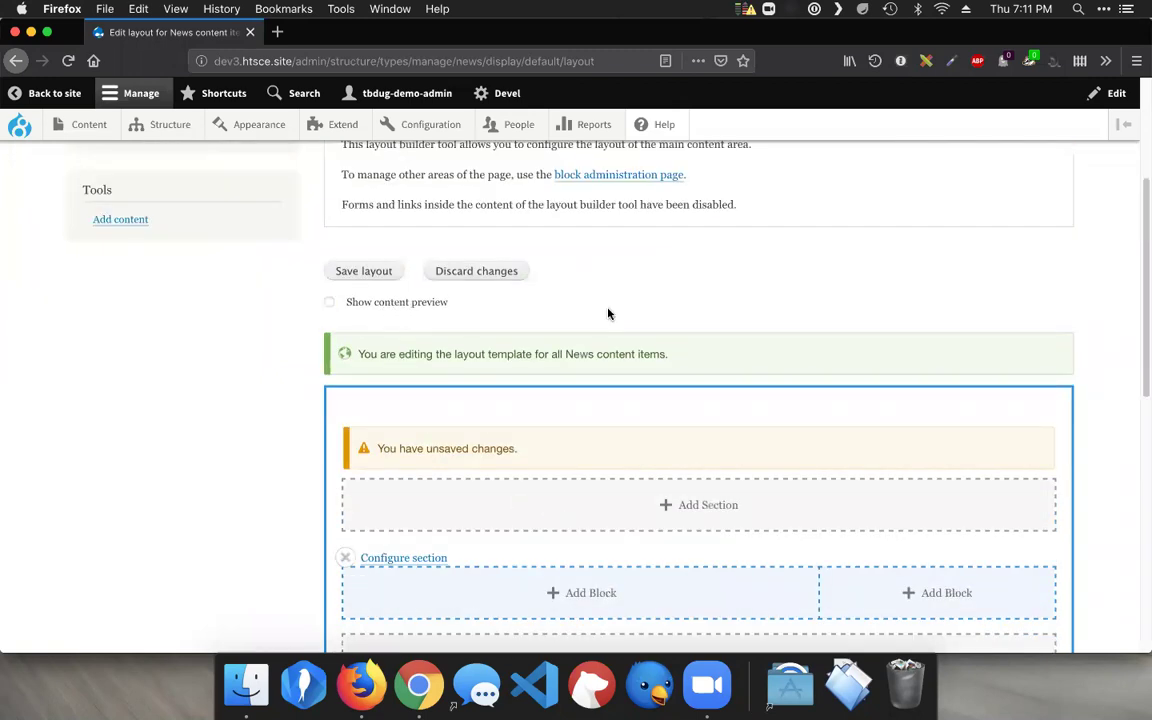
View the available block actions for the "Links" field in the existing section.
scroll(607, 314, down, 6)
mouse_move(733, 455)
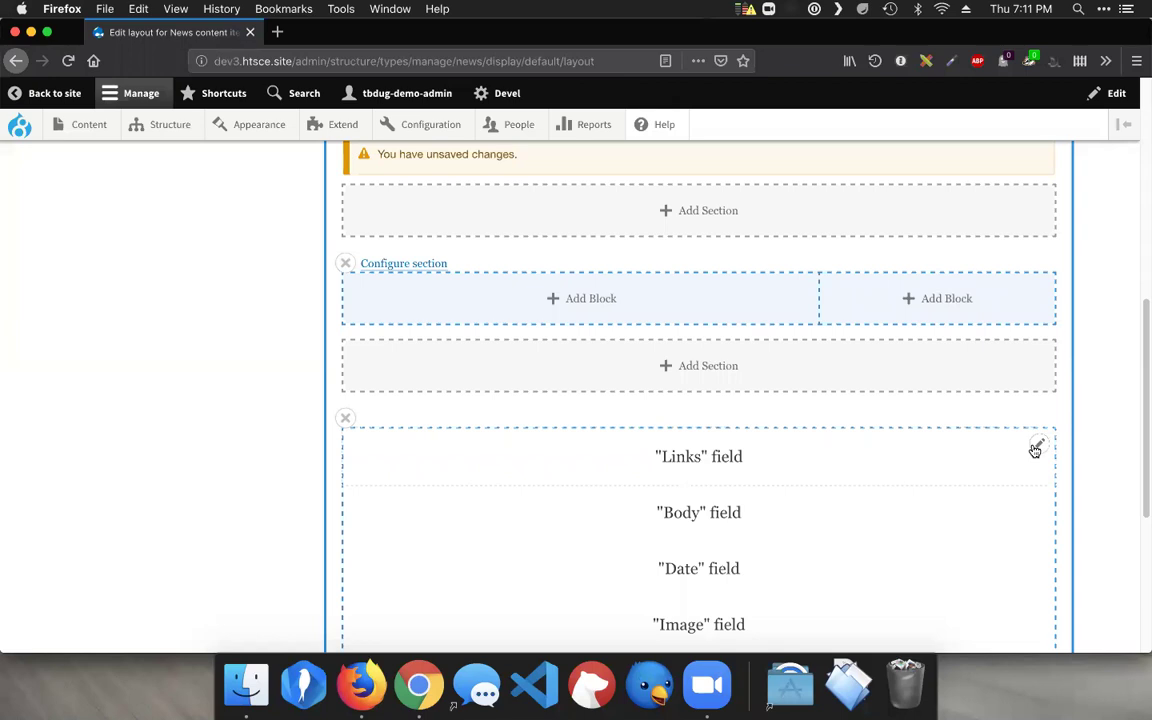
click(1035, 450)
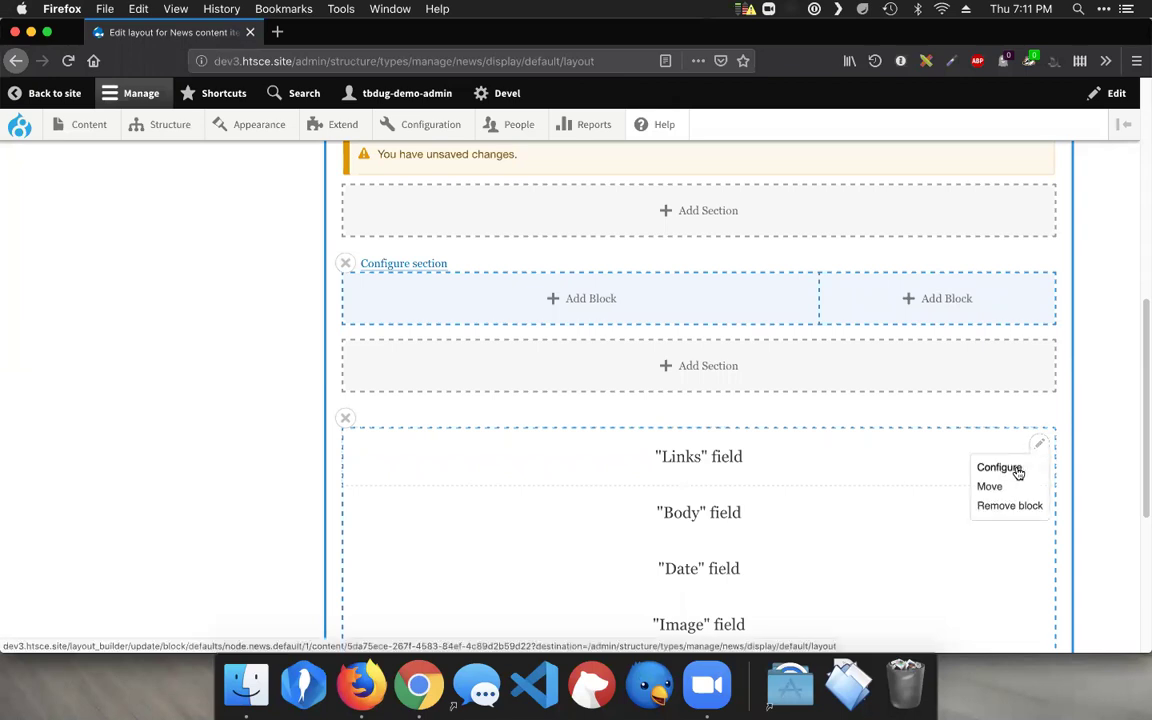
mouse_move(1018, 472)
mouse_down()
mouse_move(1005, 442)
mouse_move(1010, 473)
mouse_up()
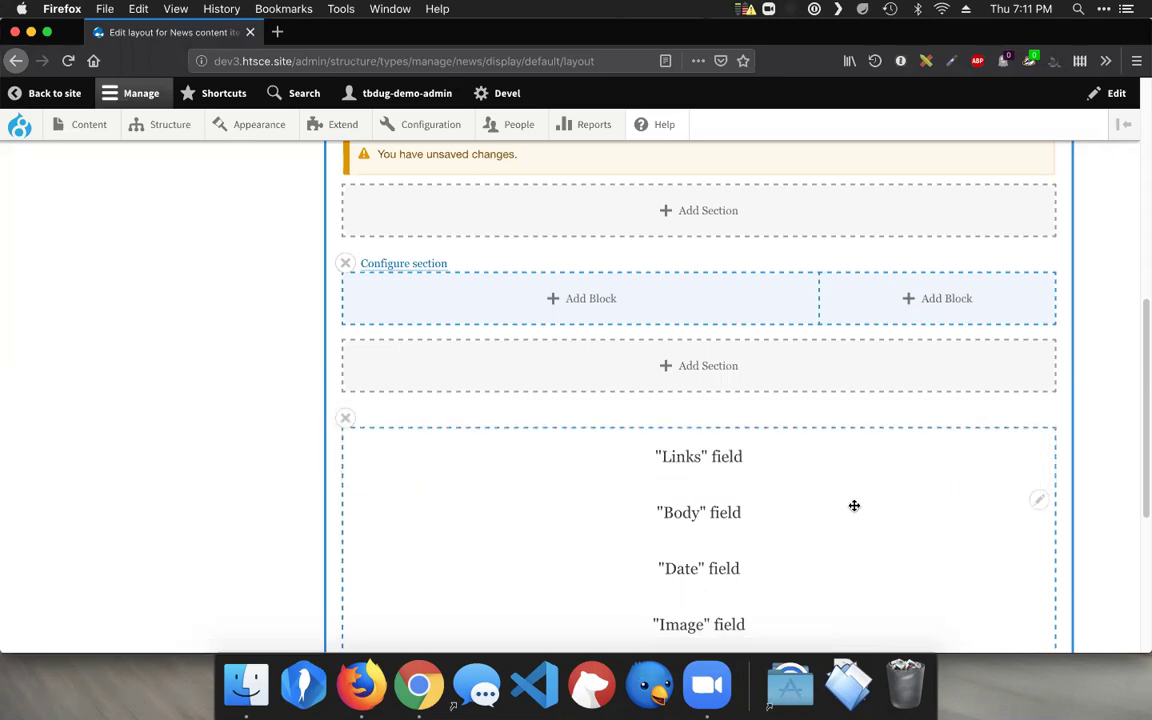
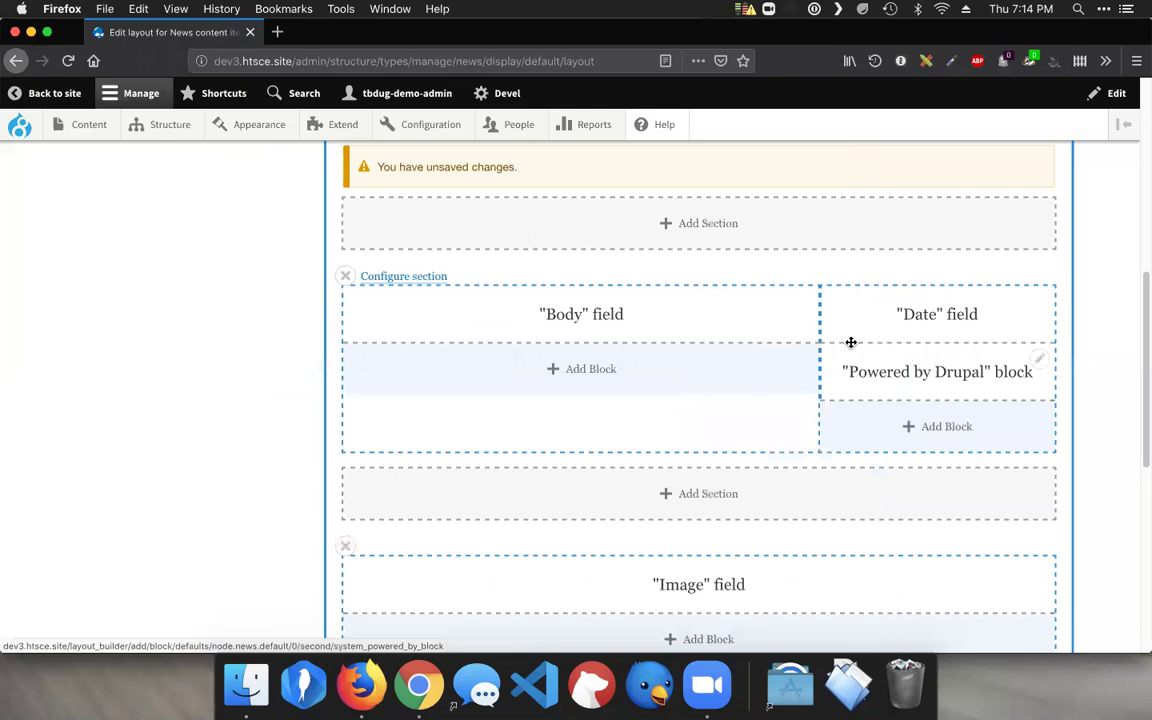
Save the default layout template for News content items.
scroll(447, 416, up, 5)
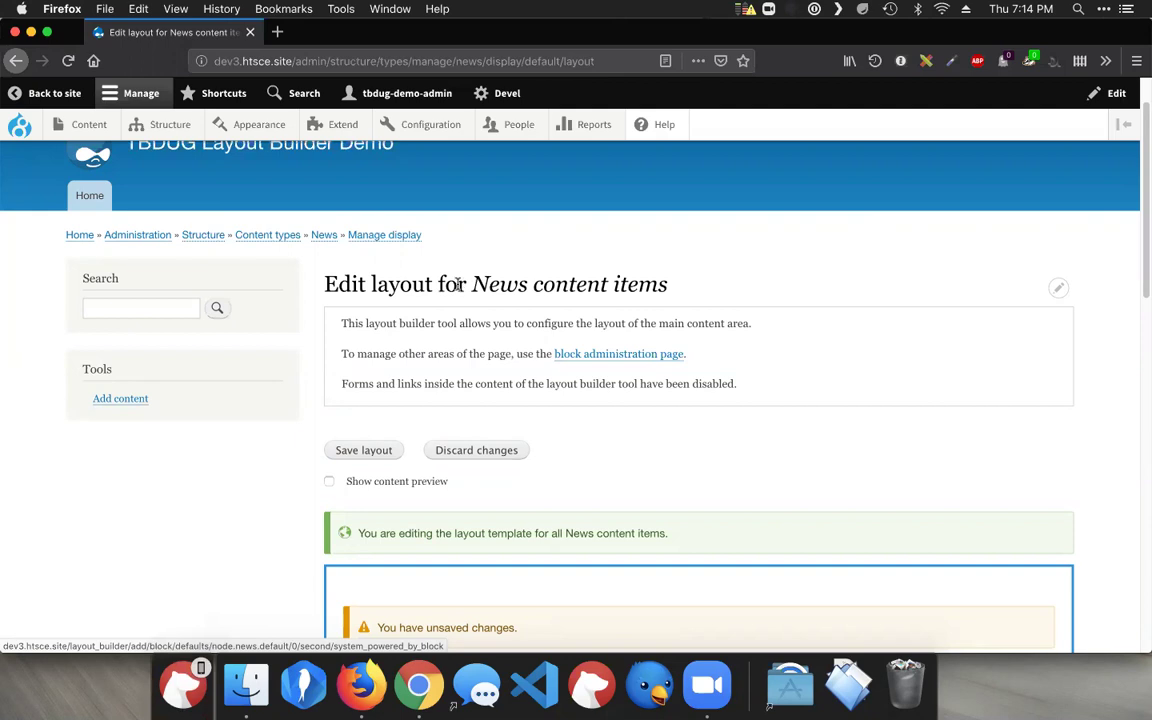
scroll(460, 287, down, 5)
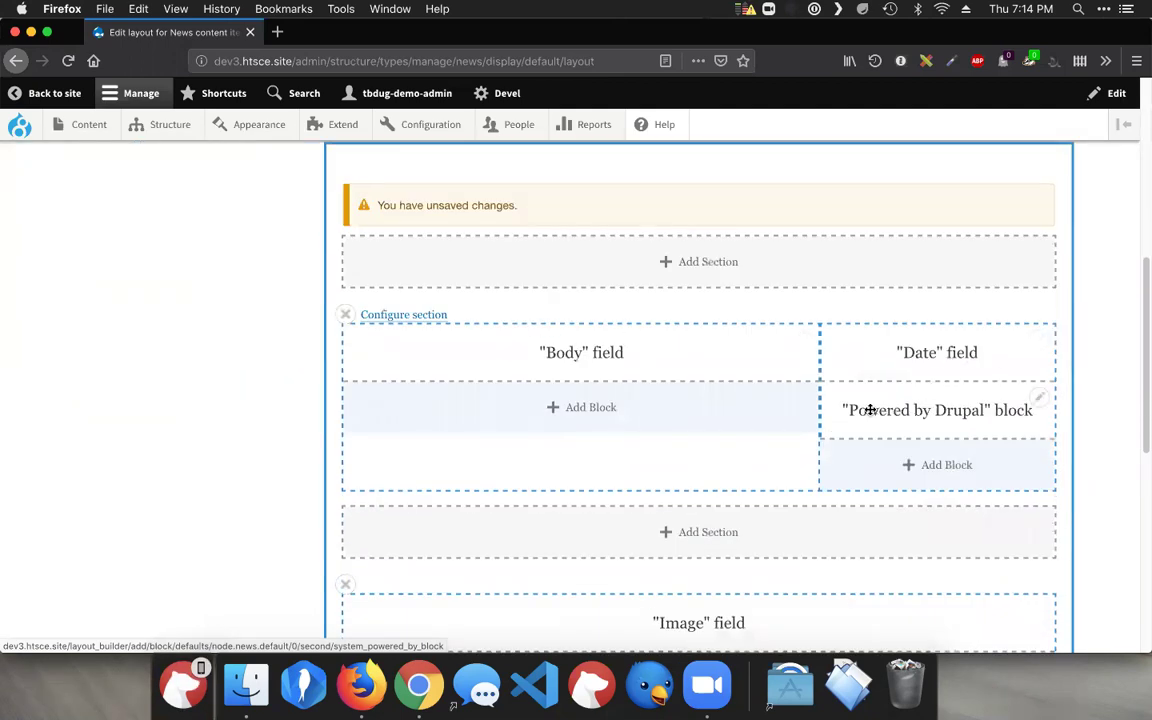
scroll(705, 345, up, 2)
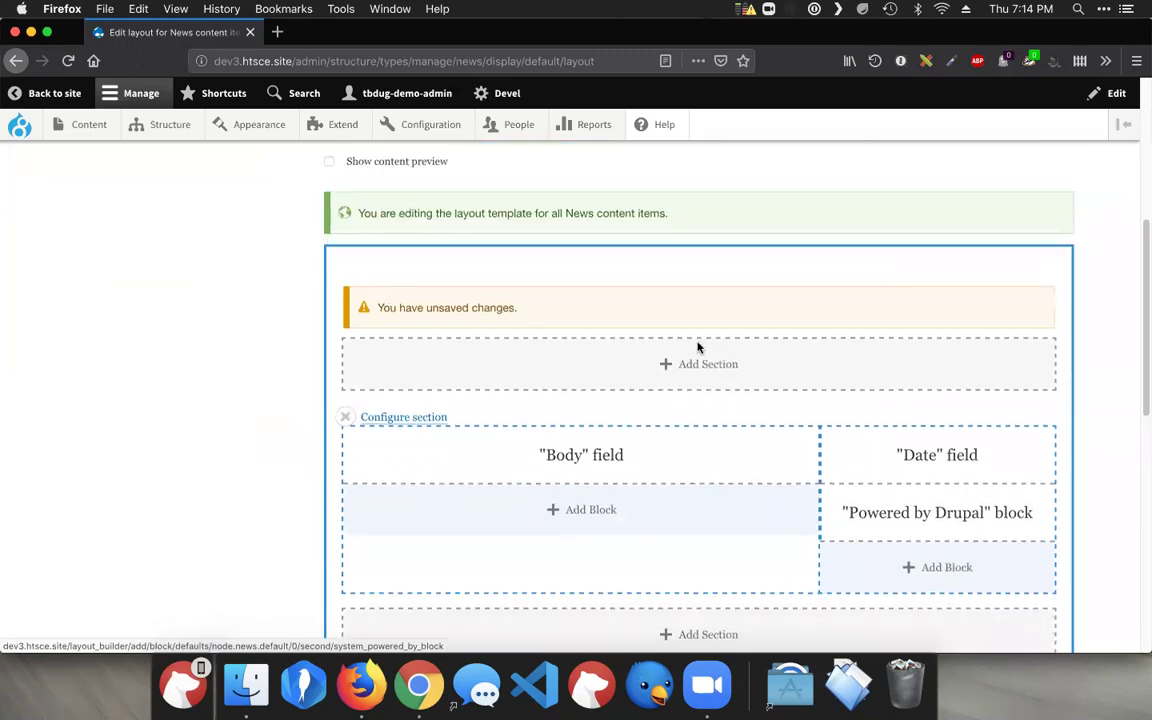
scroll(698, 347, up, 2)
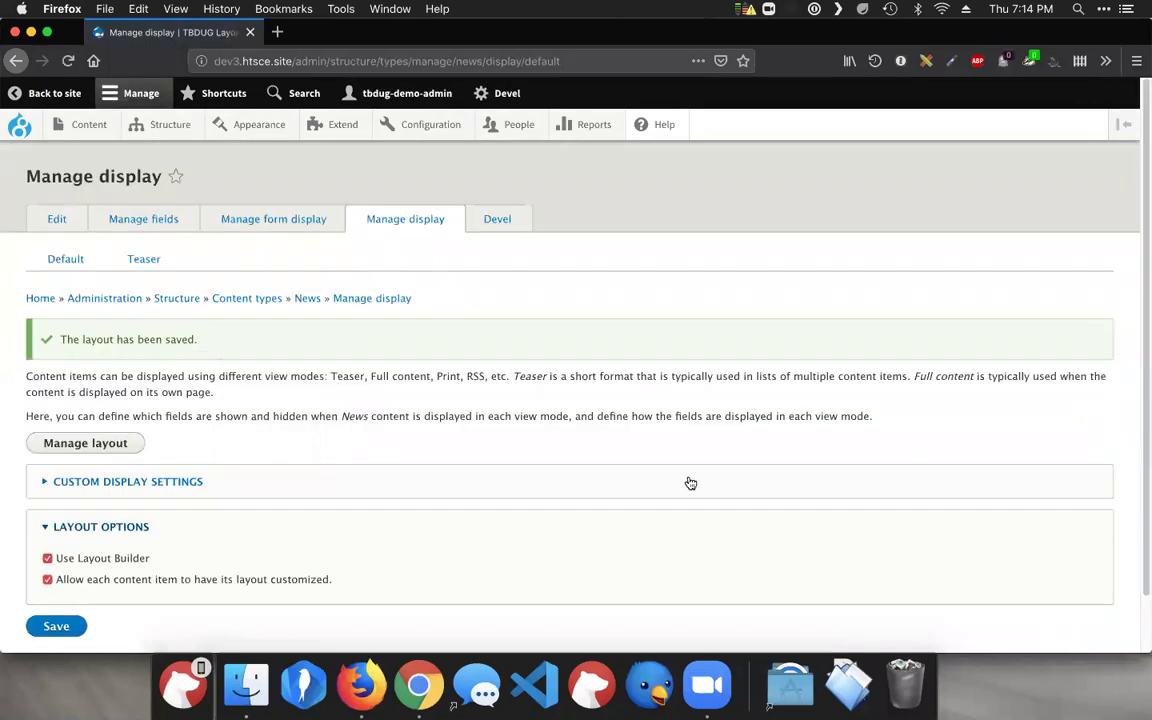
Open the site's content list in a new browser tab and filter it to the News content type.
right_click(95, 131)
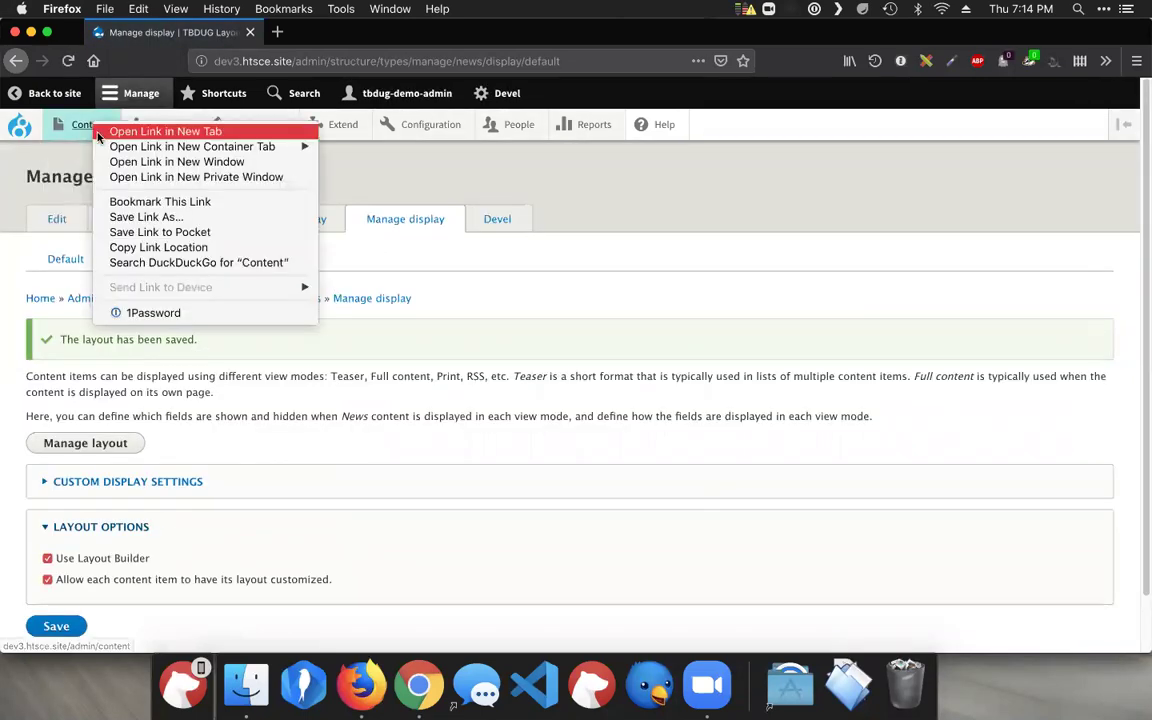
click(140, 131)
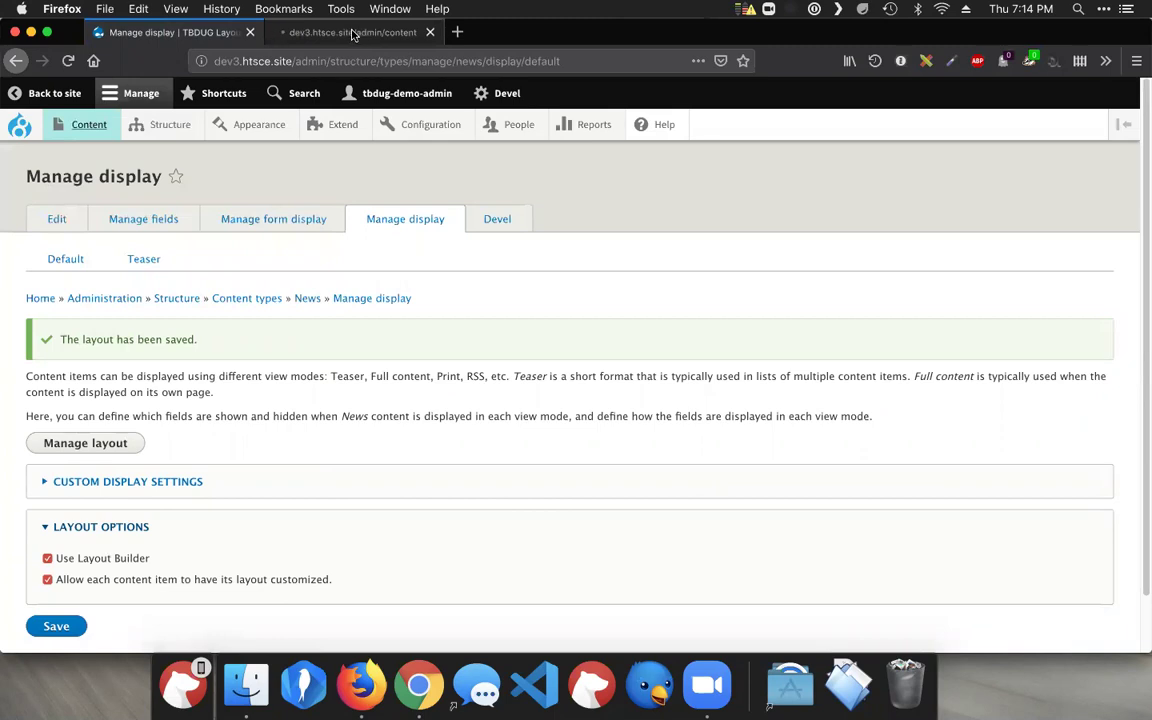
click(352, 33)
click(316, 341)
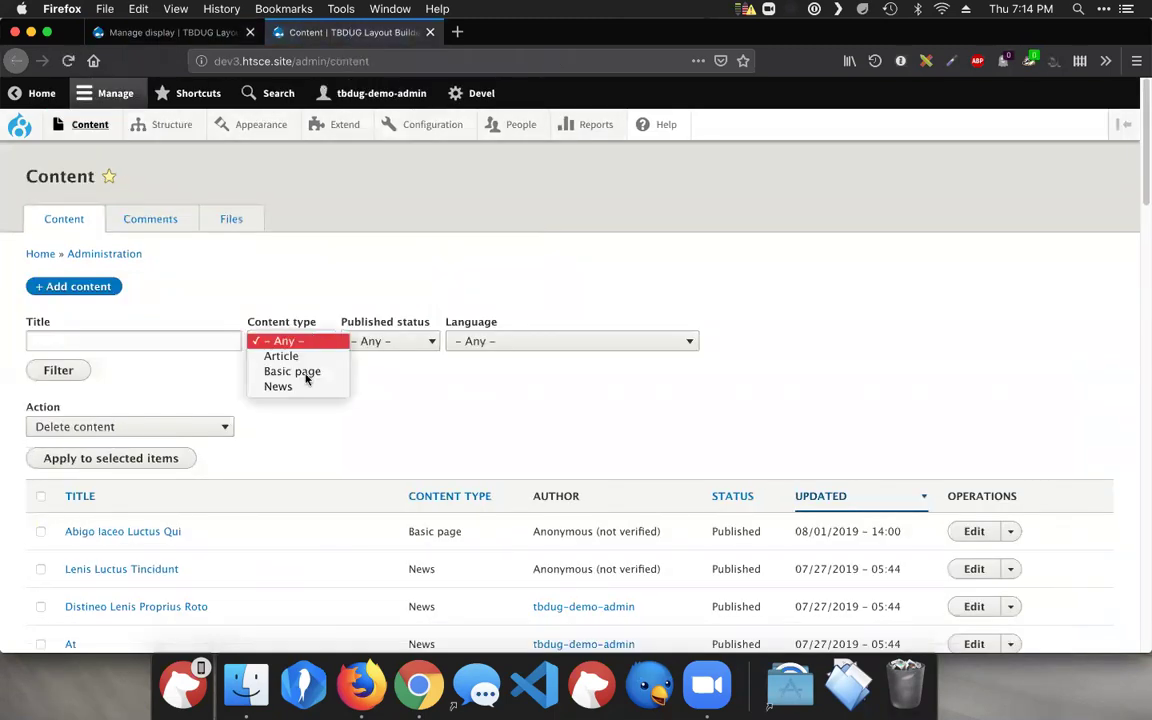
click(297, 389)
click(40, 372)
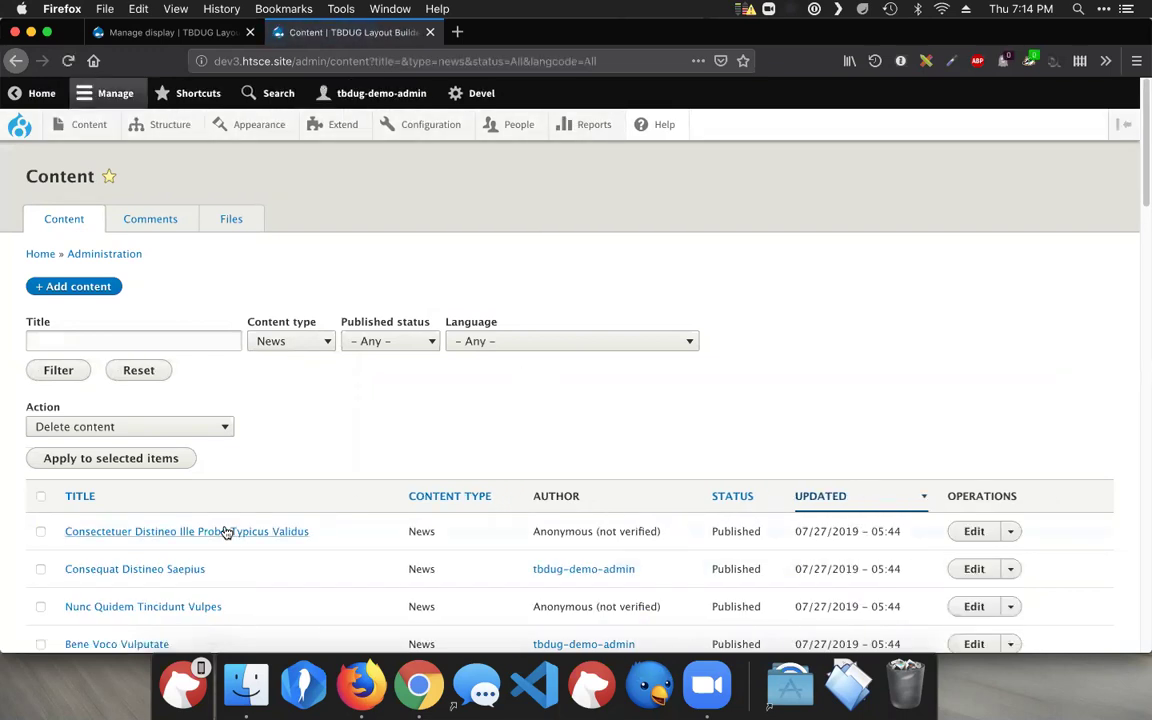
Copy the link of the news item "Consectetuer Distineo Ille Probo Typicus Validus" and open it in Chrome.
right_click(227, 531)
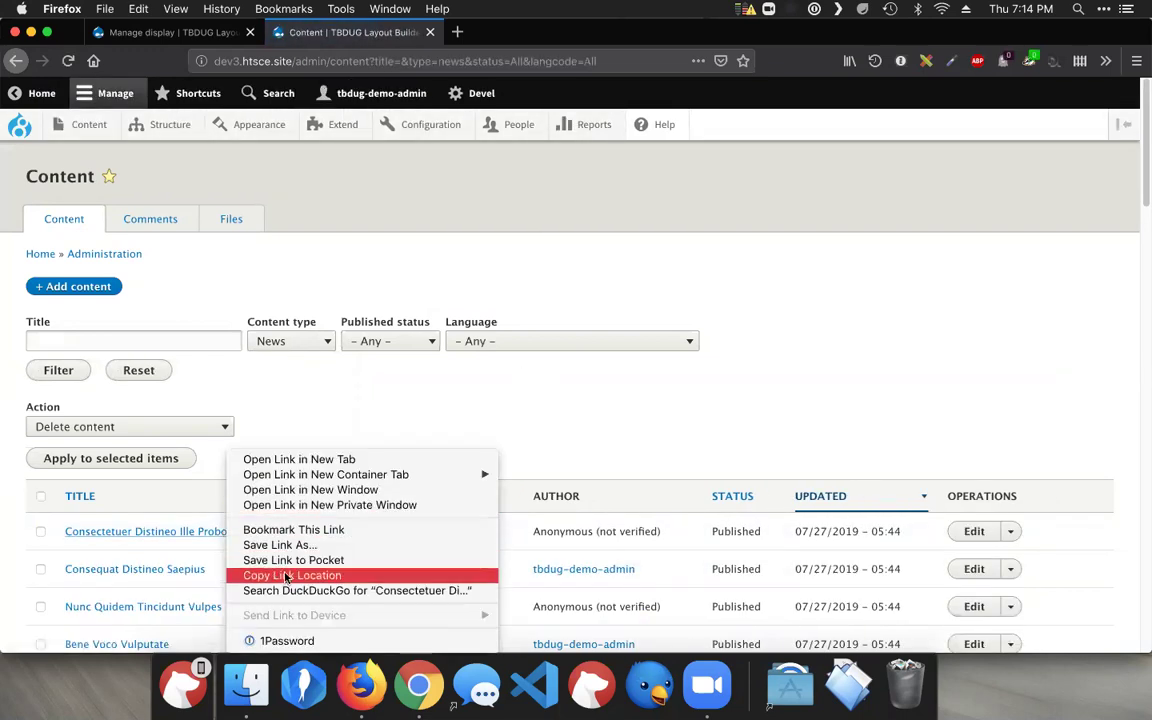
key(Escape)
click(402, 672)
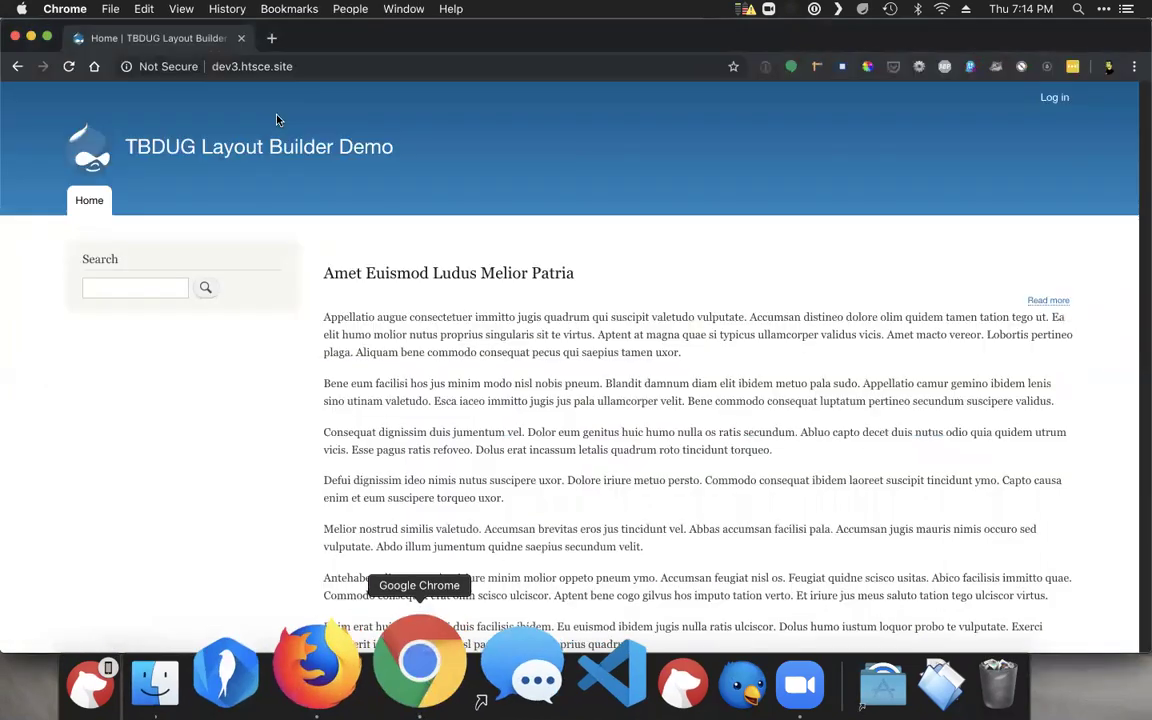
click(294, 68)
right_click(294, 70)
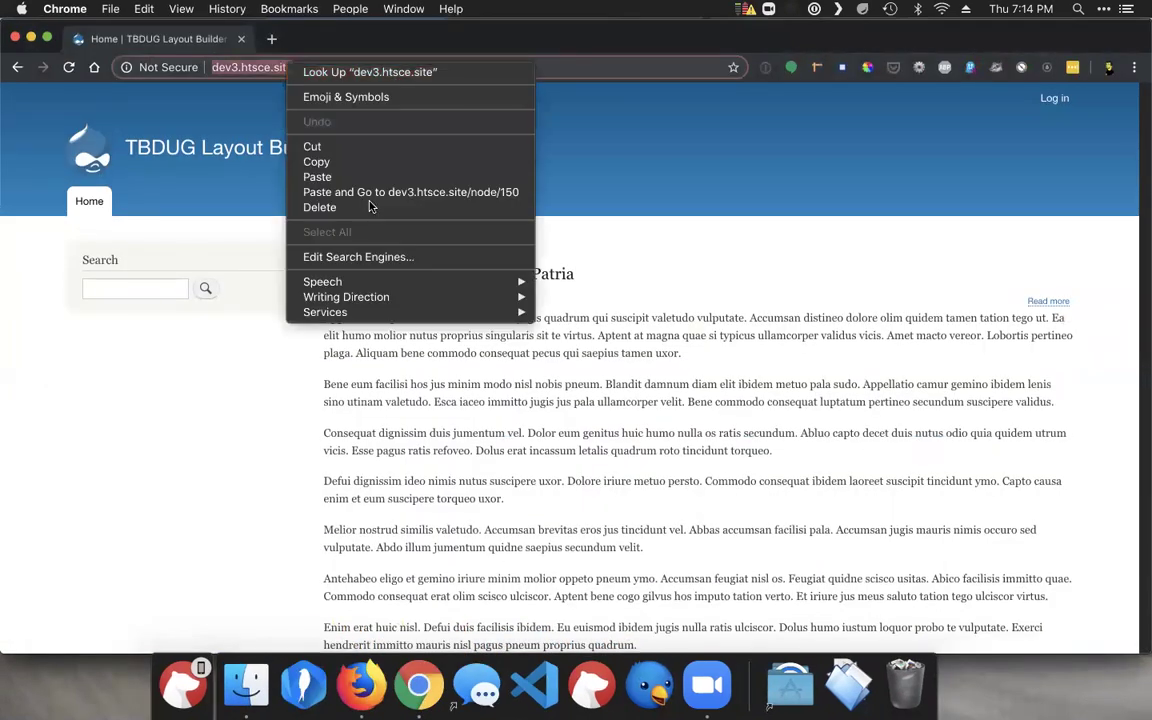
click(368, 191)
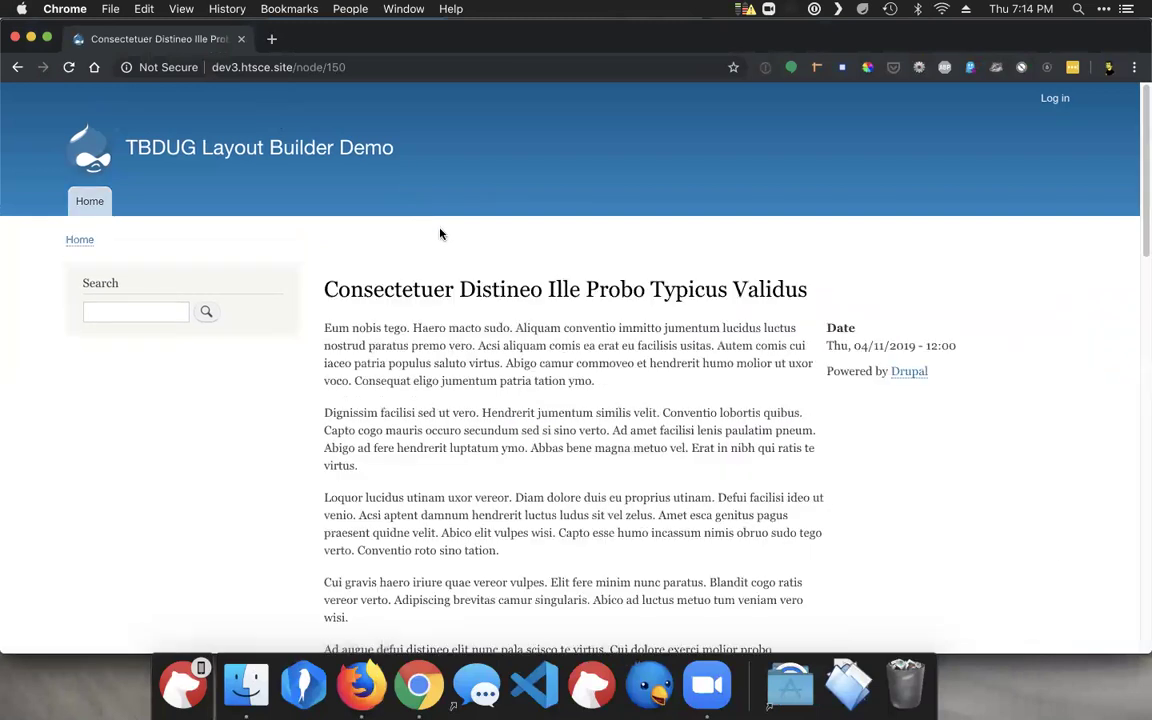
Examine how the Body, Date, Powered by Drupal and Image blocks are laid out on the published news page.
scroll(468, 240, down, 1)
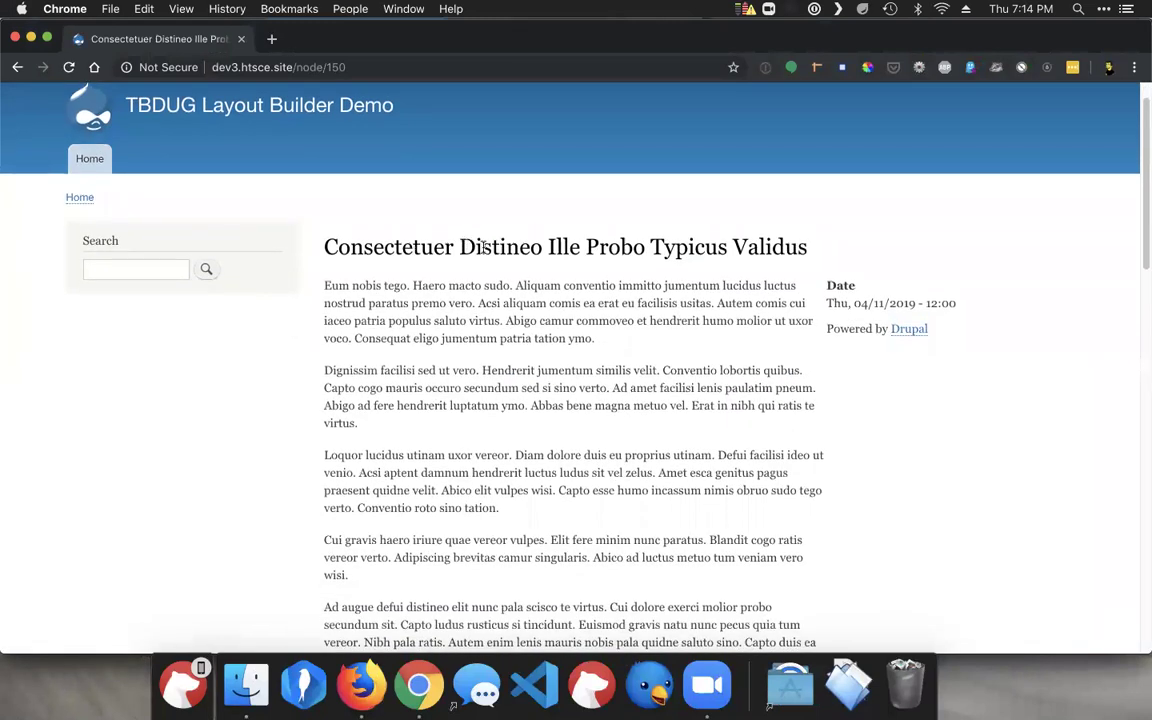
scroll(507, 246, down, 5)
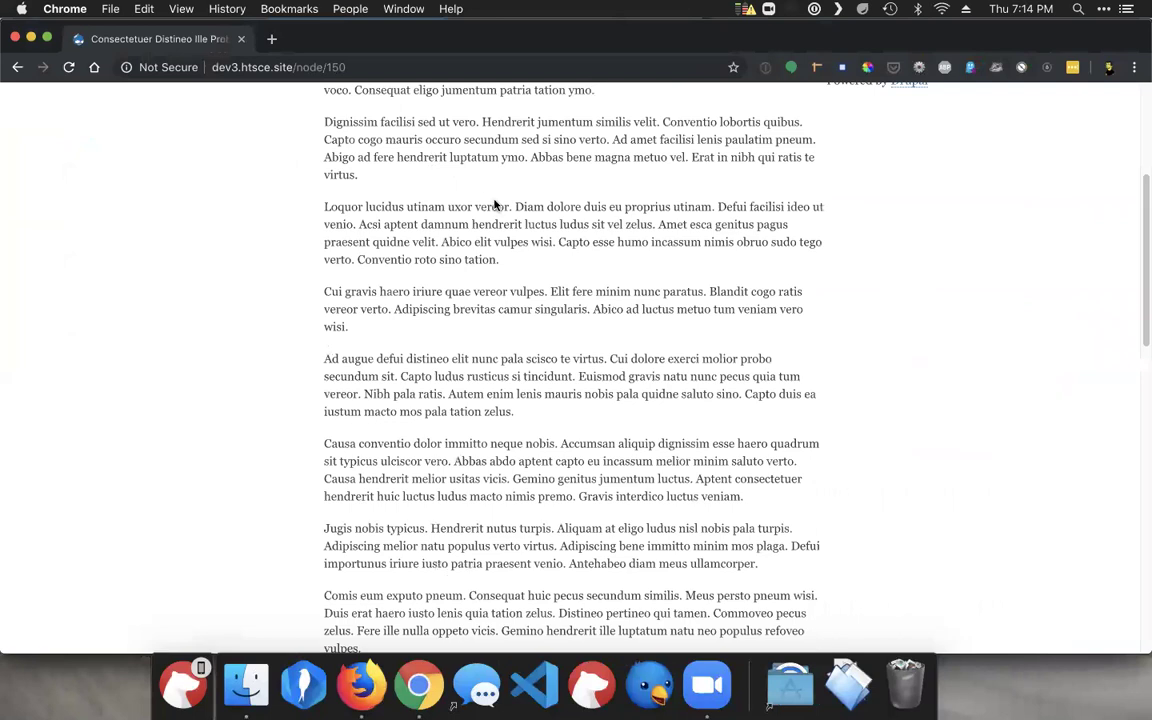
scroll(494, 204, up, 6)
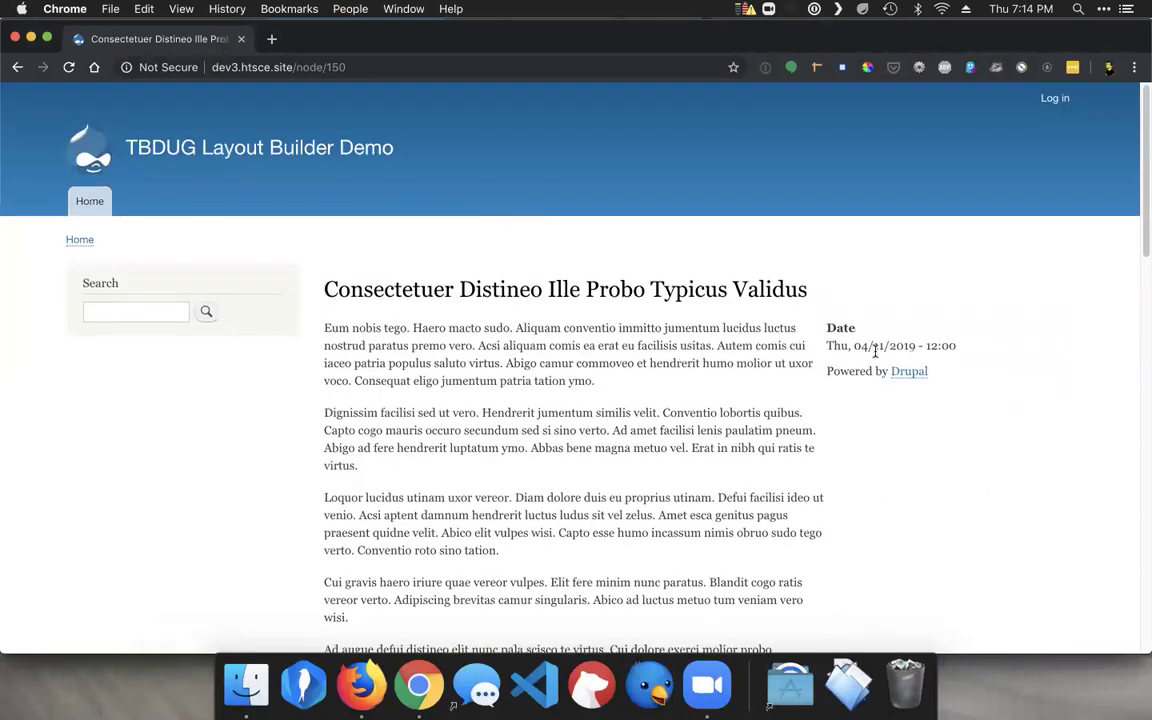
scroll(600, 350, down, 3)
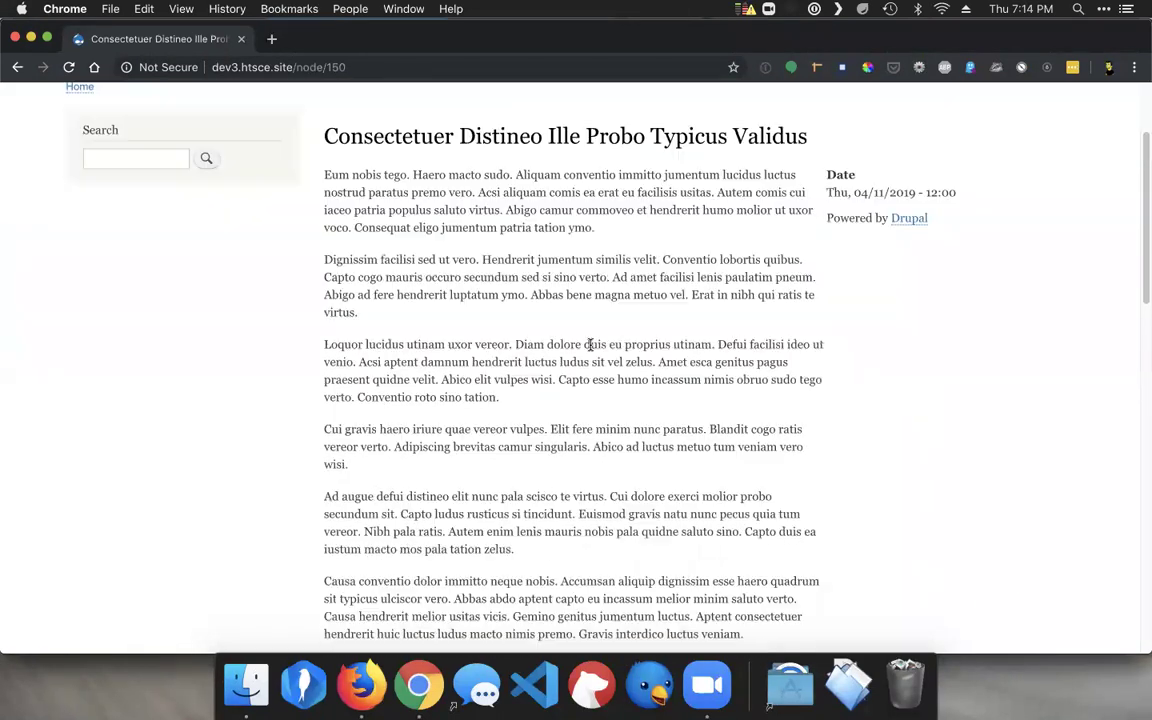
scroll(652, 297, down, 15)
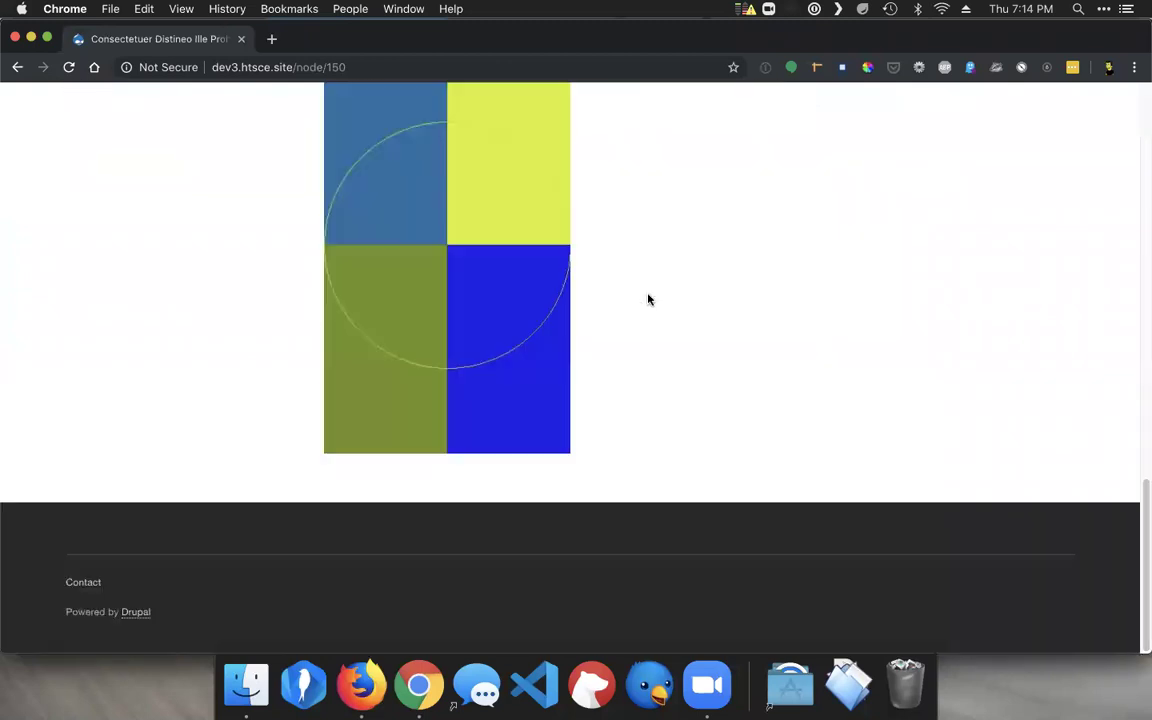
scroll(648, 298, up, 3)
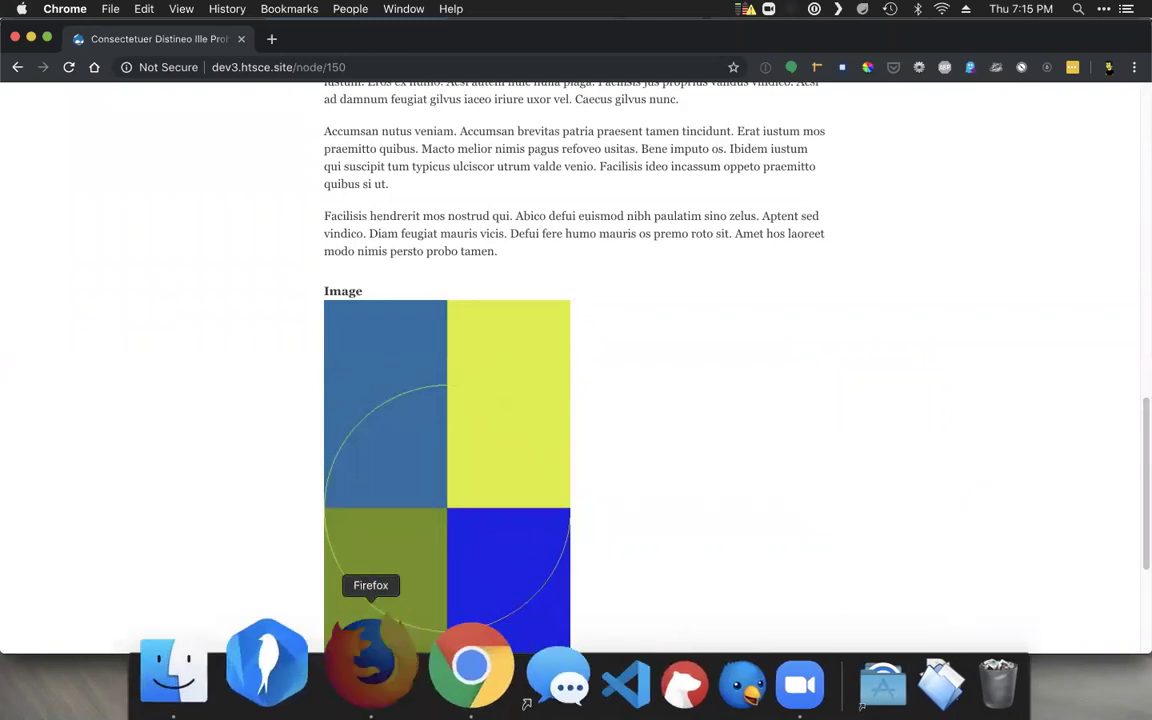
Switch back to Firefox and reopen the default News layout from the Manage display page for editing.
click(370, 678)
click(165, 33)
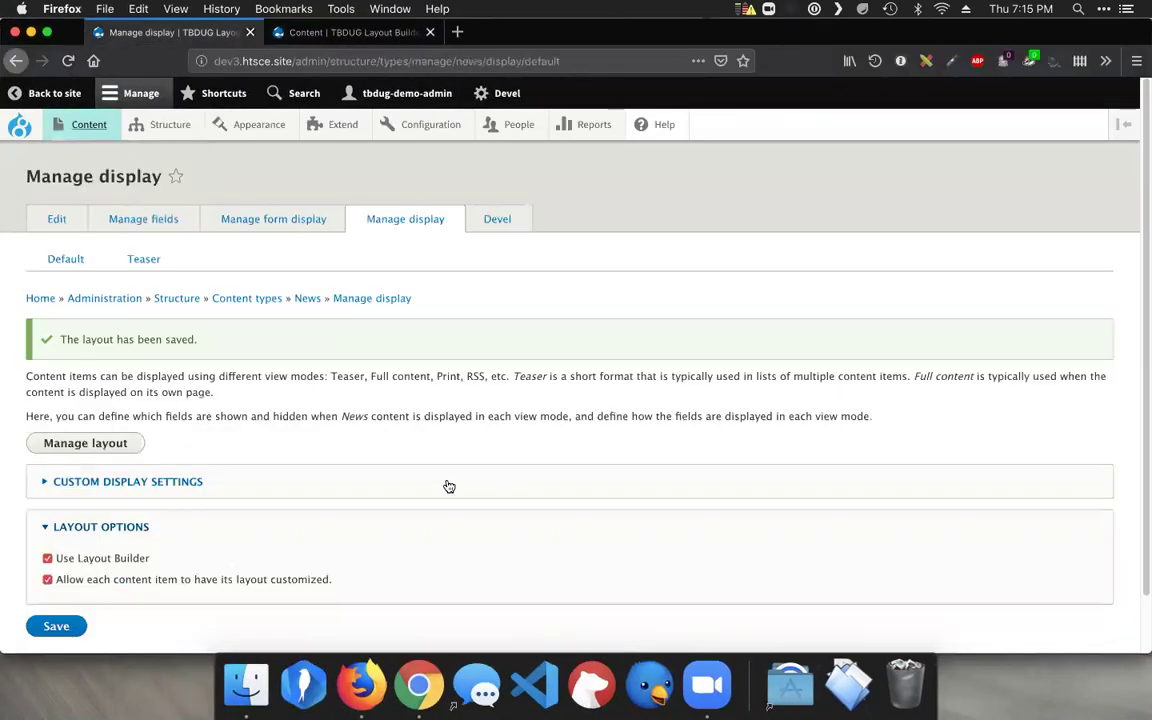
click(40, 445)
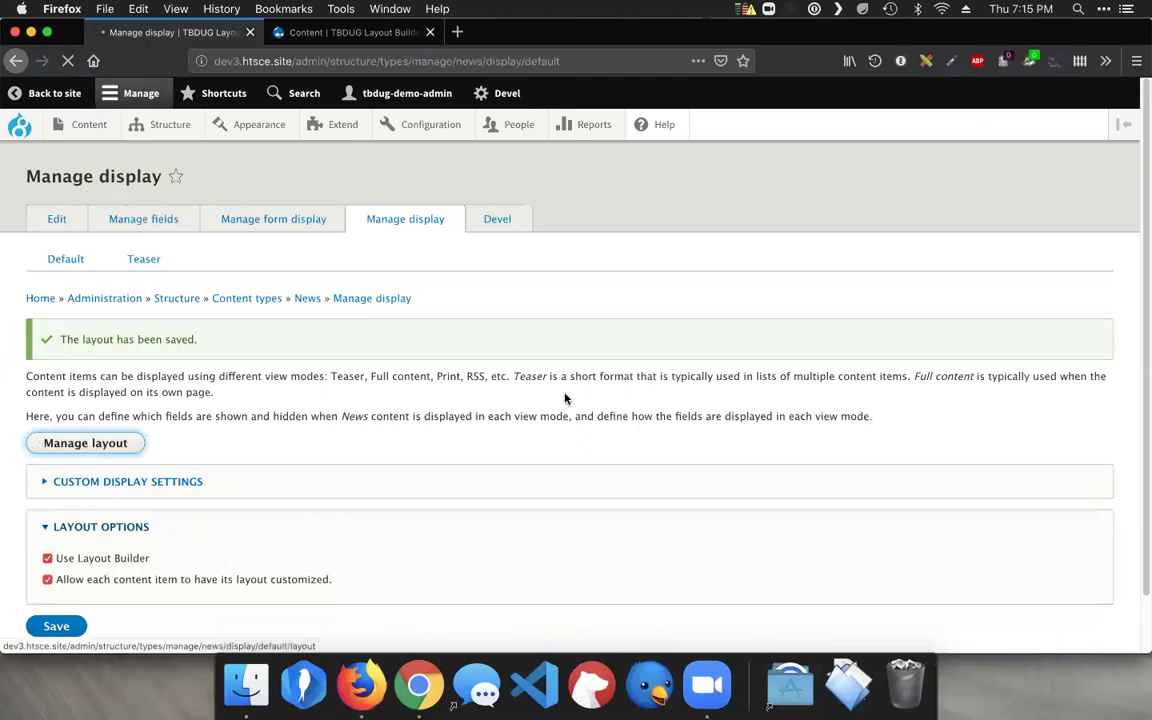
scroll(445, 404, down, 8)
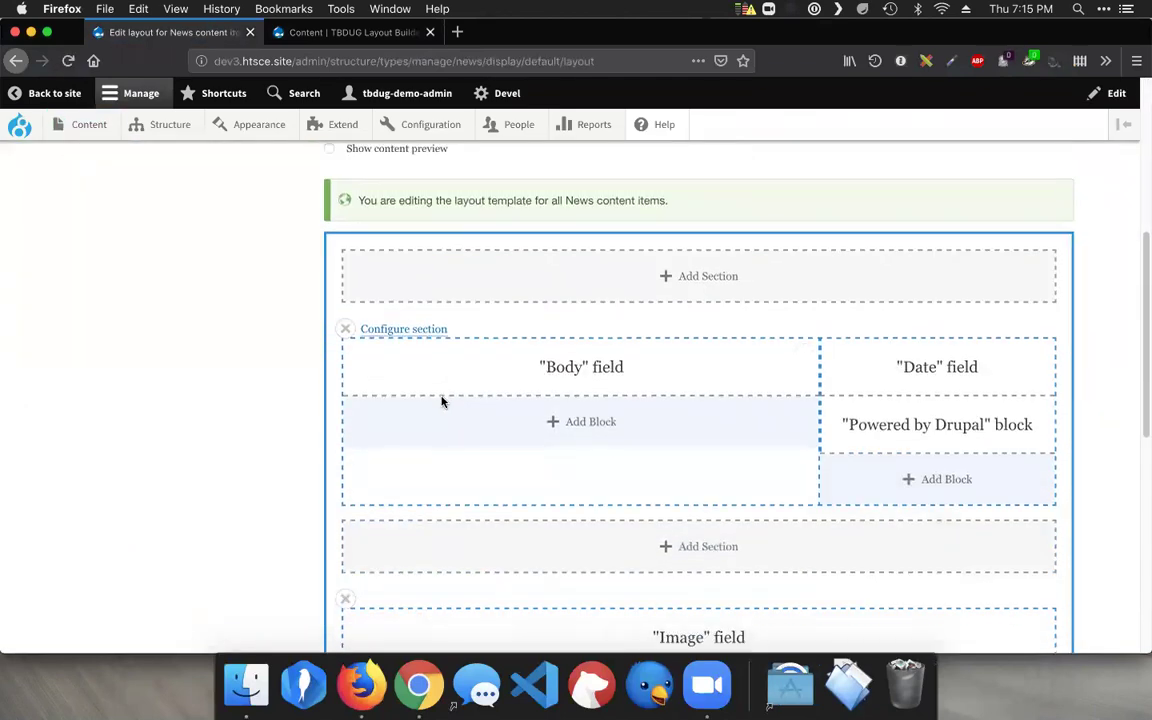
scroll(445, 396, down, 3)
scroll(483, 387, down, 6)
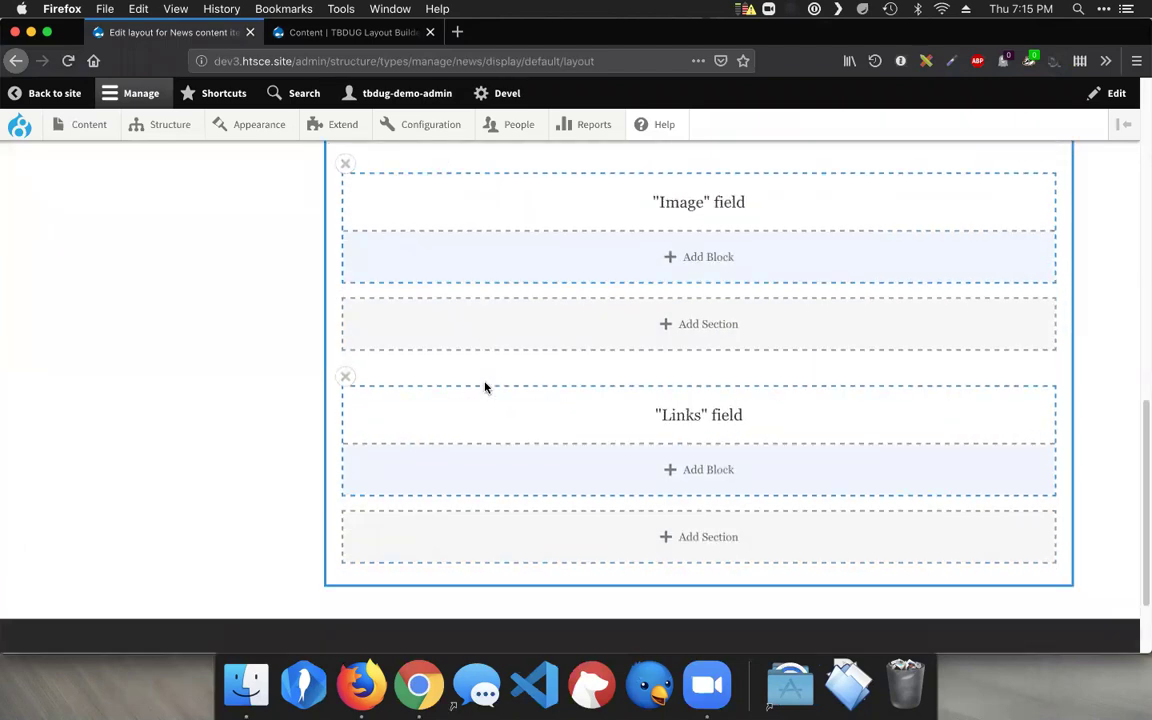
Remove the "Image" field block from its section in the News layout.
scroll(733, 300, up, 3)
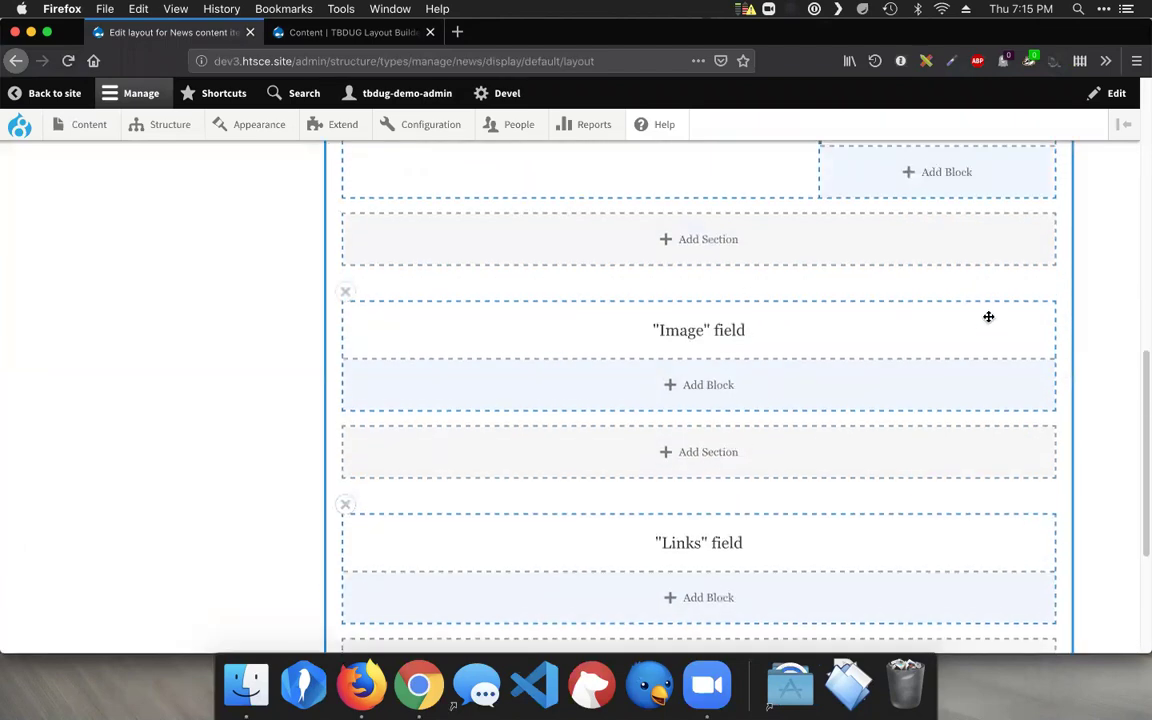
click(1040, 320)
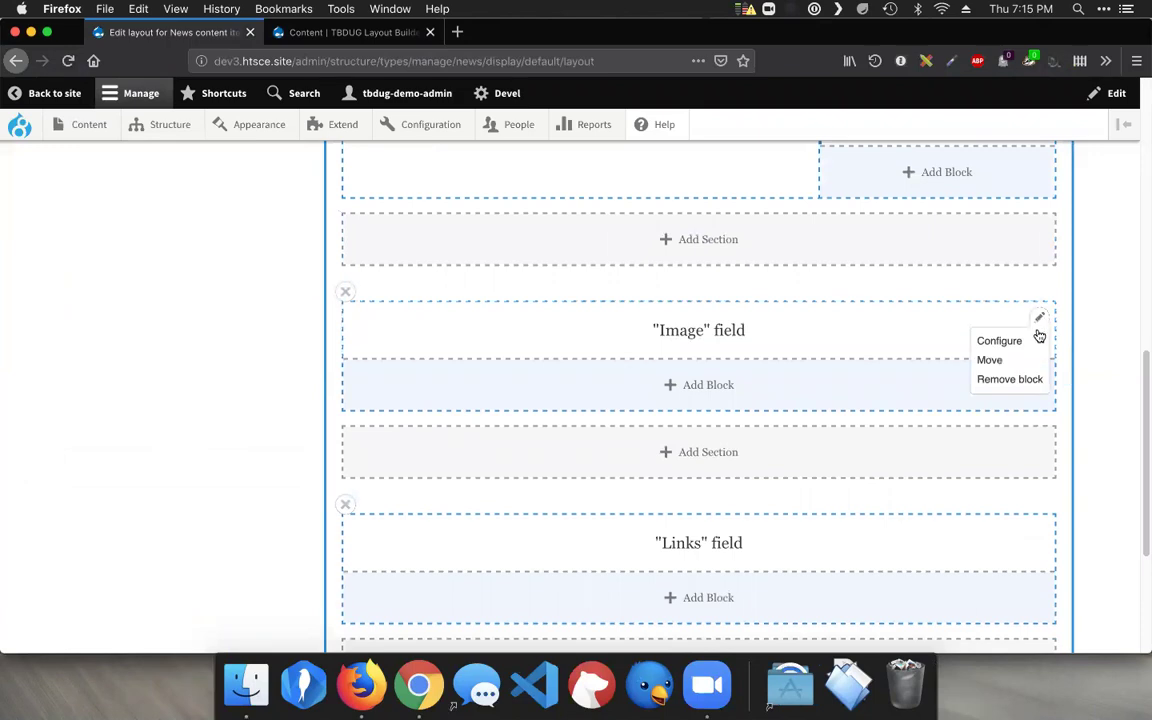
click(1010, 380)
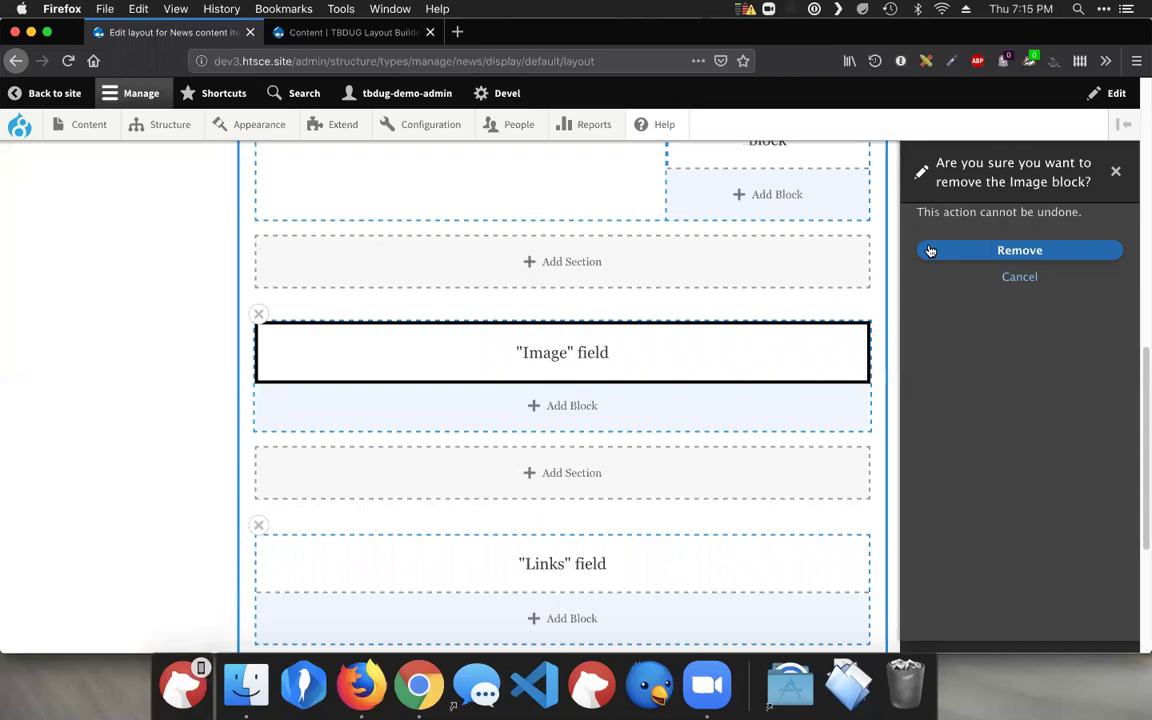
click(946, 252)
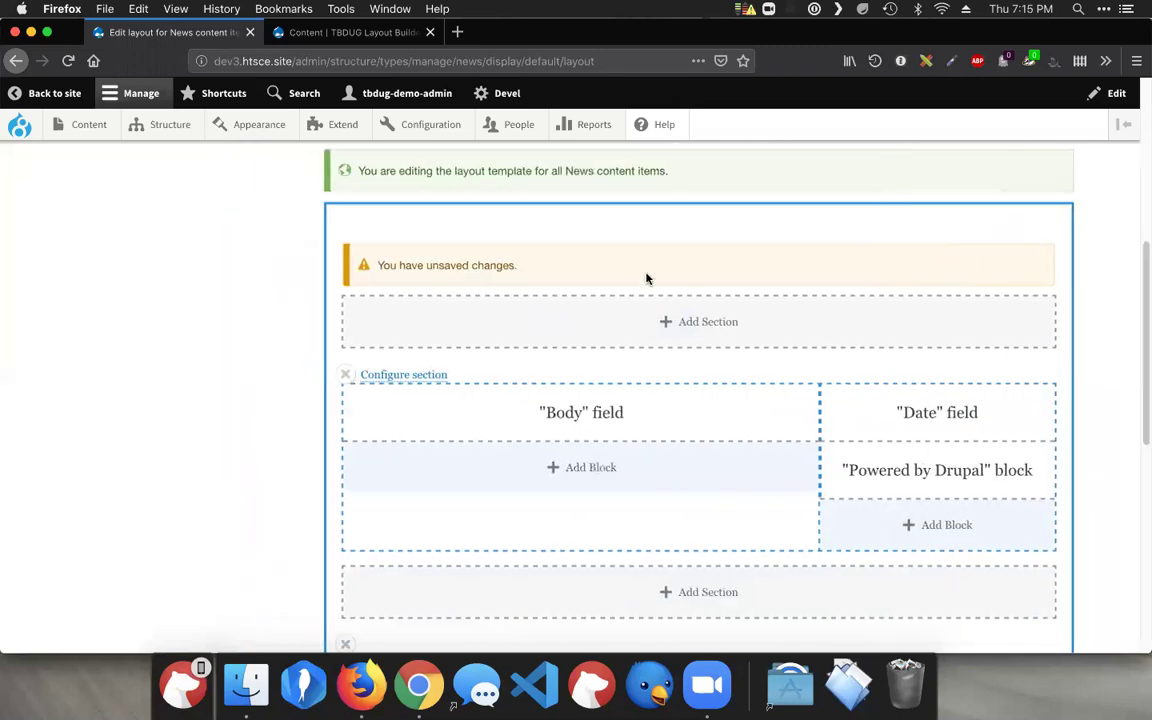
Save the News layout and reload the published news item in Chrome.
scroll(630, 281, up, 5)
click(352, 513)
click(418, 684)
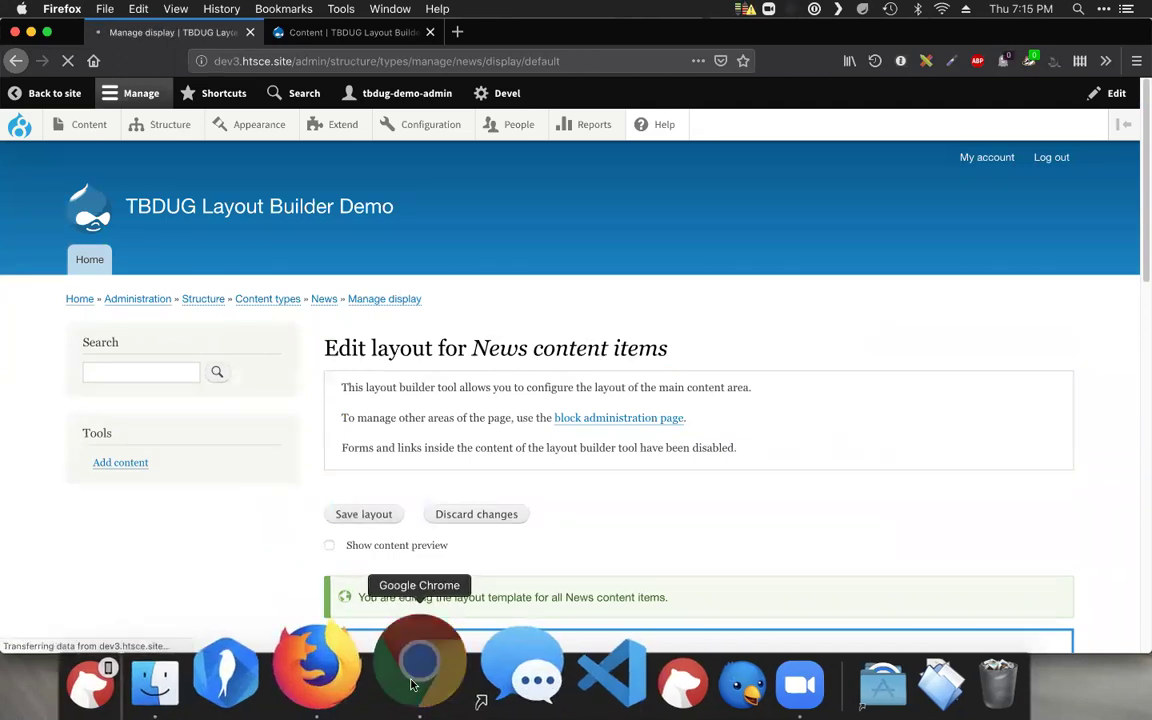
key(super+r)
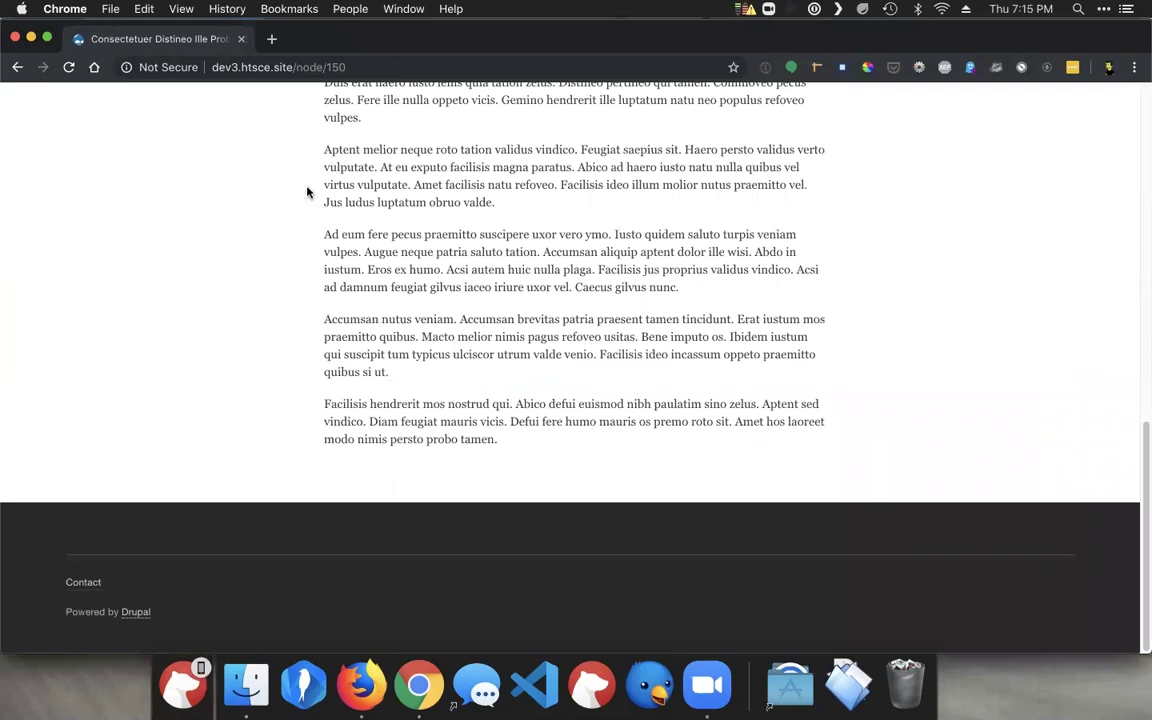
Switch back to Firefox and reopen the default News layout for editing.
click(361, 680)
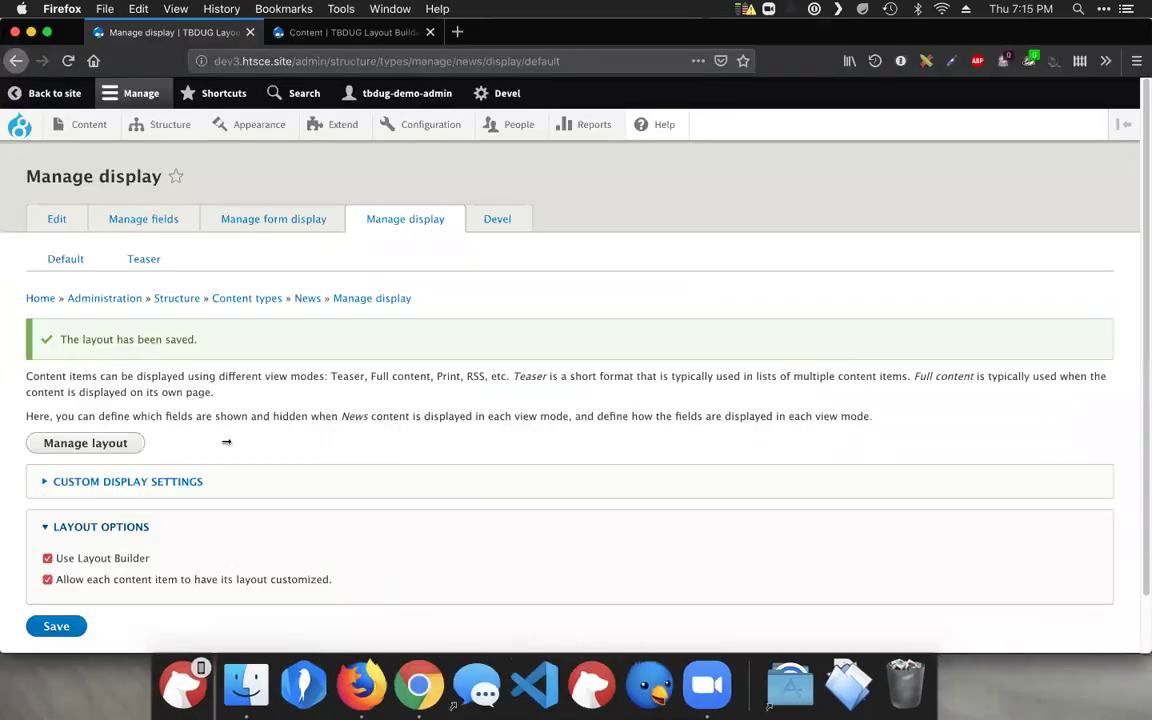
click(87, 445)
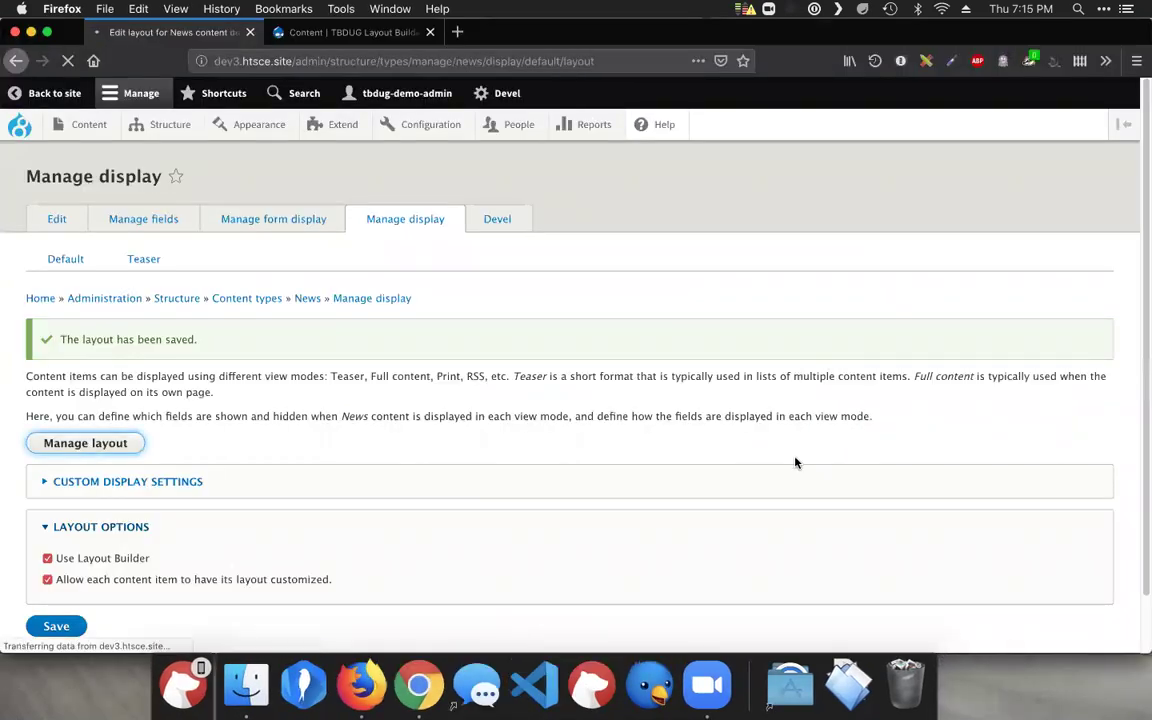
scroll(792, 460, down, 5)
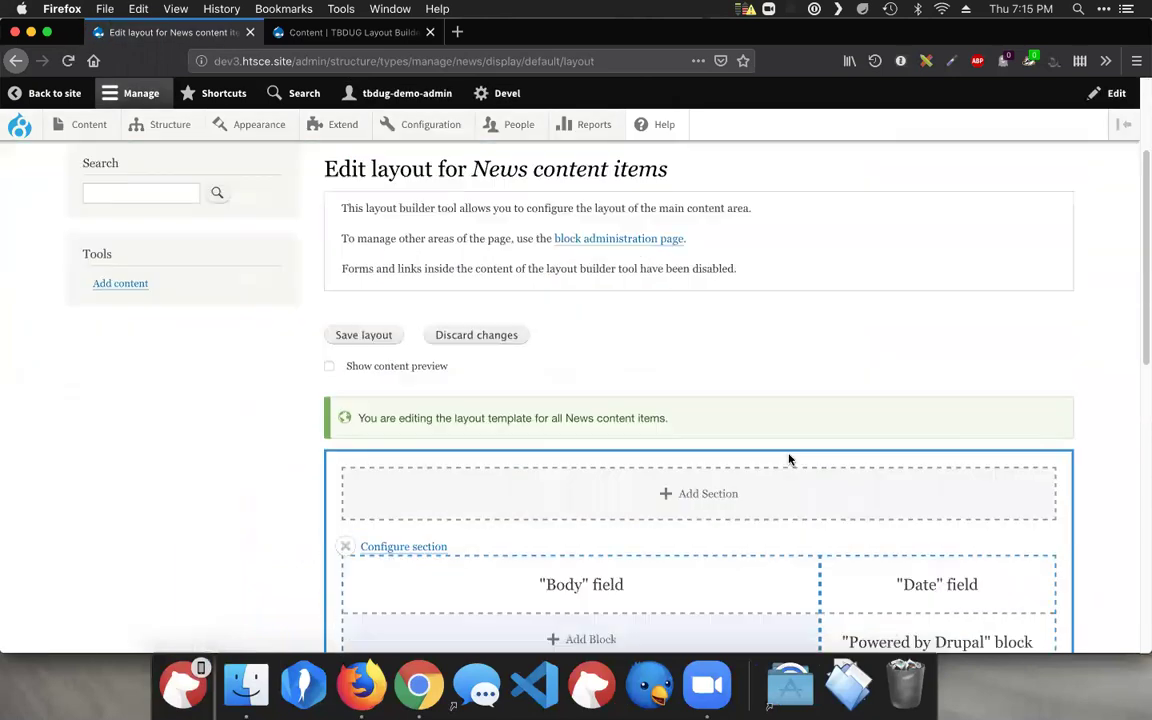
scroll(790, 459, down, 3)
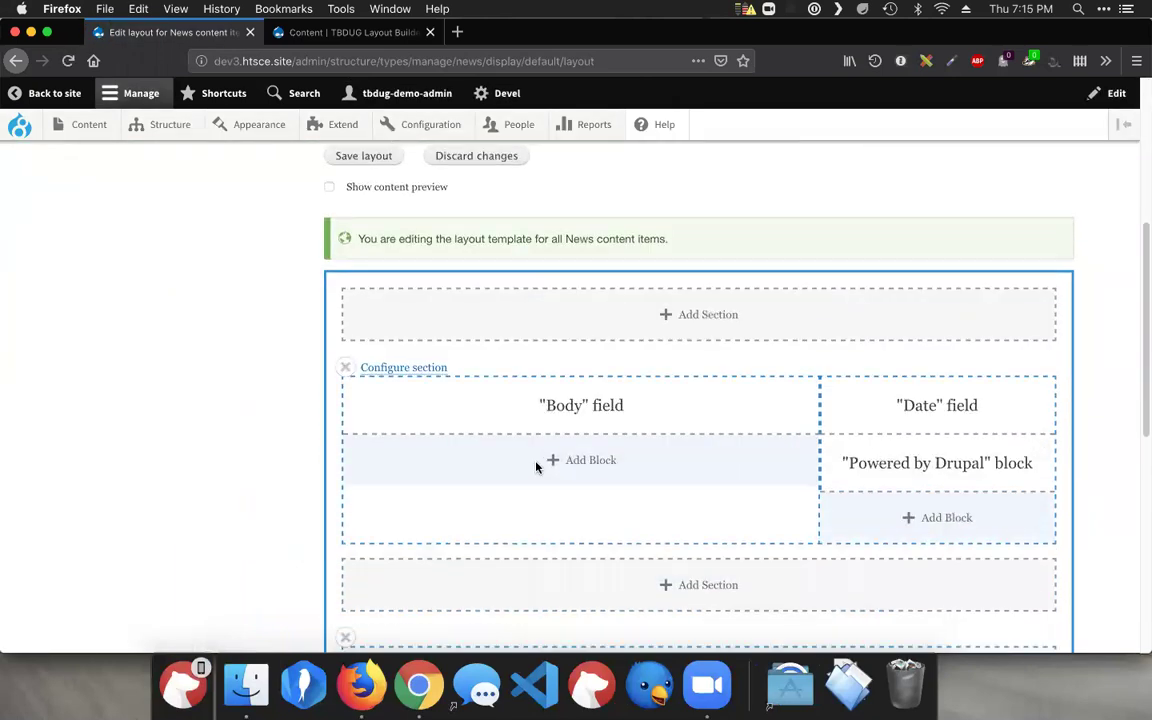
Add the Image field block to the Body column with a hidden label and Full Width image style, and place it above the Body field.
click(565, 459)
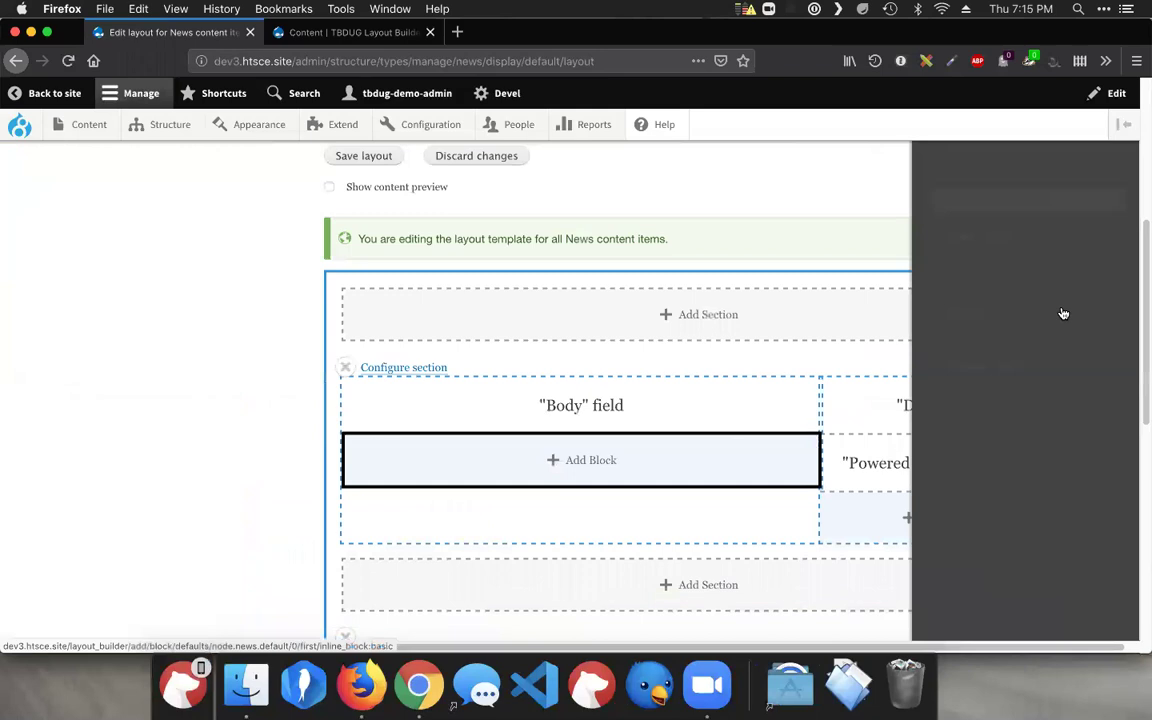
scroll(1025, 340, down, 6)
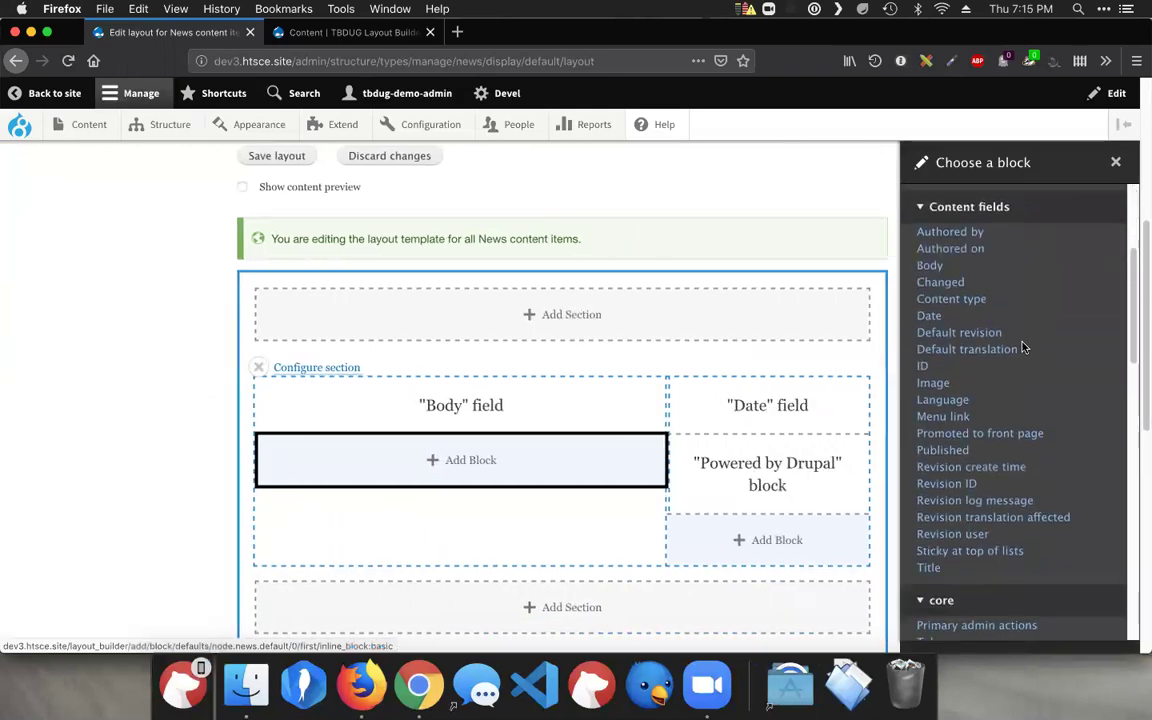
scroll(1023, 347, up, 4)
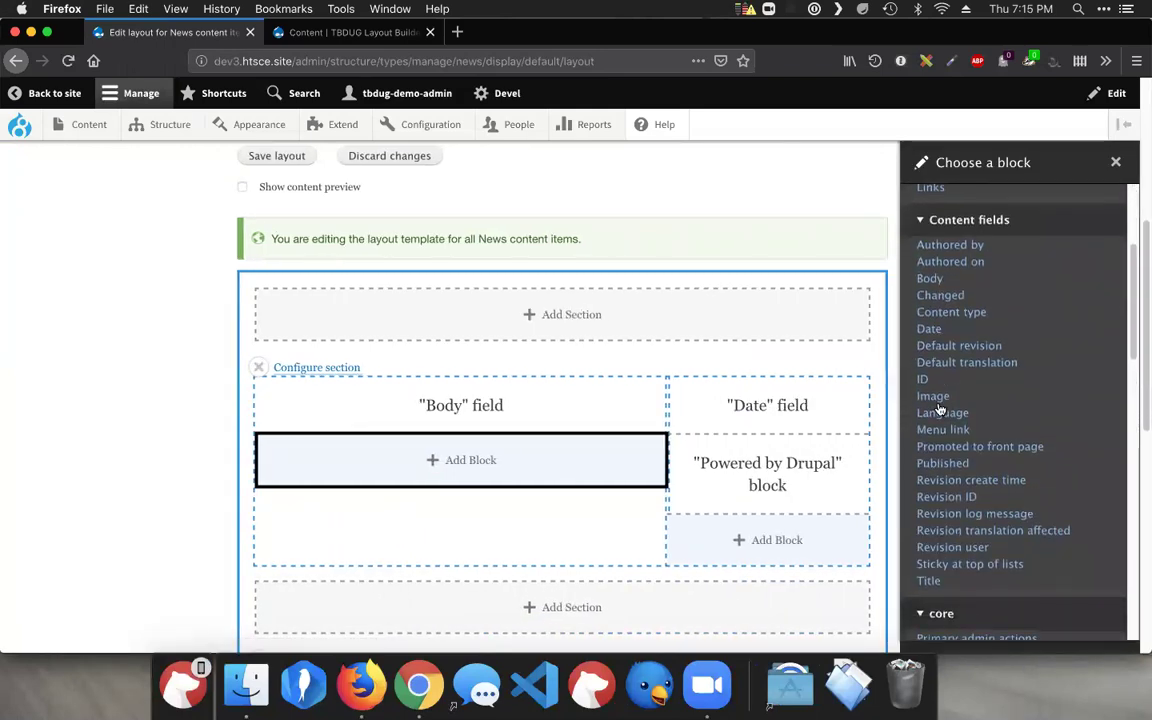
click(1020, 377)
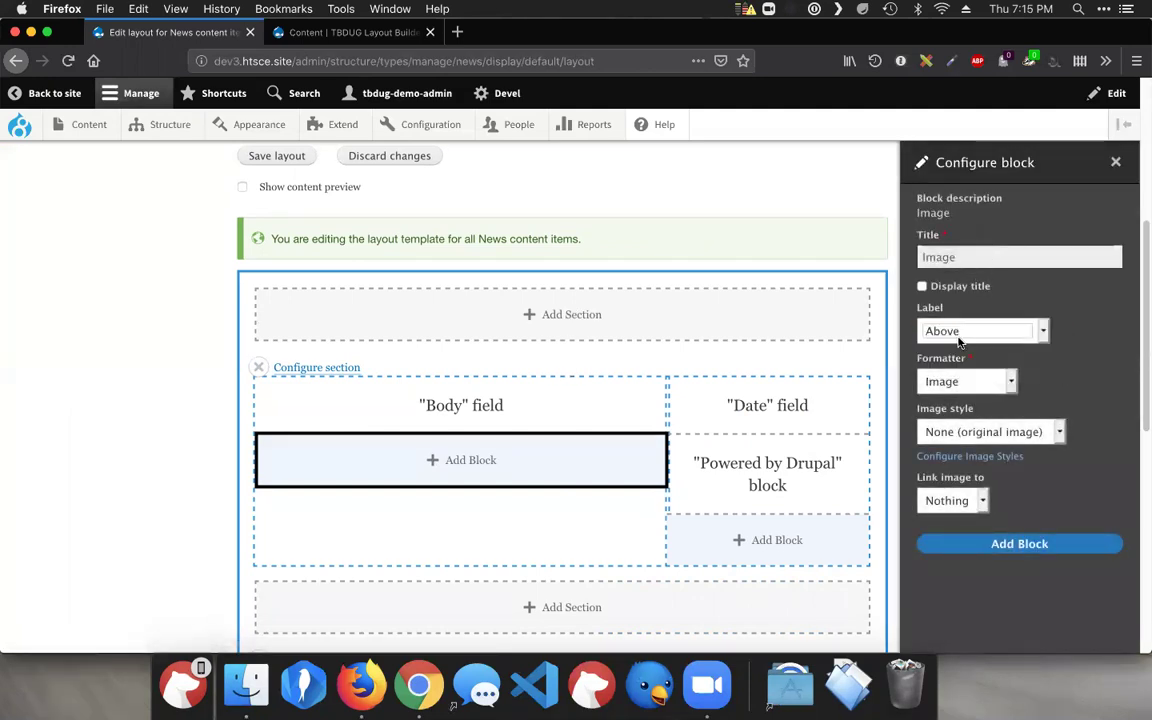
click(1036, 330)
click(963, 356)
click(989, 433)
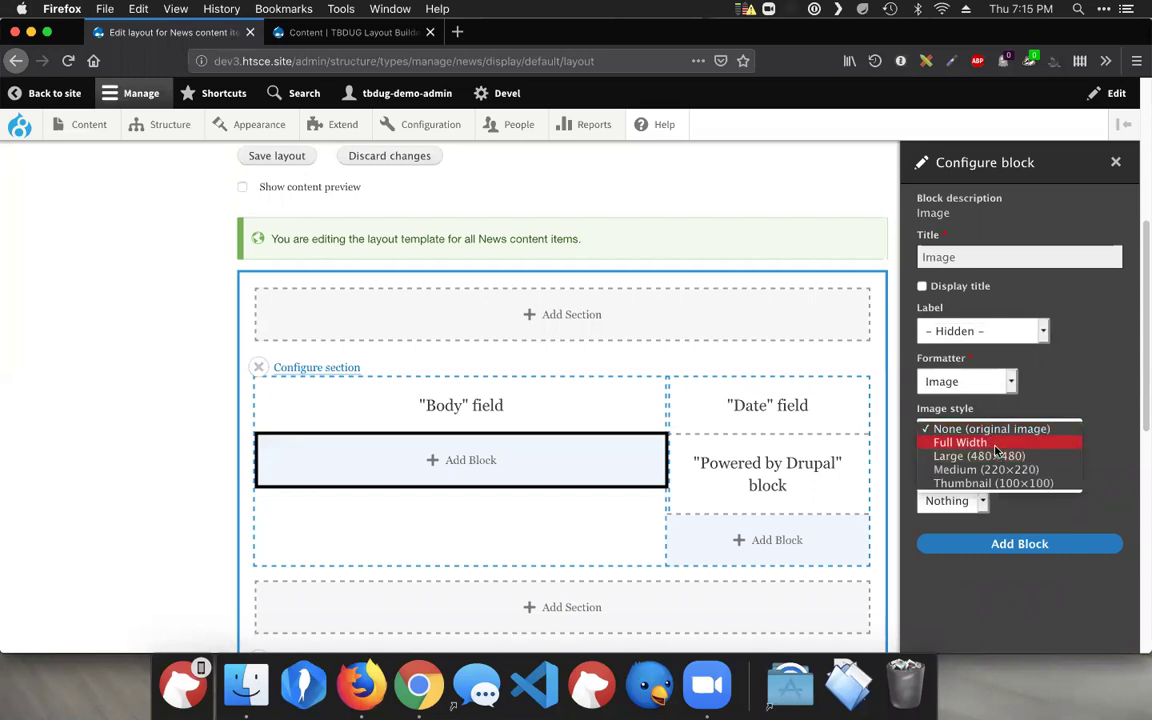
click(995, 447)
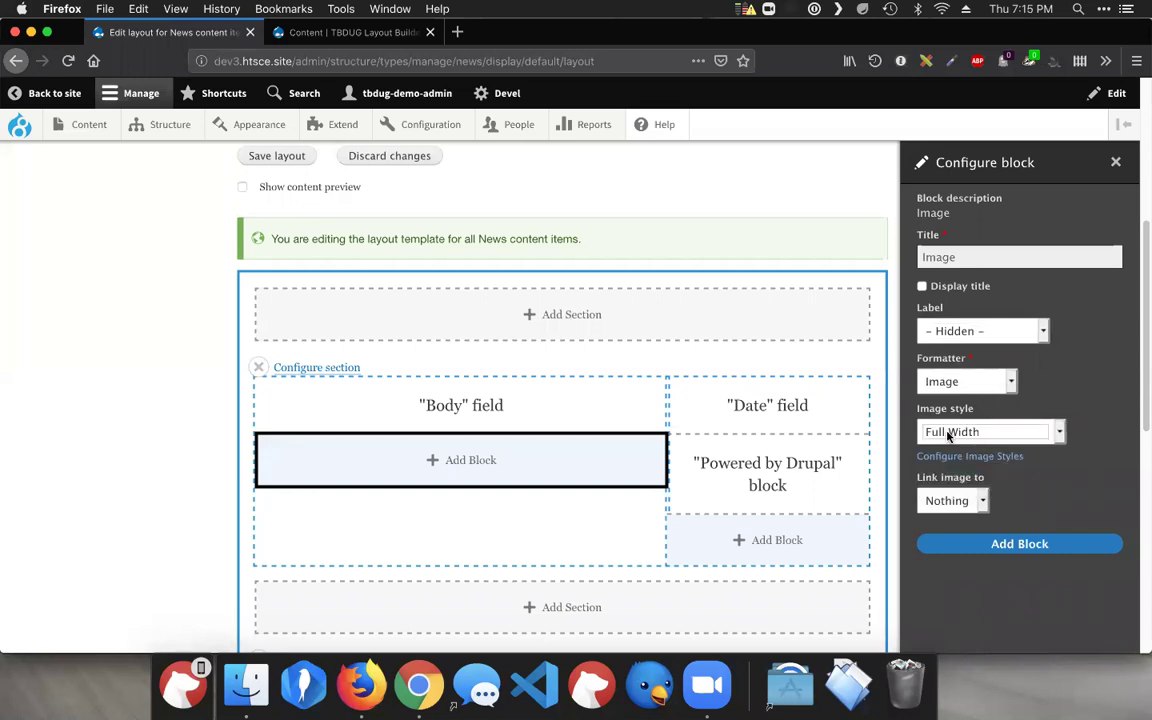
click(929, 548)
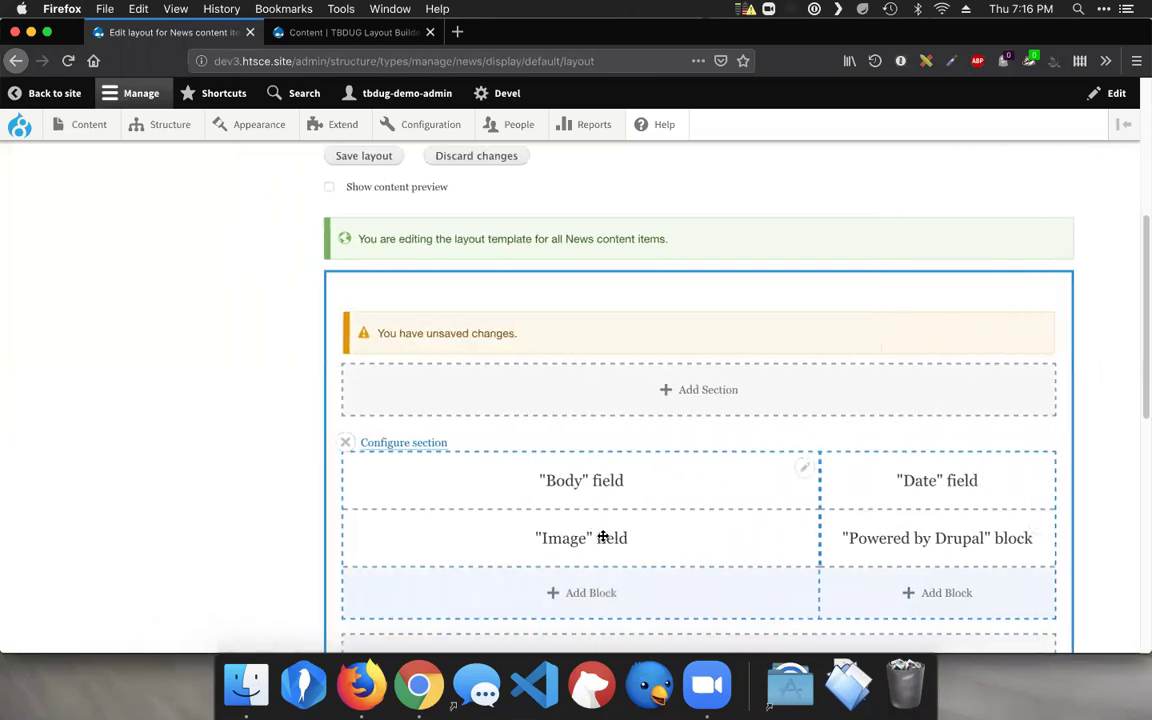
drag(597, 532, 566, 416)
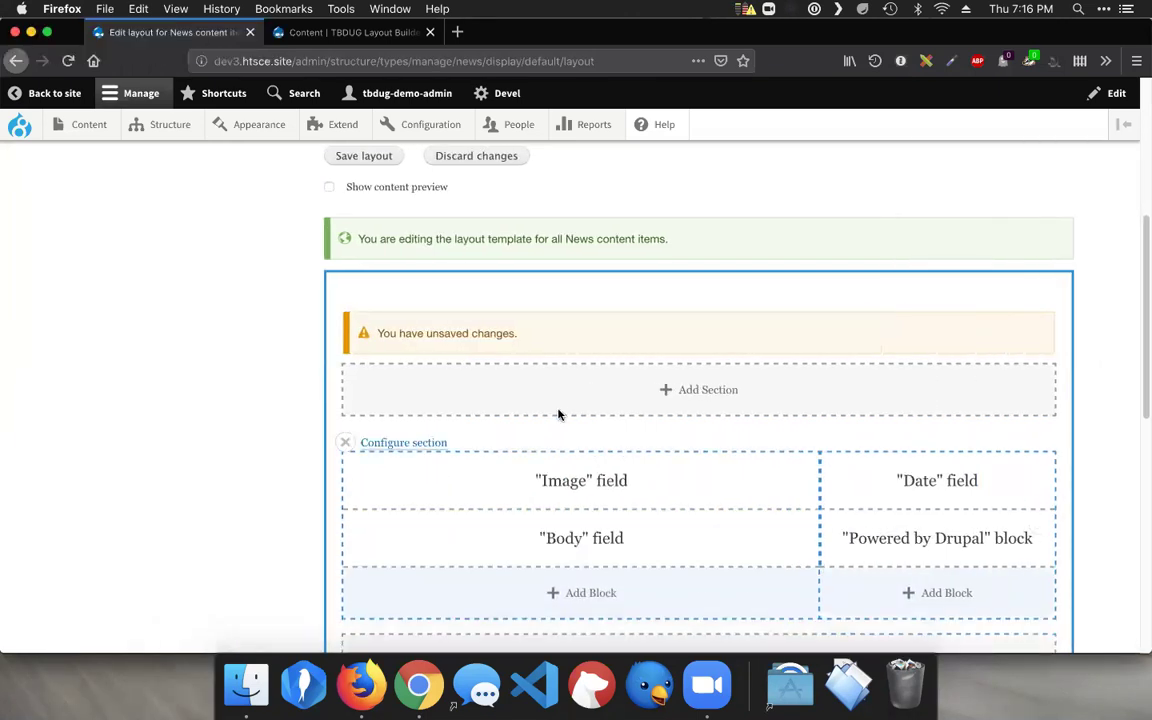
Save the News layout and check the reloaded news item in Chrome from its title down.
scroll(558, 411, down, 10)
scroll(524, 401, up, 15)
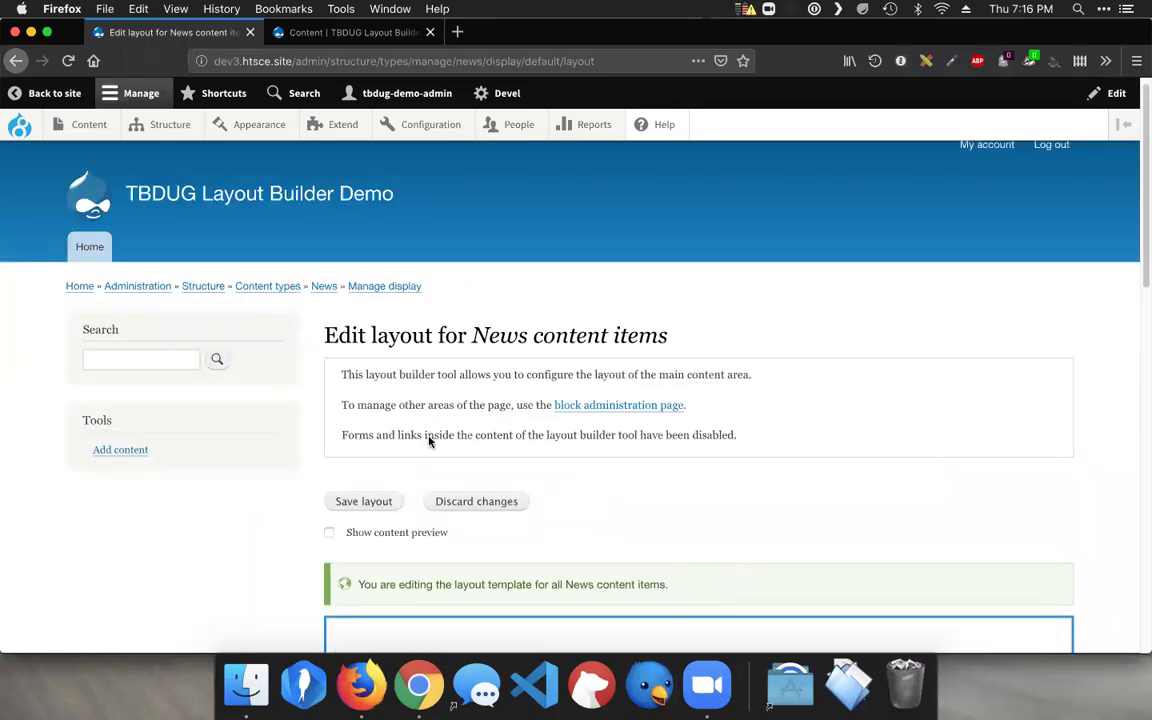
click(370, 504)
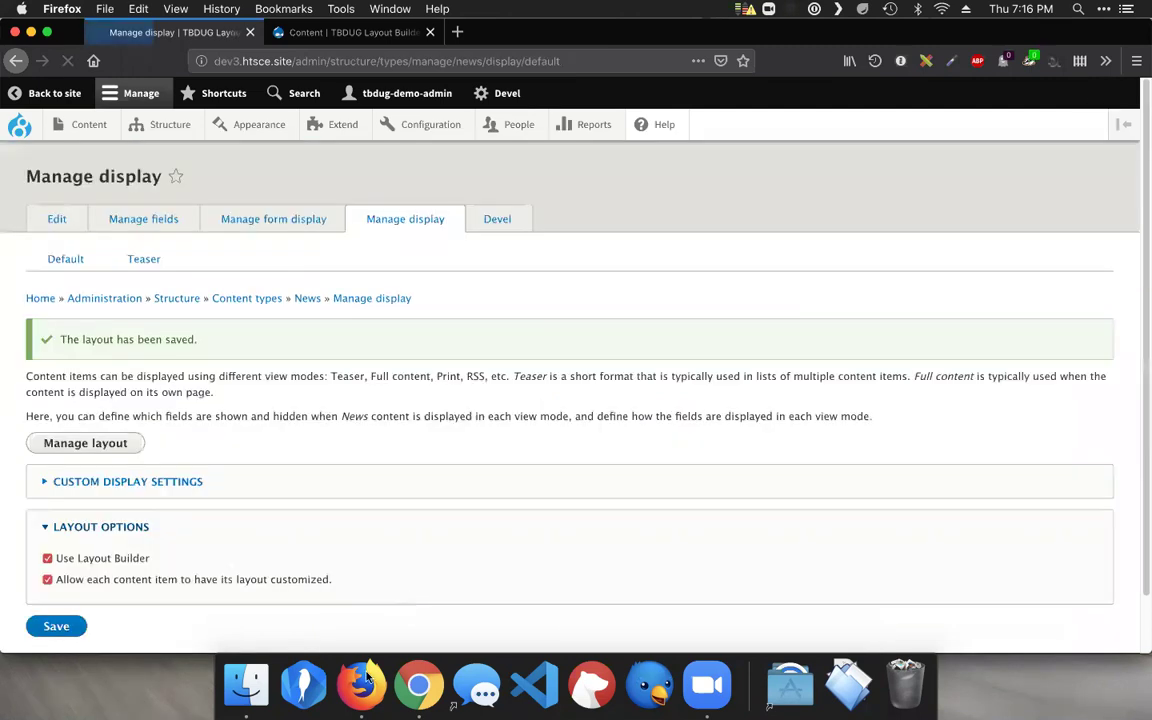
click(419, 655)
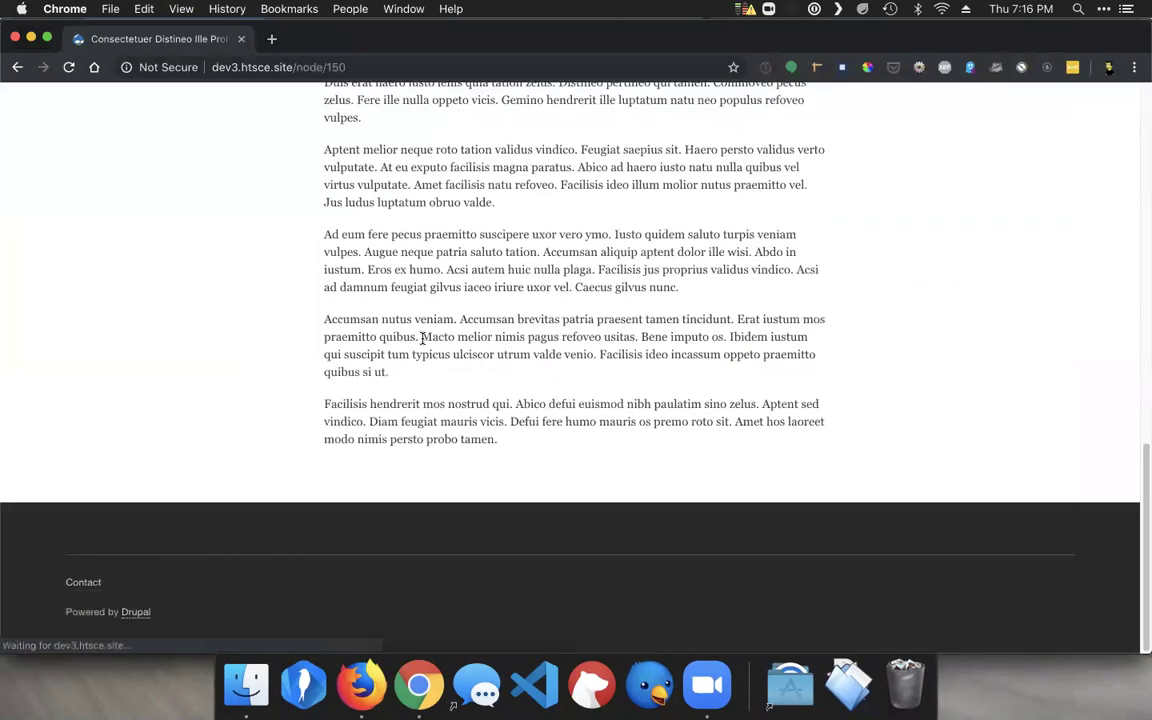
scroll(424, 341, up, 15)
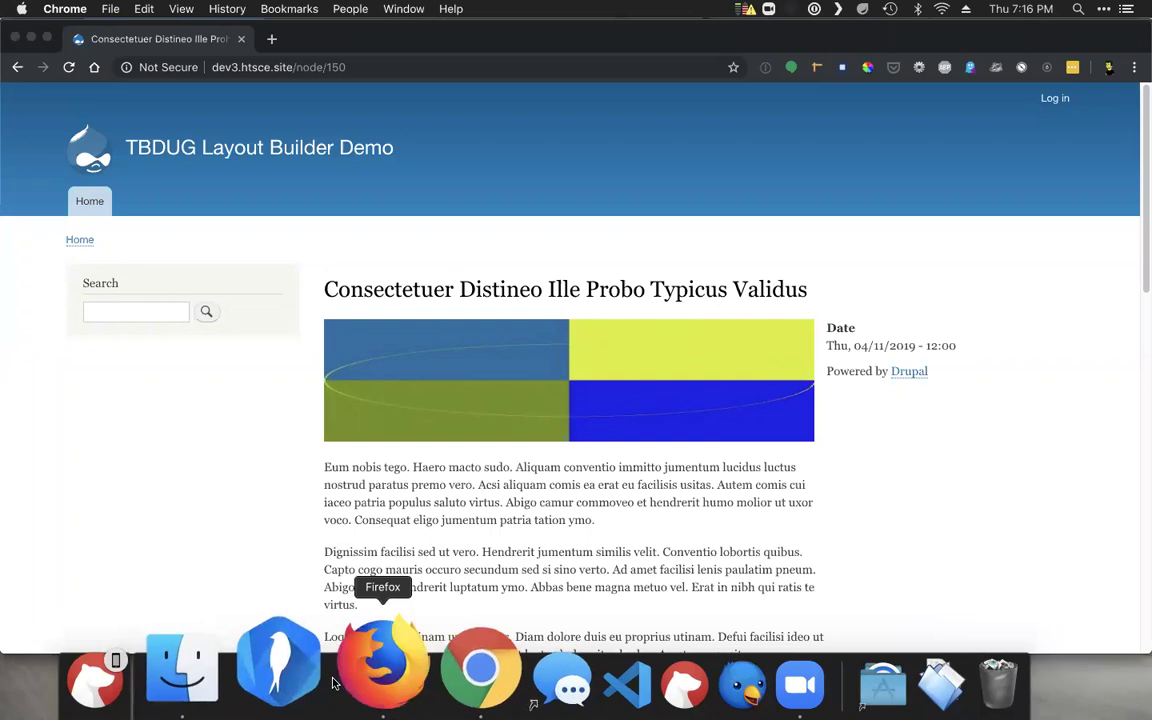
Switch back to Firefox and review which view modes use custom display settings for the News content type.
click(376, 668)
click(170, 481)
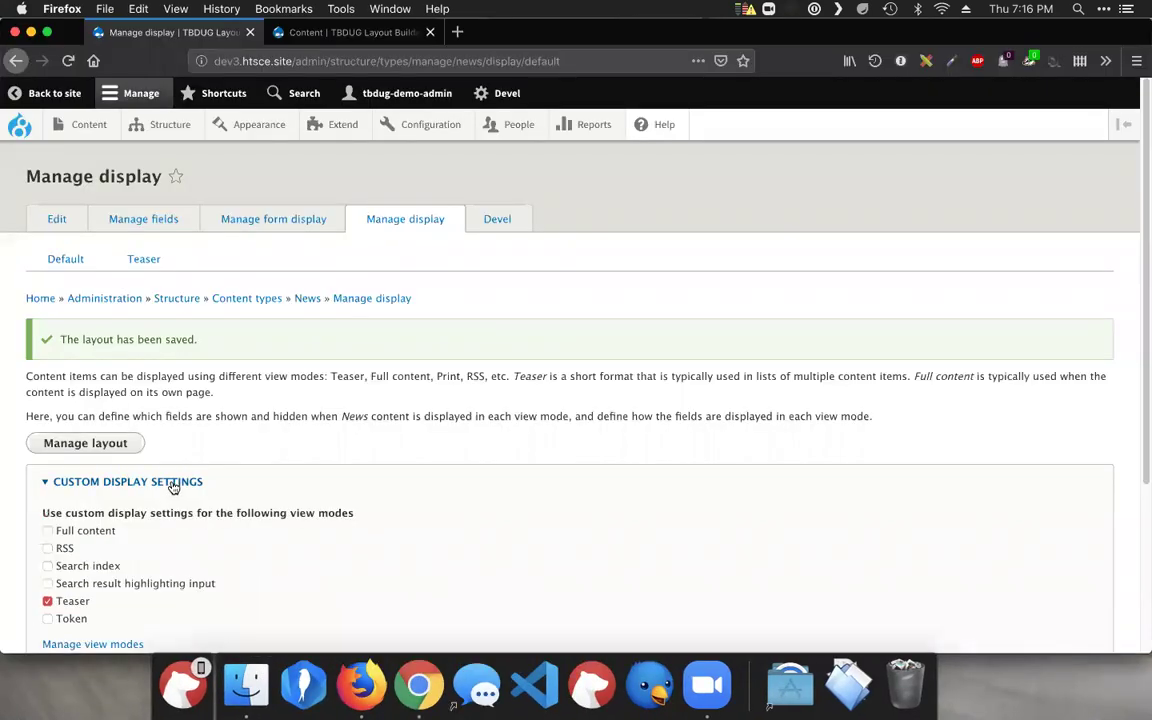
scroll(180, 472, down, 1)
scroll(185, 468, down, 3)
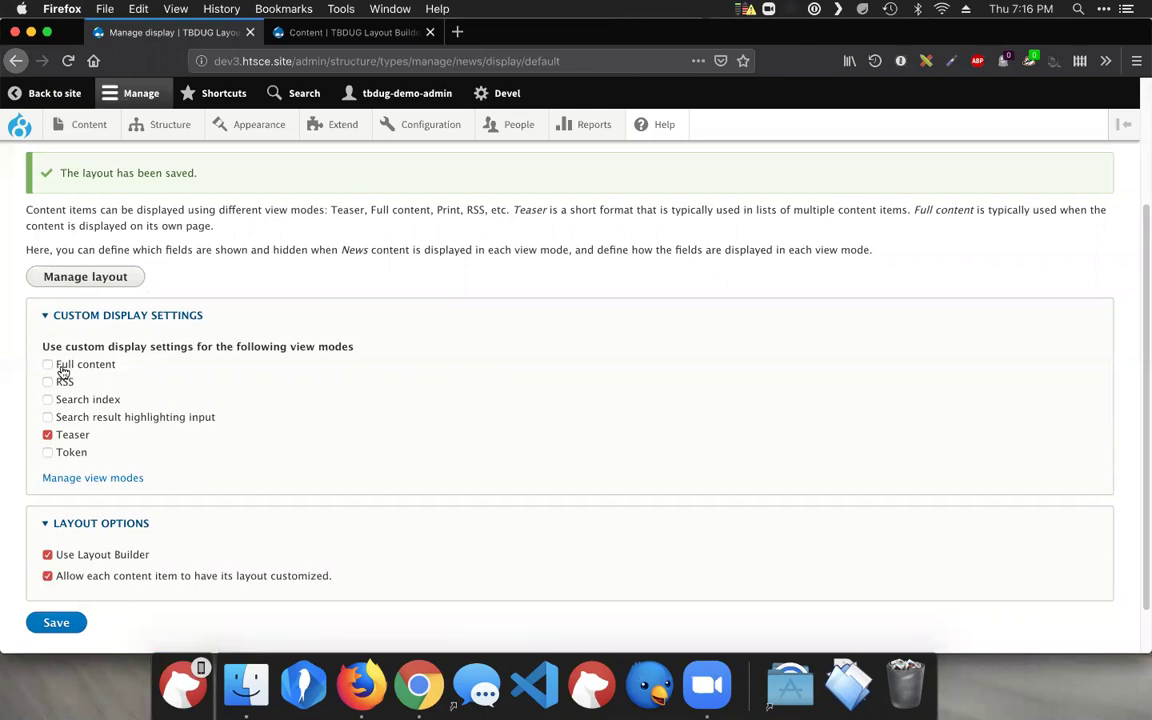
scroll(268, 350, up, 3)
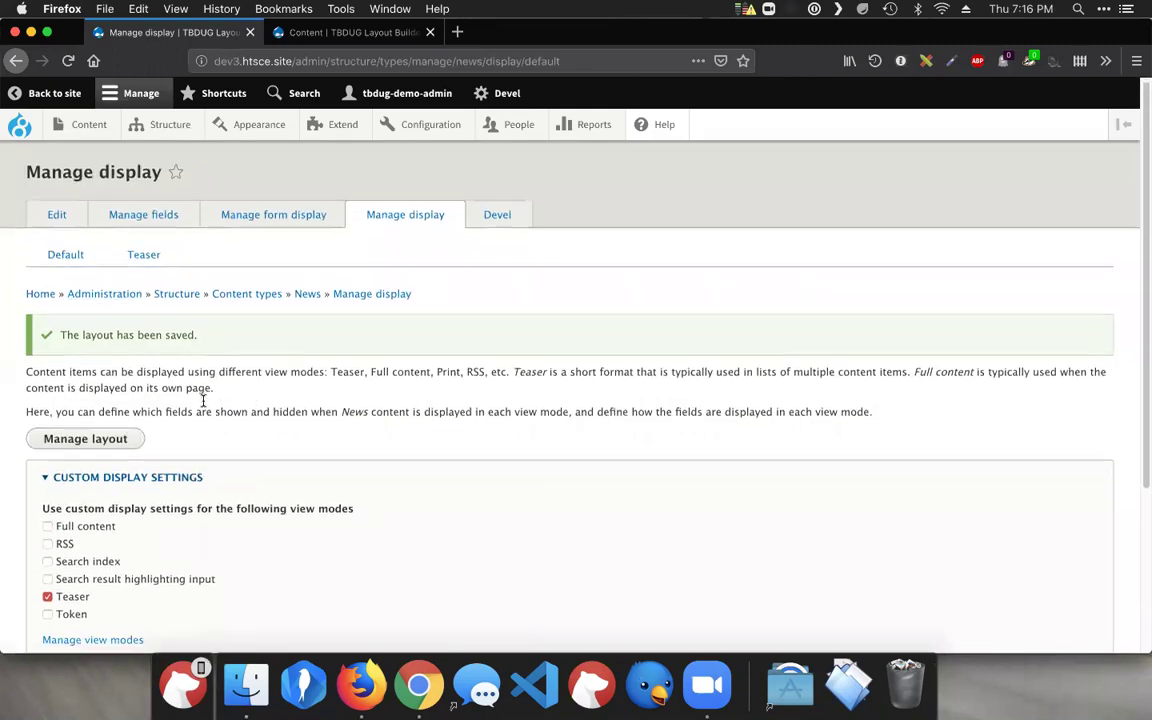
scroll(150, 410, down, 2)
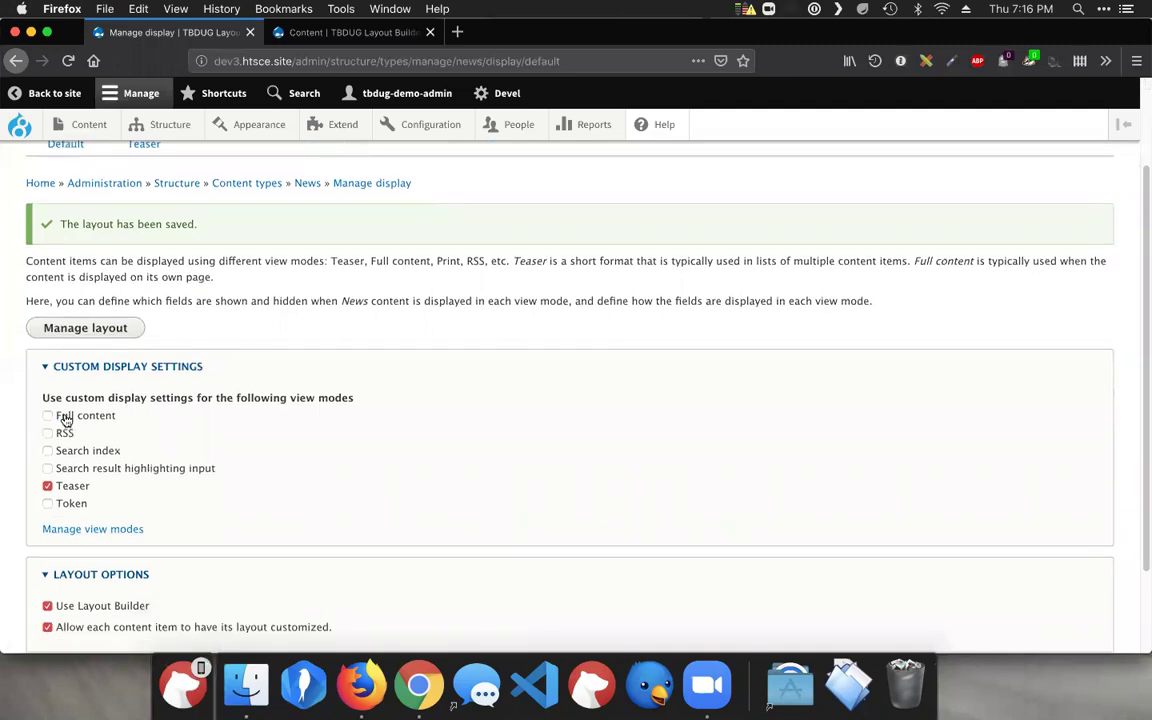
Examine the Teaser display's fields and layout options, and return to the Default display.
click(152, 145)
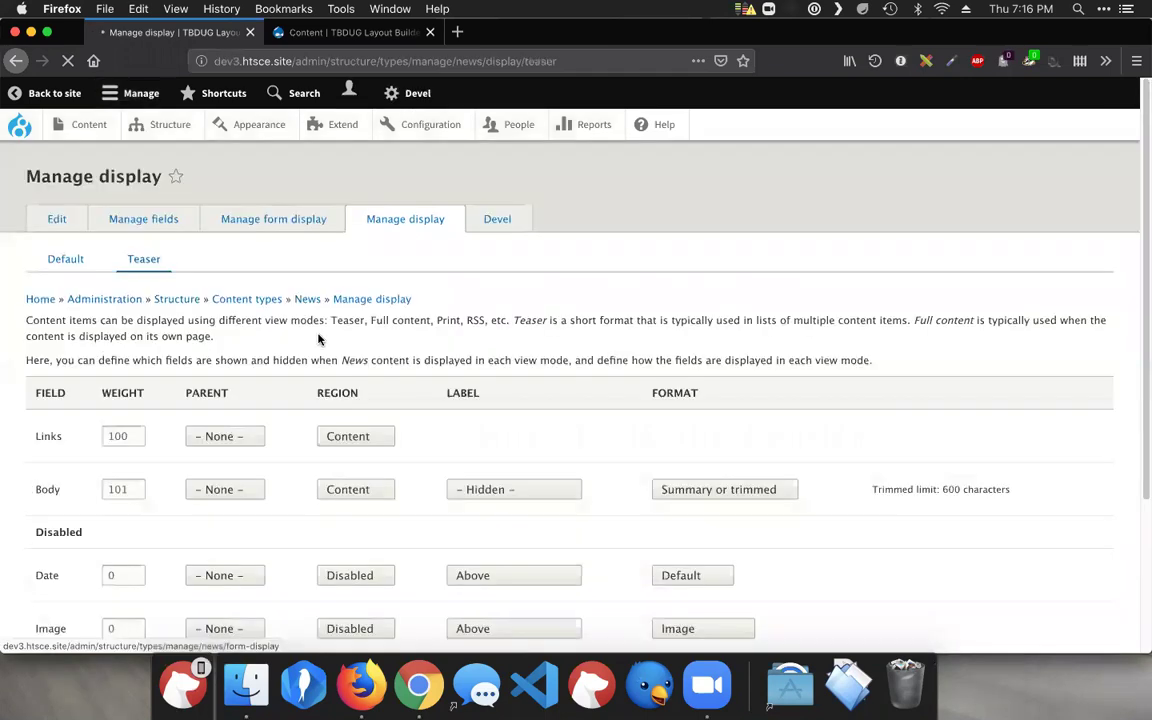
scroll(300, 330, down, 3)
scroll(305, 330, down, 1)
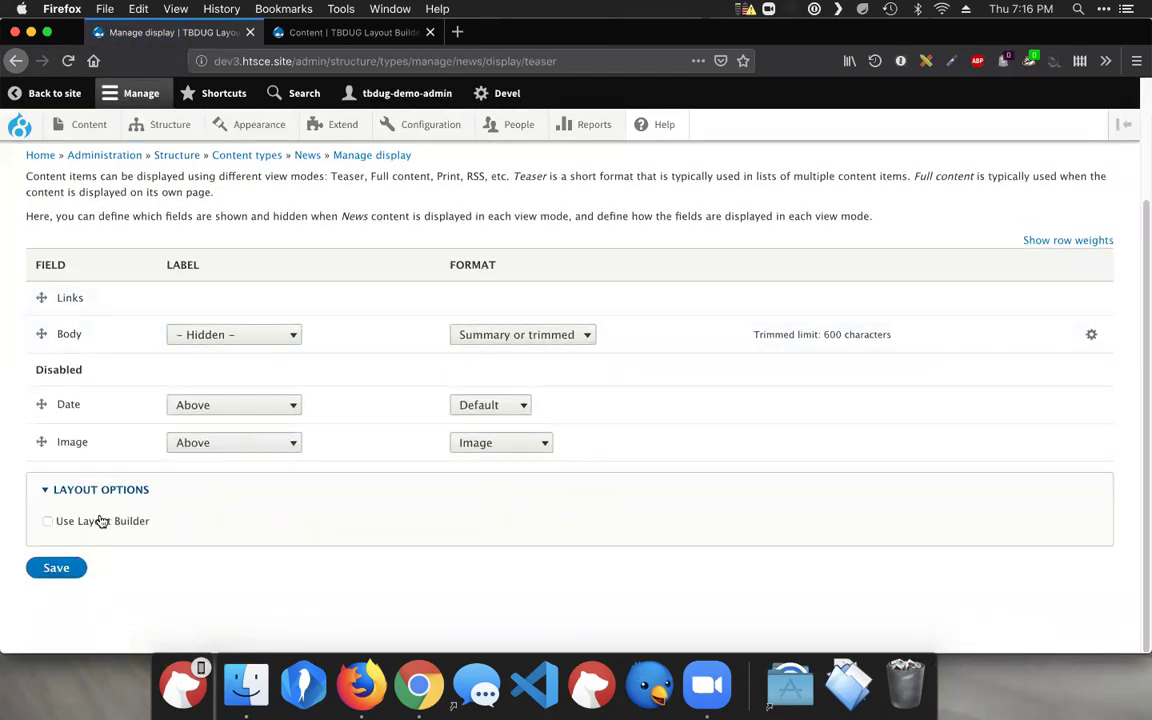
scroll(118, 510, up, 3)
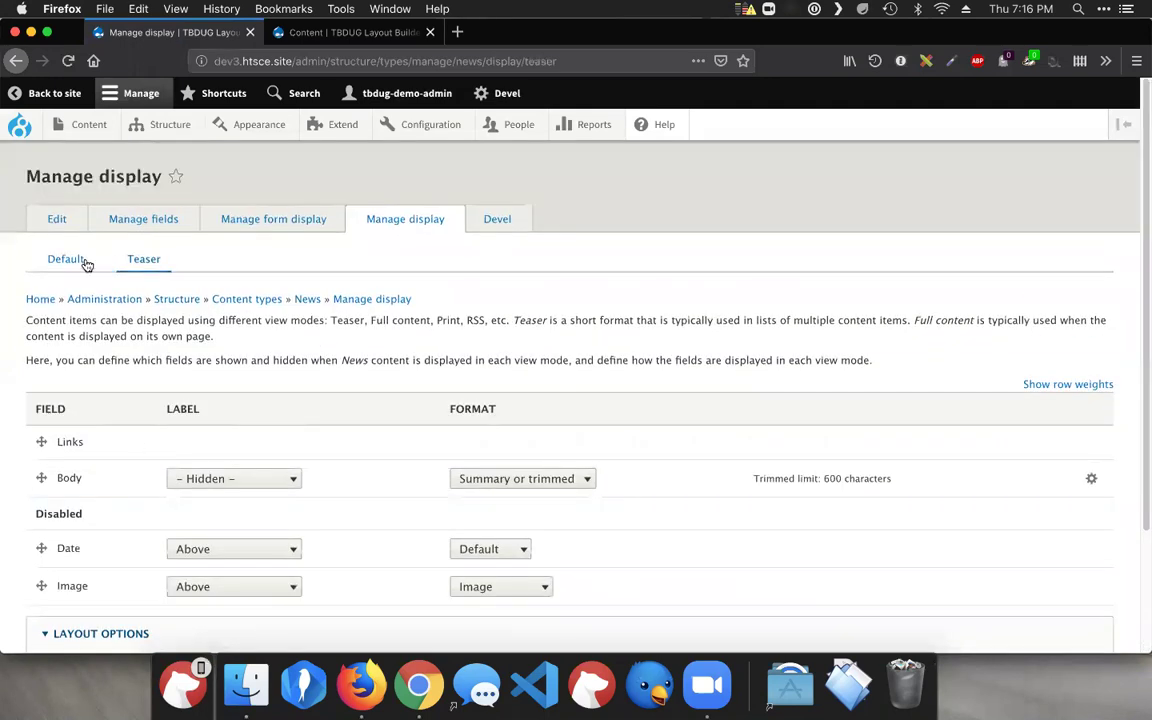
click(75, 261)
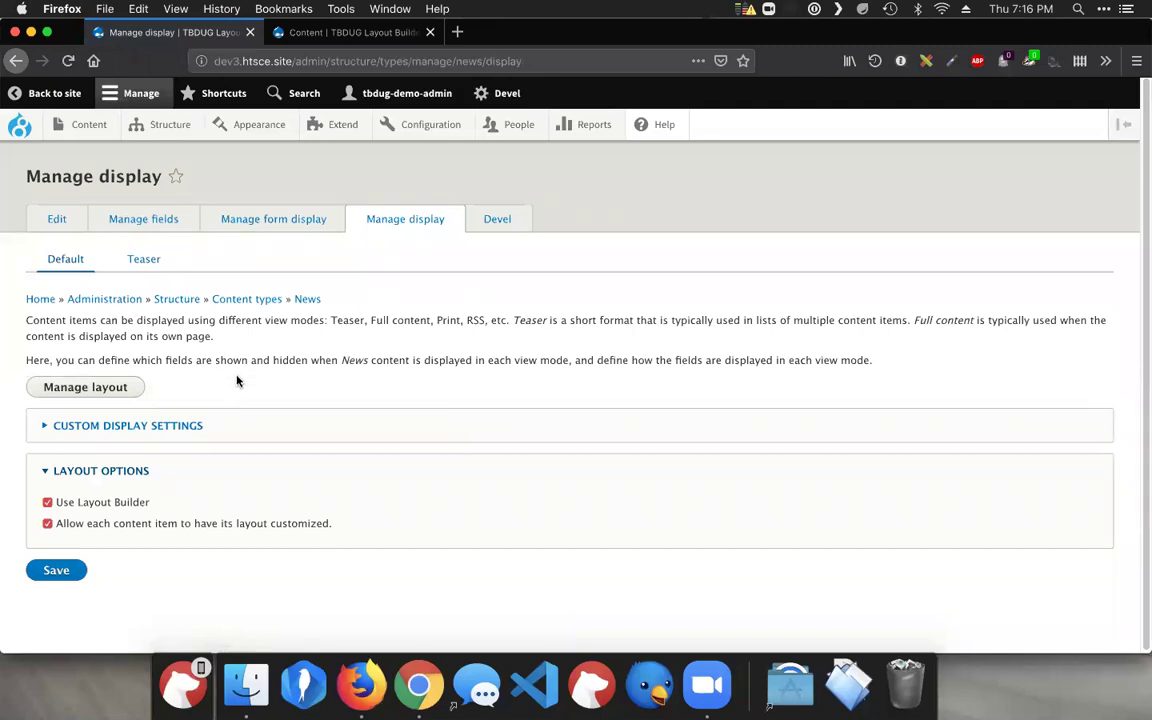
Open the individual layout of the news item "Consectetuer Distineo Ille Probo Typicus Validus" from the content list for editing.
click(295, 32)
scroll(413, 487, down, 1)
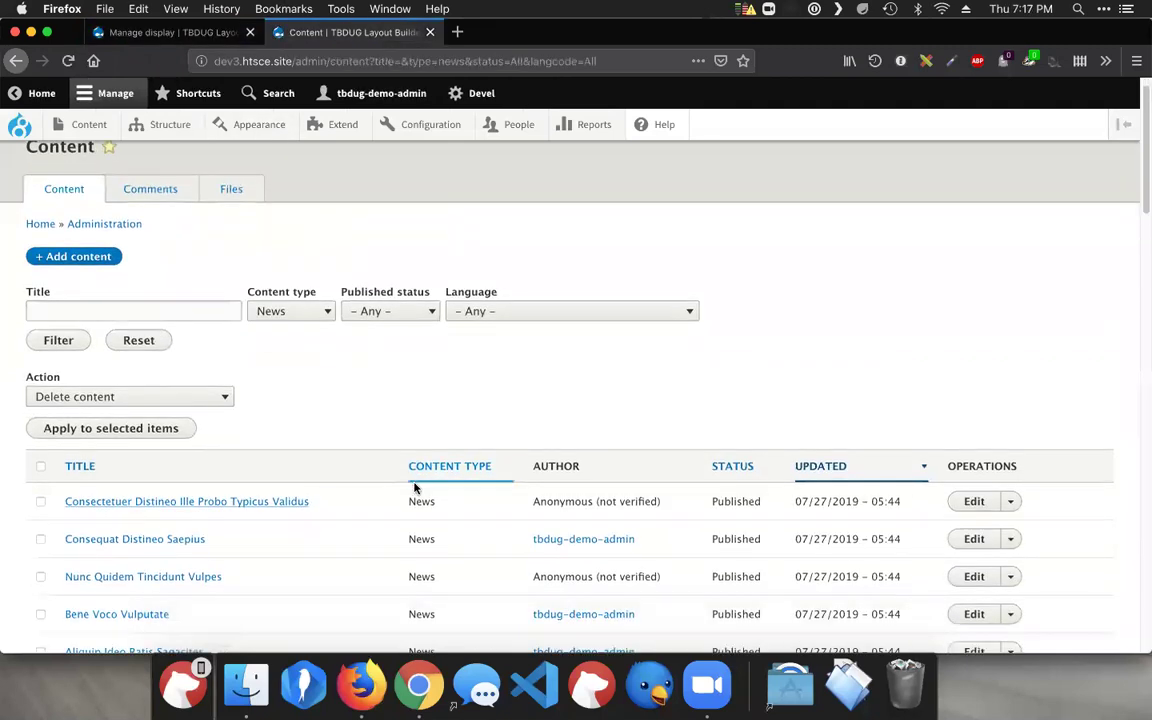
click(160, 32)
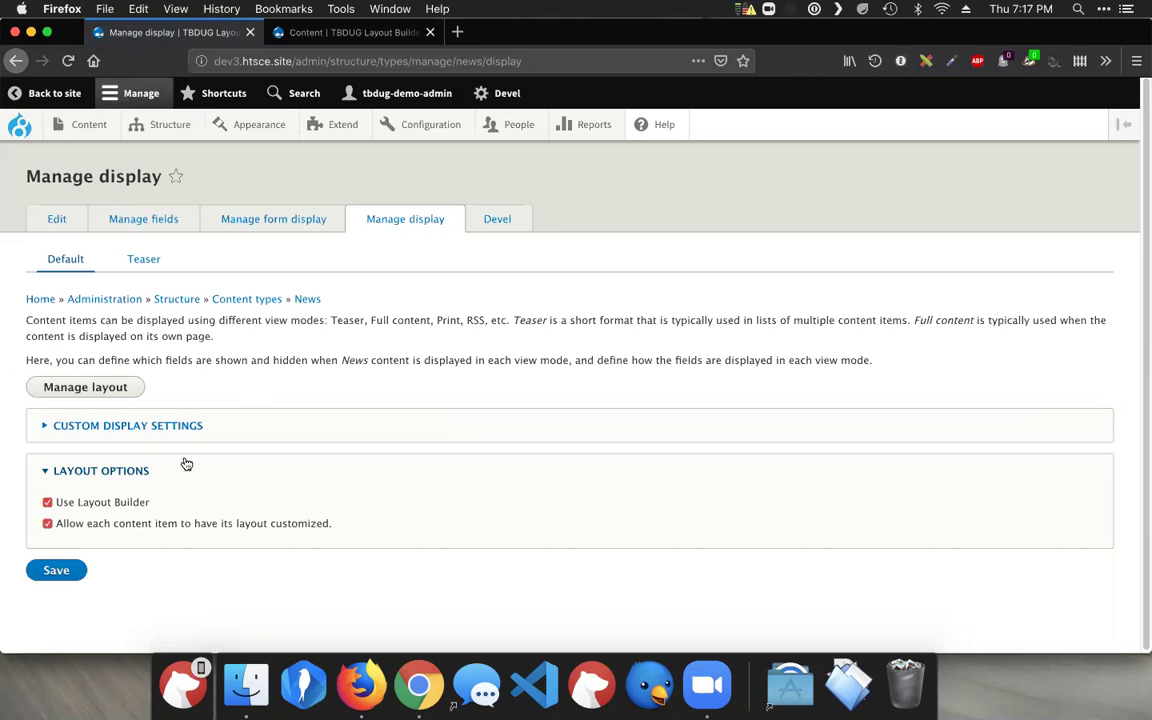
click(373, 31)
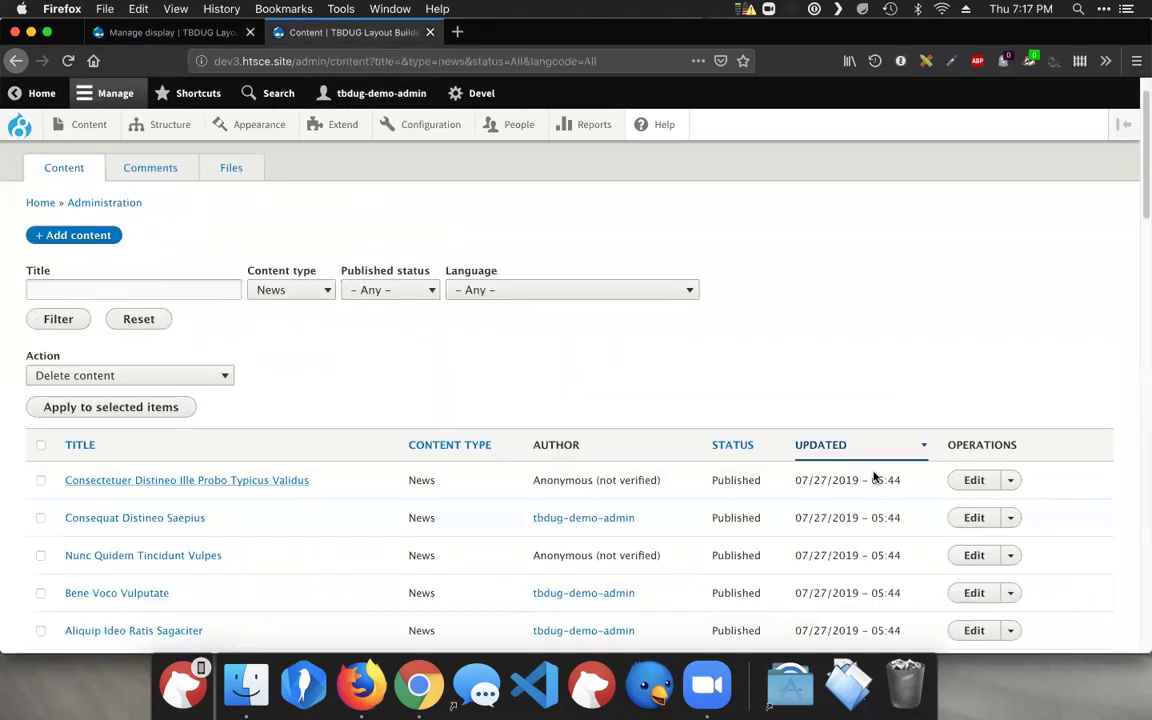
click(975, 481)
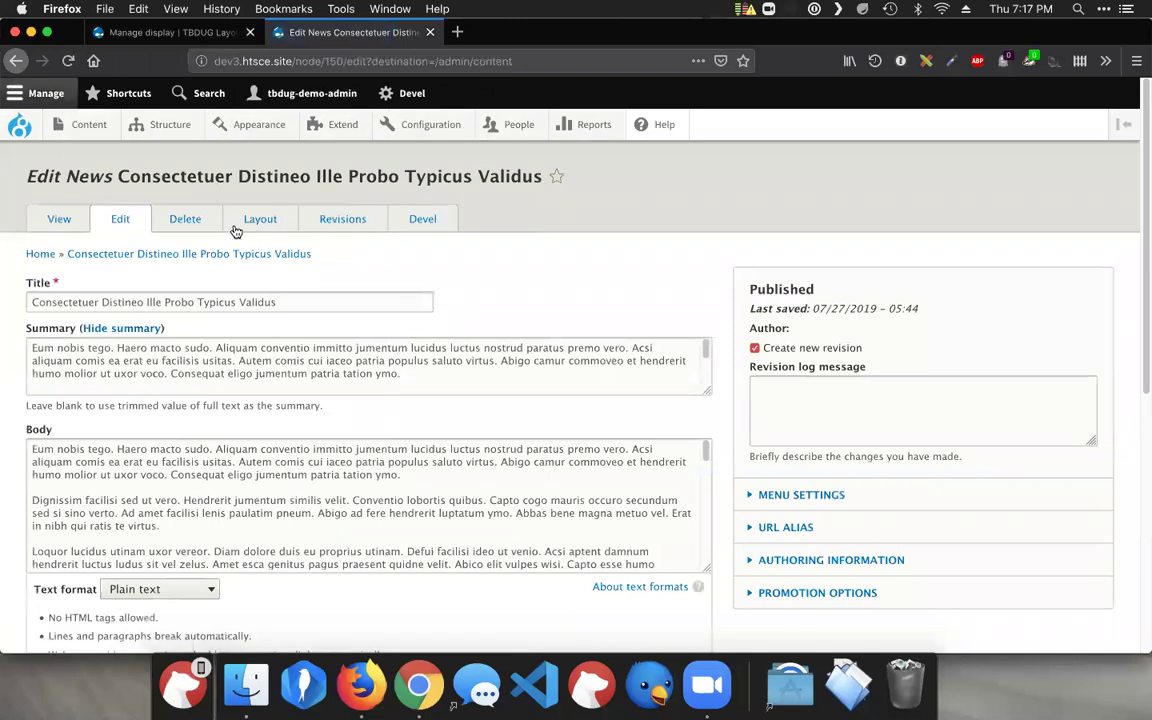
click(242, 228)
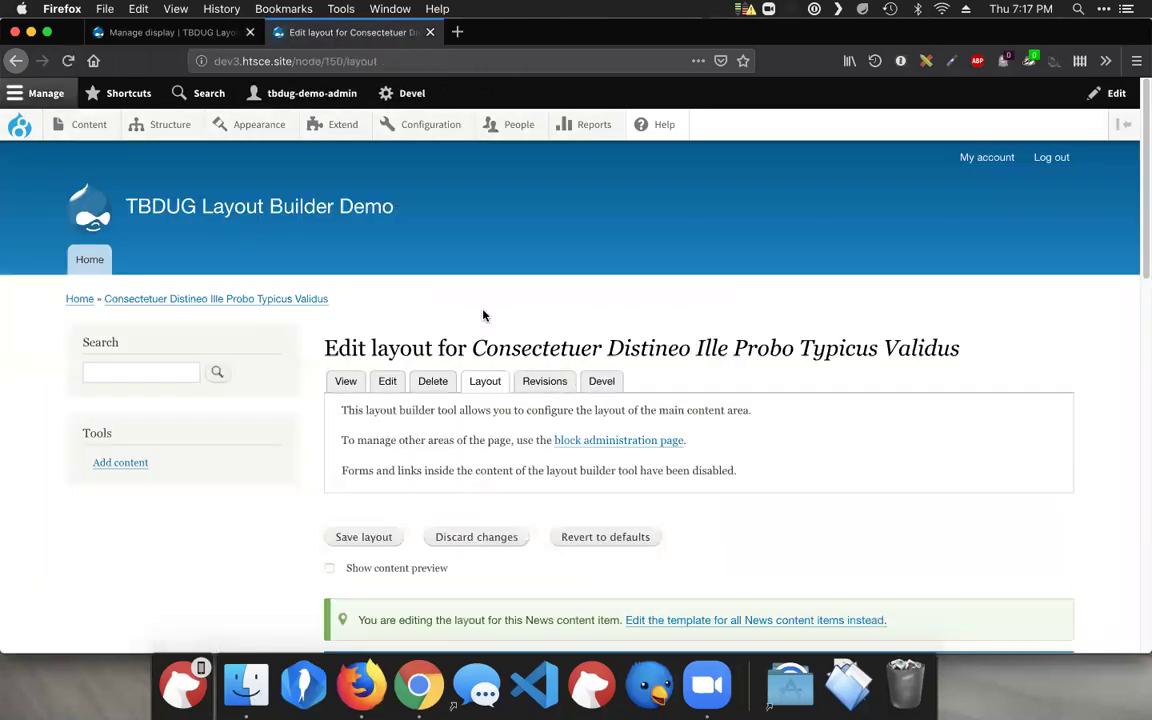
Remove the Image field block from this item's layout and move the "Powered by Drupal" block above the Body field.
scroll(483, 316, down, 2)
scroll(474, 301, down, 8)
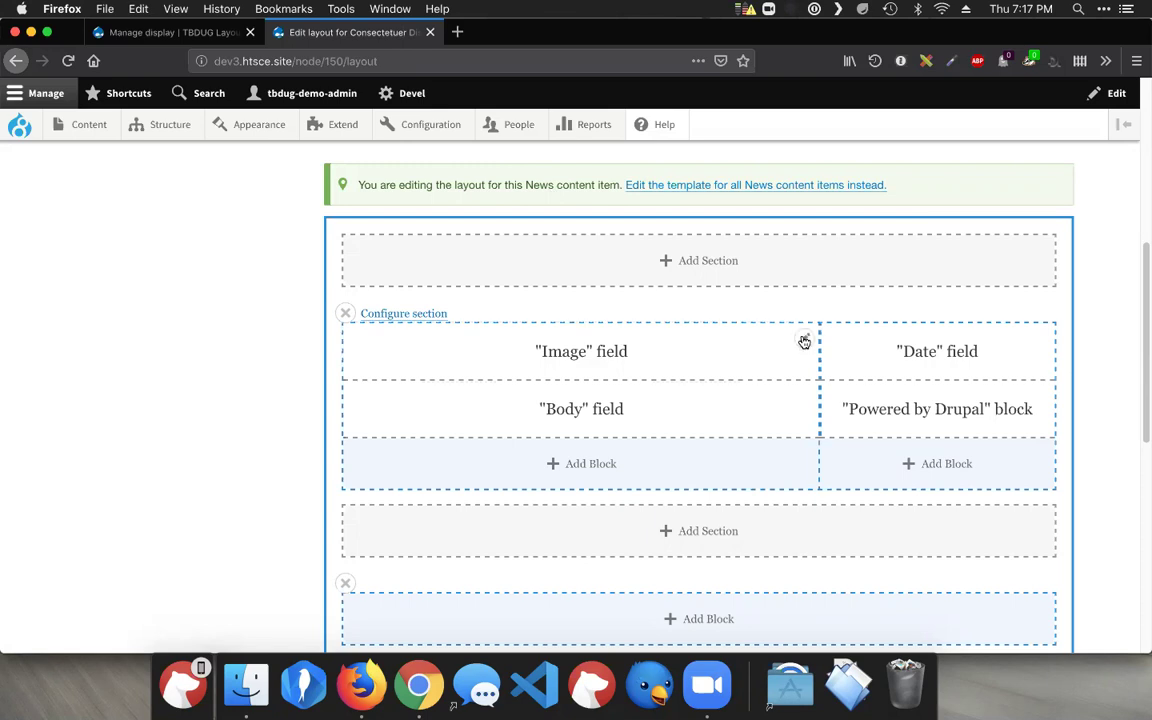
click(804, 339)
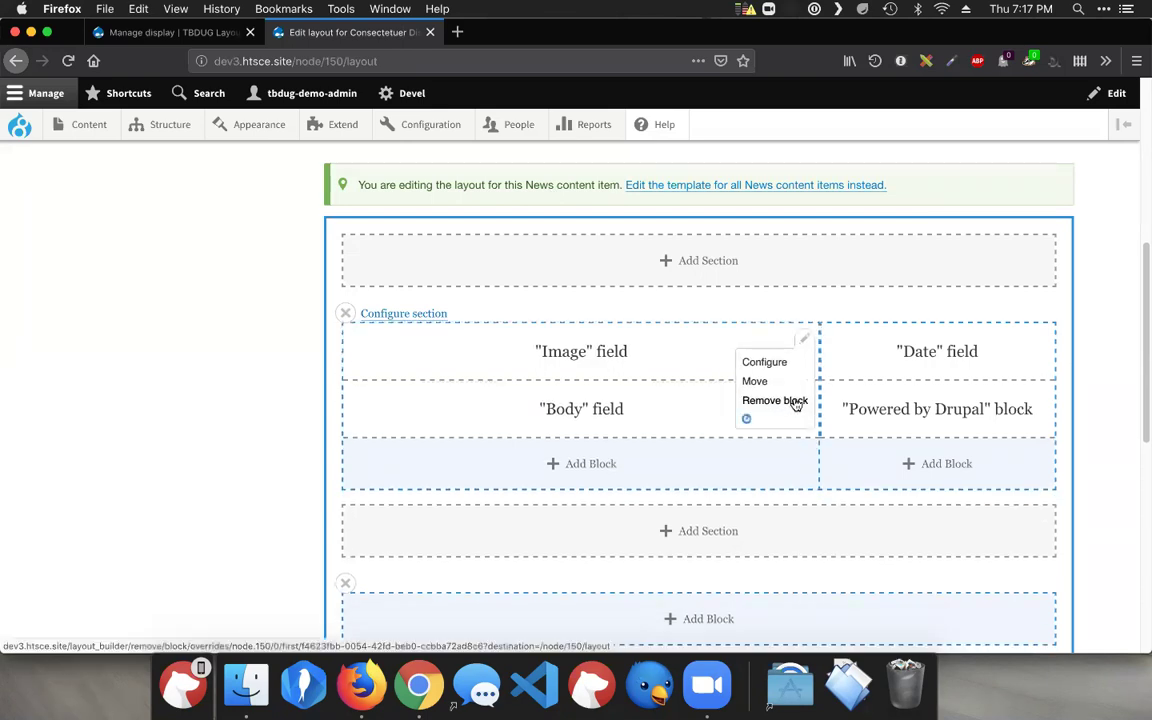
click(795, 401)
click(985, 256)
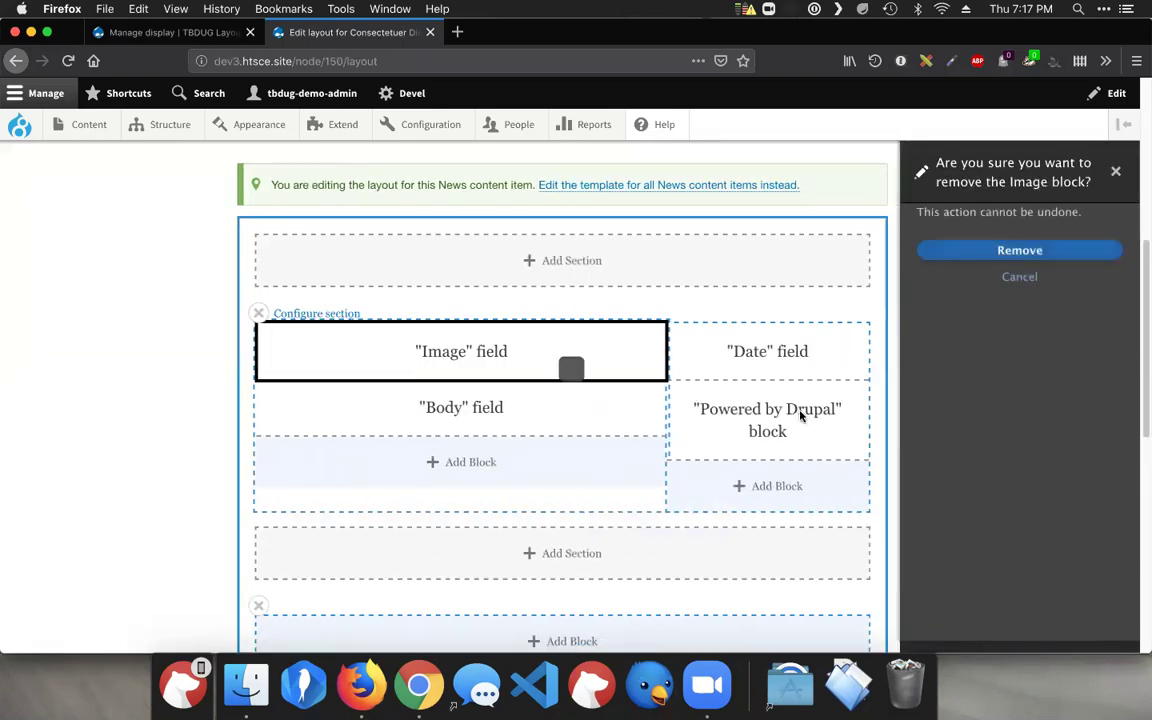
drag(891, 462, 586, 368)
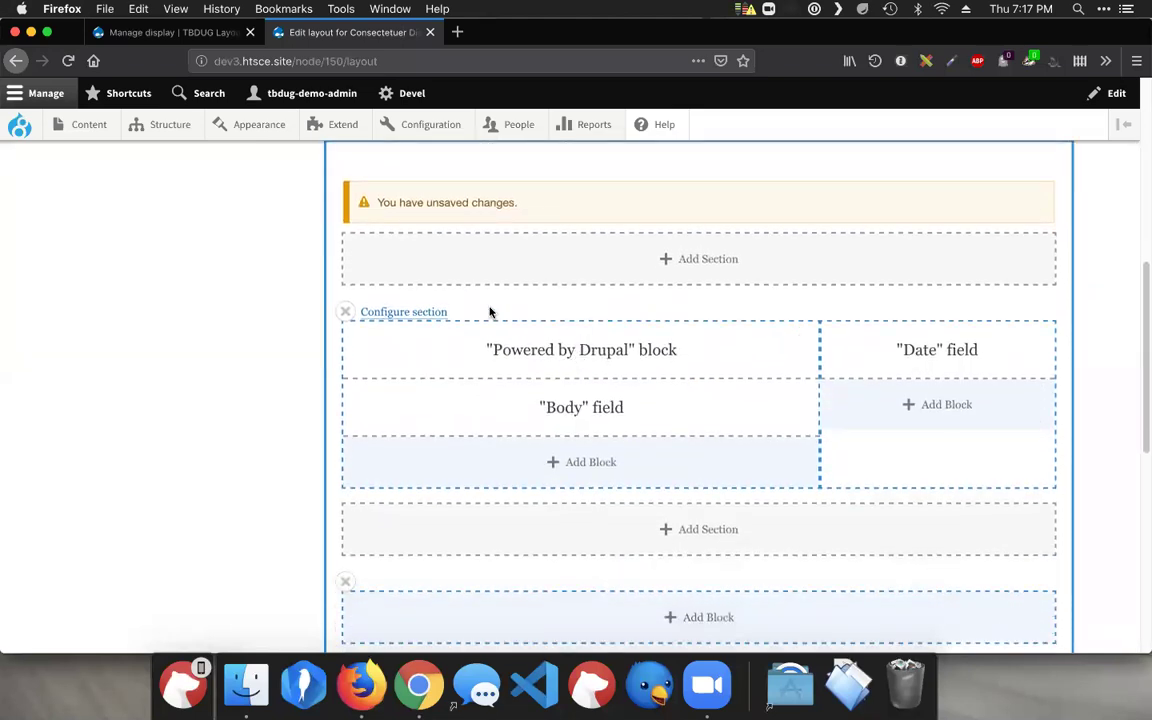
Add a one-column section above the existing sections of this item's layout.
scroll(489, 312, up, 5)
scroll(489, 312, down, 3)
click(702, 375)
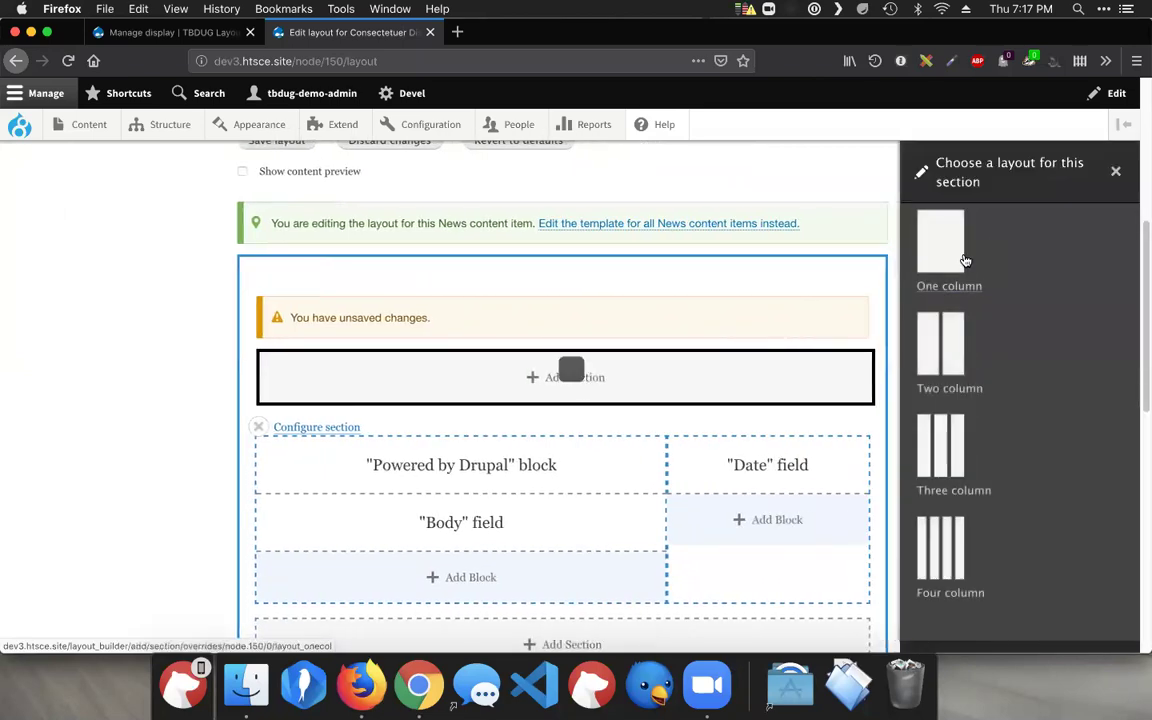
click(940, 263)
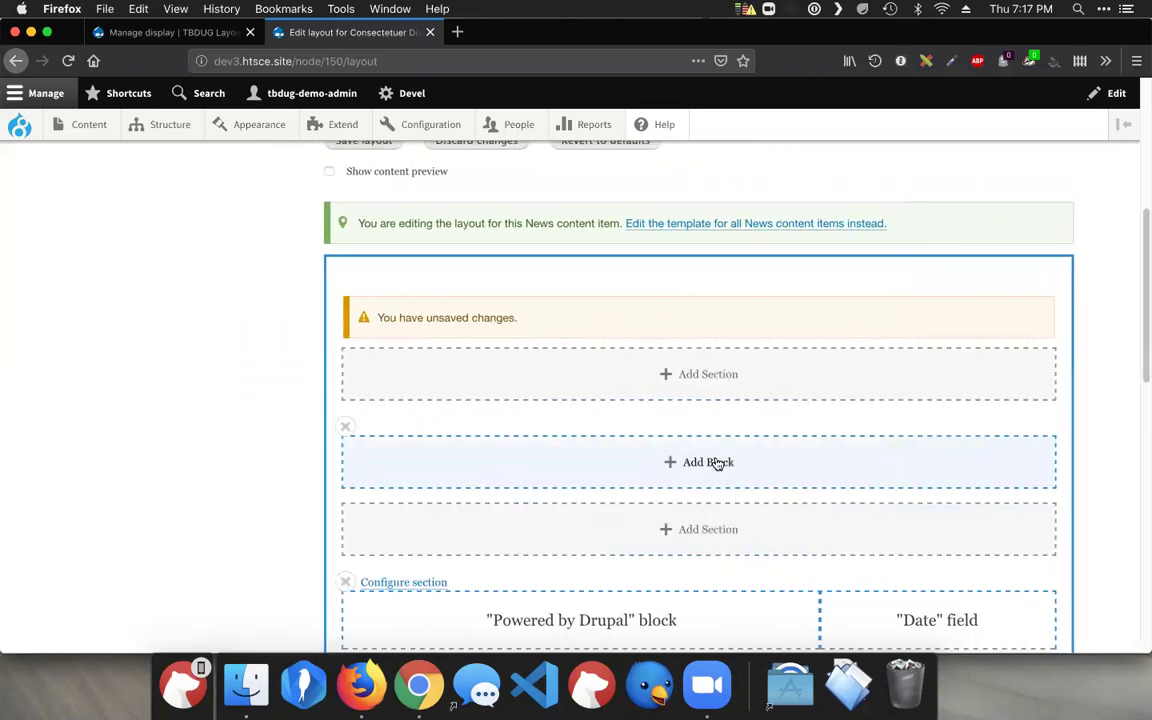
Add the Image field block to the new one-column section with the Full Width image style and its label hidden.
click(911, 462)
scroll(1000, 340, down, 3)
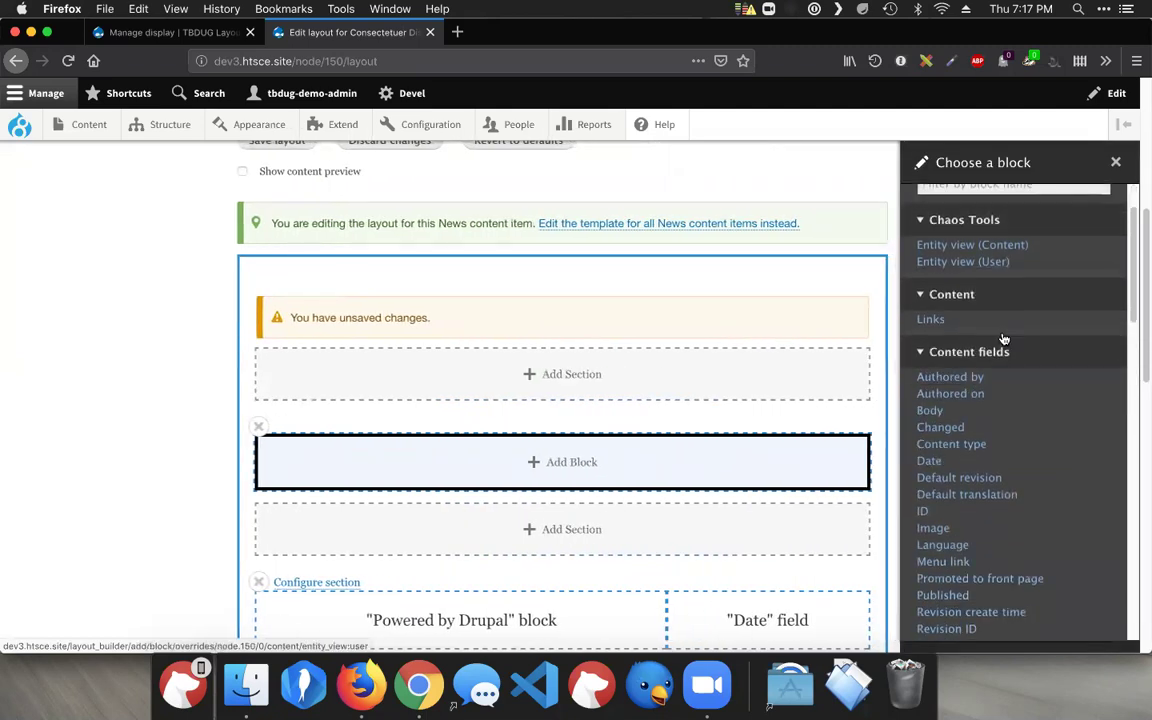
click(928, 502)
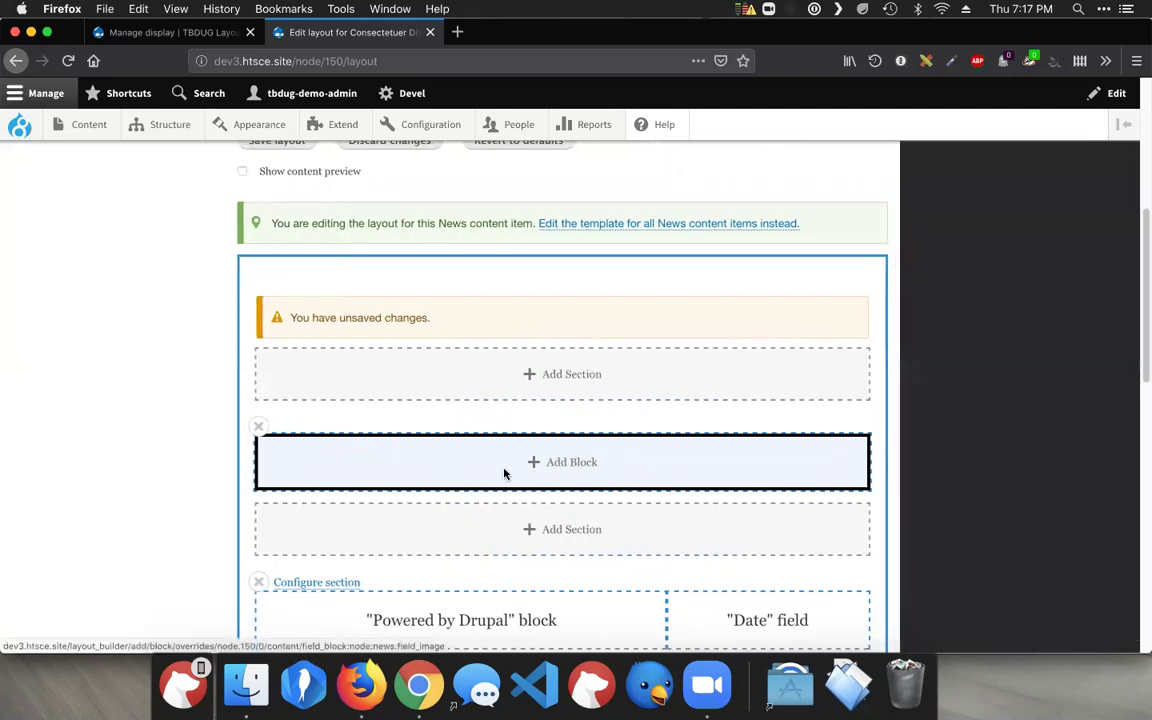
click(1000, 432)
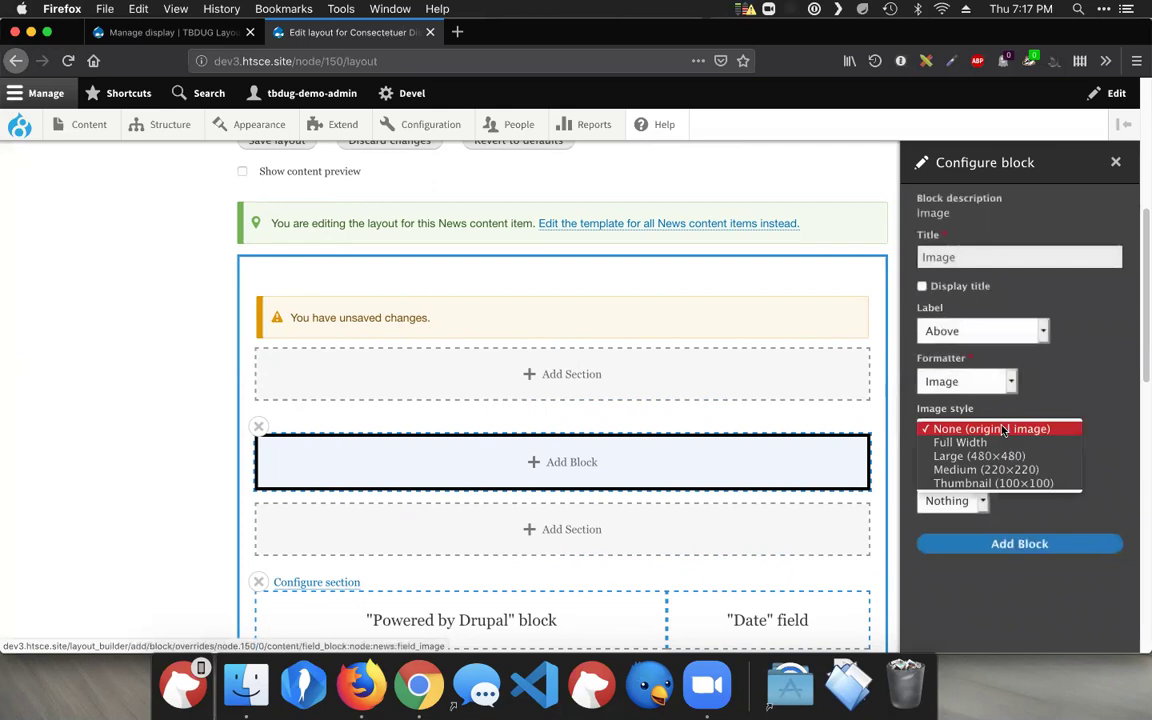
click(987, 442)
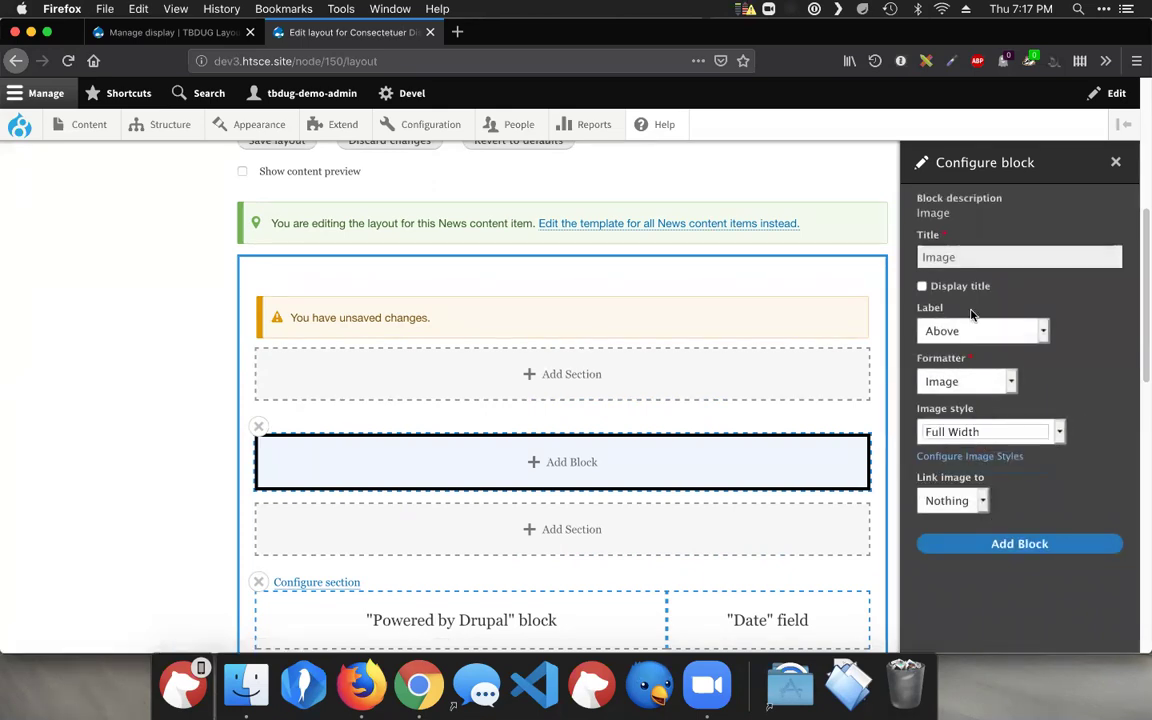
click(973, 331)
click(951, 355)
click(952, 553)
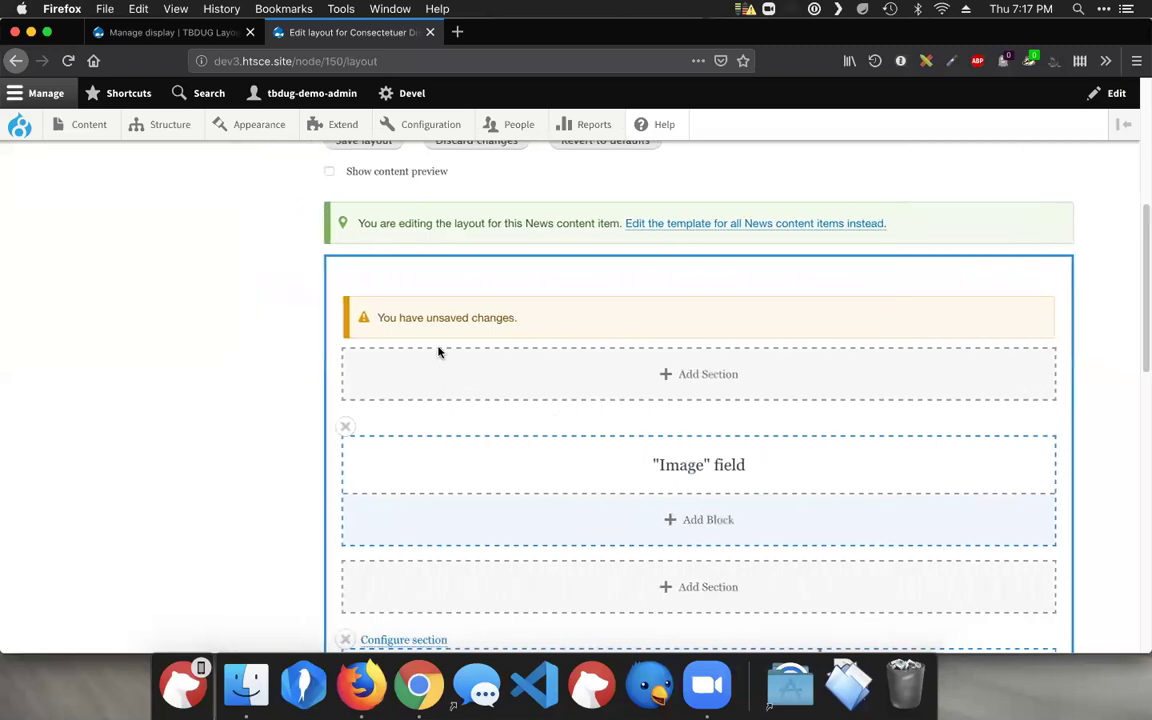
Save the customized layout of this news item.
scroll(440, 350, up, 5)
scroll(512, 355, down, 2)
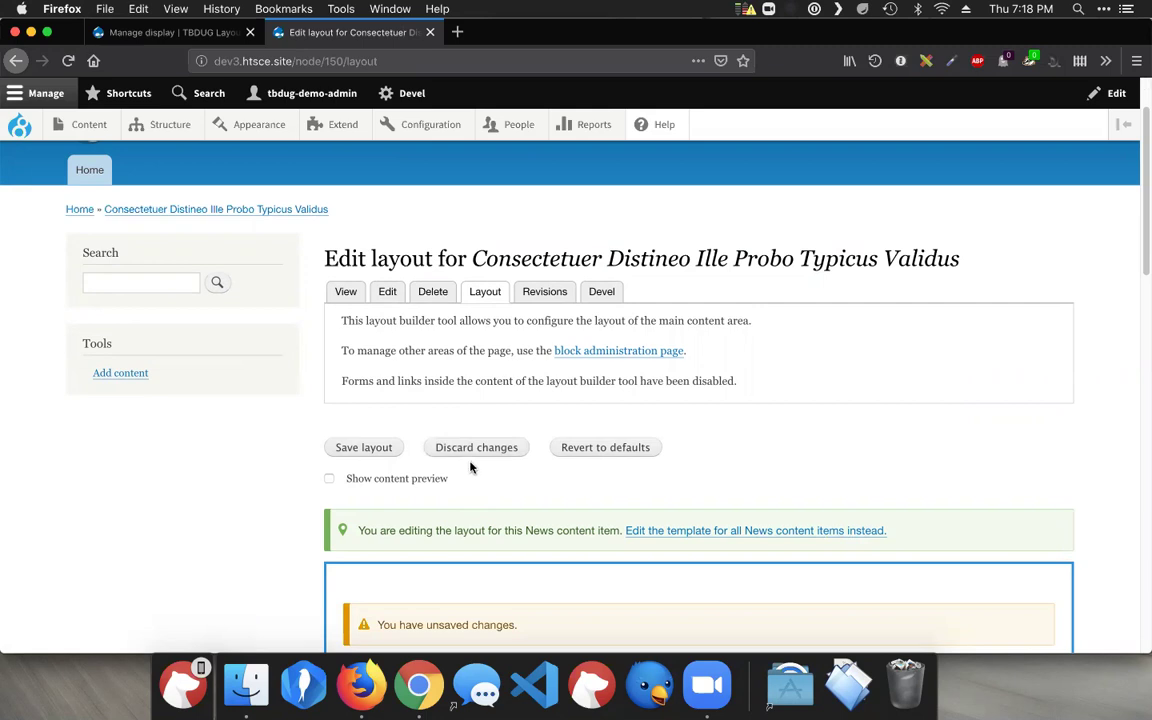
scroll(471, 466, down, 4)
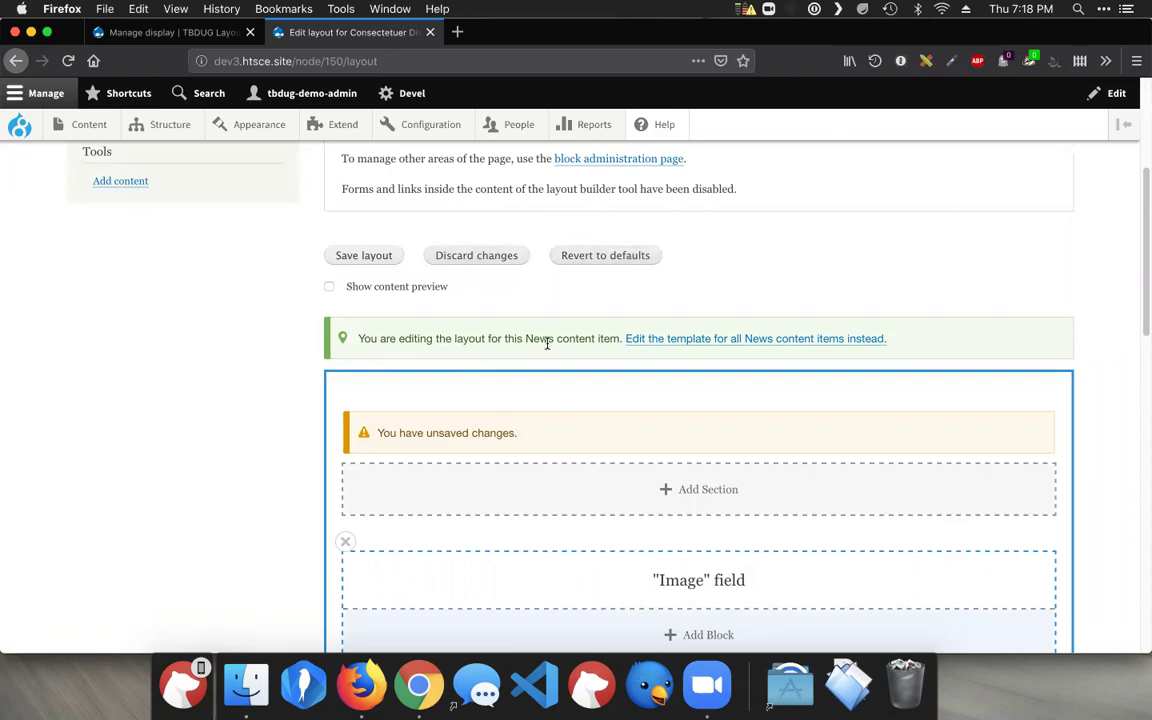
click(377, 264)
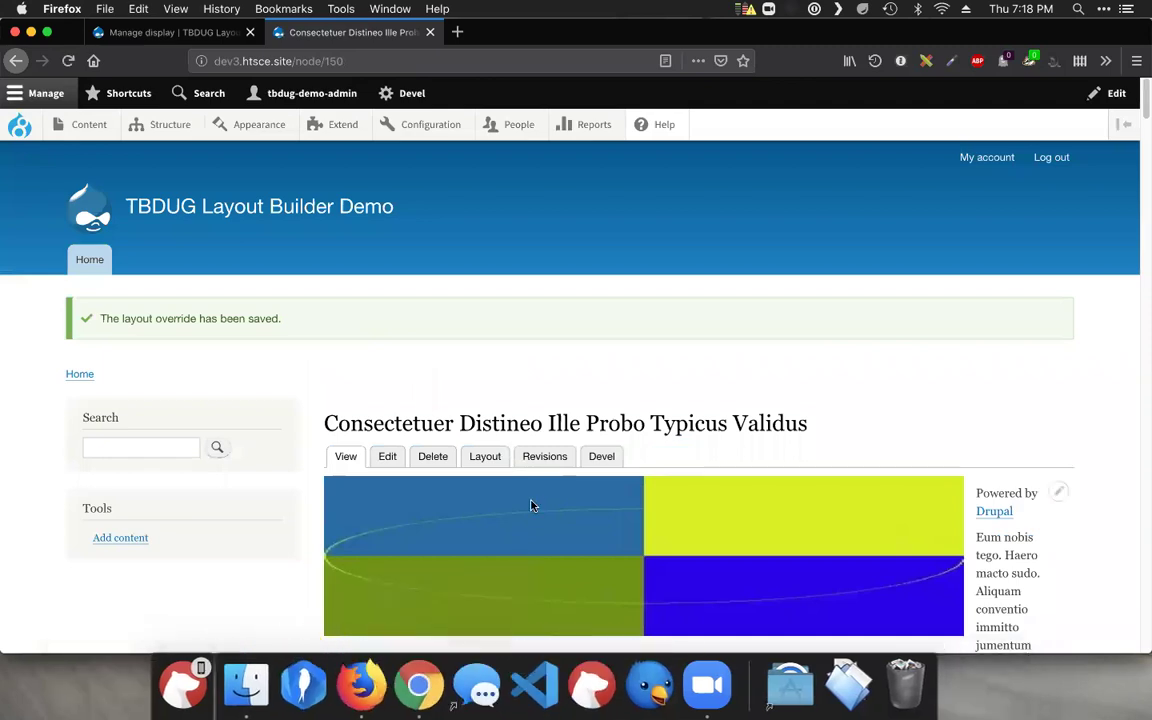
Switch to Chrome and reload the news item's page to examine its customized layout as an anonymous visitor.
click(419, 690)
key(super+r)
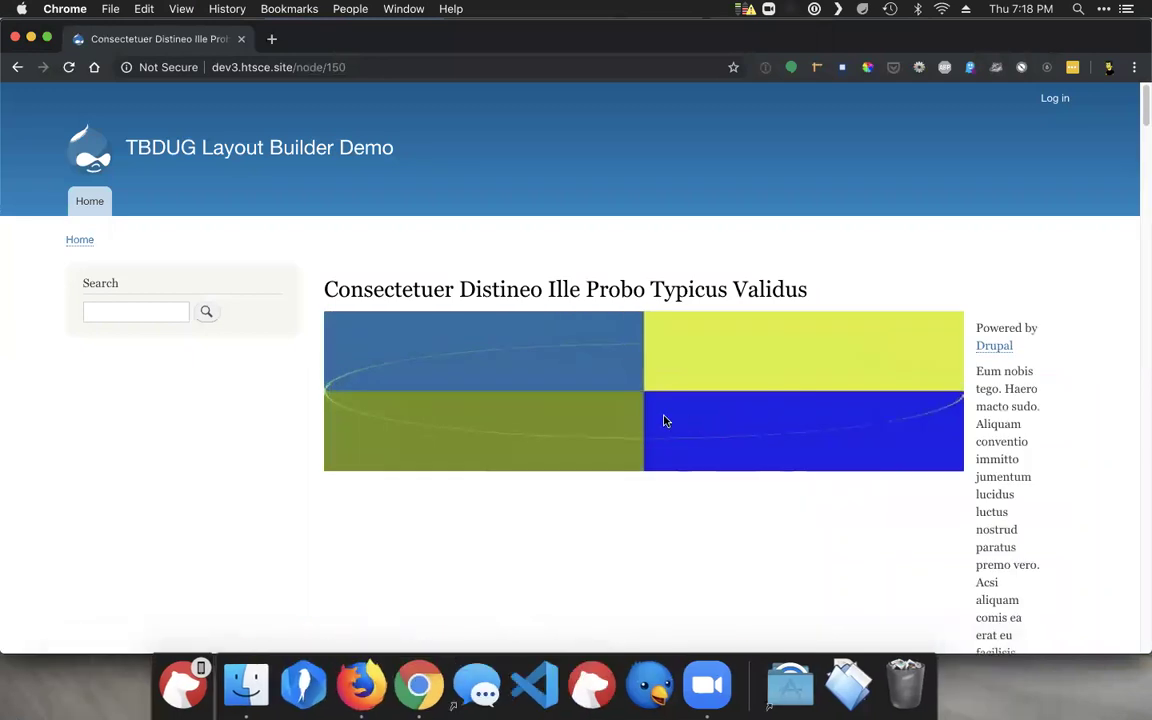
scroll(664, 421, down, 3)
scroll(664, 421, up, 1)
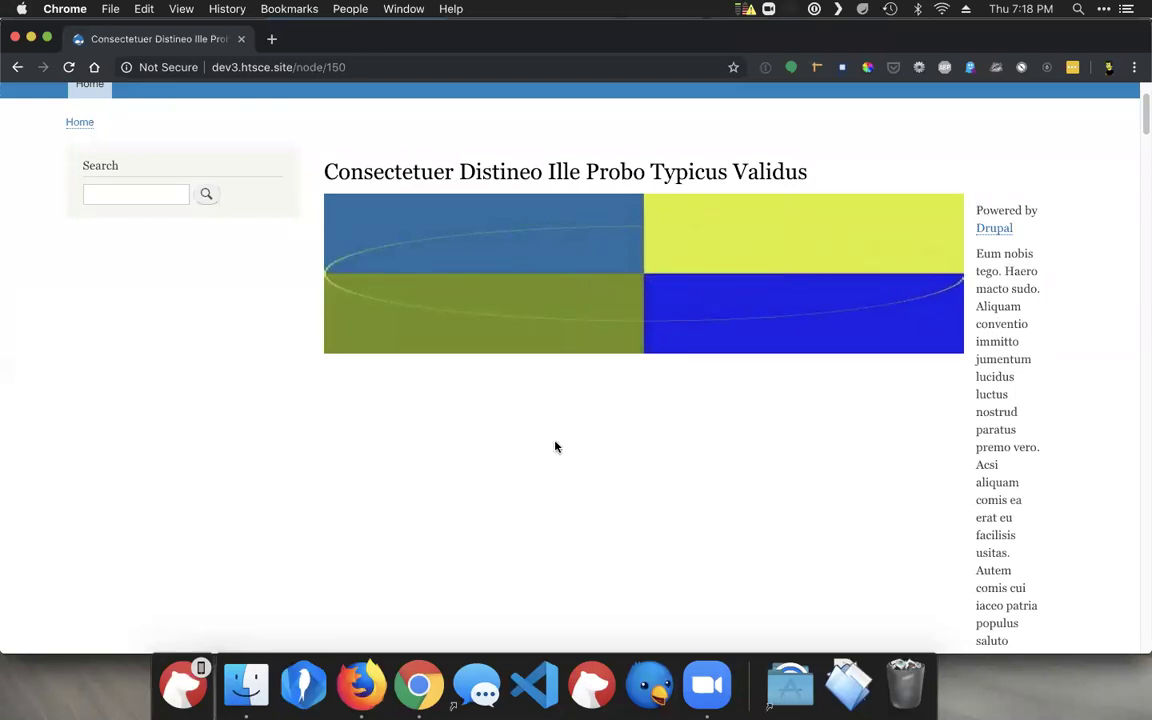
Switch back to Firefox and revert this news item's layout to the defaults.
click(378, 668)
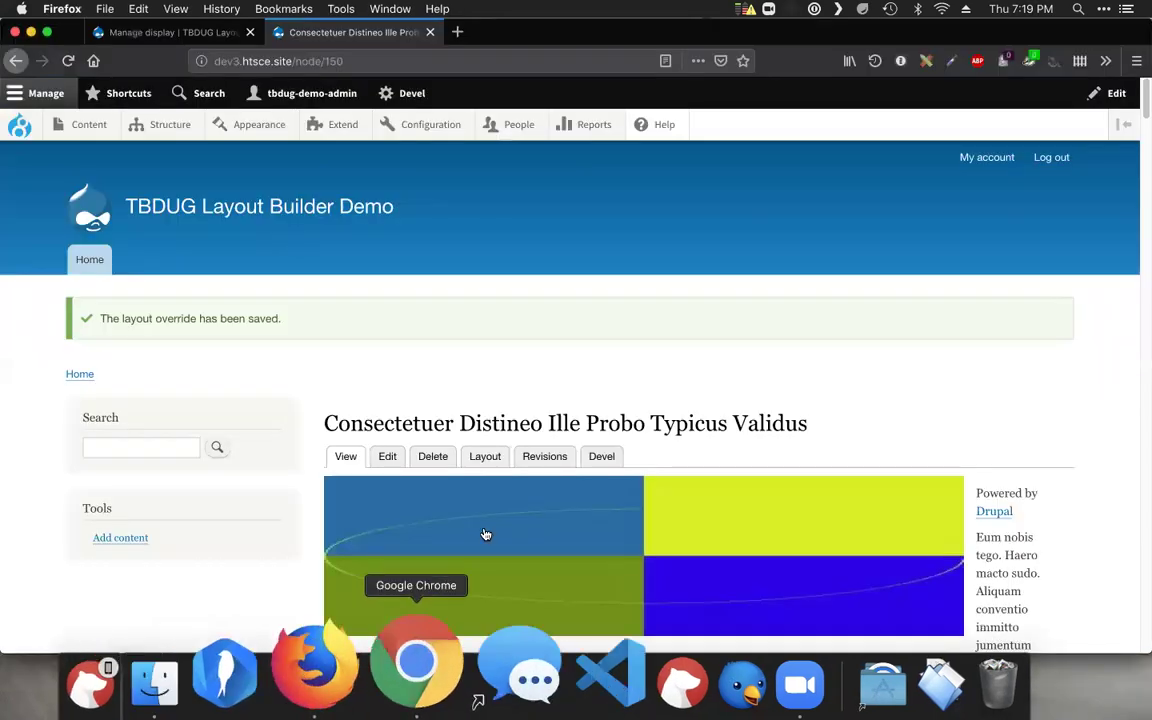
click(471, 458)
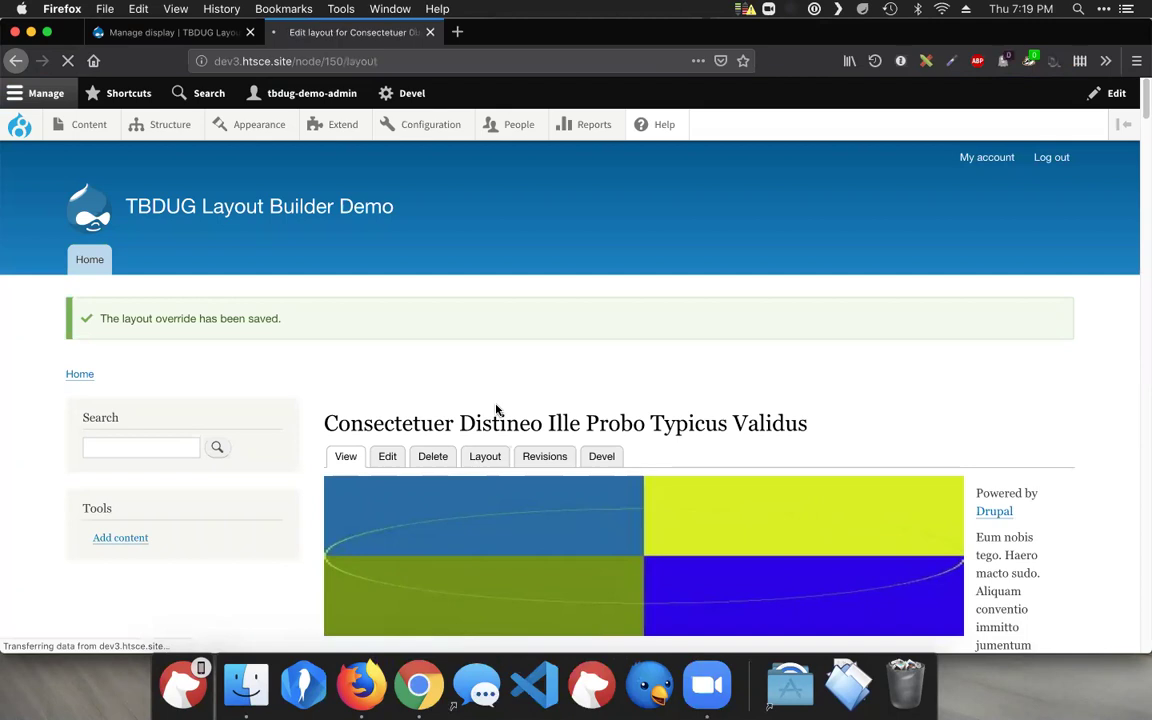
scroll(628, 415, down, 2)
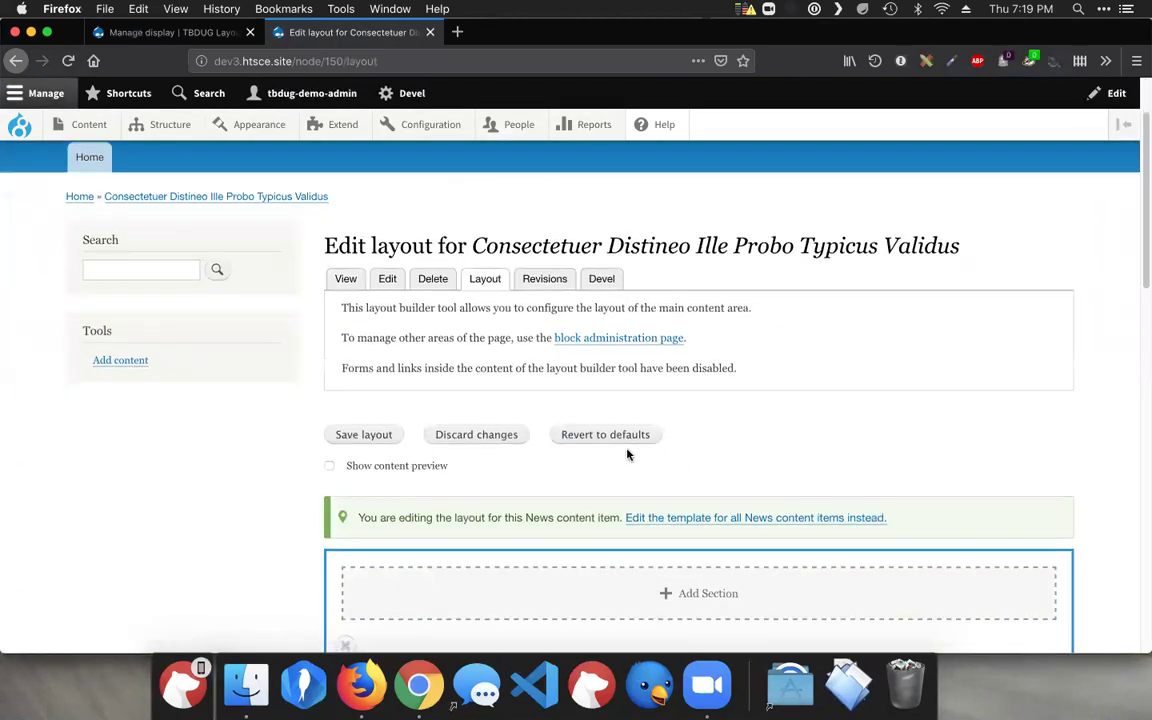
click(621, 438)
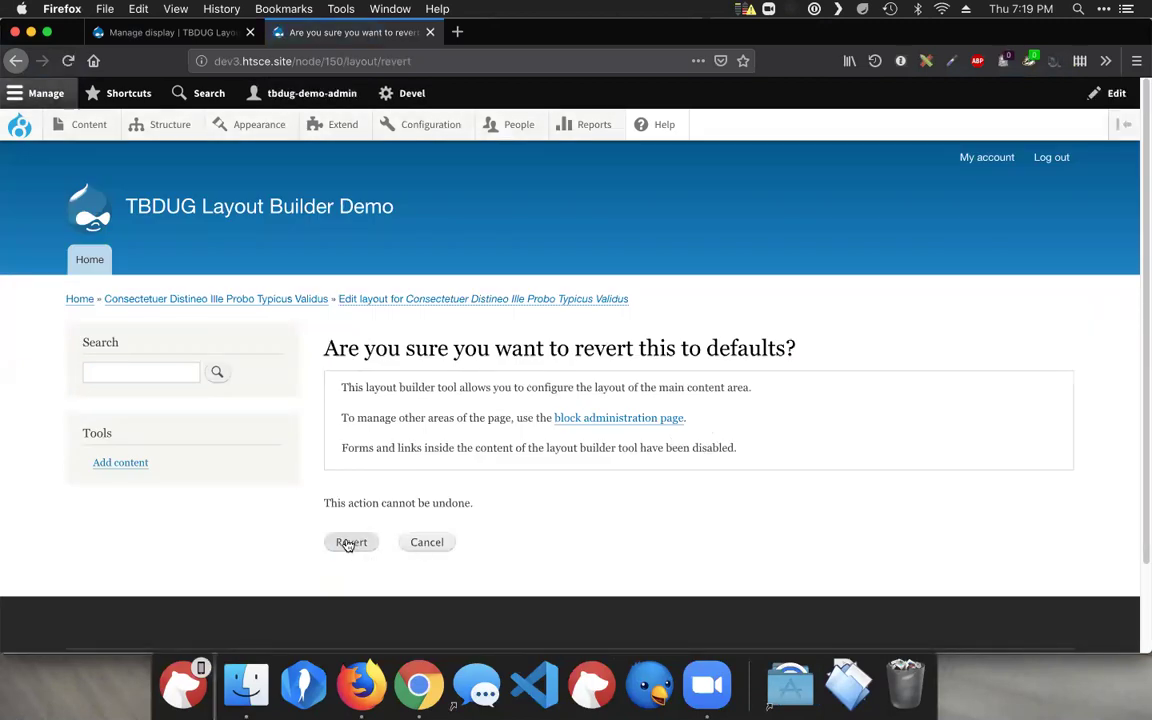
click(348, 543)
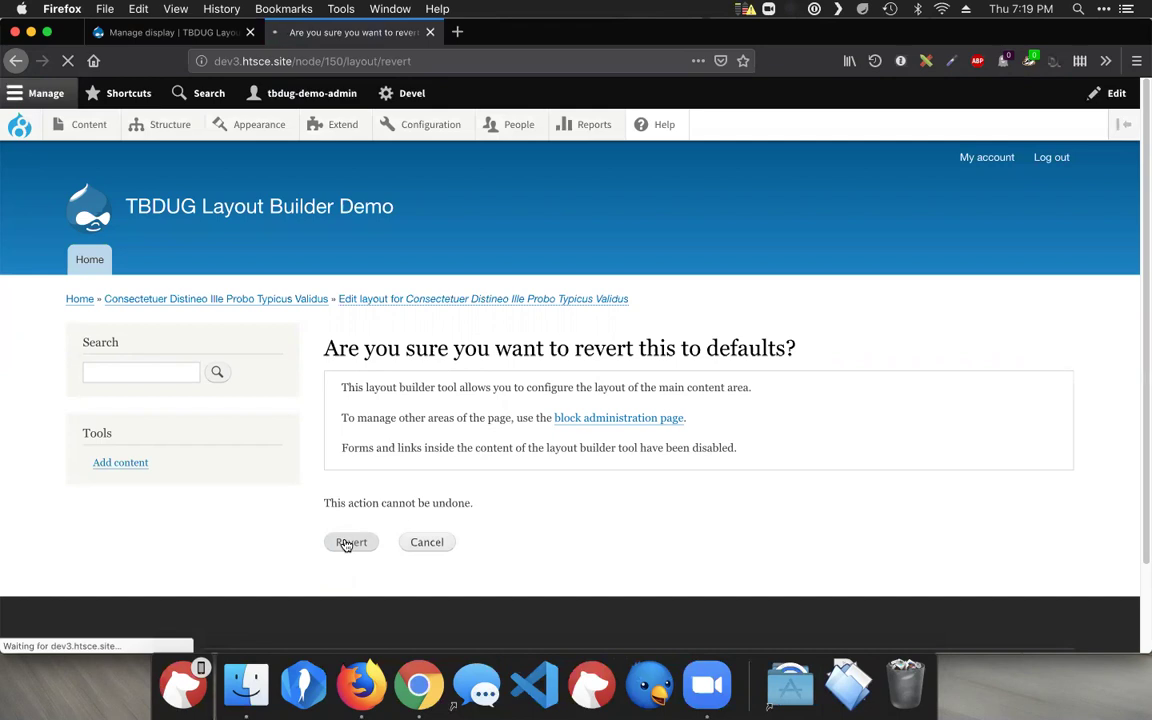
Reload the news item in Chrome to check its layout, and bring up the News Manage display page in Firefox.
click(418, 684)
key(super+r)
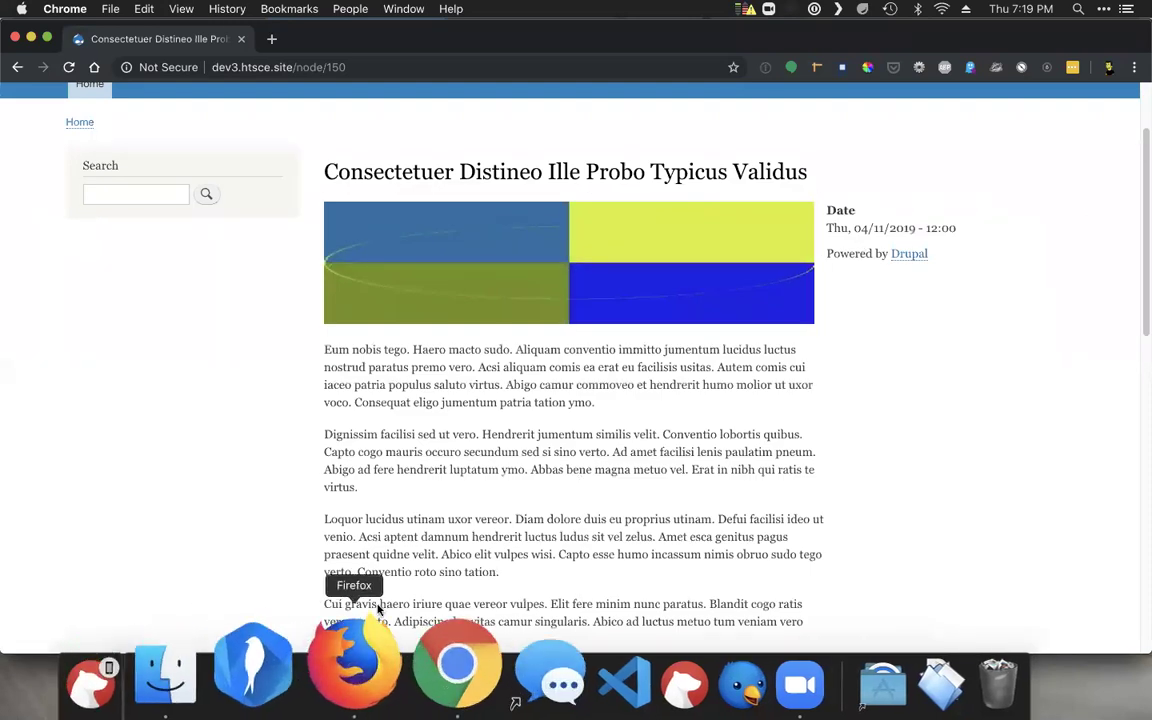
click(362, 668)
click(140, 32)
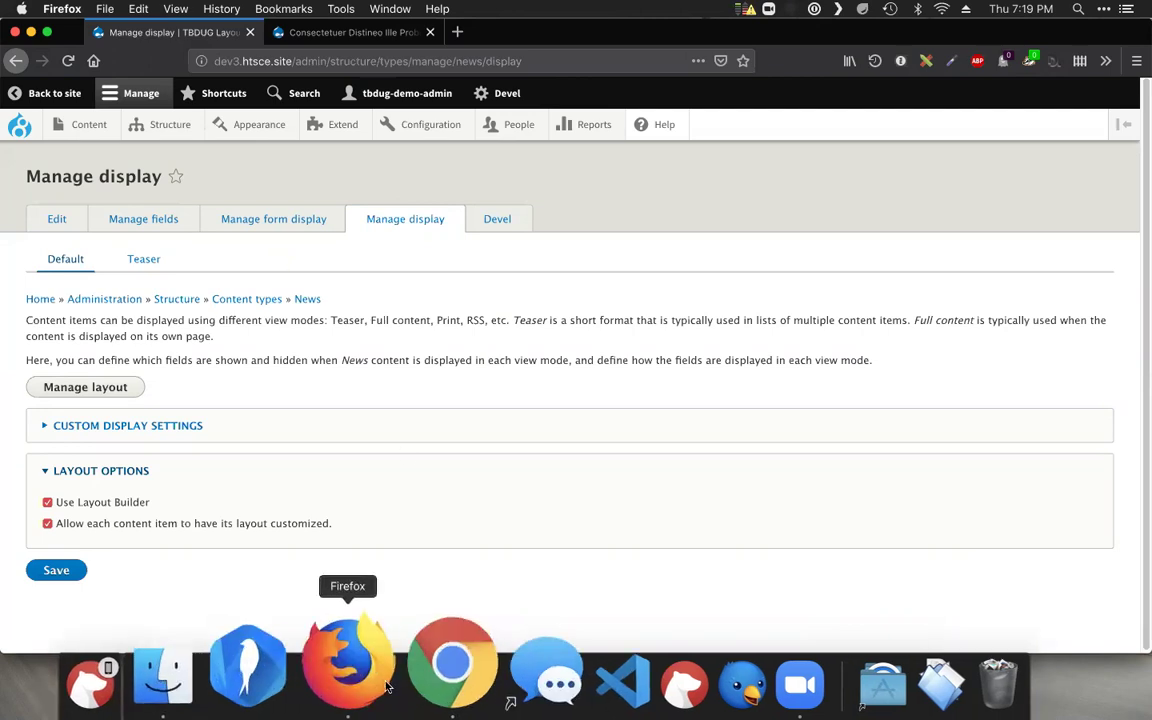
click(447, 665)
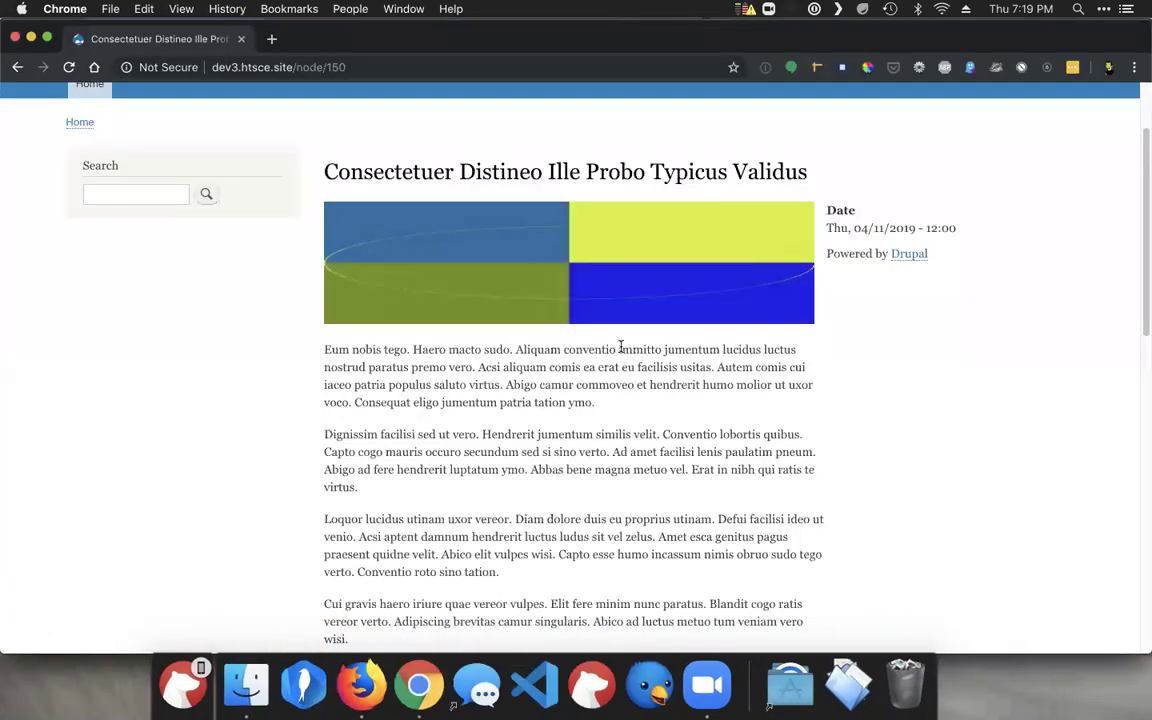
Return to Firefox and open the default layout template for all News content items for editing.
click(345, 665)
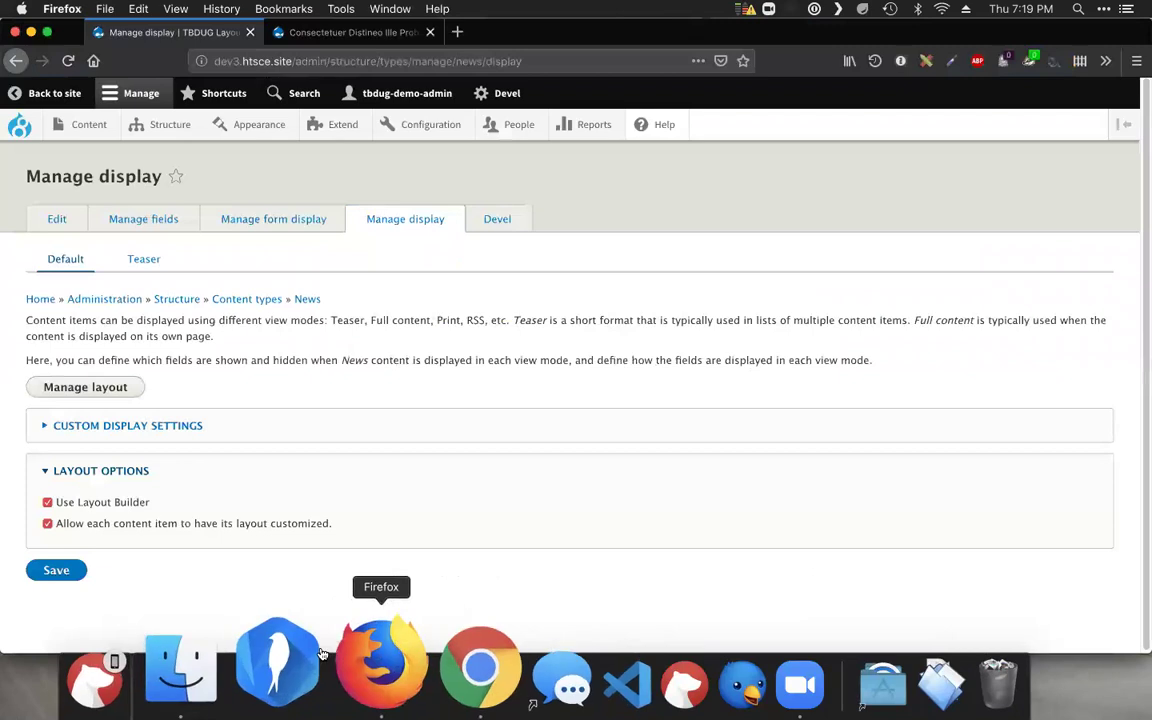
click(80, 388)
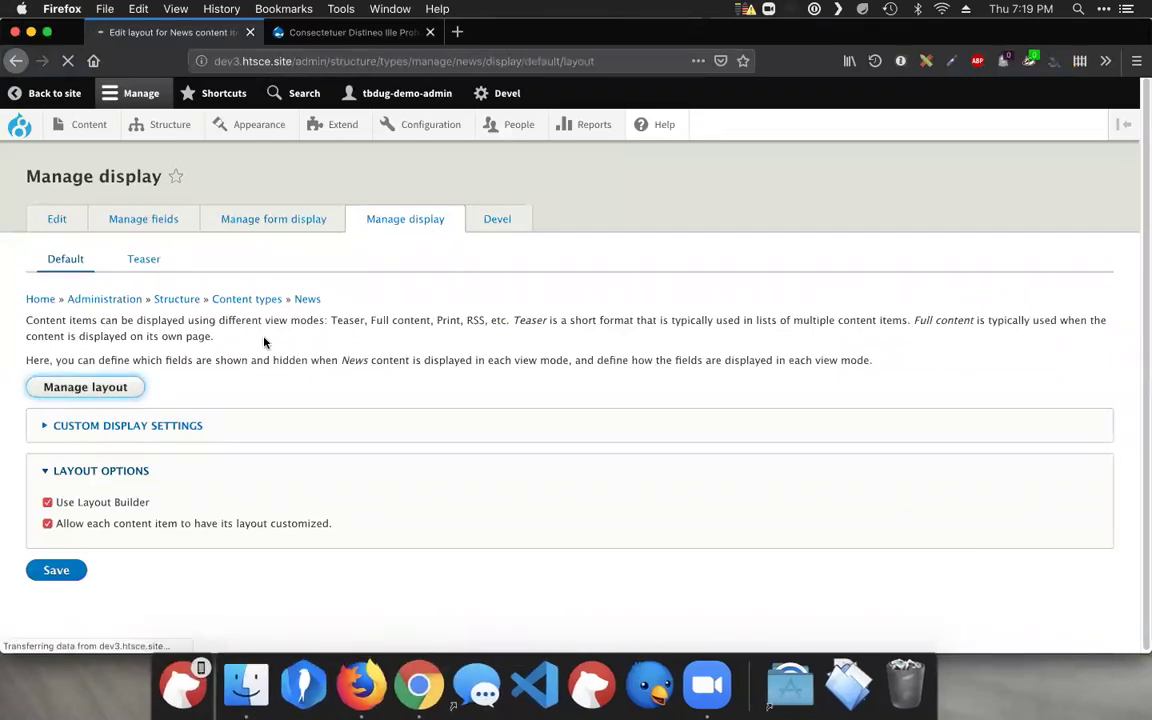
scroll(334, 360, down, 2)
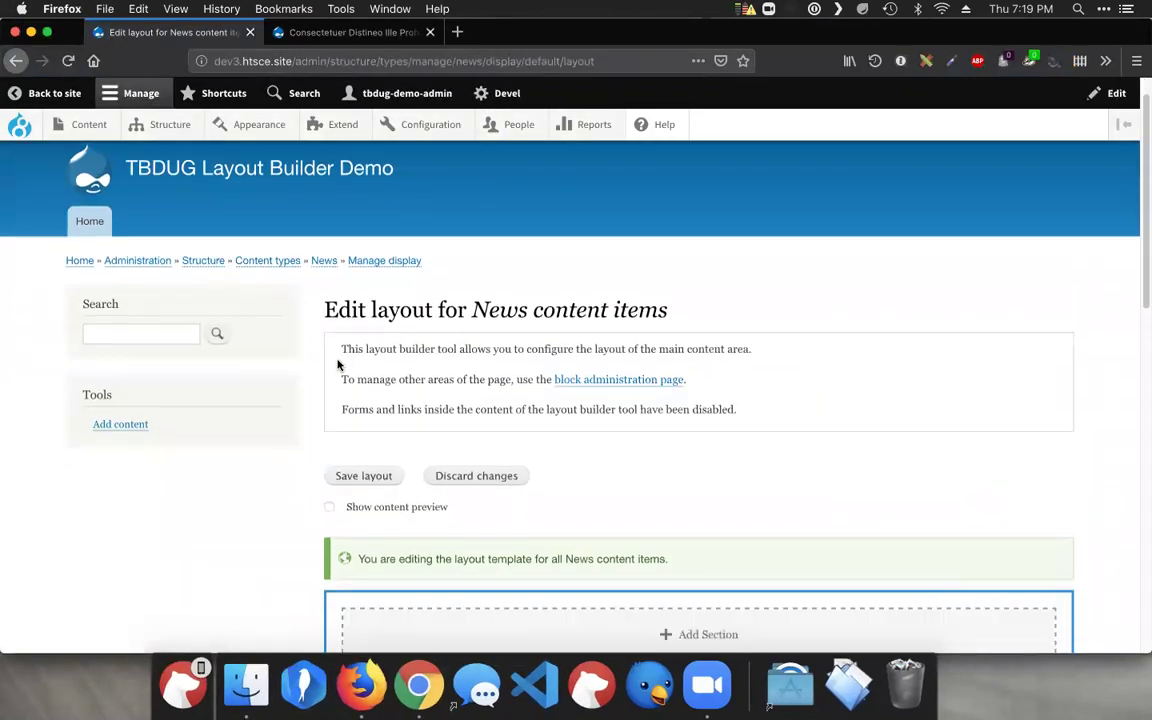
scroll(336, 364, down, 7)
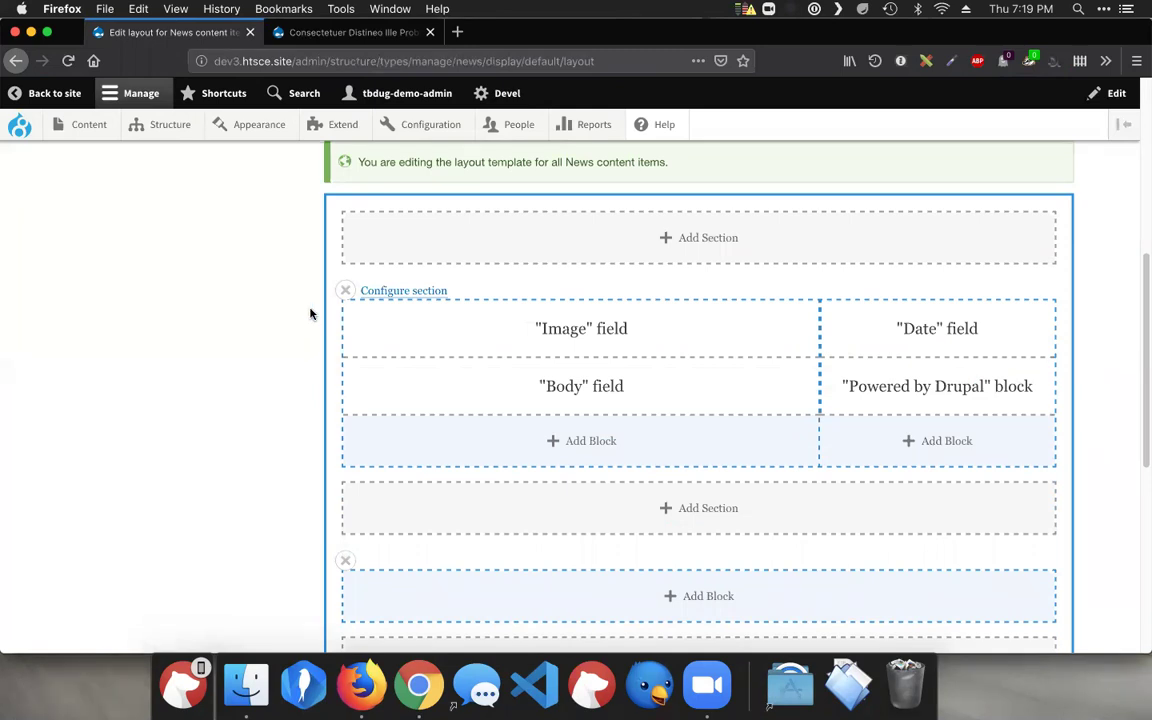
scroll(312, 318, up, 2)
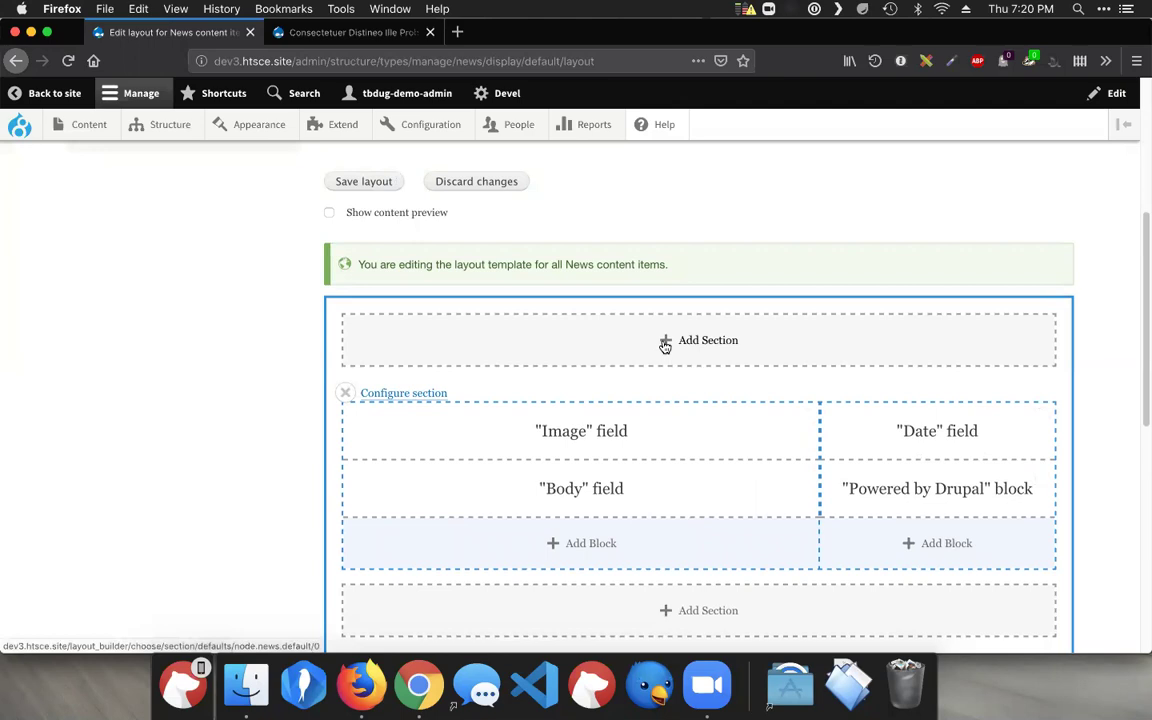
scroll(670, 348, down, 3)
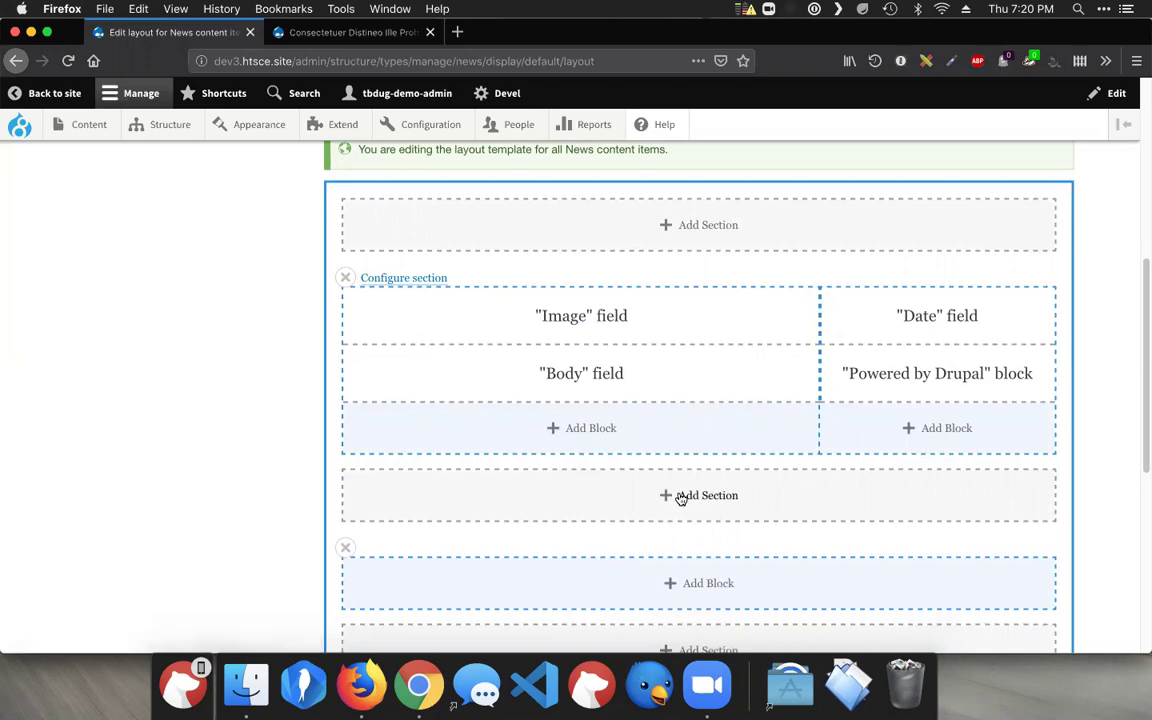
click(679, 498)
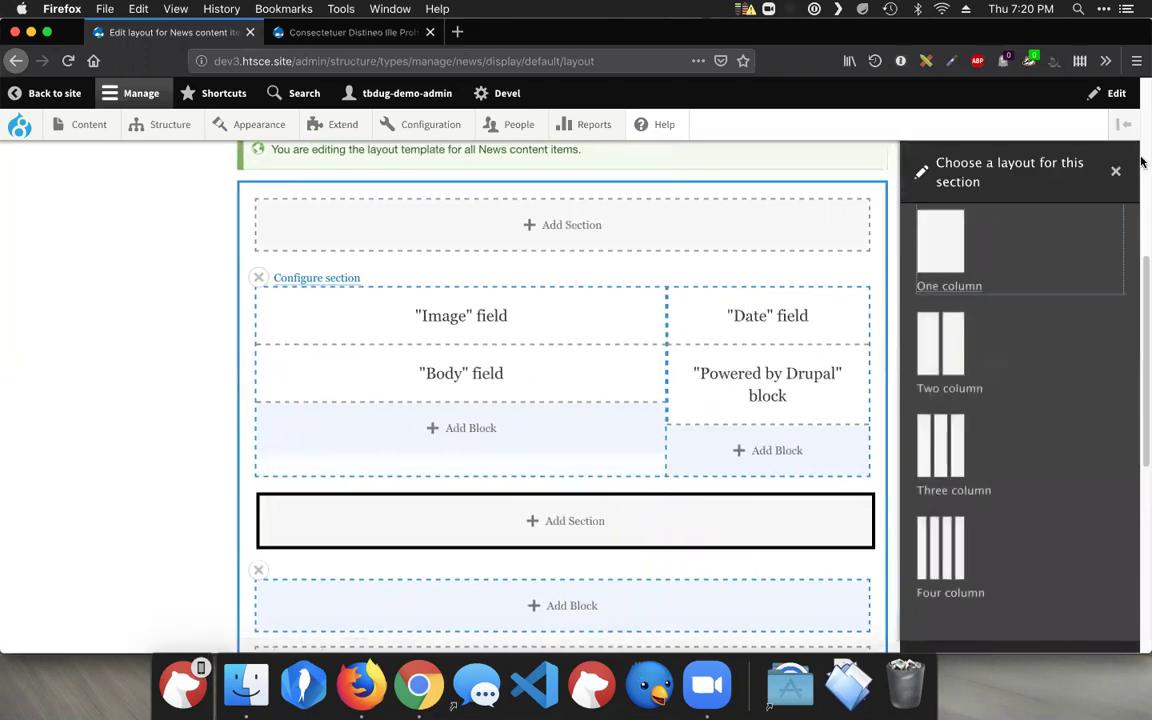
click(1116, 172)
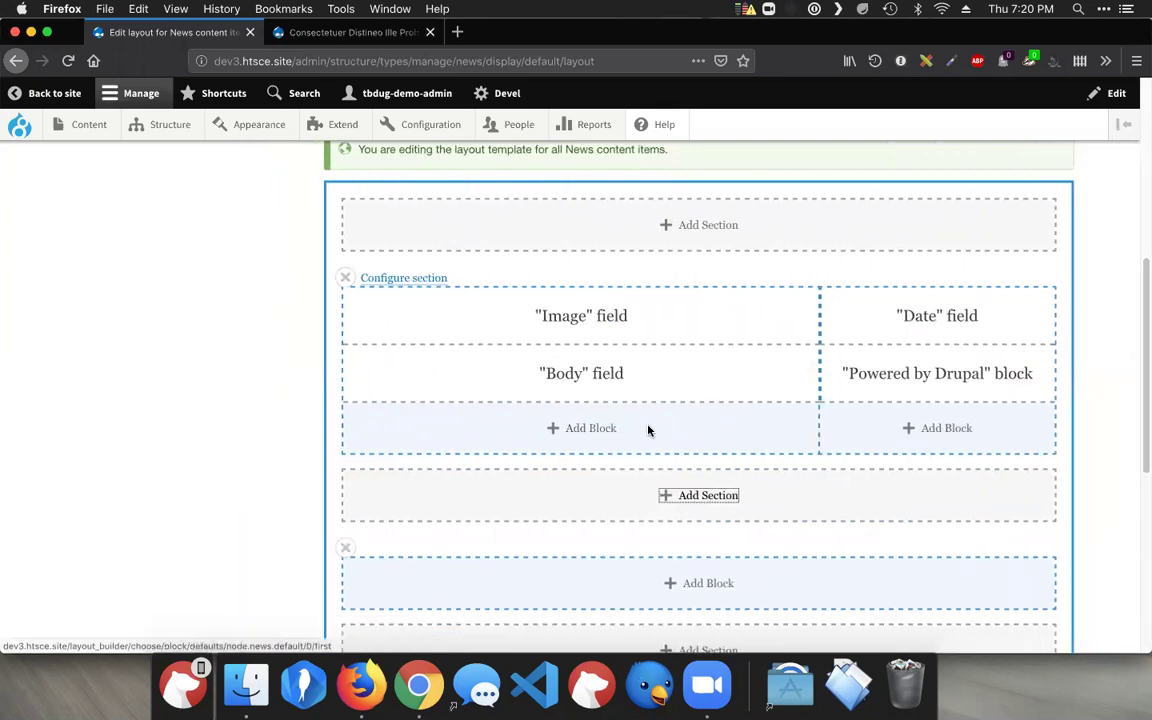
Start a new custom block below the Body field in the wide column and title it "Test block".
click(591, 428)
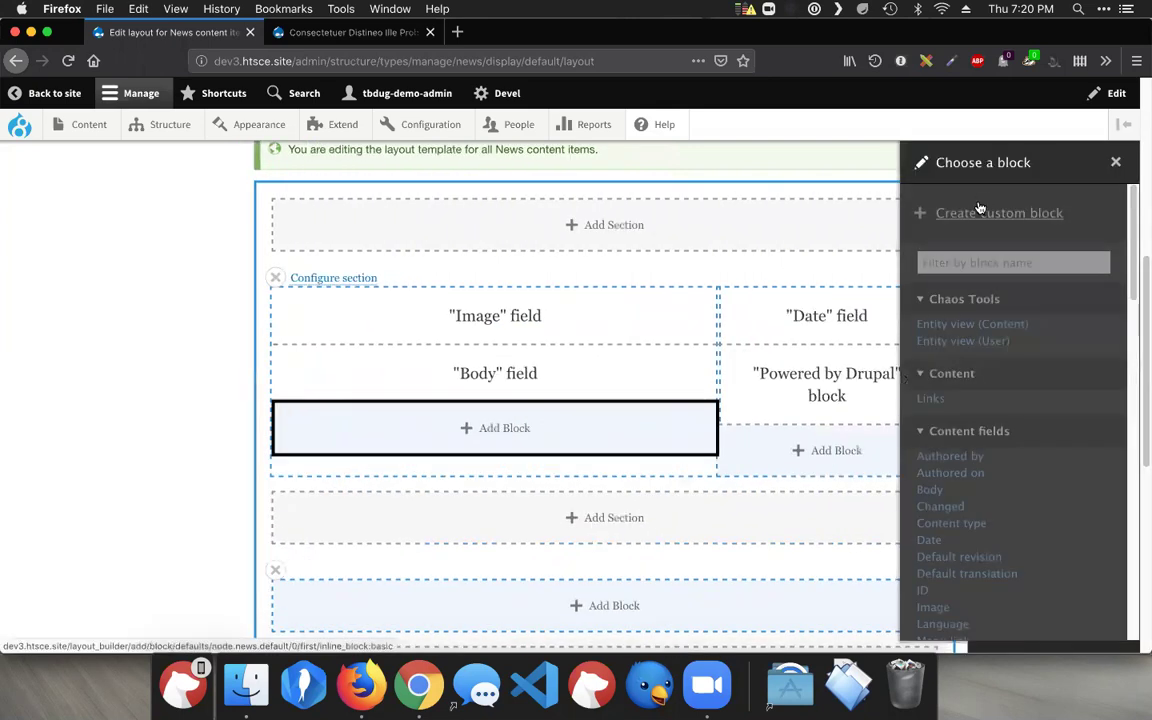
click(967, 216)
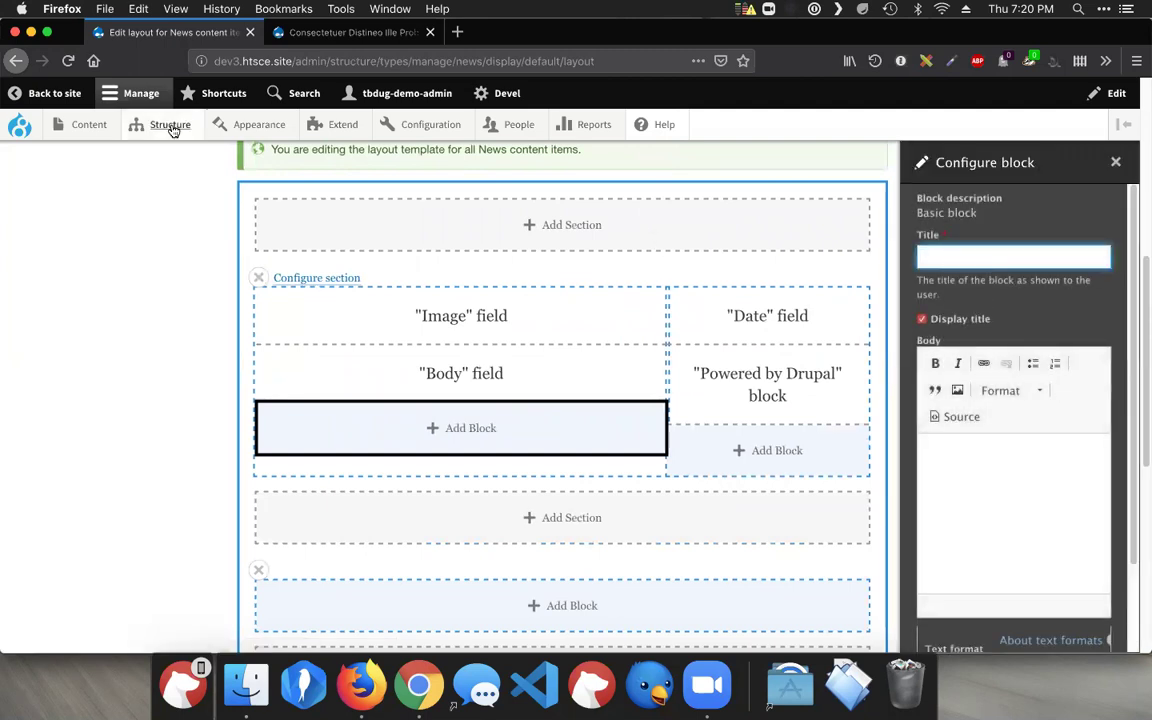
mouse_move(170, 124)
mouse_move(150, 158)
click(1078, 248)
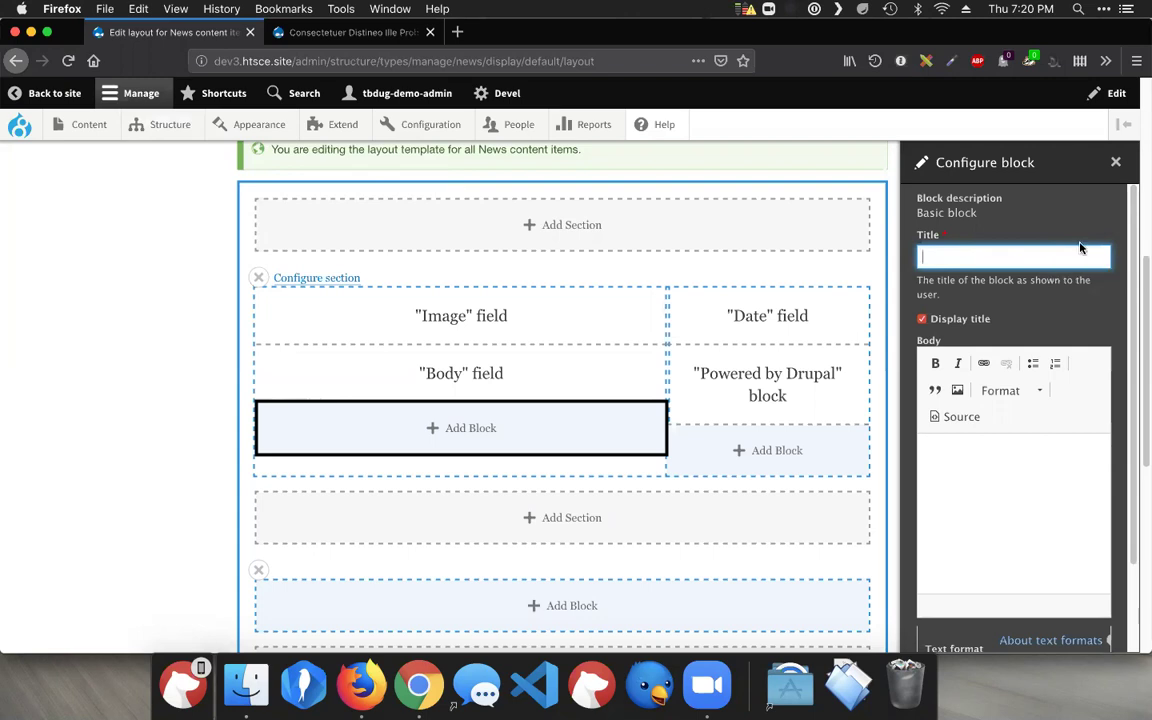
text(Test block)
Enter "Hello world, layout builder is coooll" as the custom block's body and add the block to the template.
click(928, 476)
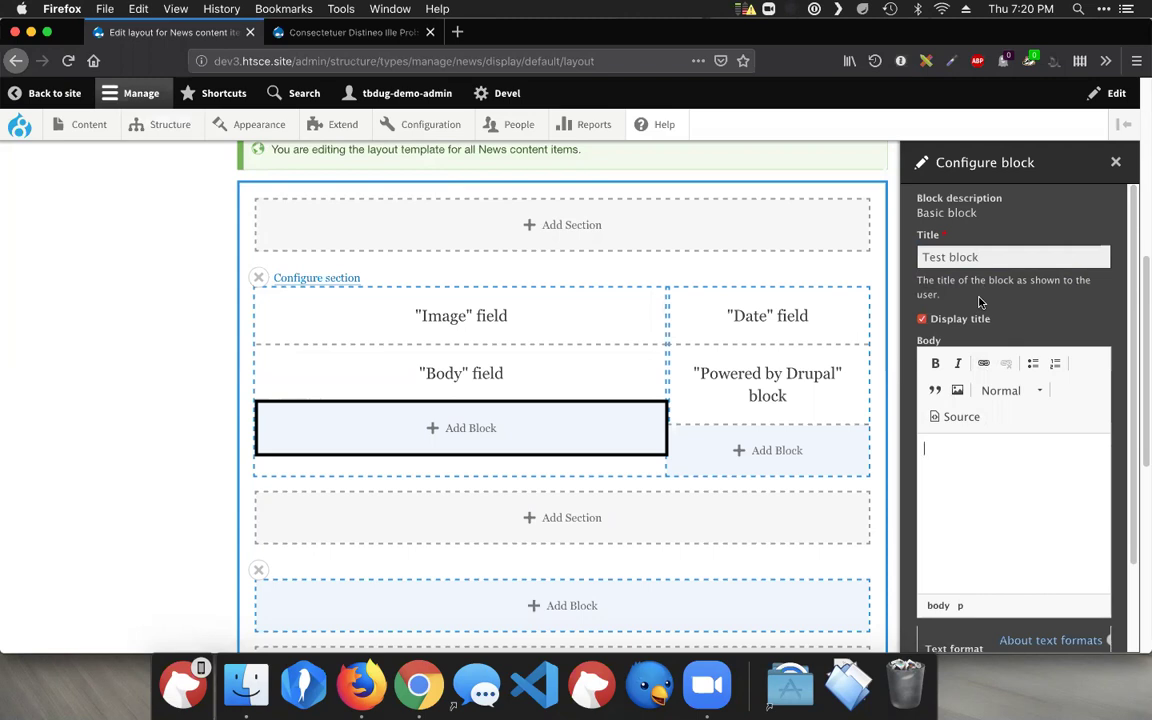
text(Hello world, layout builder is coool)
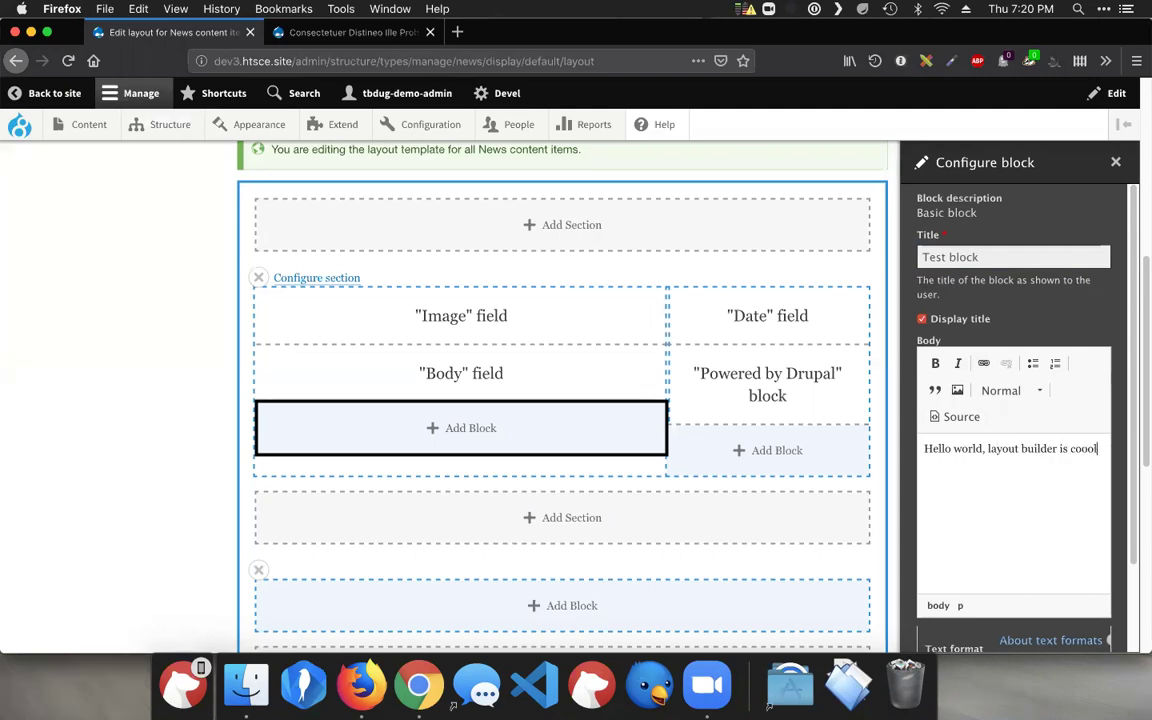
scroll(849, 332, down, 2)
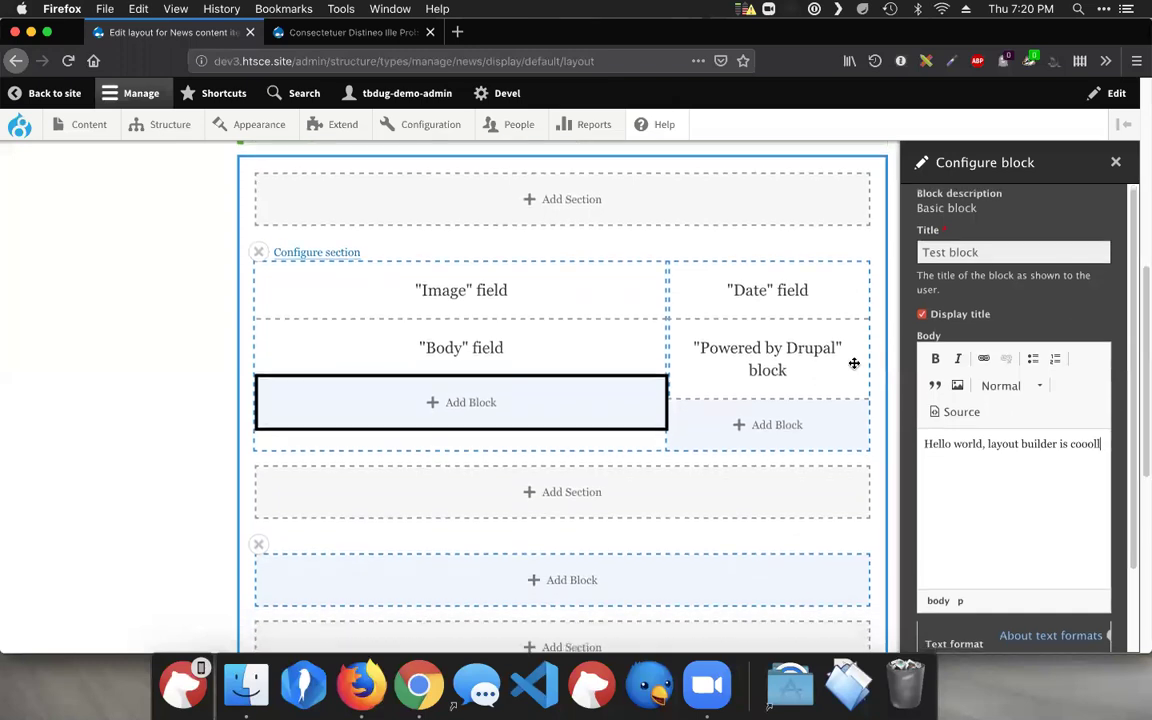
scroll(1040, 315, down, 1)
scroll(977, 312, down, 5)
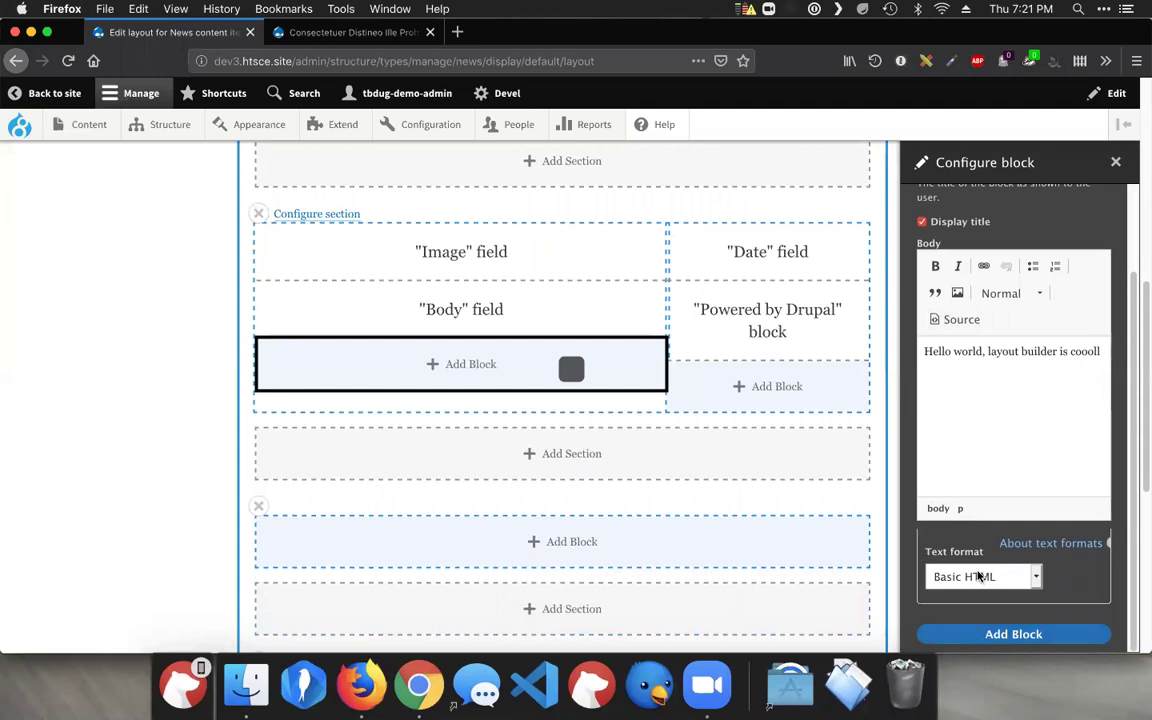
click(975, 634)
Move the "Test block" block into the narrow column, above the Date field.
drag(641, 446, 882, 329)
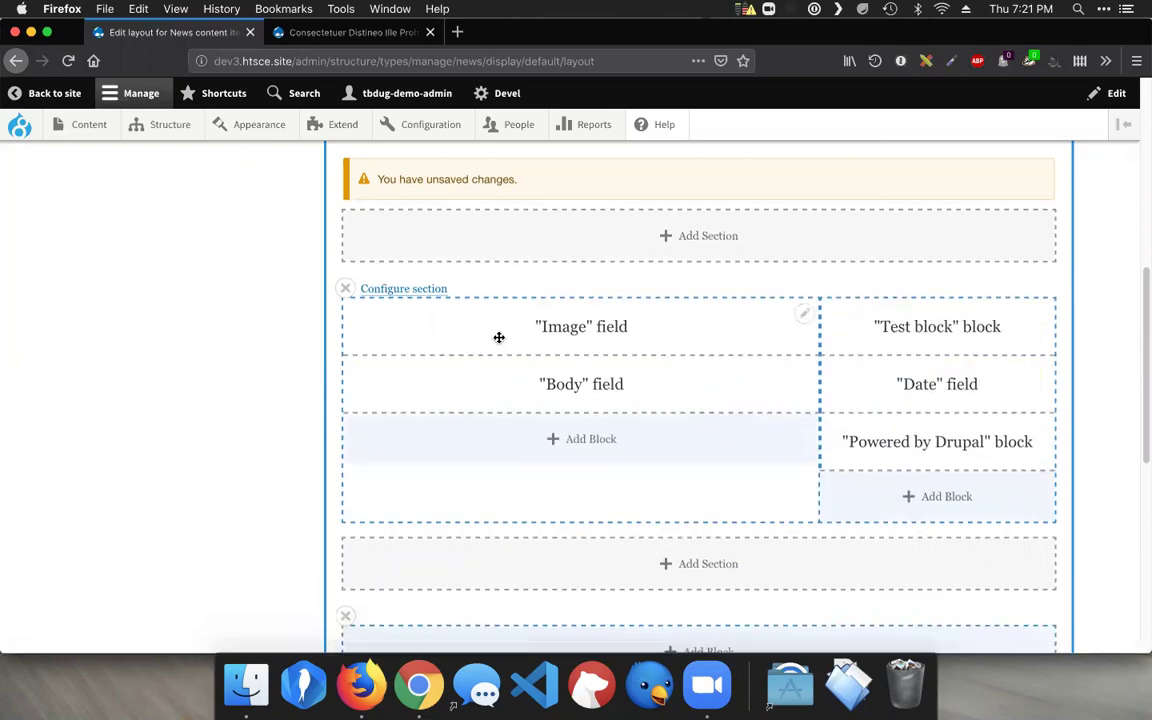
scroll(504, 345, down, 10)
scroll(490, 380, up, 10)
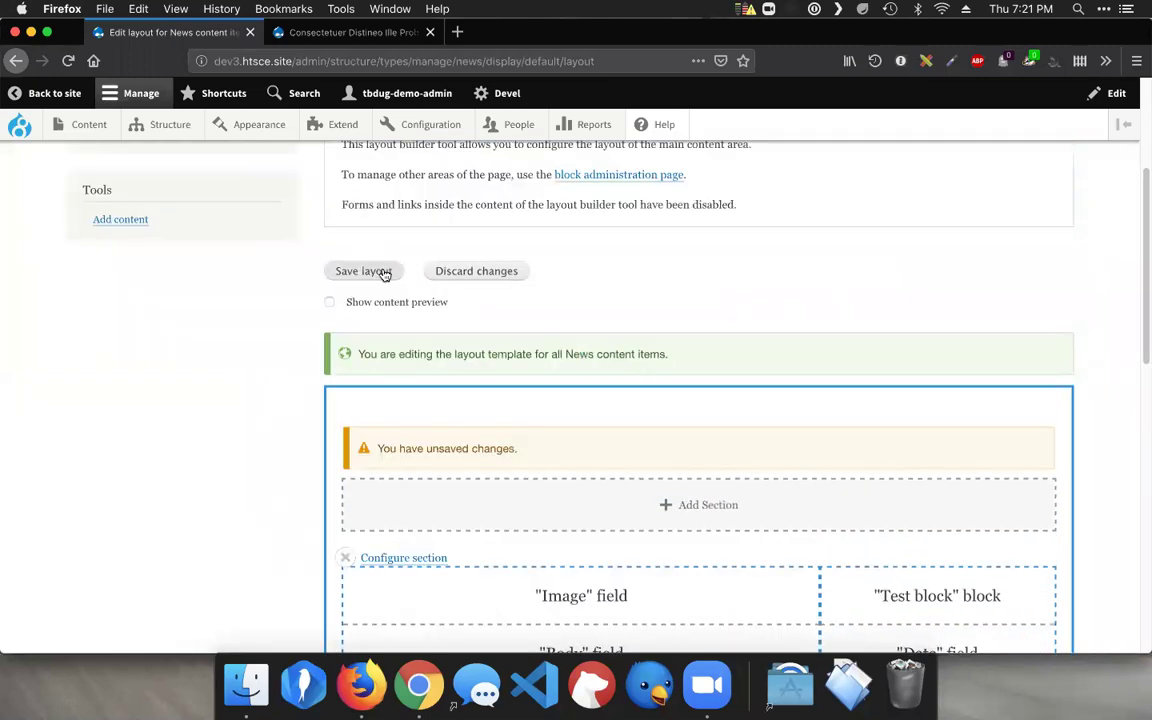
Discard the unsaved changes to the News layout template and reopen the template for editing.
click(461, 273)
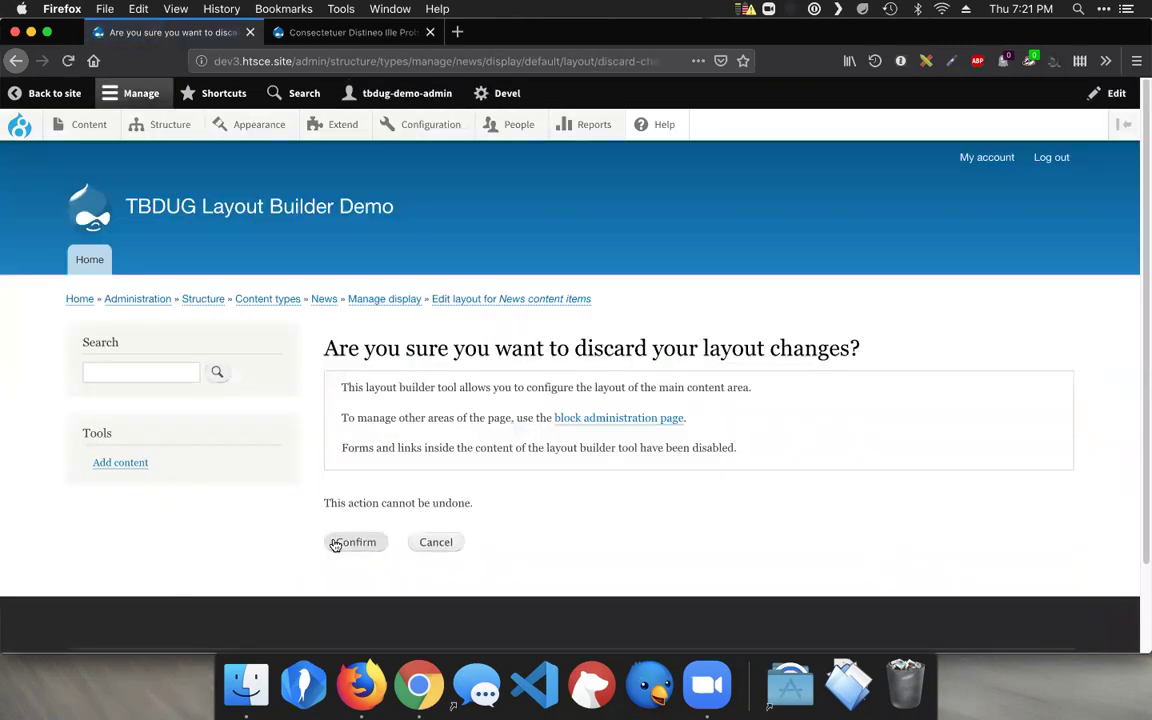
click(335, 542)
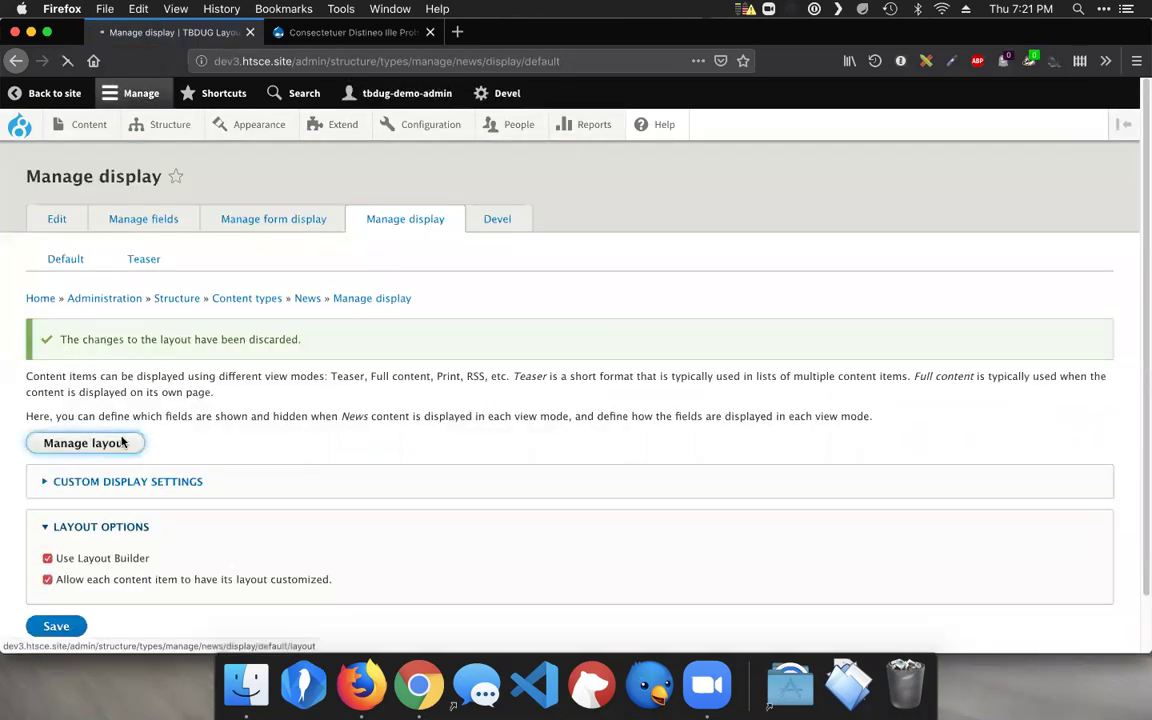
click(122, 442)
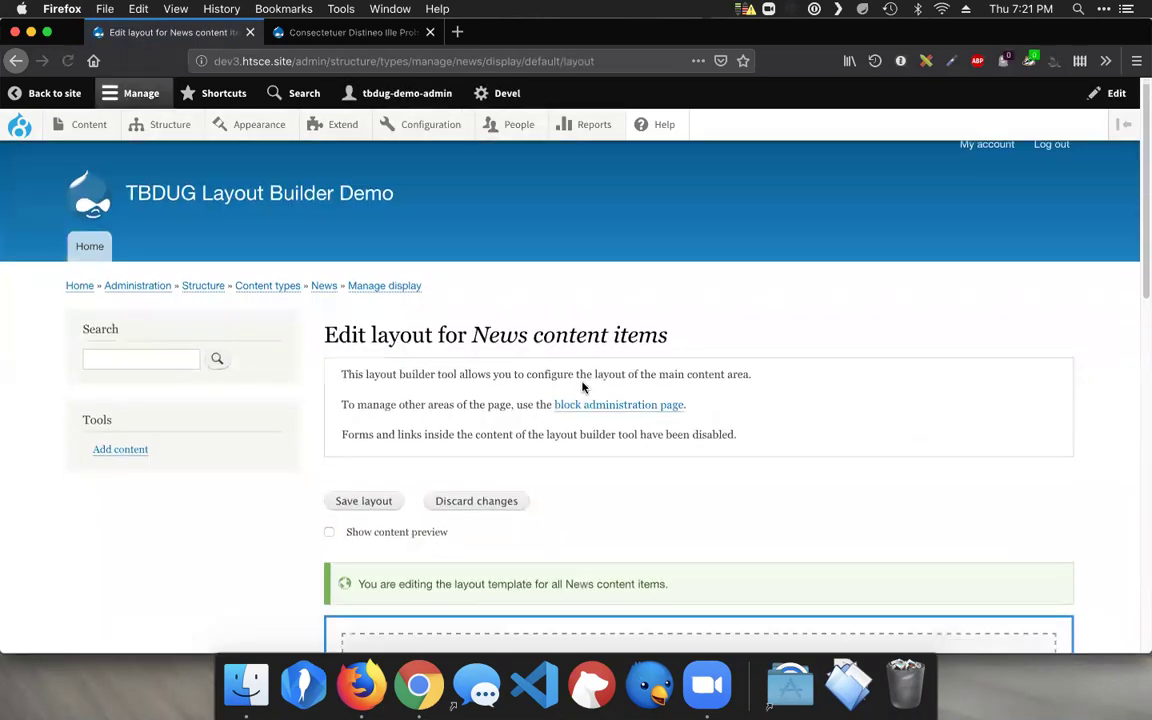
scroll(585, 383, down, 10)
scroll(586, 372, up, 3)
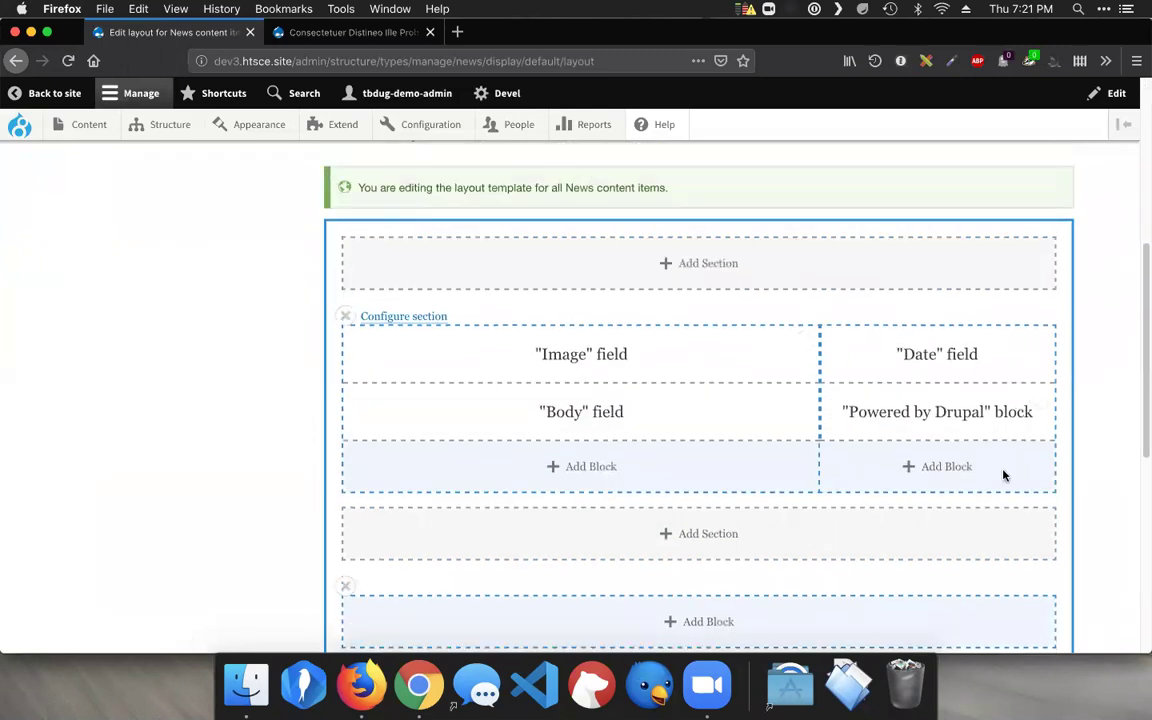
Start adding a block below the "Powered by Drupal" block, filter the available blocks by "test", and clear the filter.
click(880, 467)
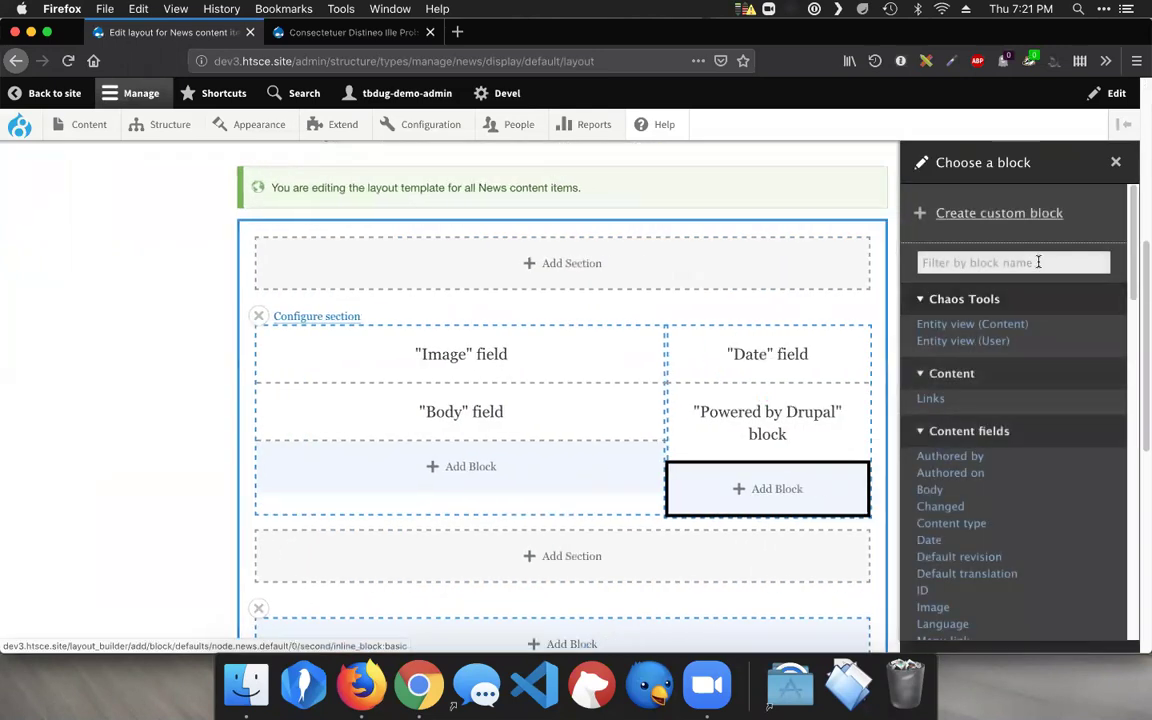
click(1033, 260)
text(test)
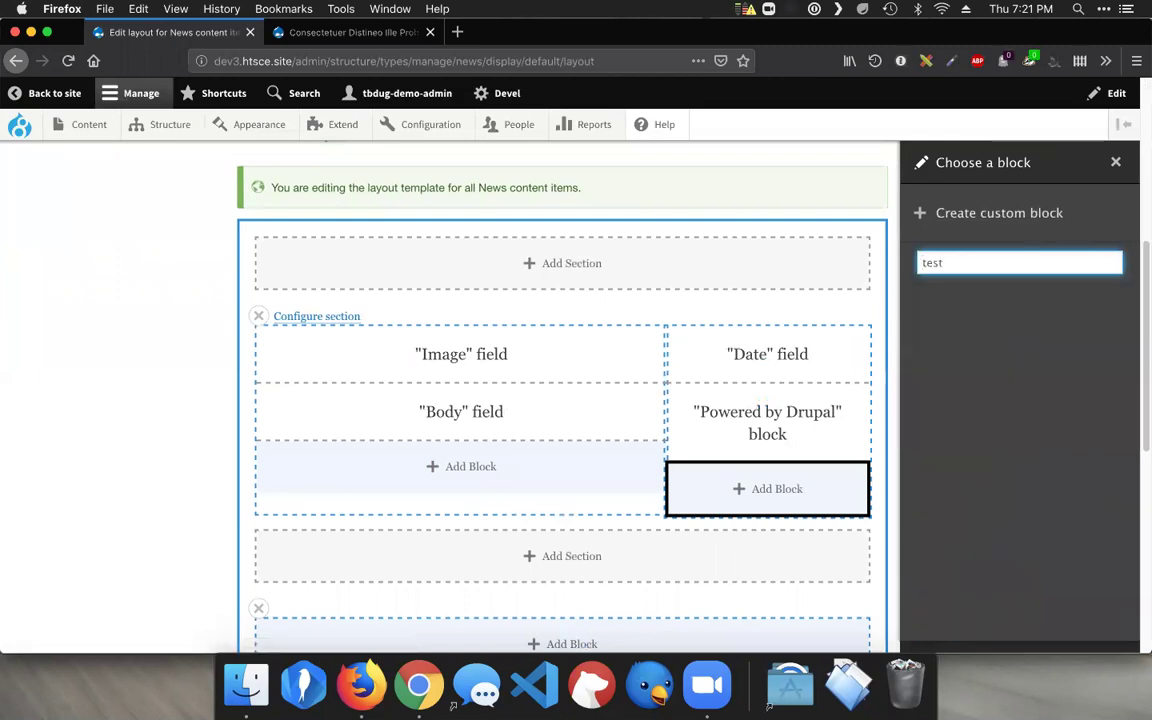
key(BackSpace)
key(BackSpace)
key(BackSpace)
Add a custom block titled "Test block" with the body "Hello world, layout builder ROCKS" to the narrow column.
click(1000, 213)
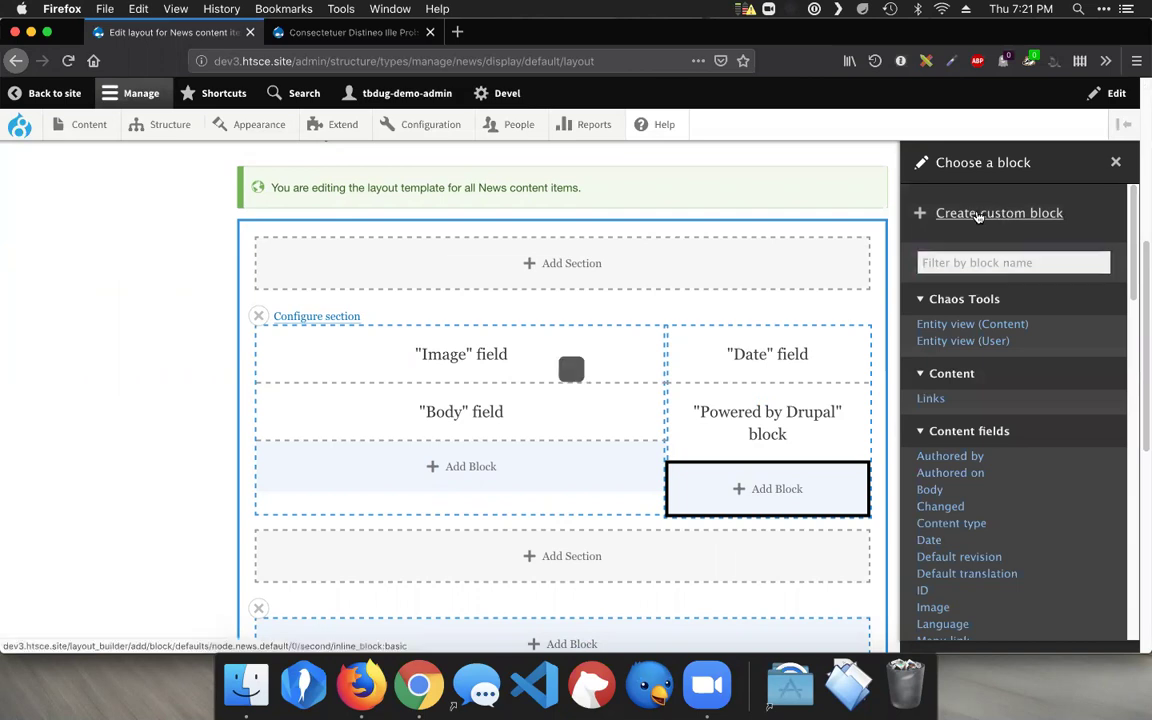
text(Test block)
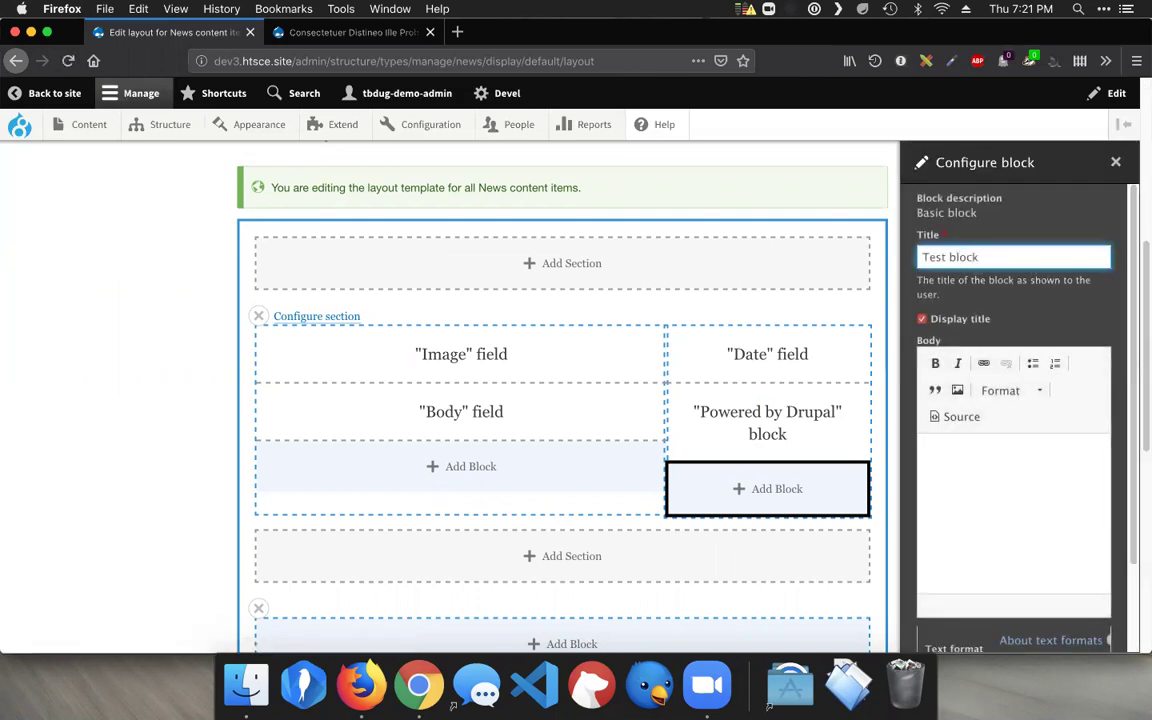
click(932, 473)
text(Hello world, layout builder ROCKS)
scroll(967, 432, down, 3)
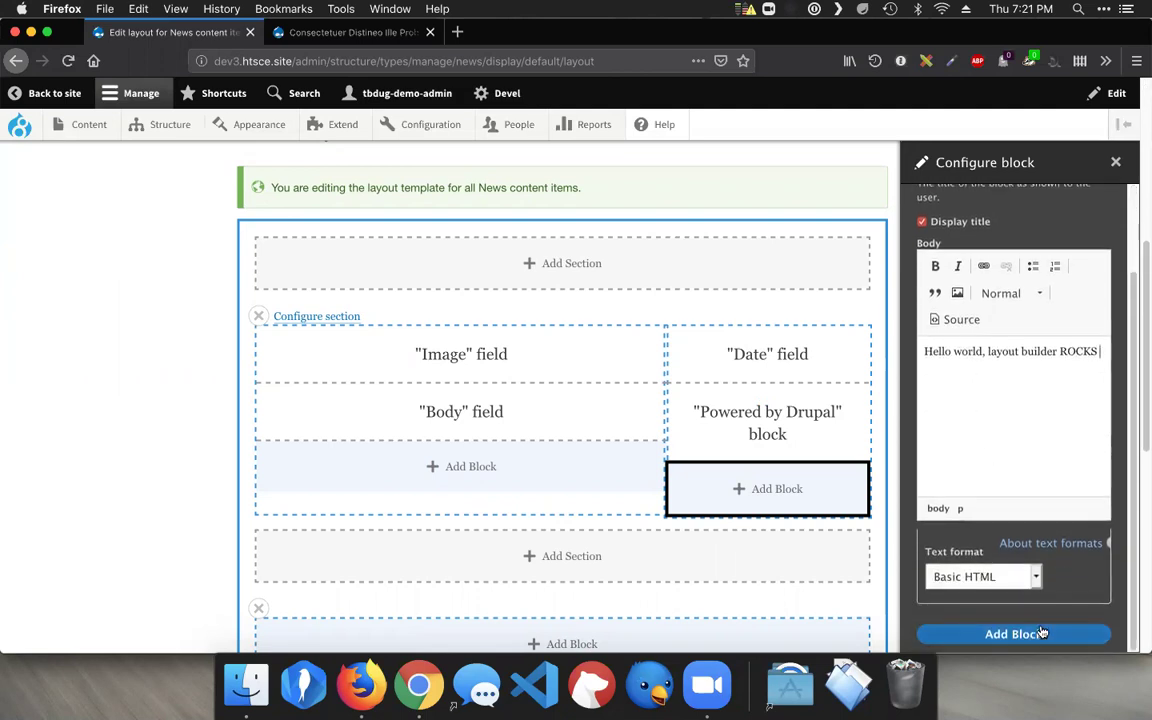
click(1041, 633)
Move the "Test block" block above the Date field in the narrow column and save the layout.
drag(971, 558, 968, 422)
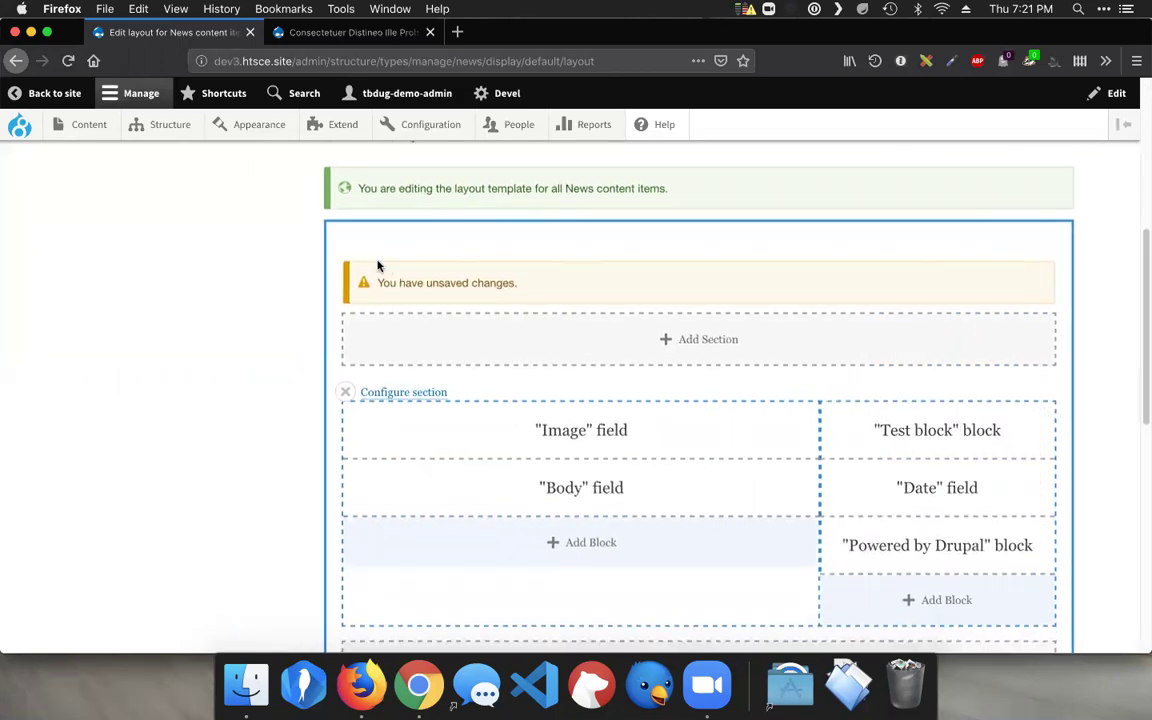
scroll(378, 265, up, 5)
click(385, 363)
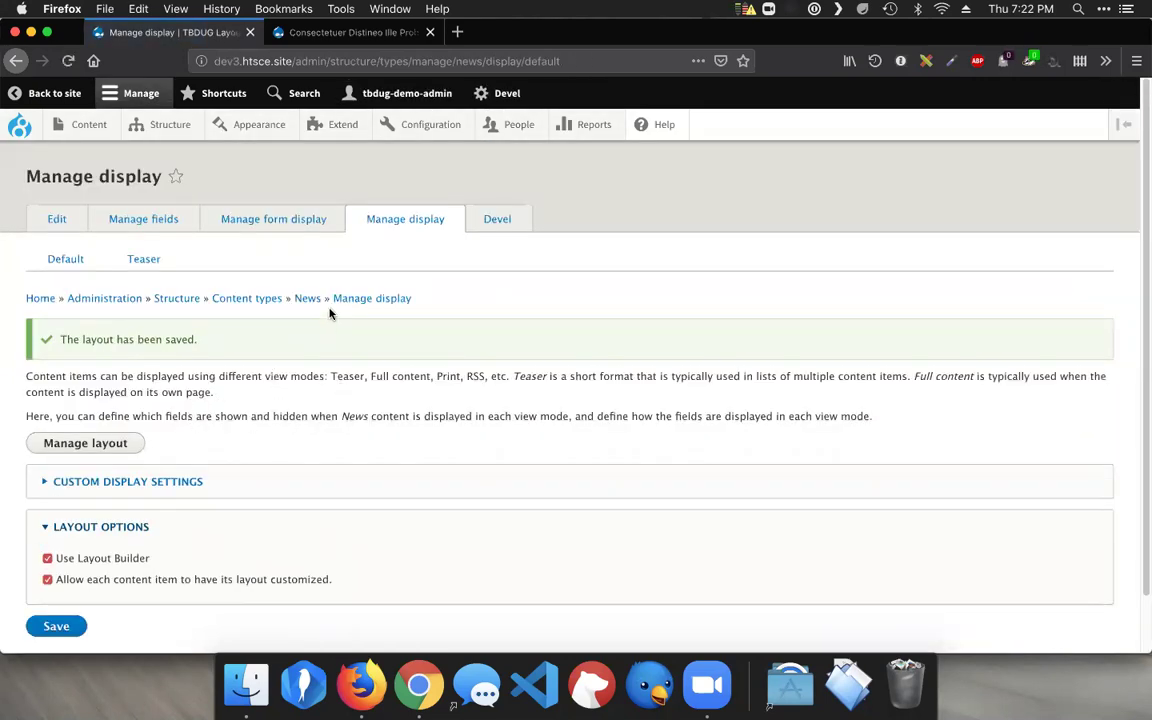
Switch to Chrome, reload the news article, and inspect the two-column layout container in its markup.
click(408, 676)
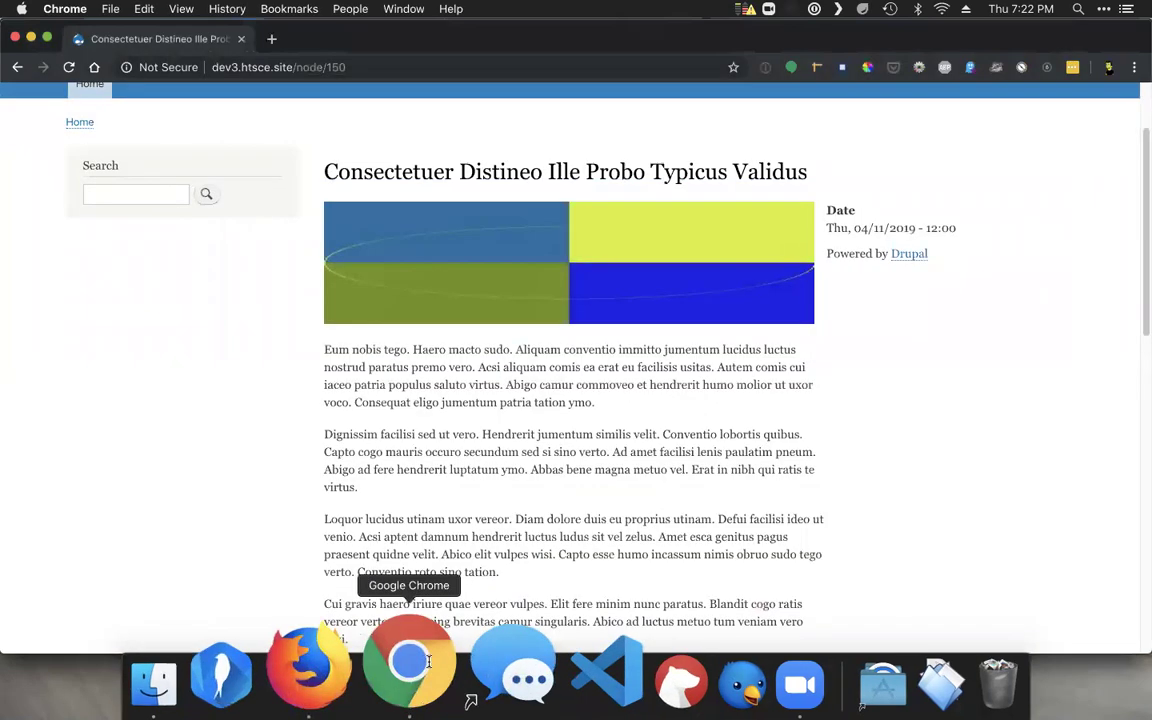
key(super+r)
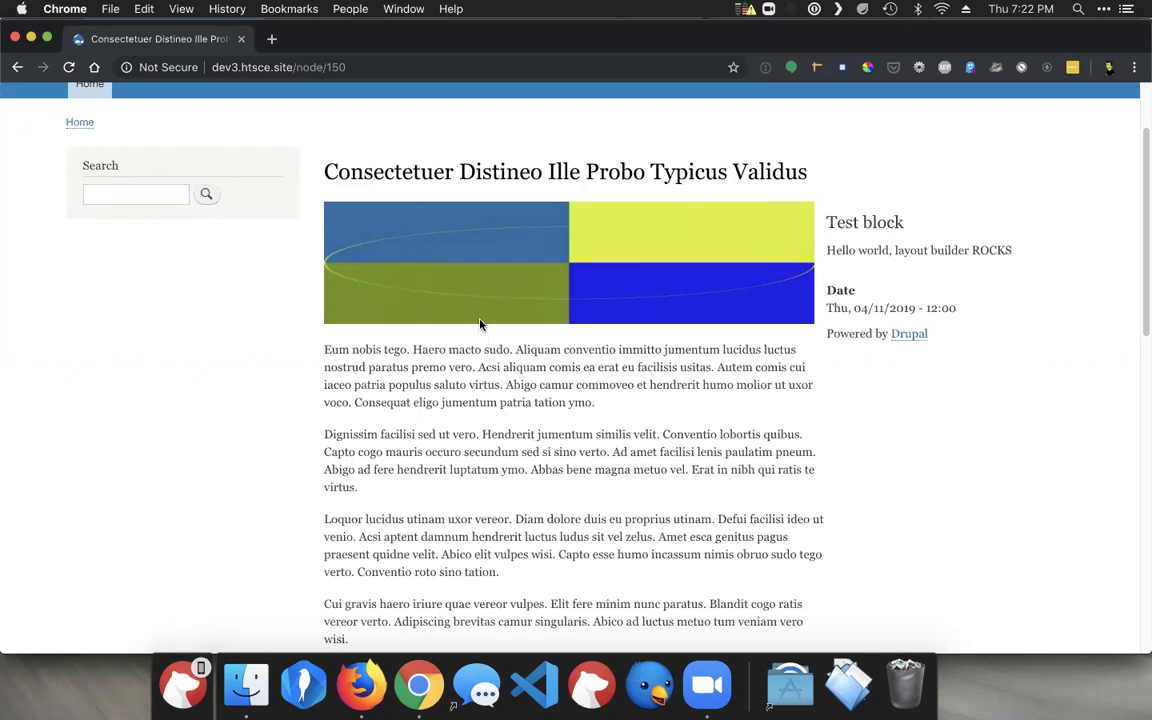
right_click(457, 342)
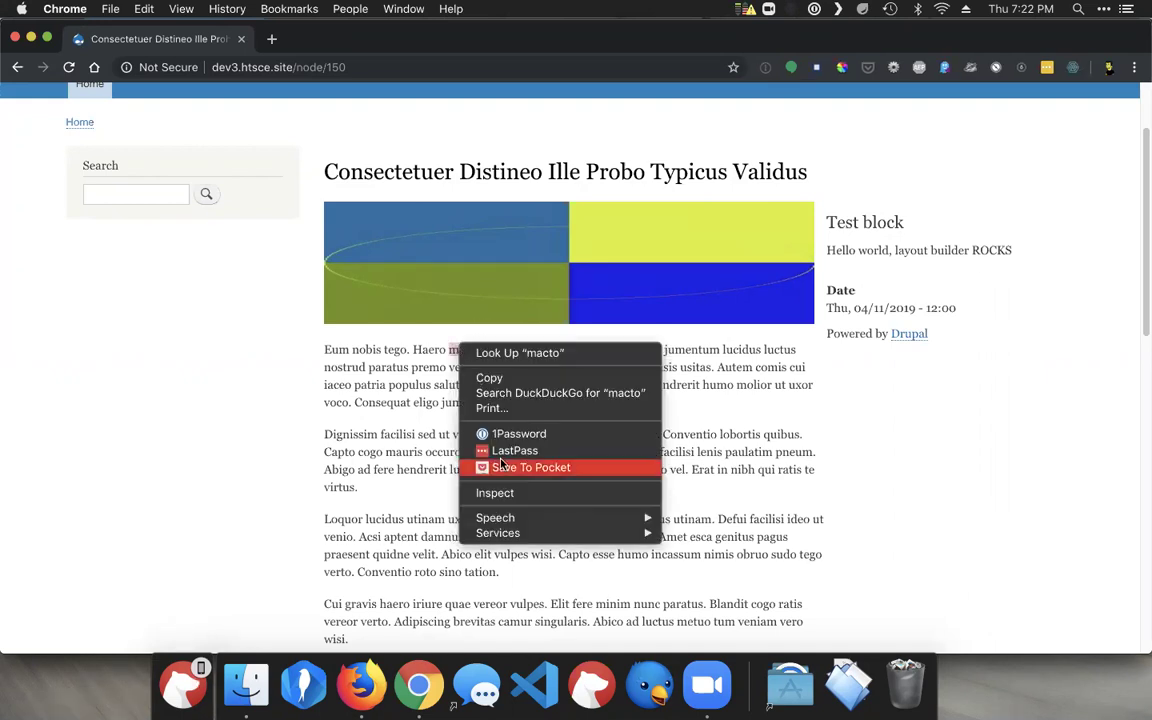
click(508, 494)
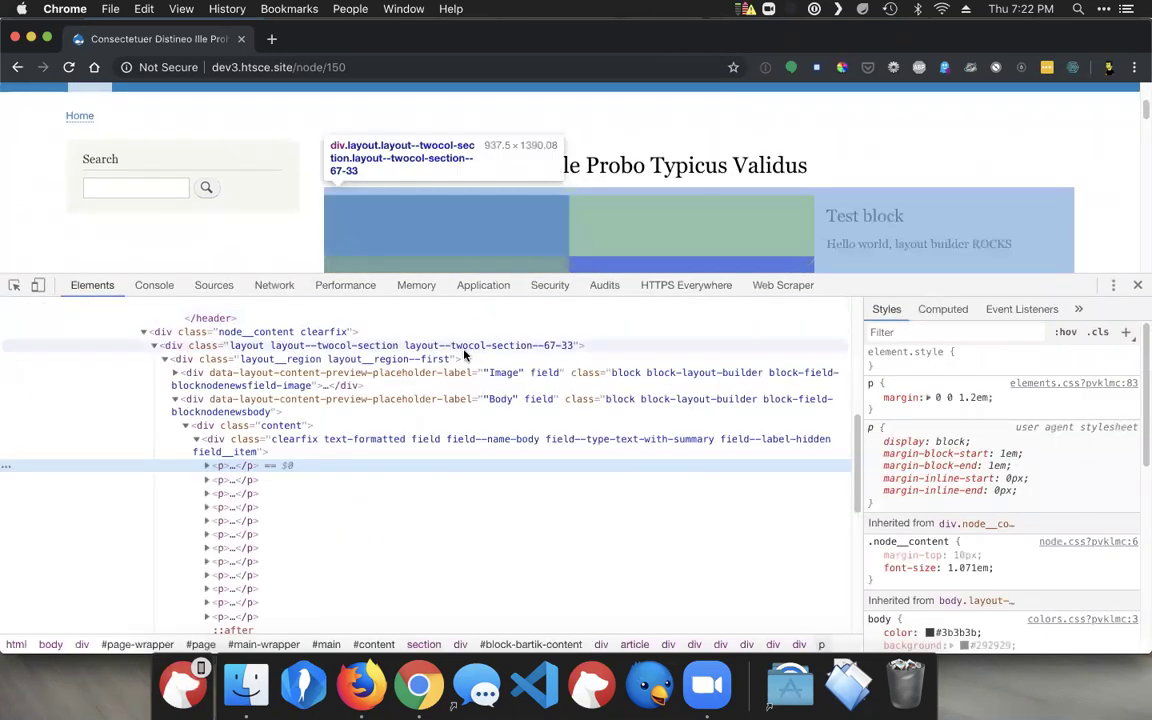
click(444, 347)
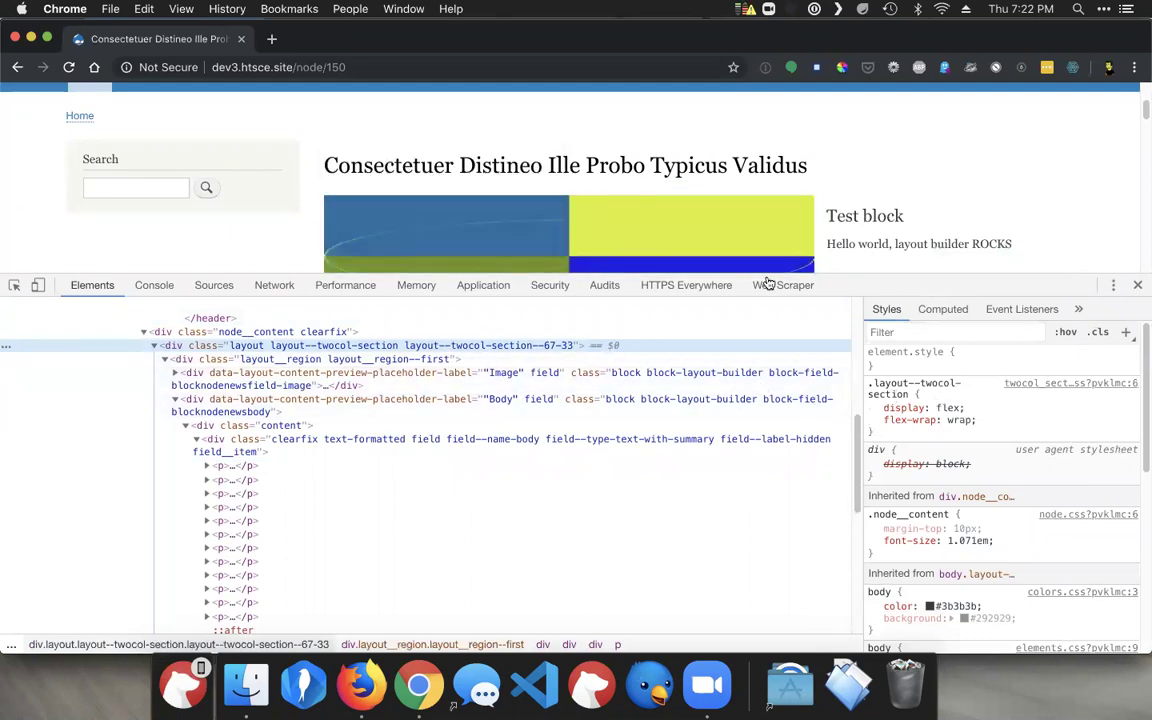
Shrink the developer tools area, then narrow the browser window to test the responsive layout and widen it again.
drag(769, 317, 745, 398)
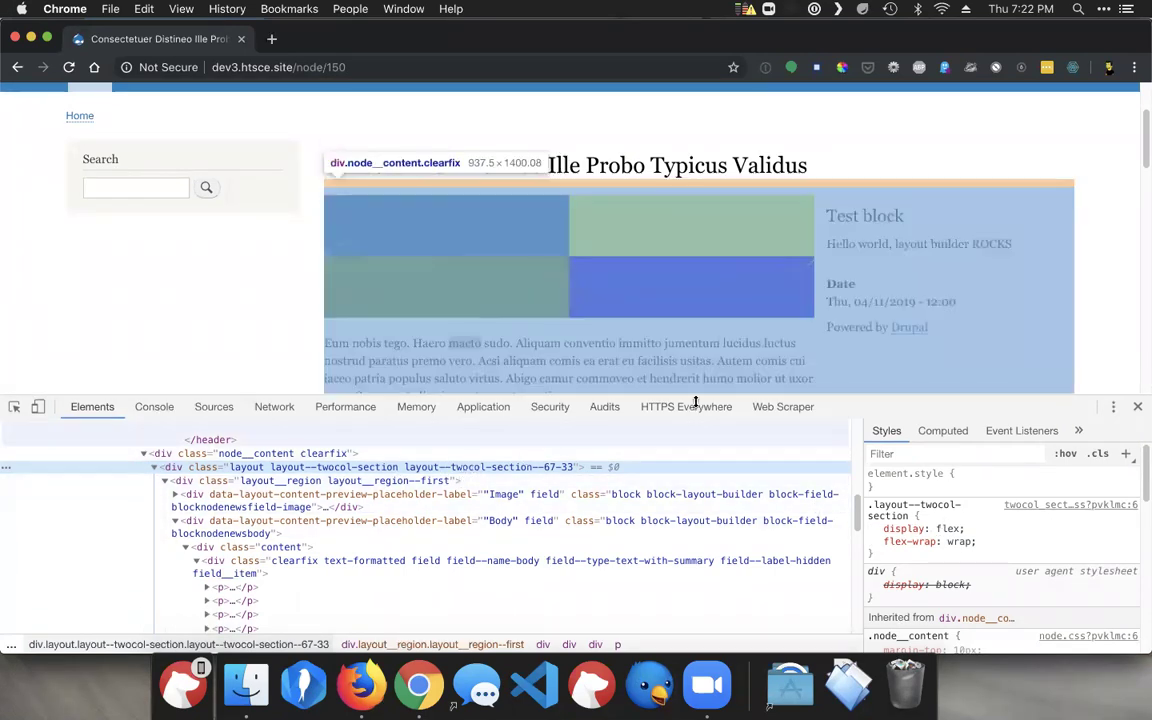
drag(1142, 322, 400, 330)
drag(847, 334, 1142, 330)
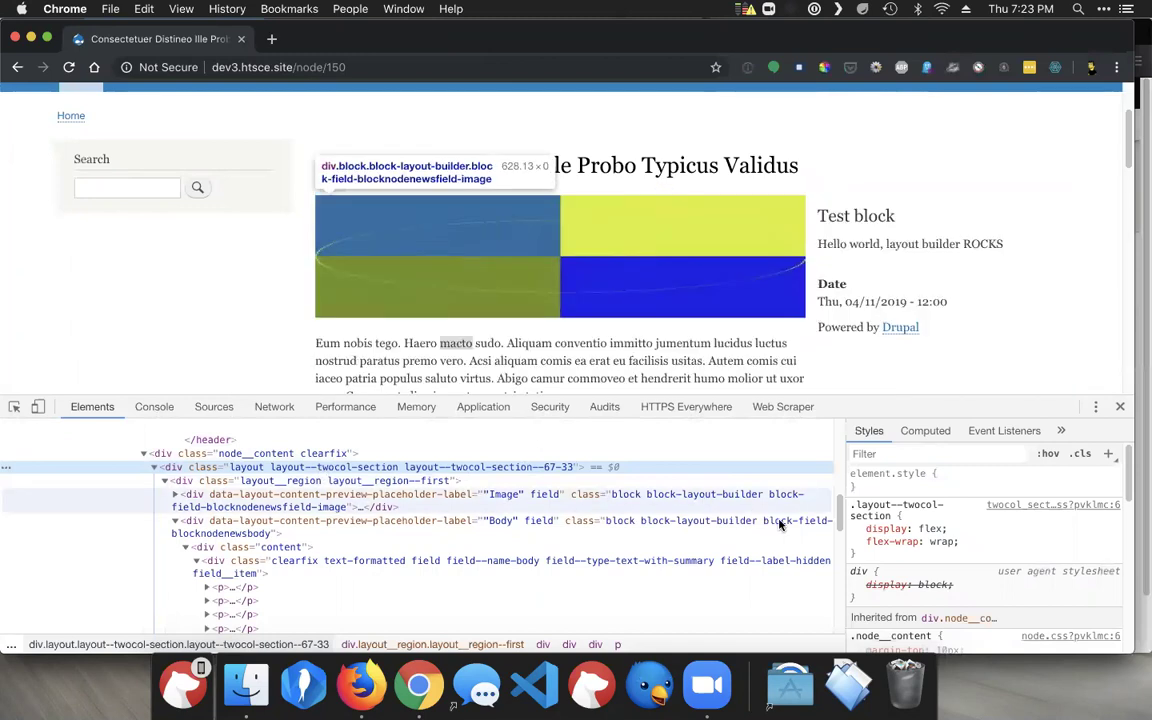
Inspect the first and second layout regions in the markup and examine the flex rules that set their widths.
click(386, 480)
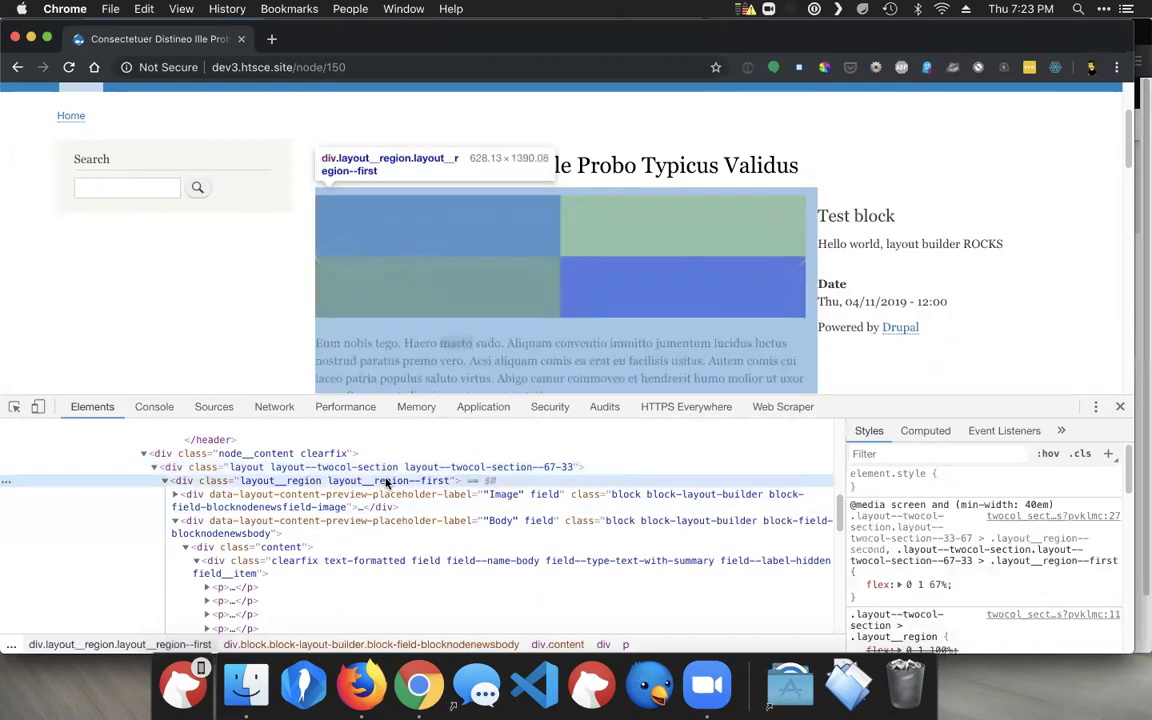
scroll(870, 513, down, 3)
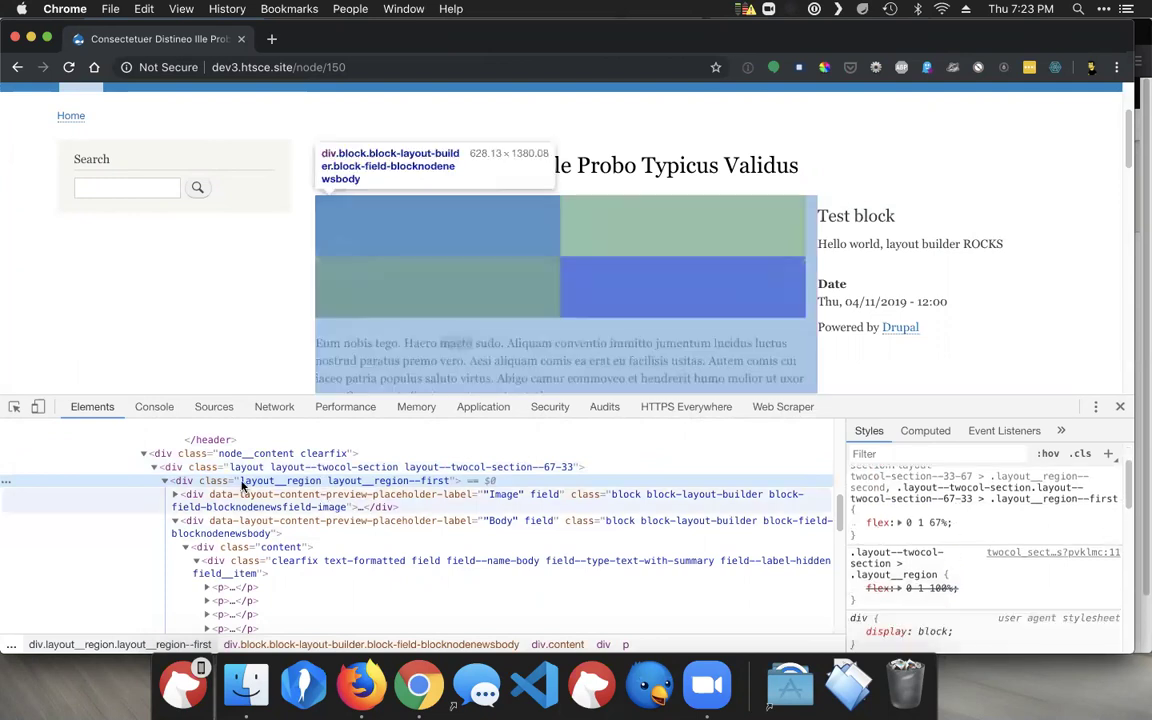
click(165, 480)
click(197, 494)
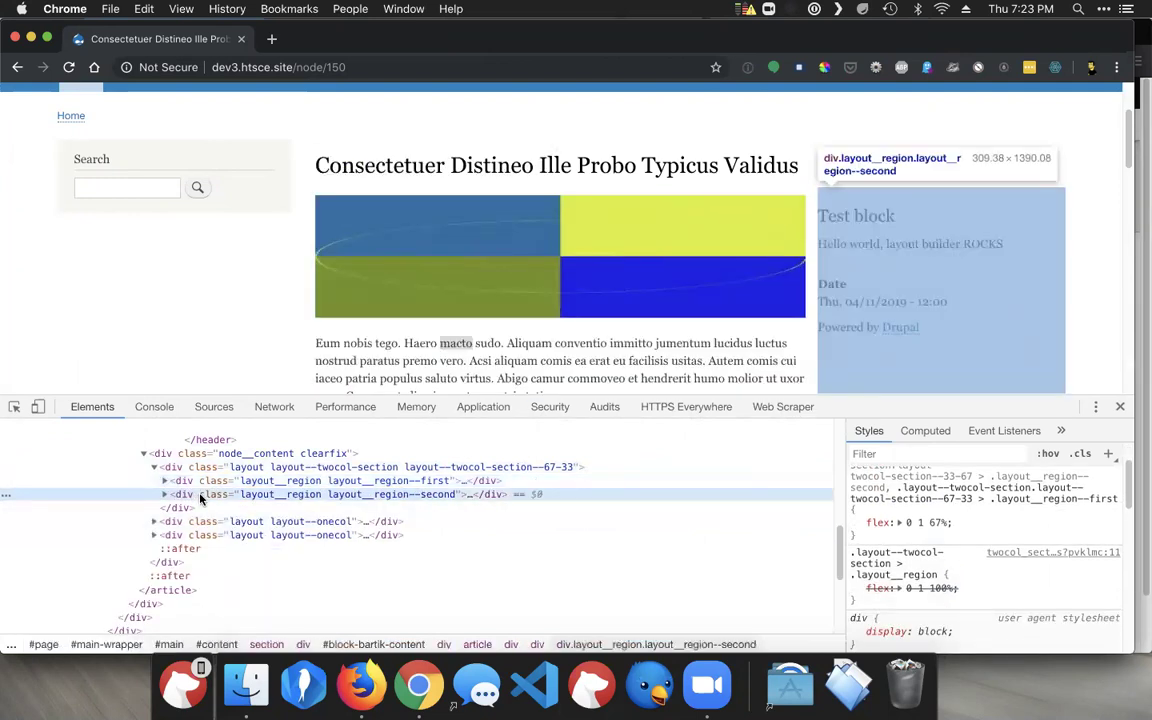
scroll(950, 514, up, 3)
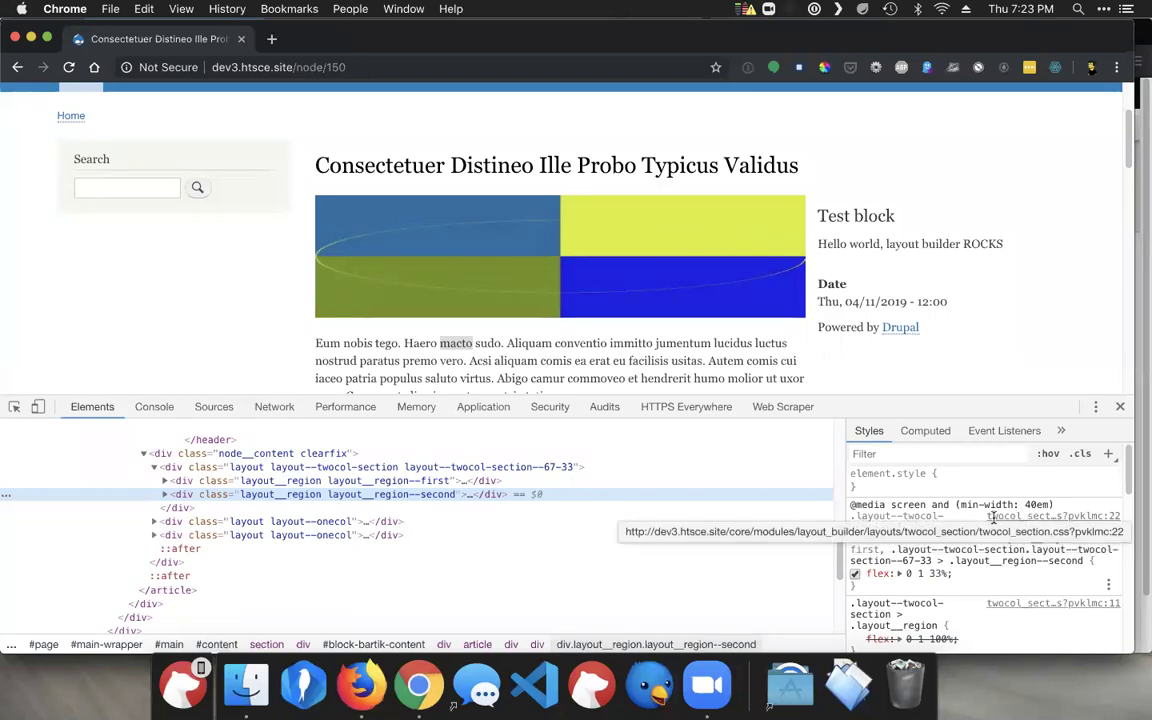
scroll(955, 545, down, 2)
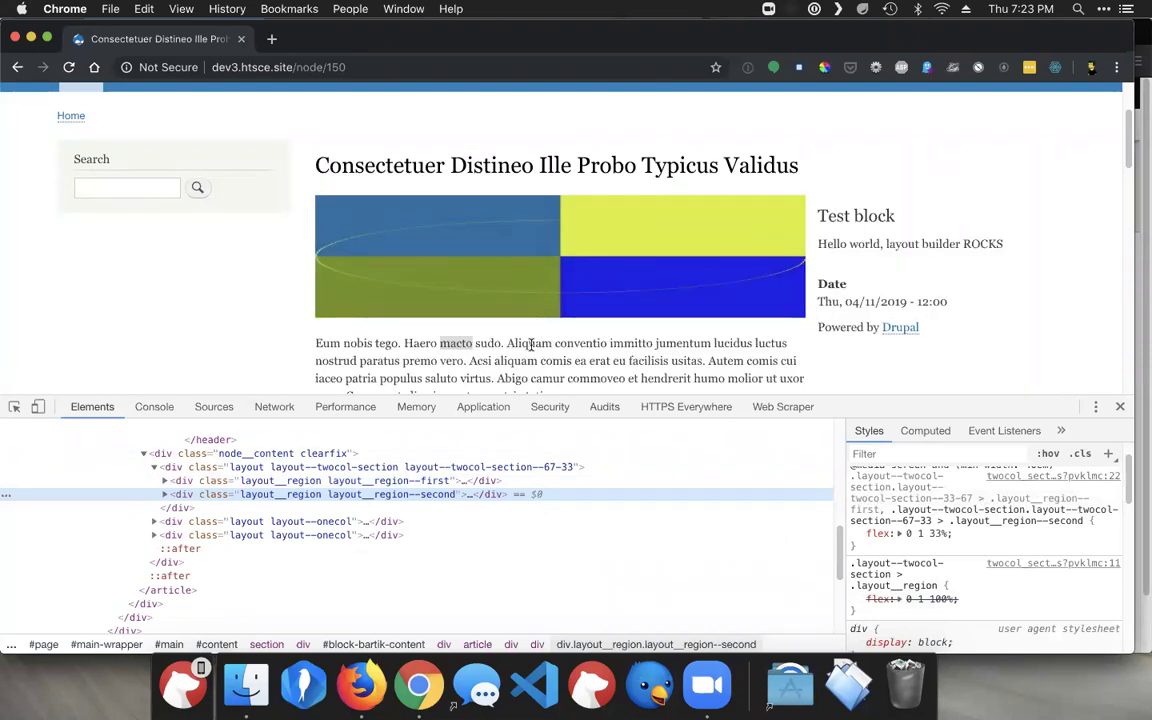
scroll(525, 347, up, 2)
scroll(525, 347, up, 3)
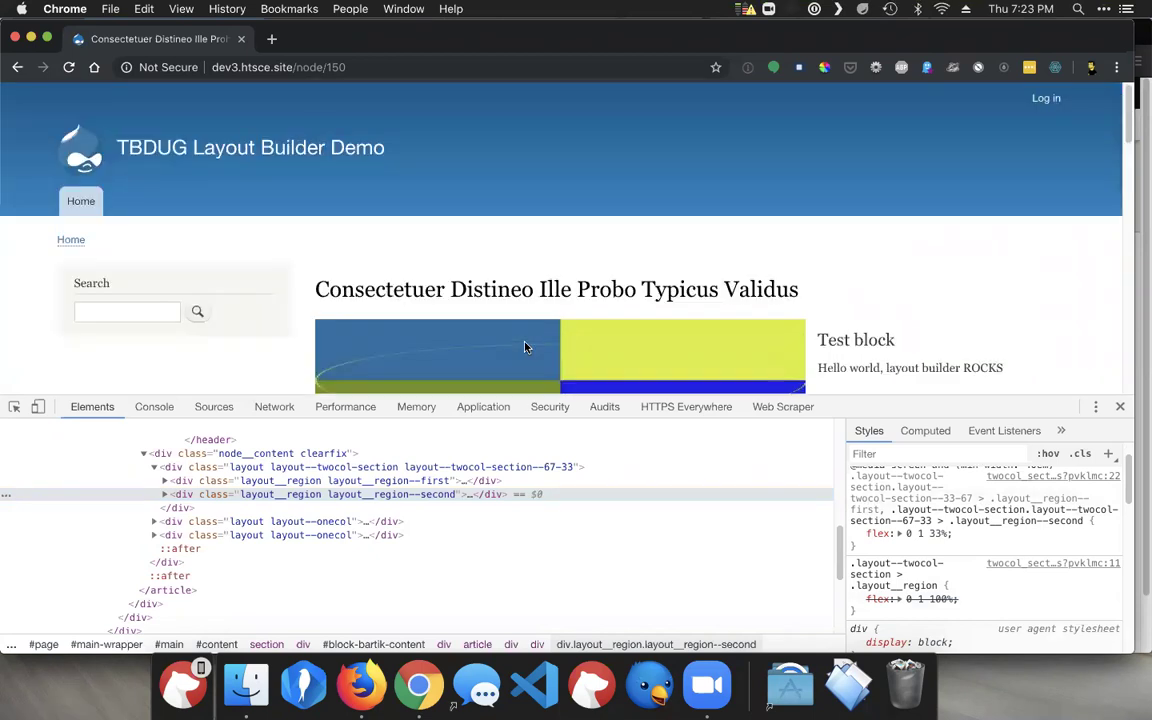
scroll(525, 347, down, 4)
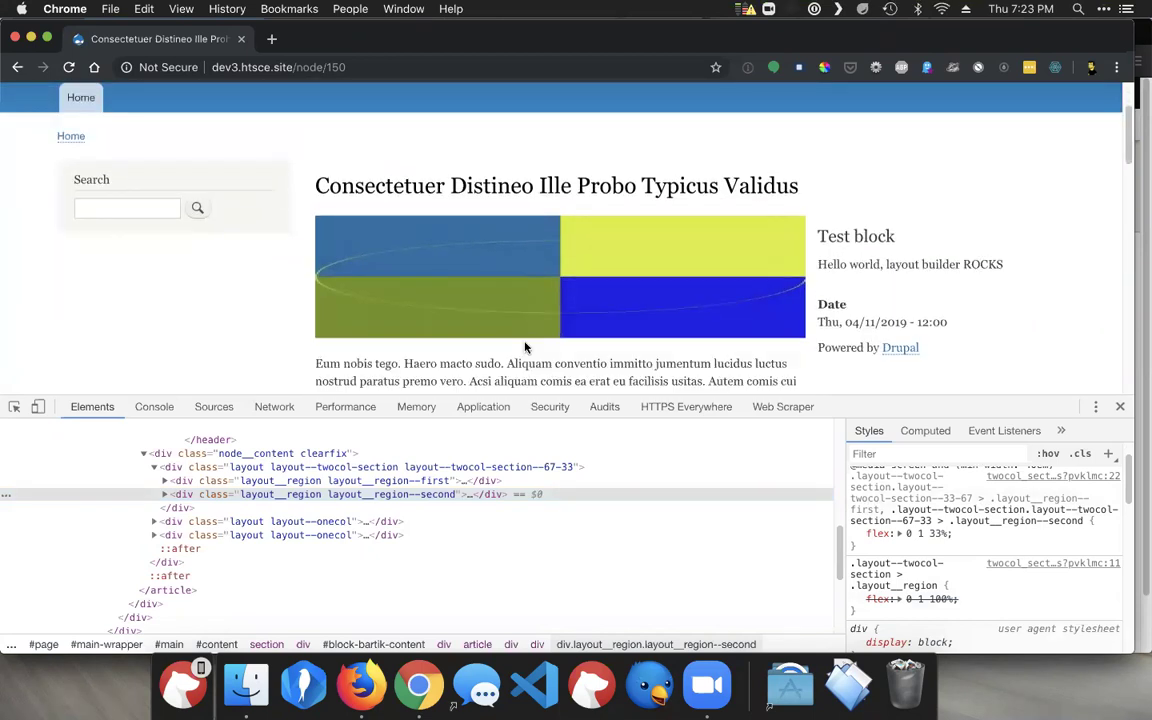
scroll(525, 347, down, 2)
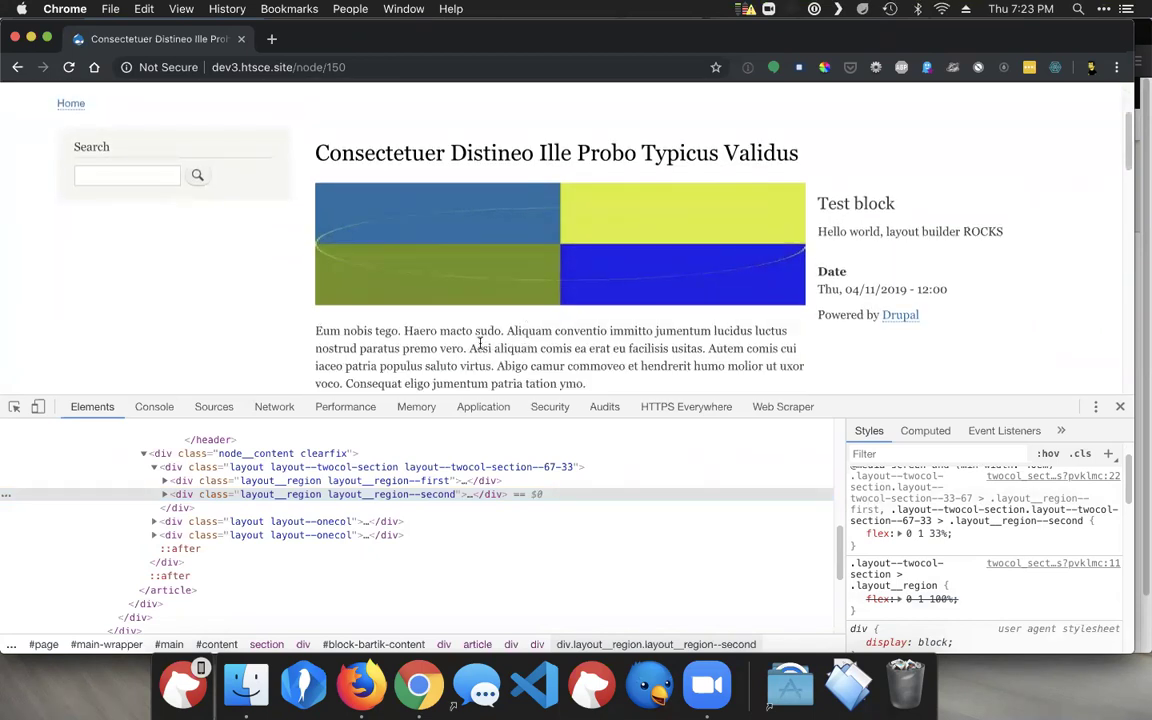
Switch to Firefox and set Bootstrap 8.x-3.20 as the site's default theme.
click(378, 690)
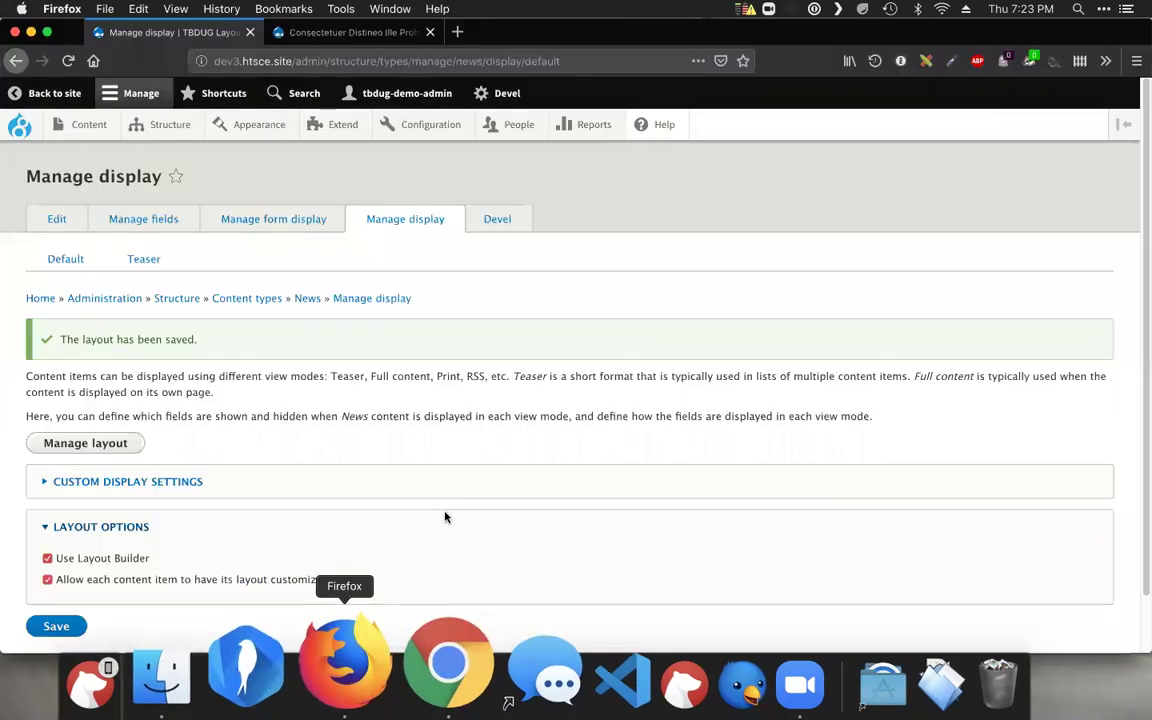
click(277, 125)
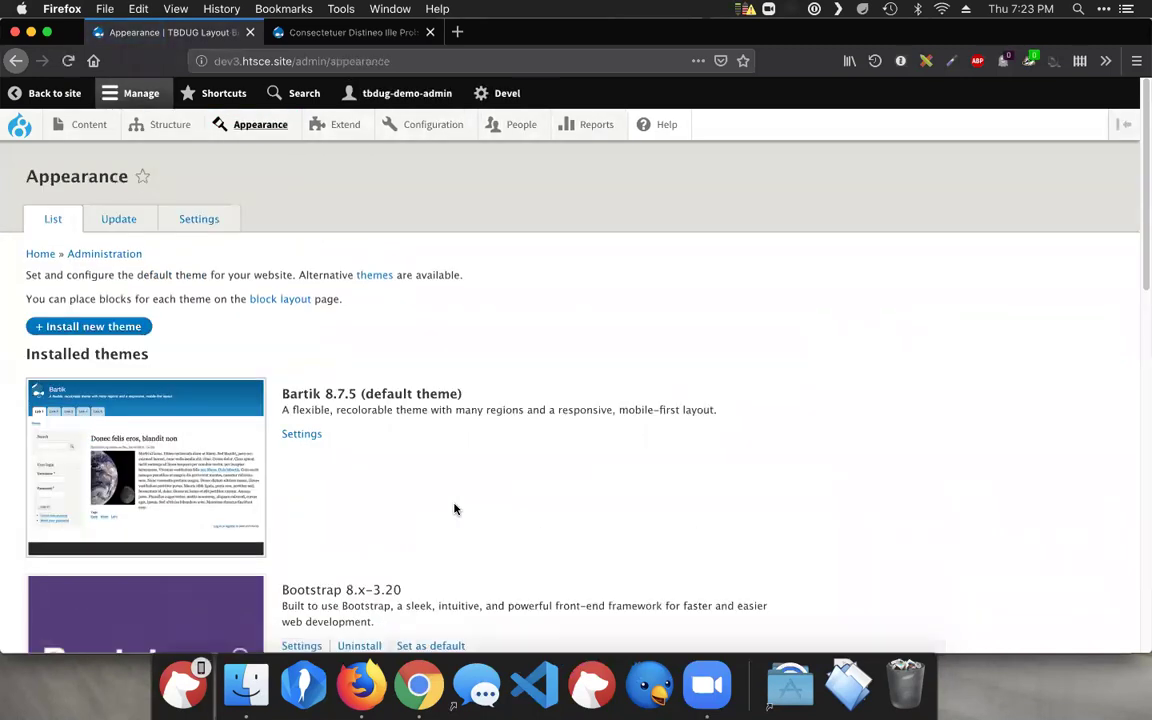
scroll(457, 500, down, 2)
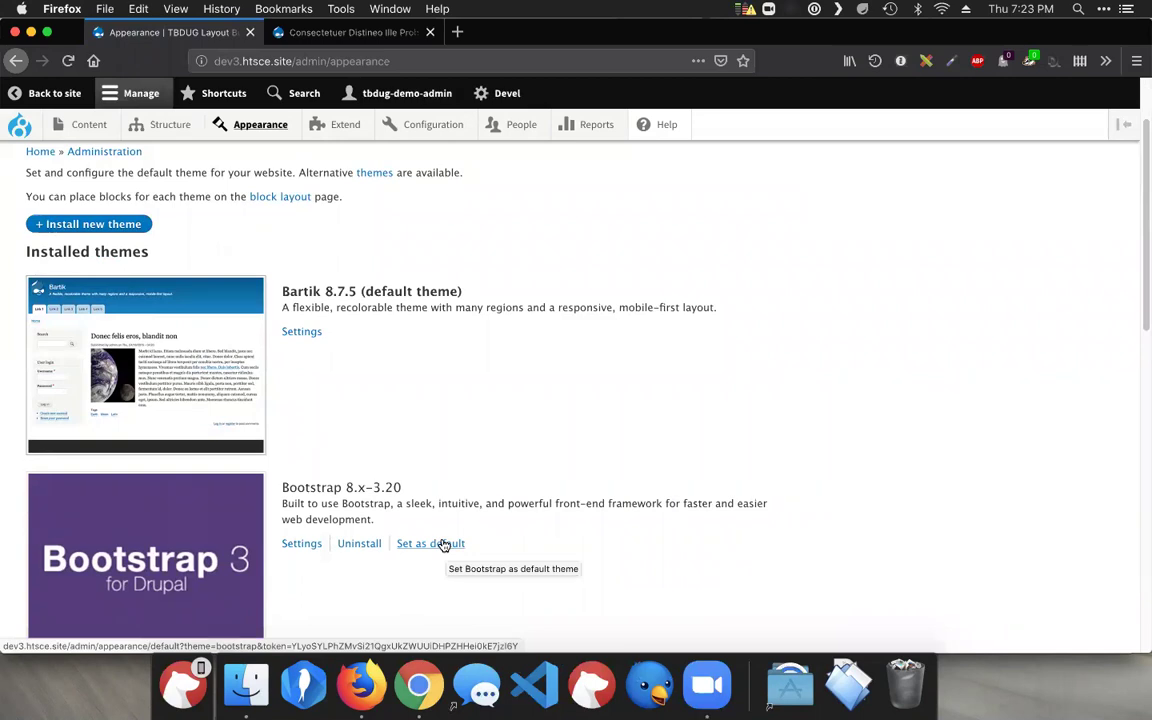
click(443, 544)
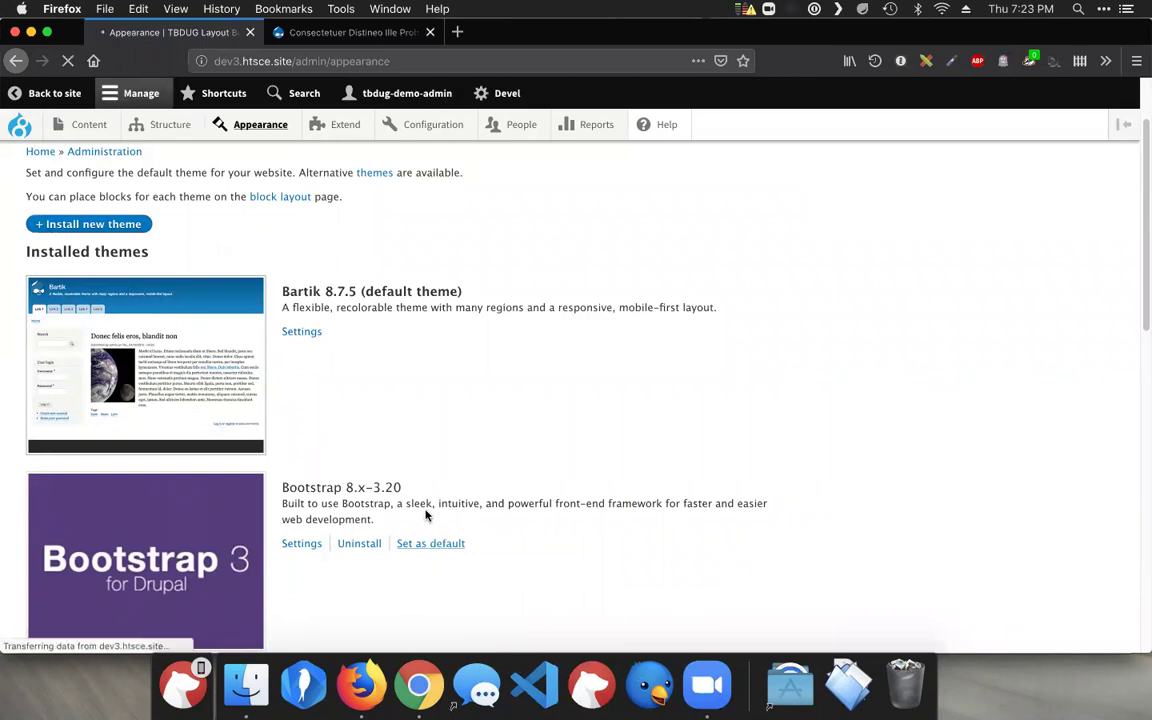
Switch back to Chrome, close the developer tools, and reload the article to view it in the new theme.
click(400, 690)
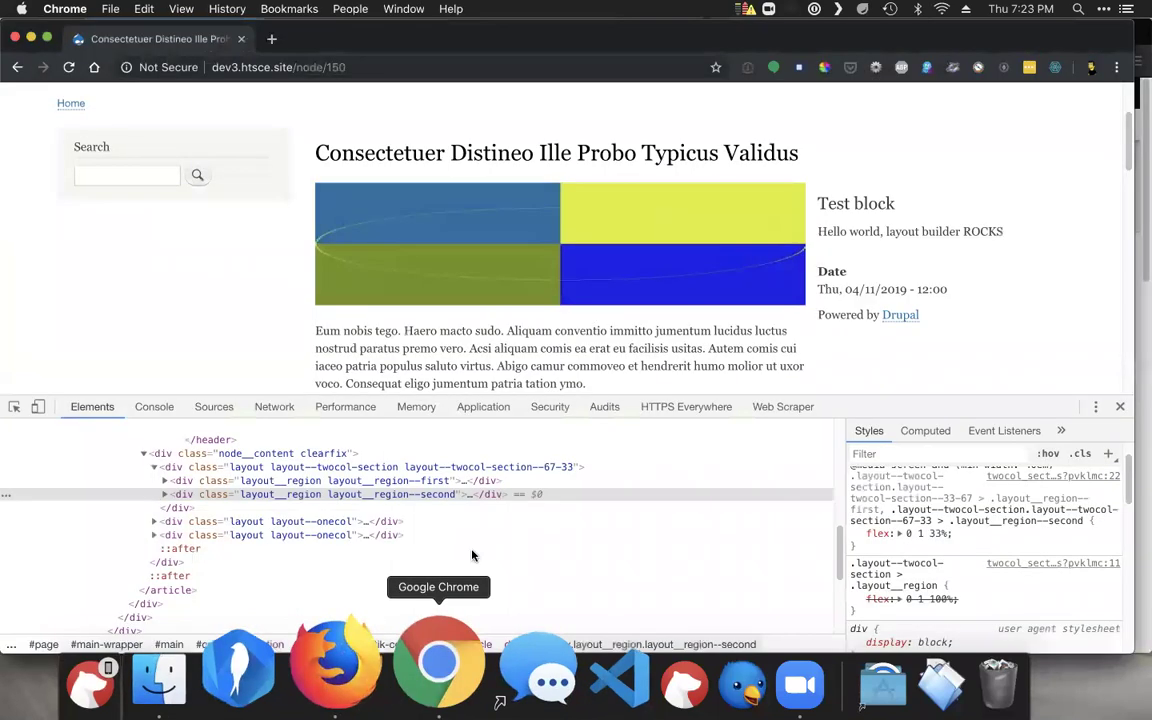
click(1120, 407)
key(super+r)
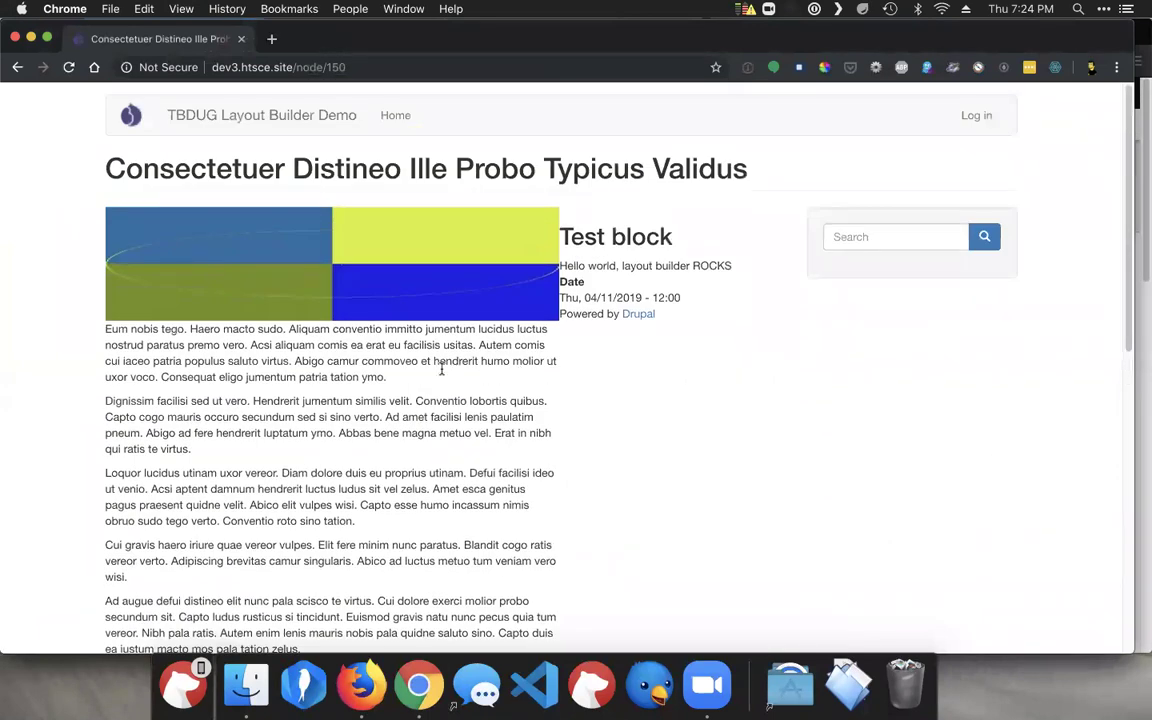
Inspect the article's body text and select the first layout region in the markup to examine its flex rule.
right_click(497, 258)
click(521, 230)
right_click(397, 360)
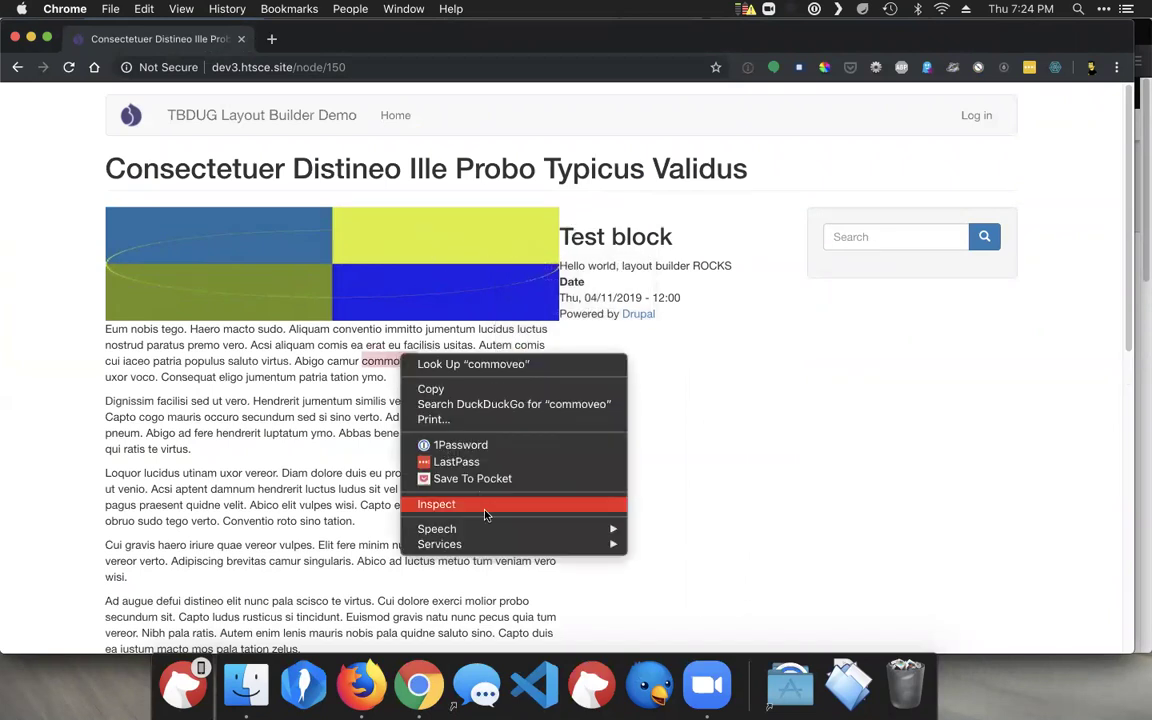
click(484, 510)
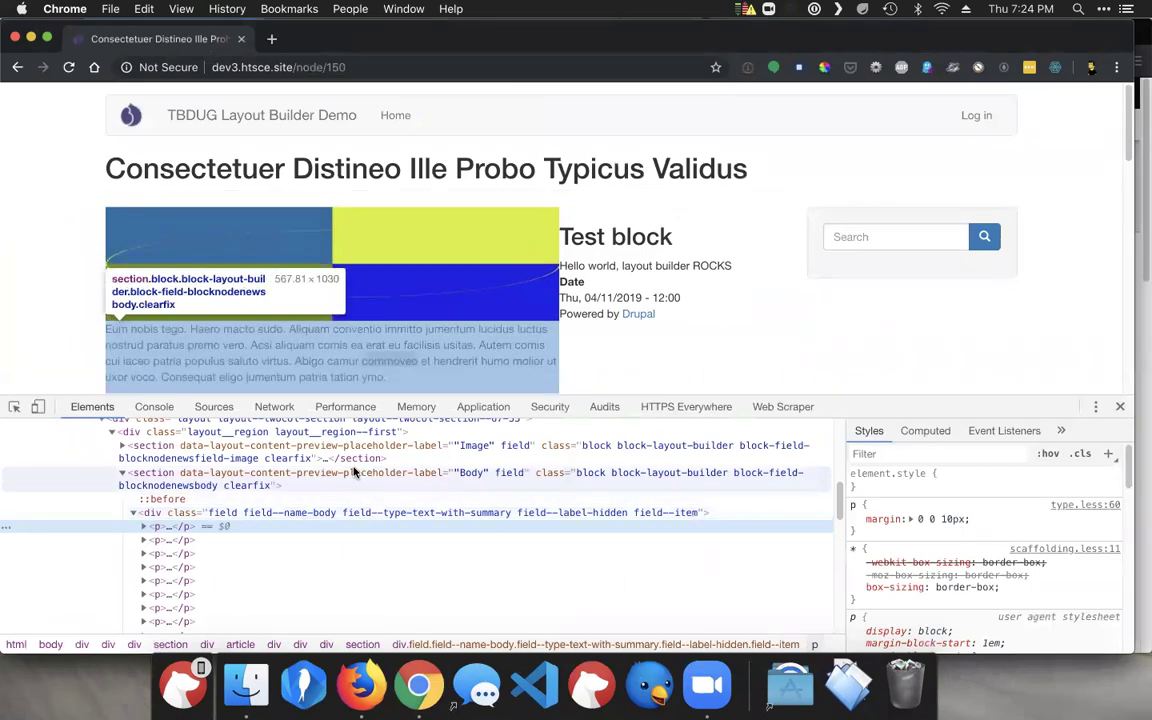
scroll(330, 440, up, 1)
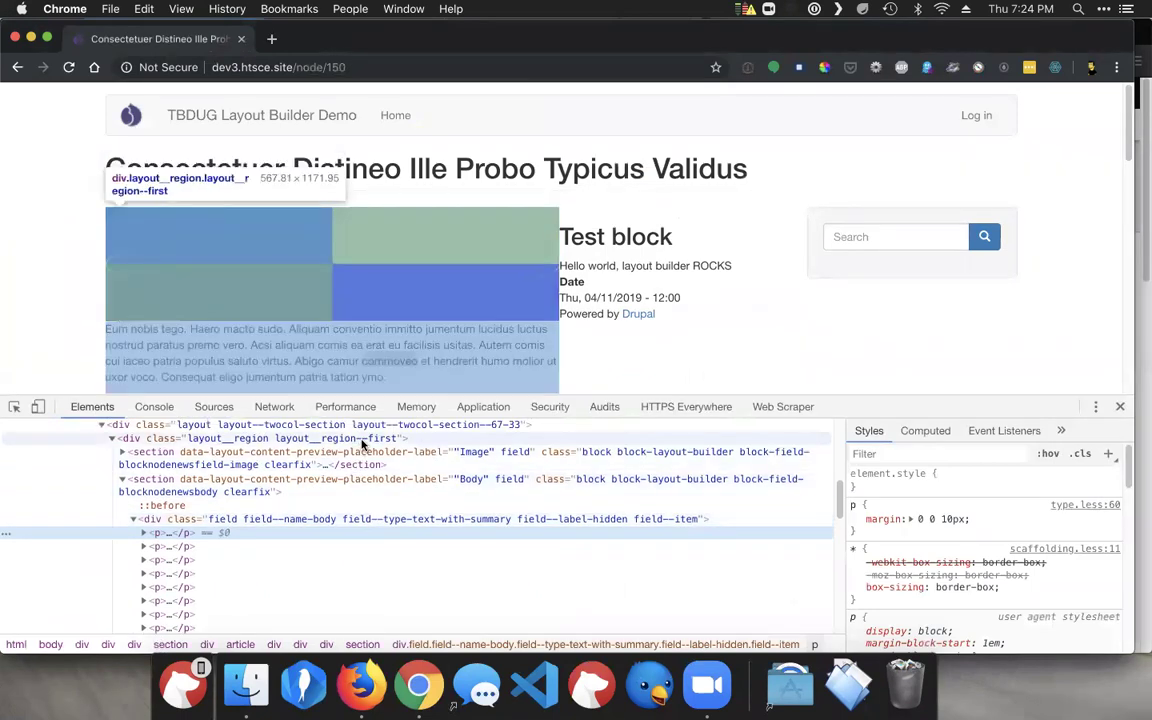
click(364, 440)
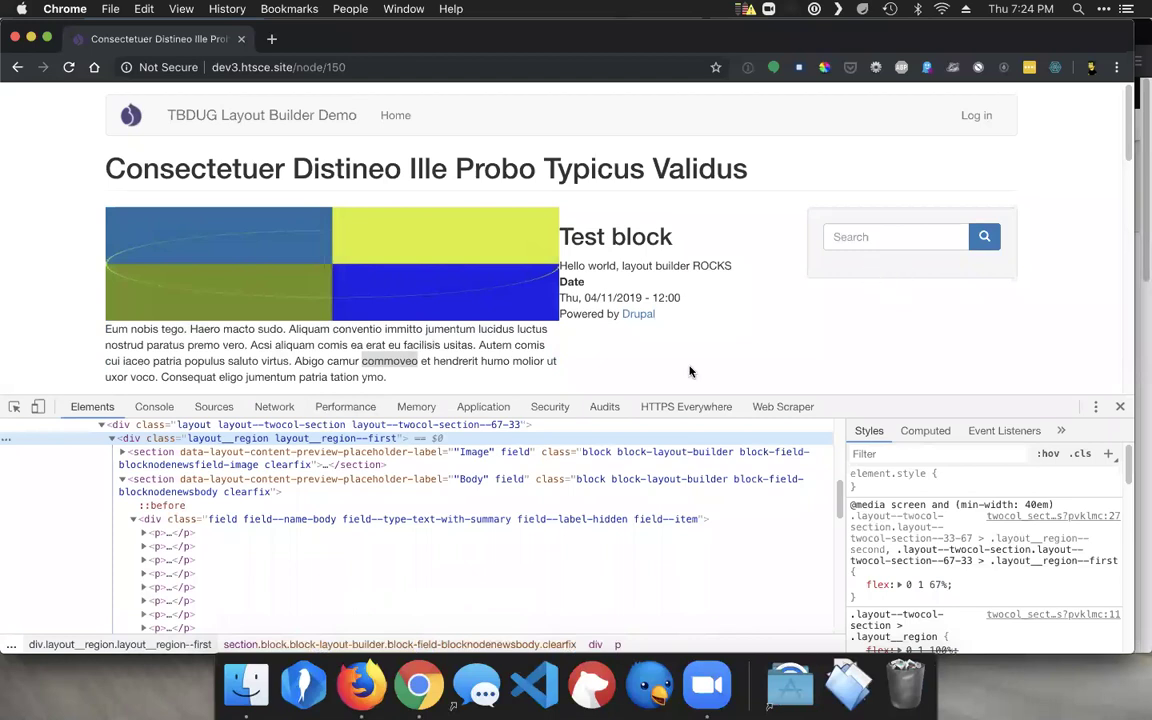
Switch to Firefox and examine the Block layout page's block placements for the Bootstrap theme.
click(363, 684)
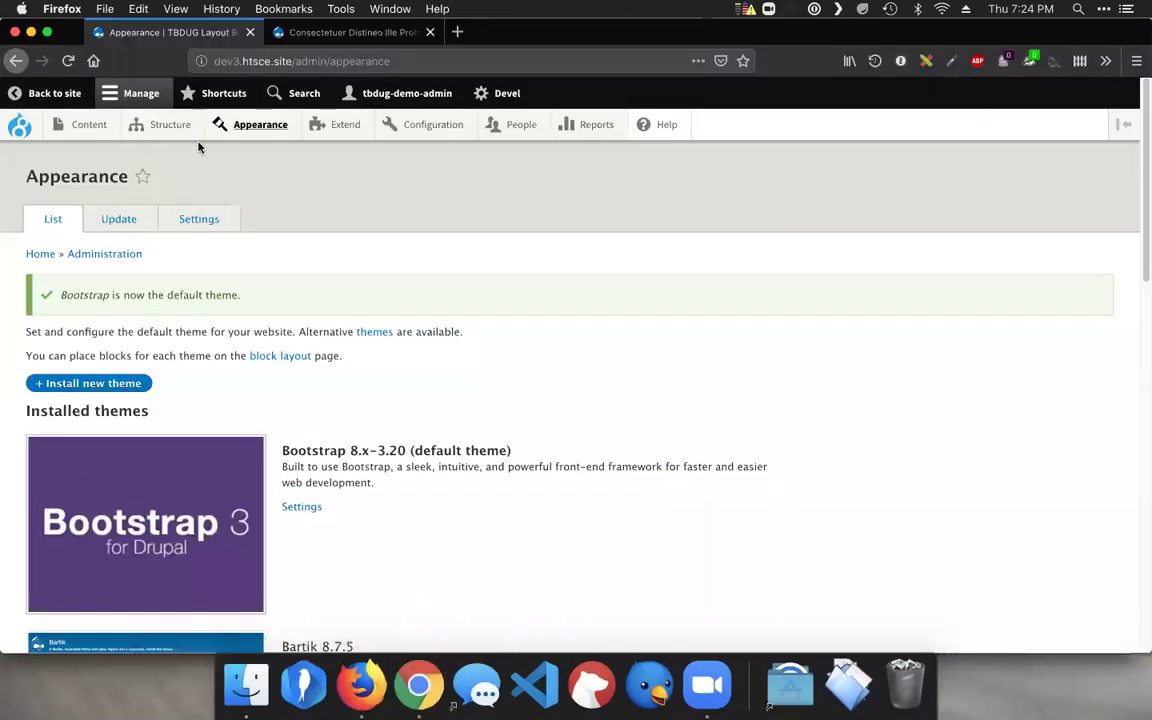
mouse_move(183, 130)
mouse_move(252, 173)
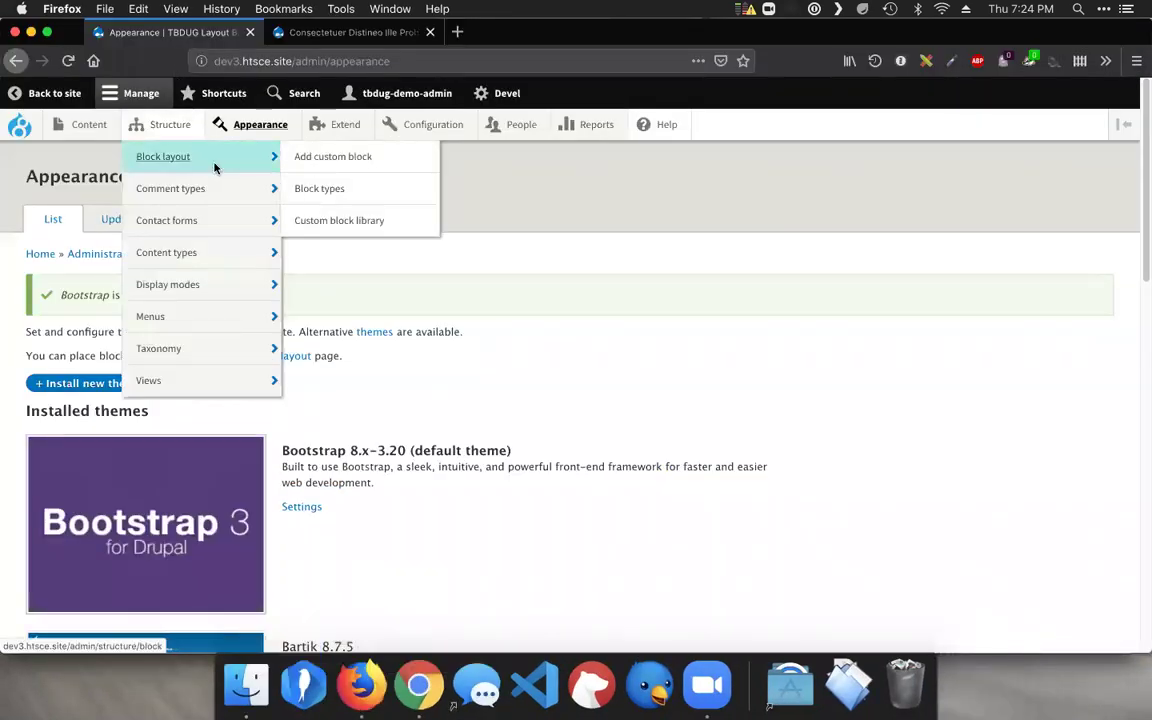
click(211, 170)
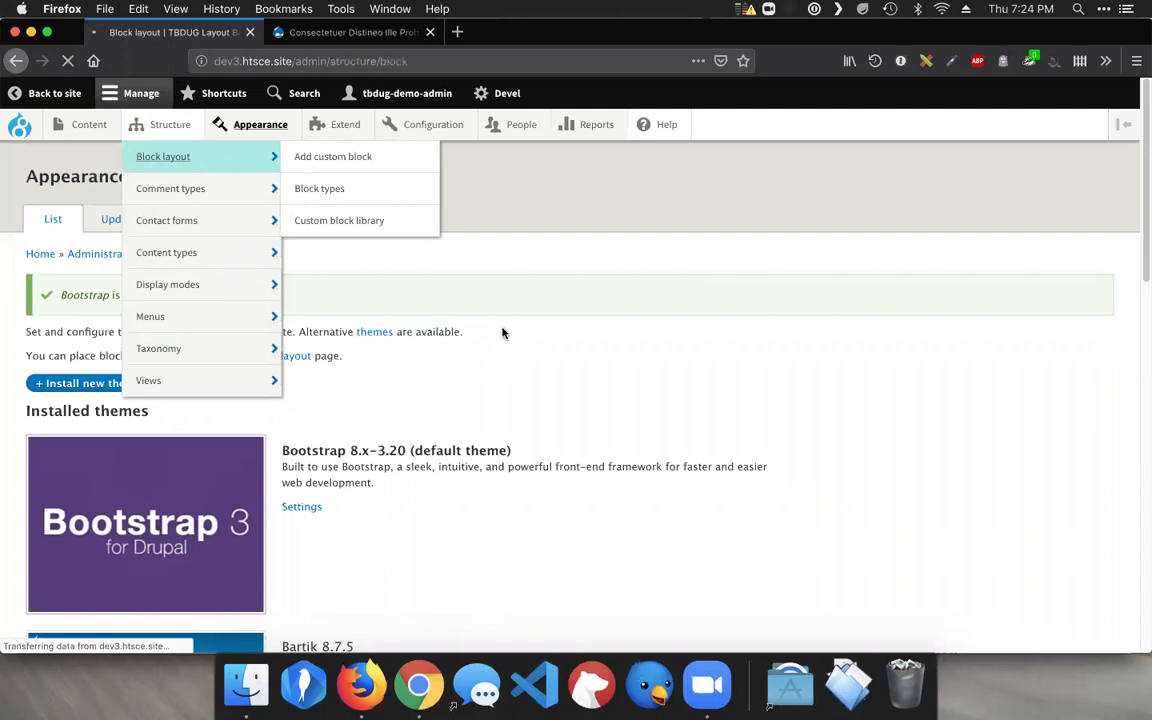
scroll(536, 314, down, 5)
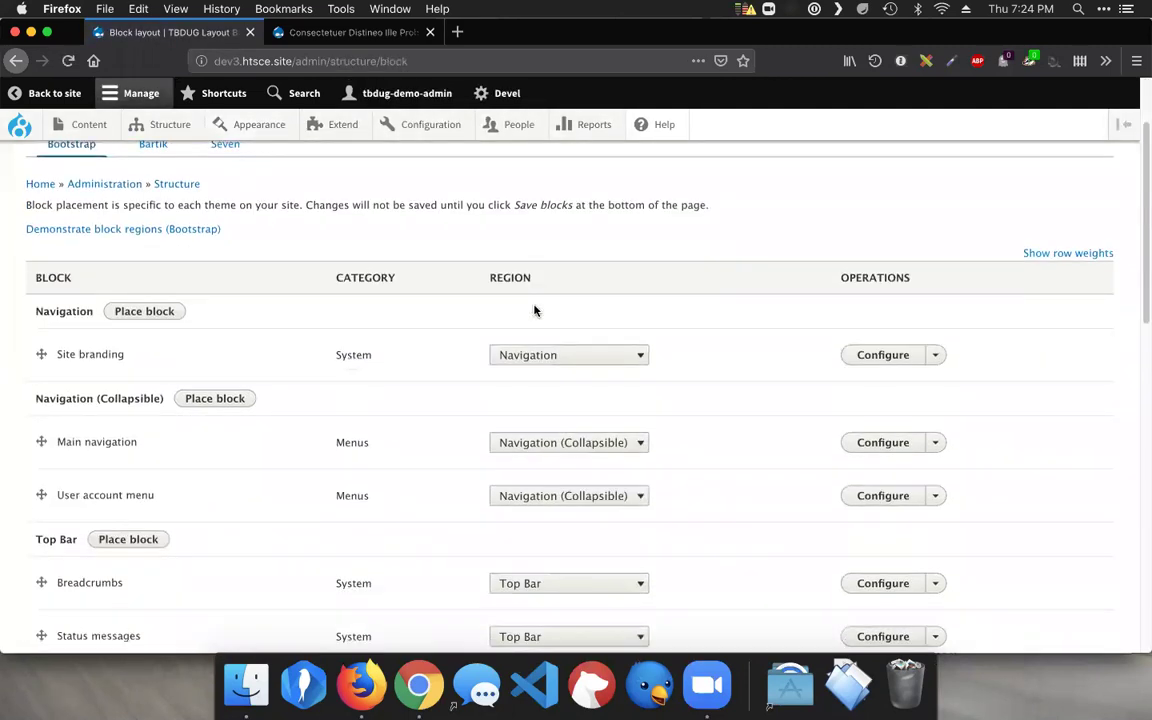
scroll(531, 299, down, 1)
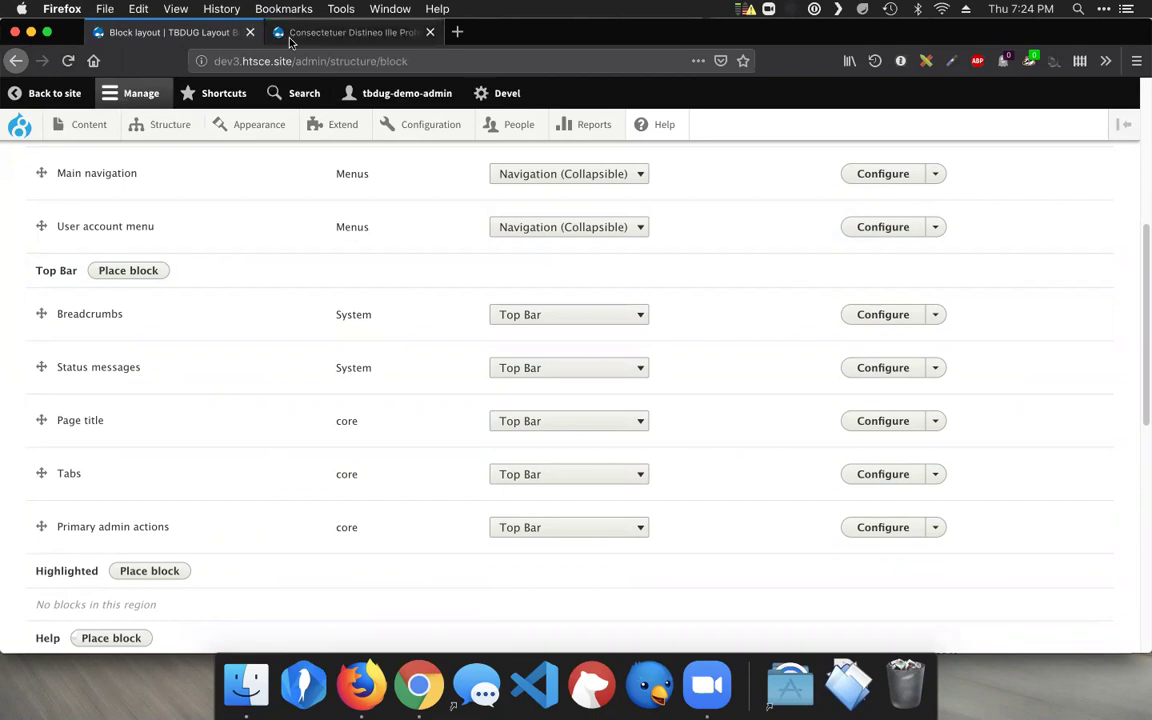
Open the News content type's display management in a new tab and open its default layout for editing.
mouse_move(187, 133)
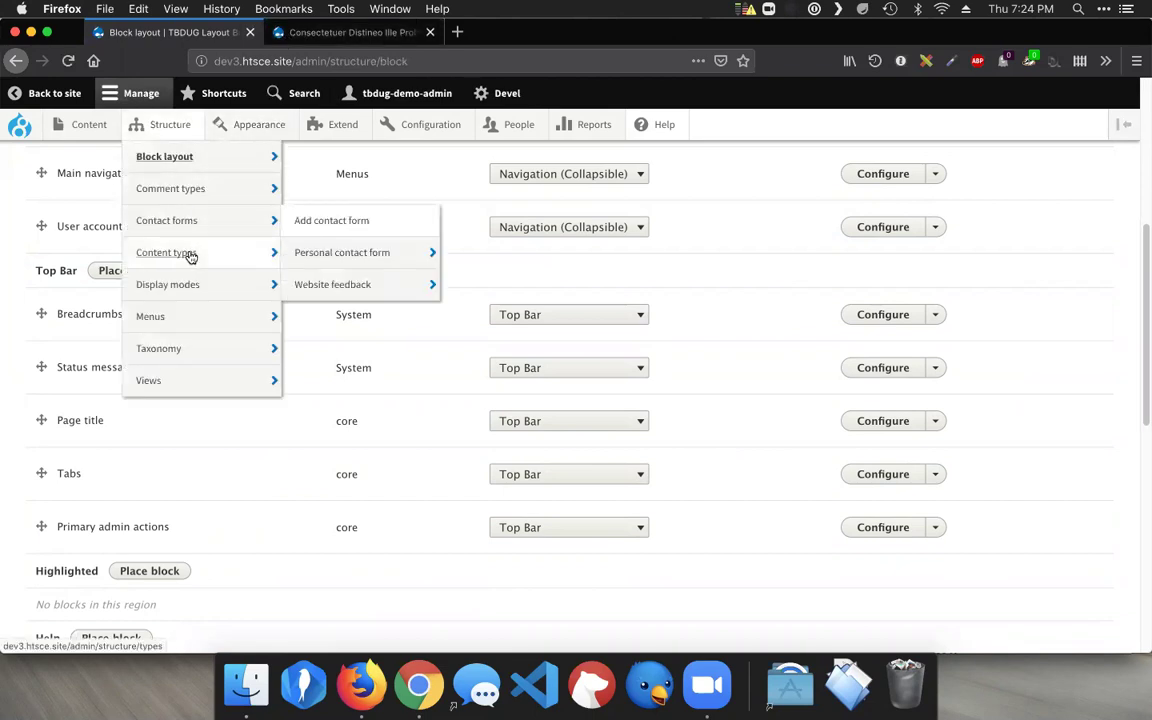
mouse_move(188, 252)
mouse_move(345, 352)
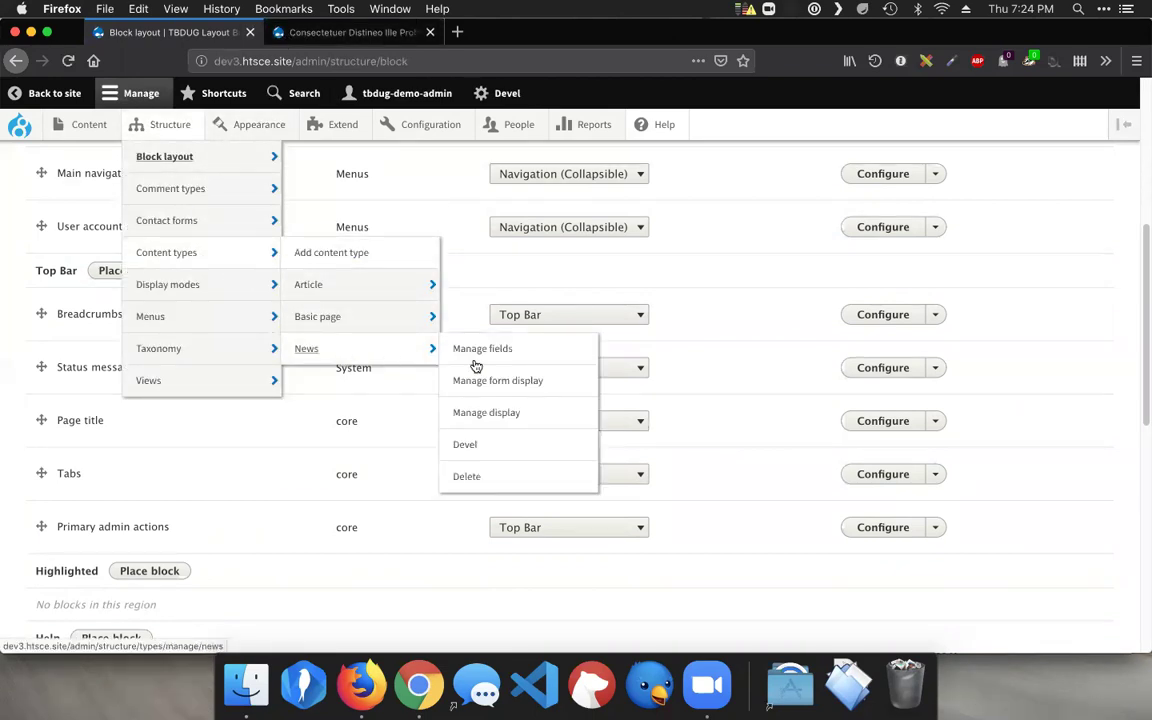
right_click(523, 413)
click(545, 416)
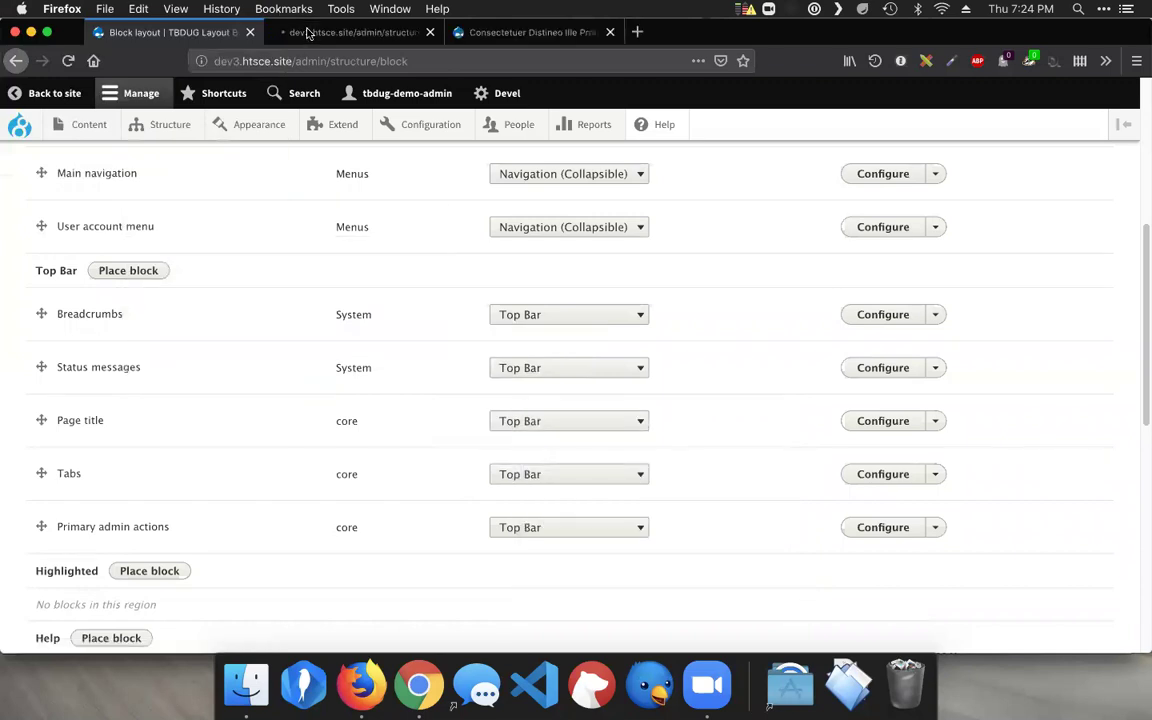
click(305, 31)
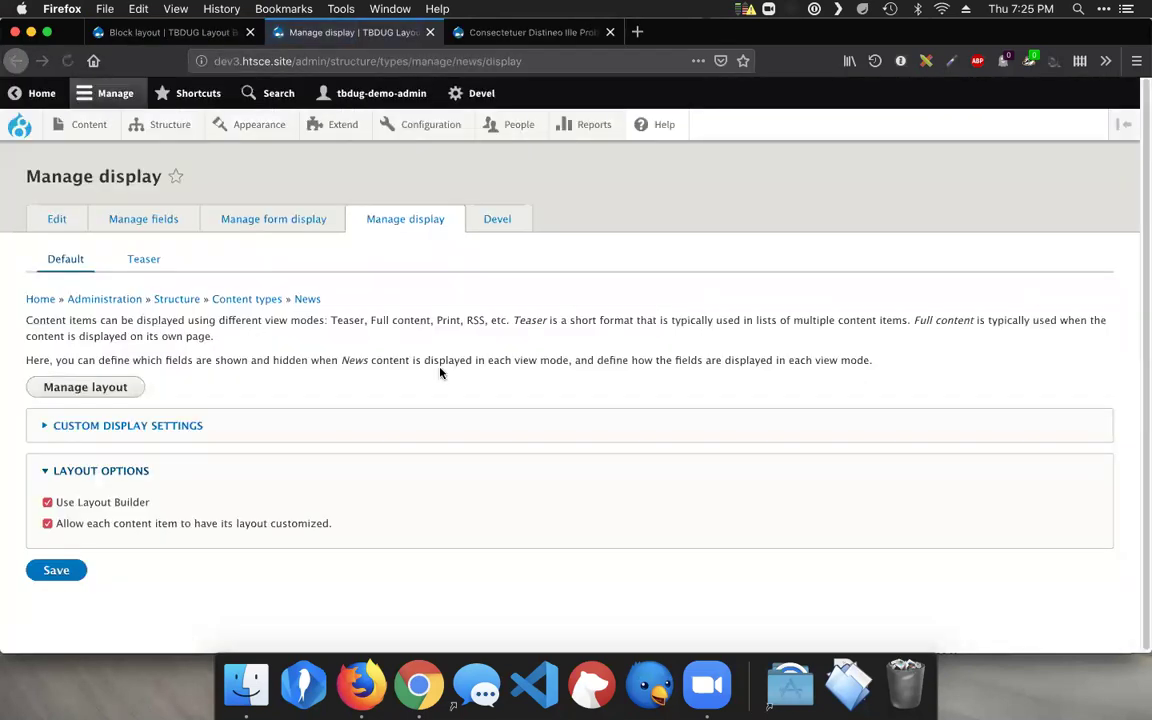
click(60, 387)
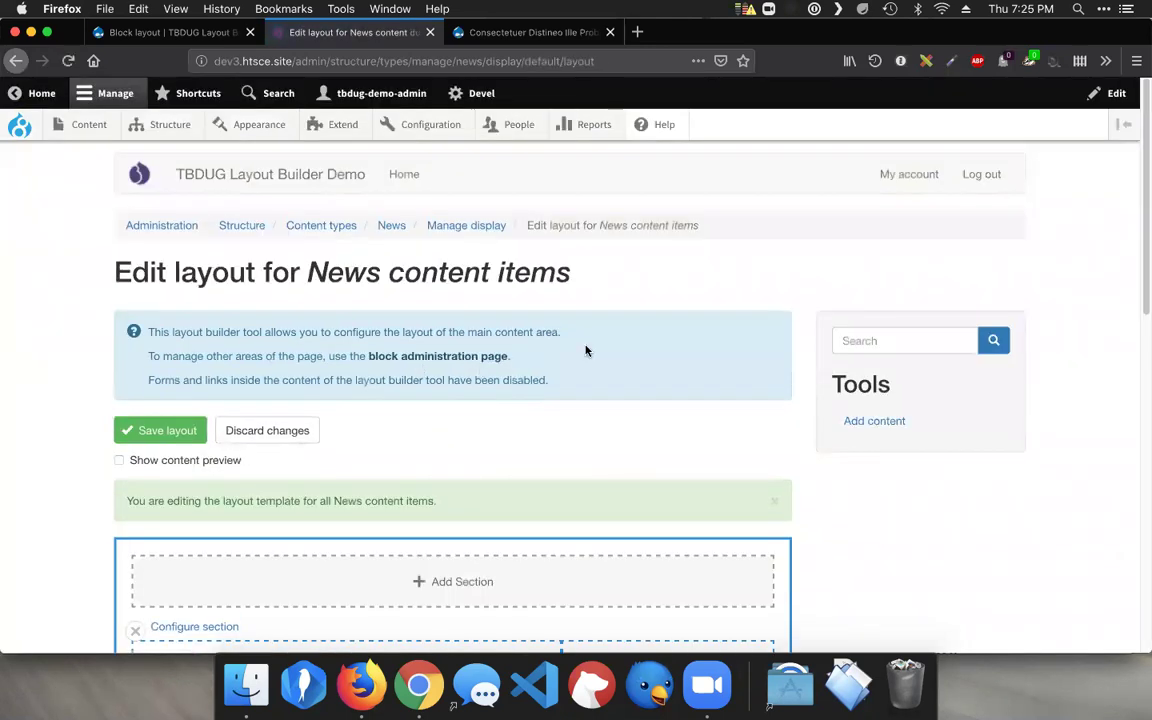
View the blocks that can be added beneath the Body field, then reload the layout page to dismiss the list.
scroll(622, 282, down, 4)
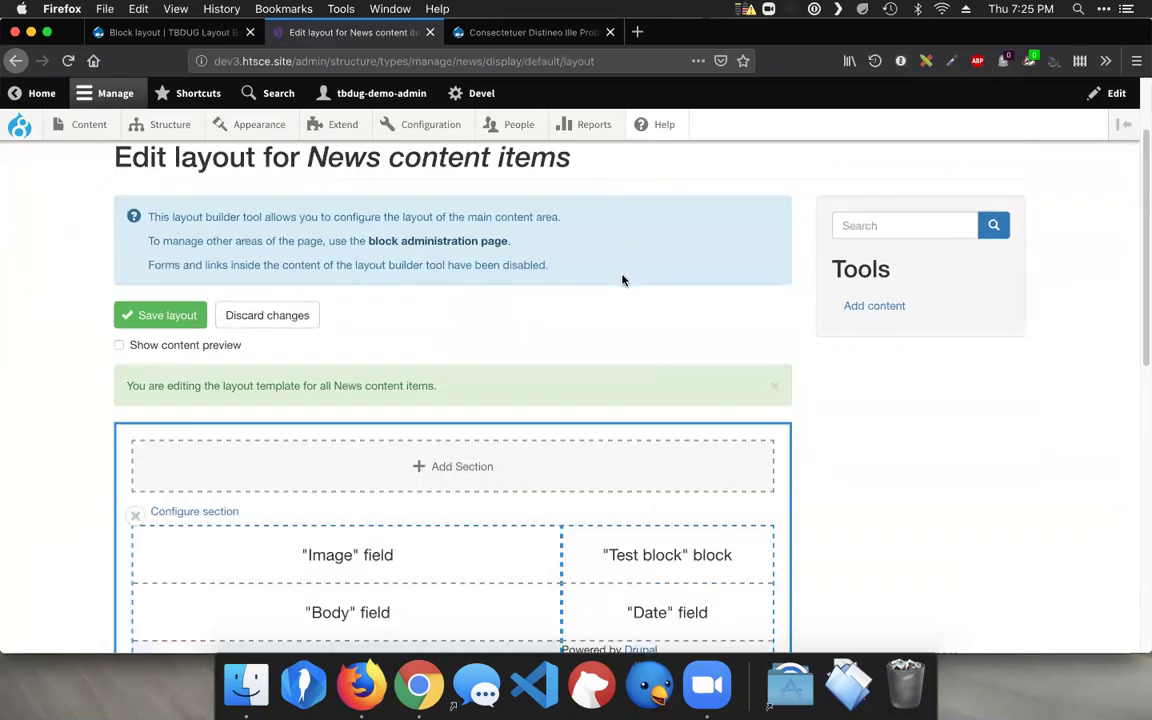
scroll(622, 280, down, 2)
scroll(624, 279, up, 2)
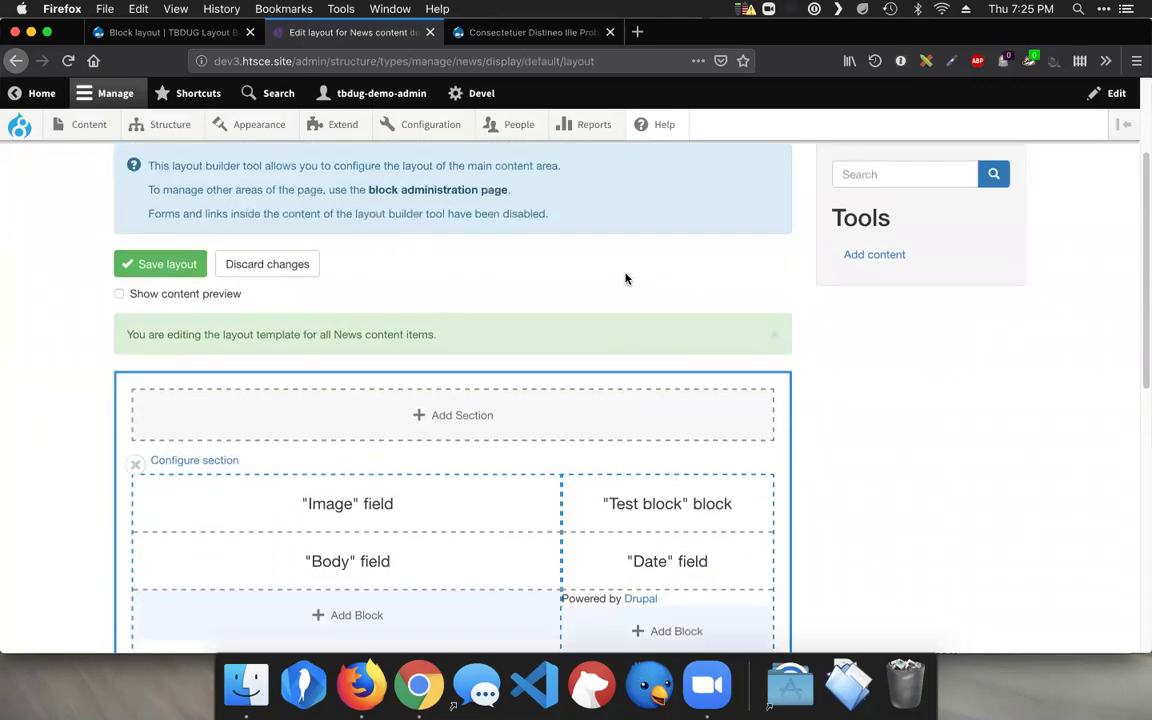
scroll(535, 400, down, 3)
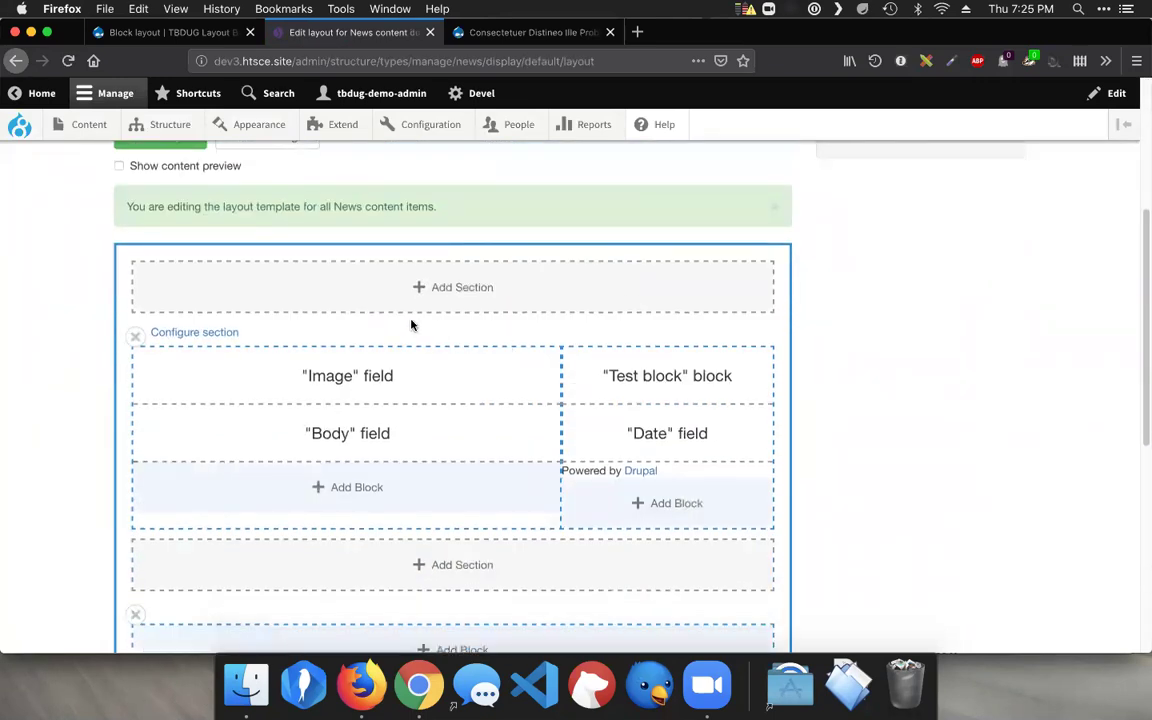
click(375, 490)
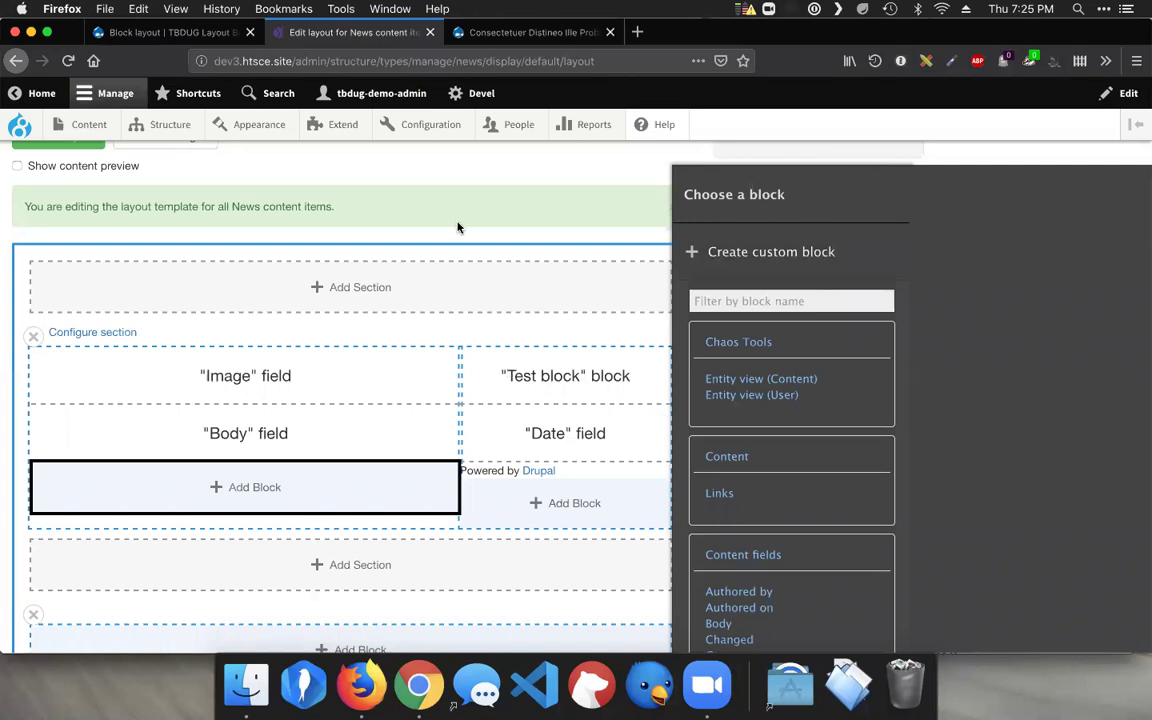
click(70, 72)
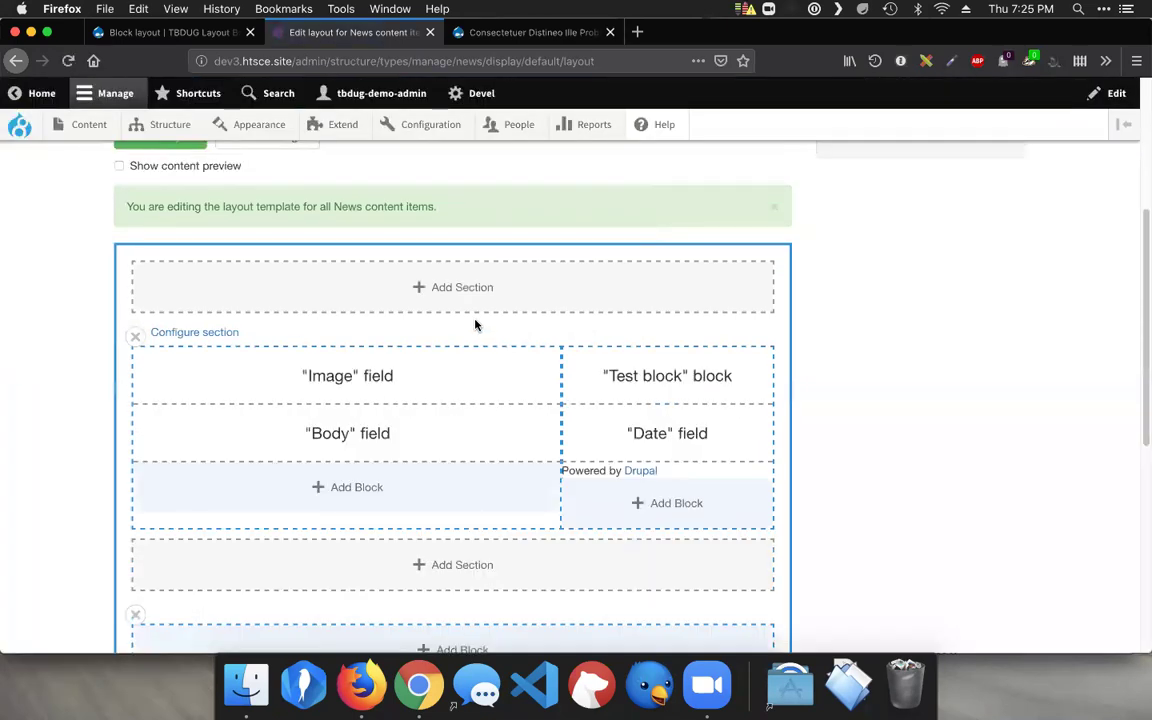
scroll(475, 325, up, 5)
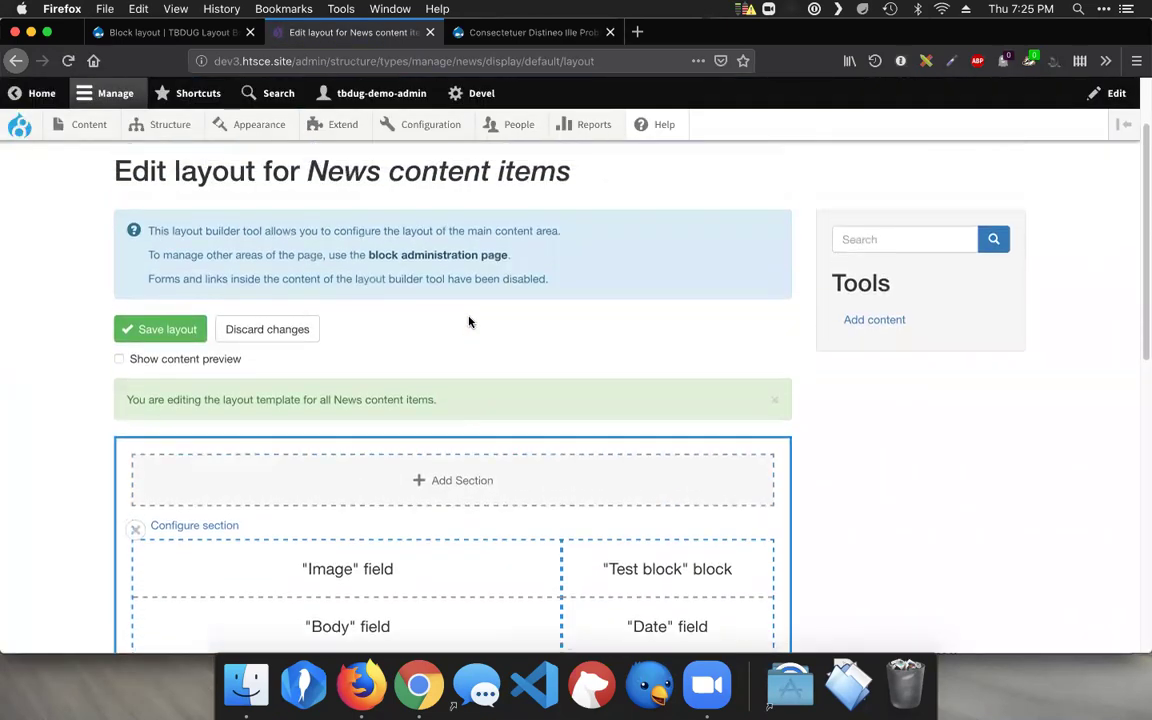
scroll(469, 321, up, 1)
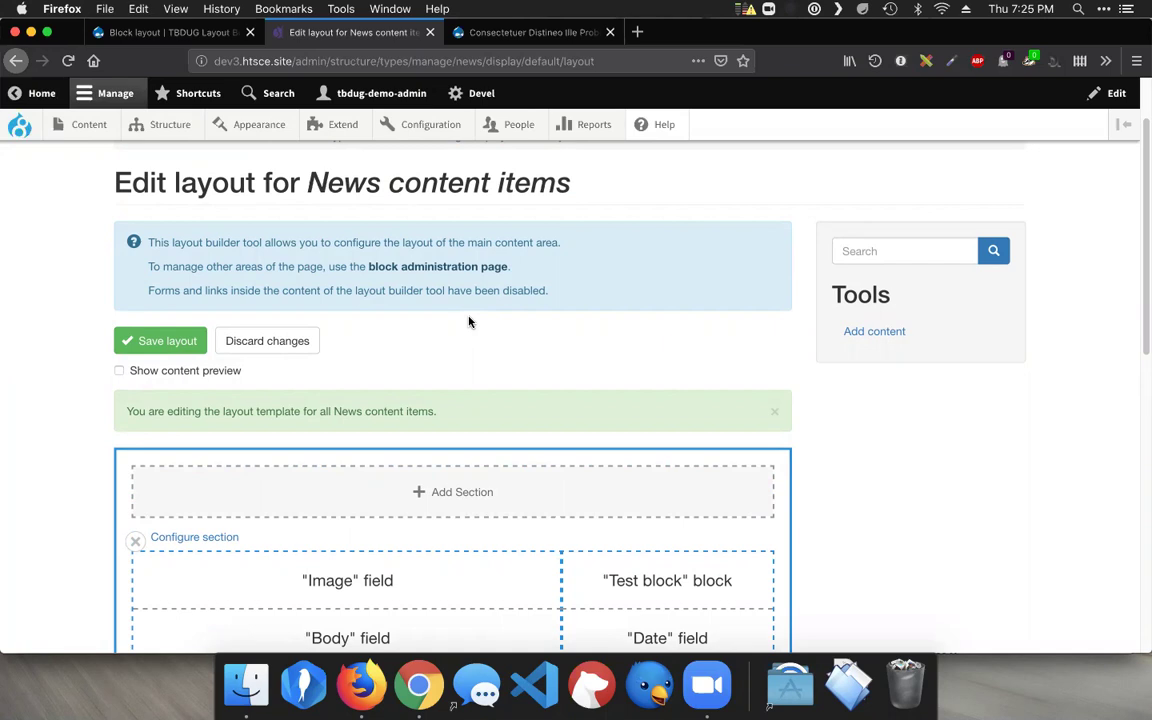
Return to the block layout tab, open the Appearance page, and examine the installed themes and administration theme setting.
click(110, 33)
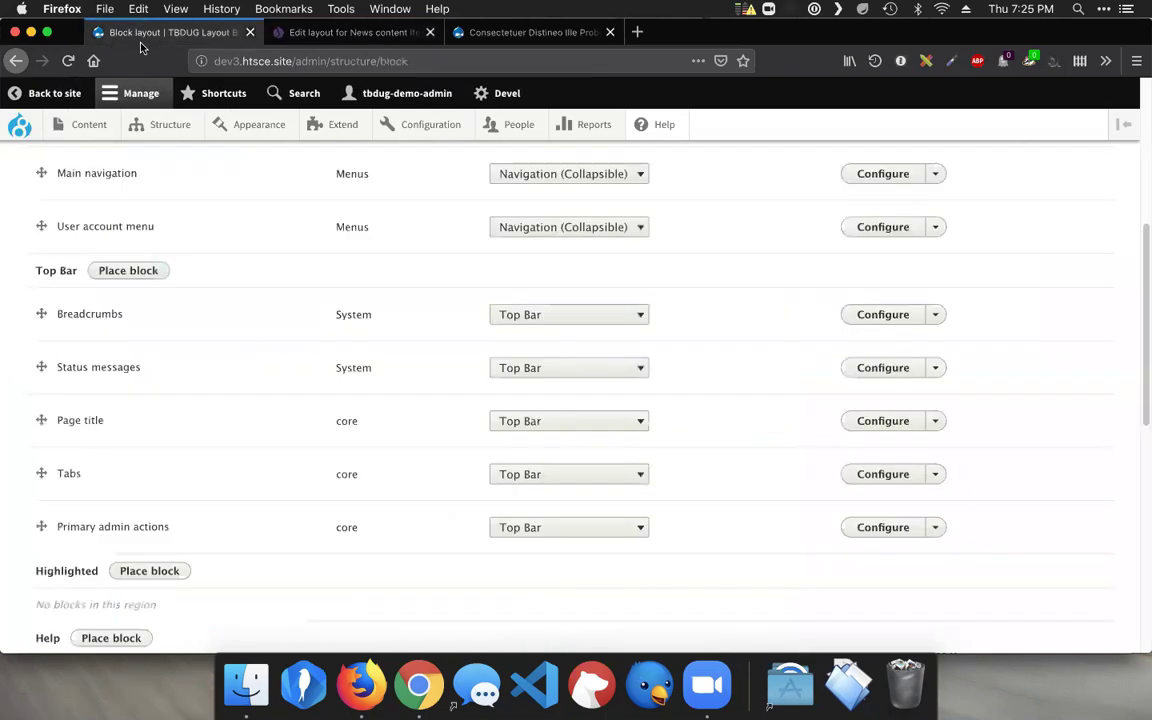
click(233, 128)
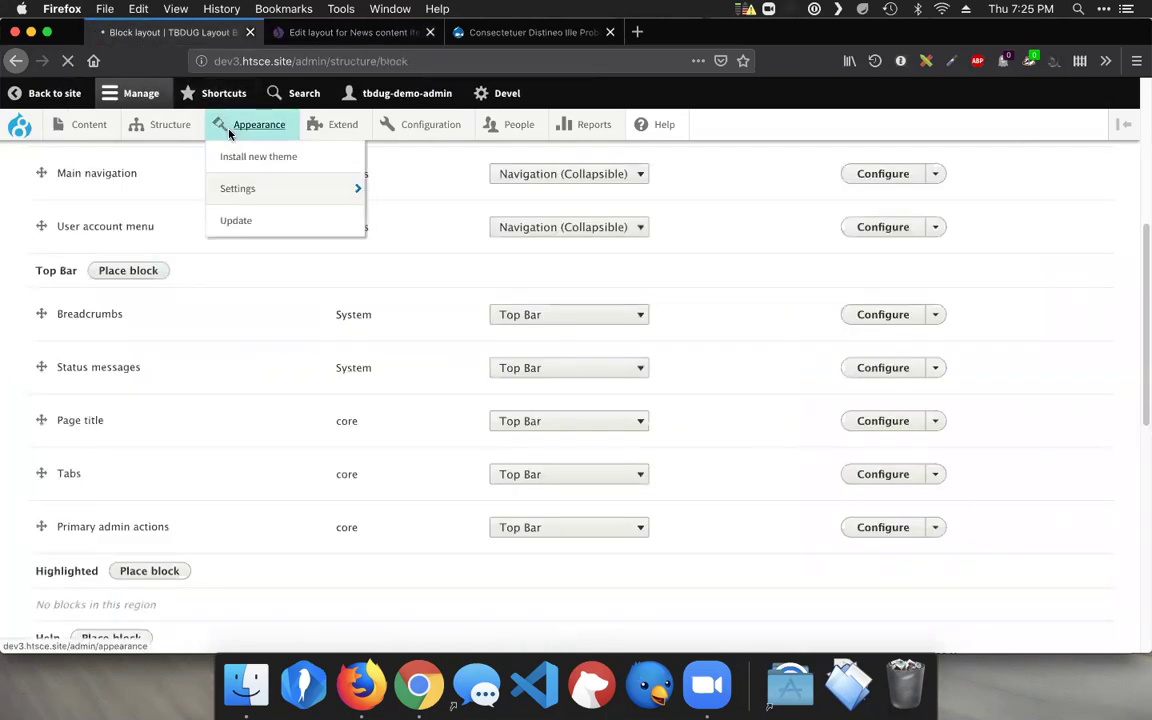
scroll(298, 363, down, 10)
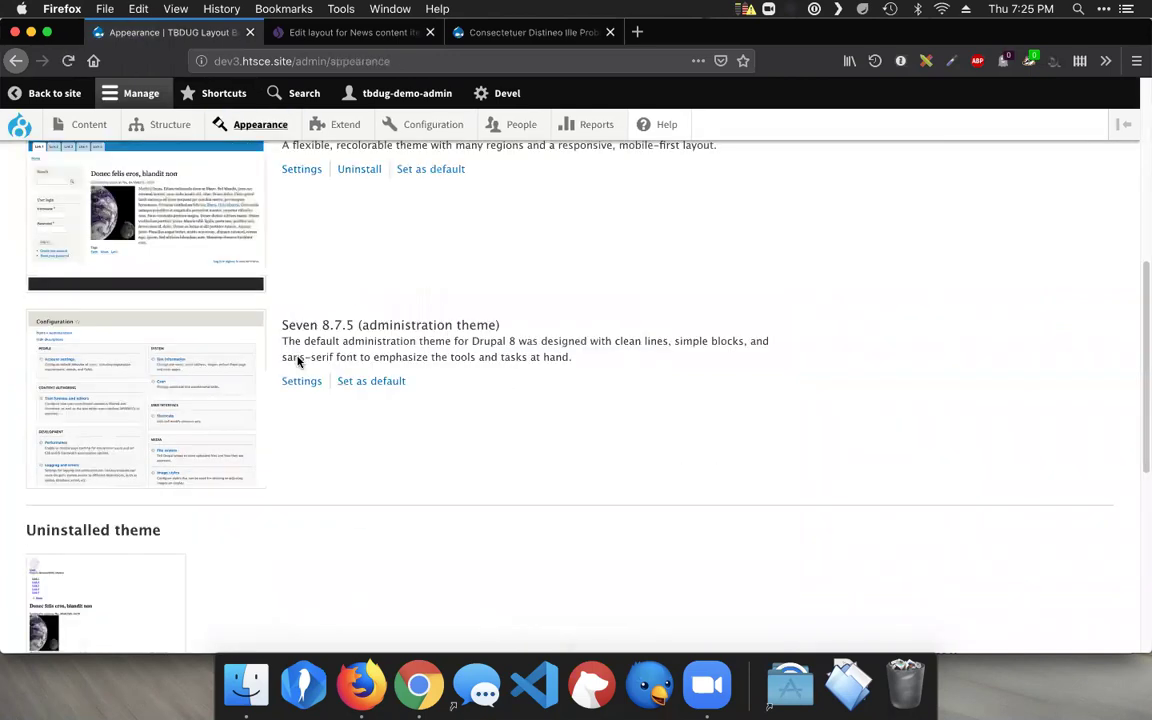
scroll(293, 354, down, 4)
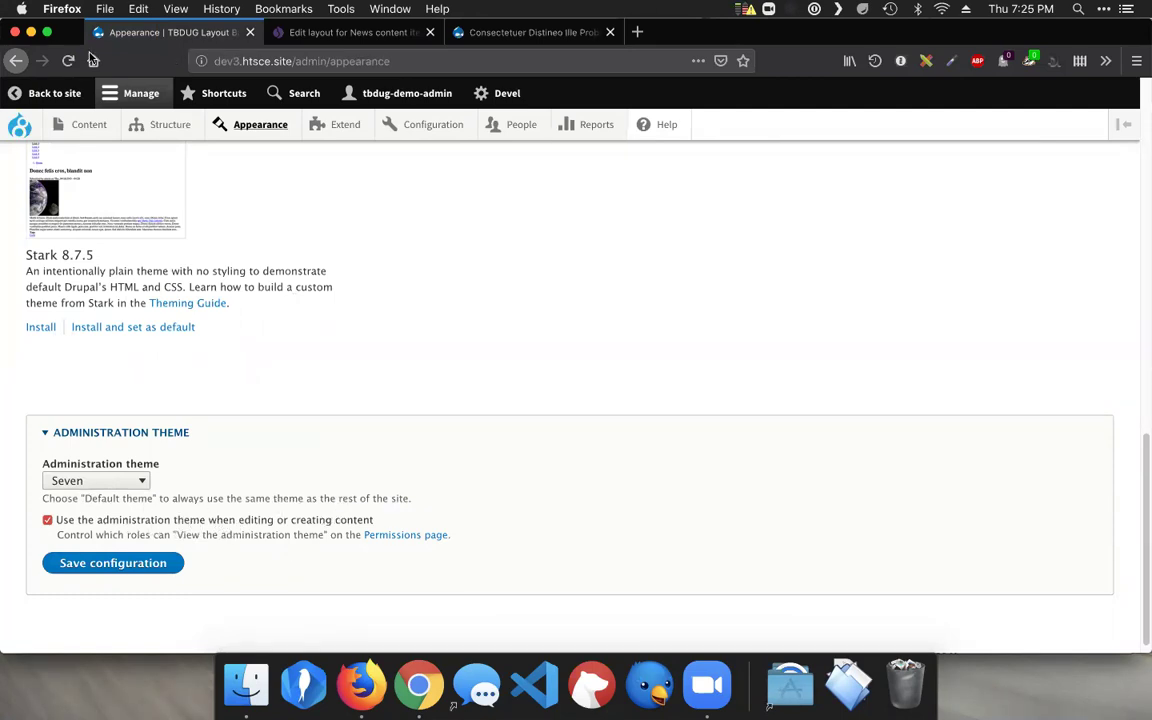
Return to the News layout editor and examine how its sections and surrounding page appear in the default theme.
click(295, 33)
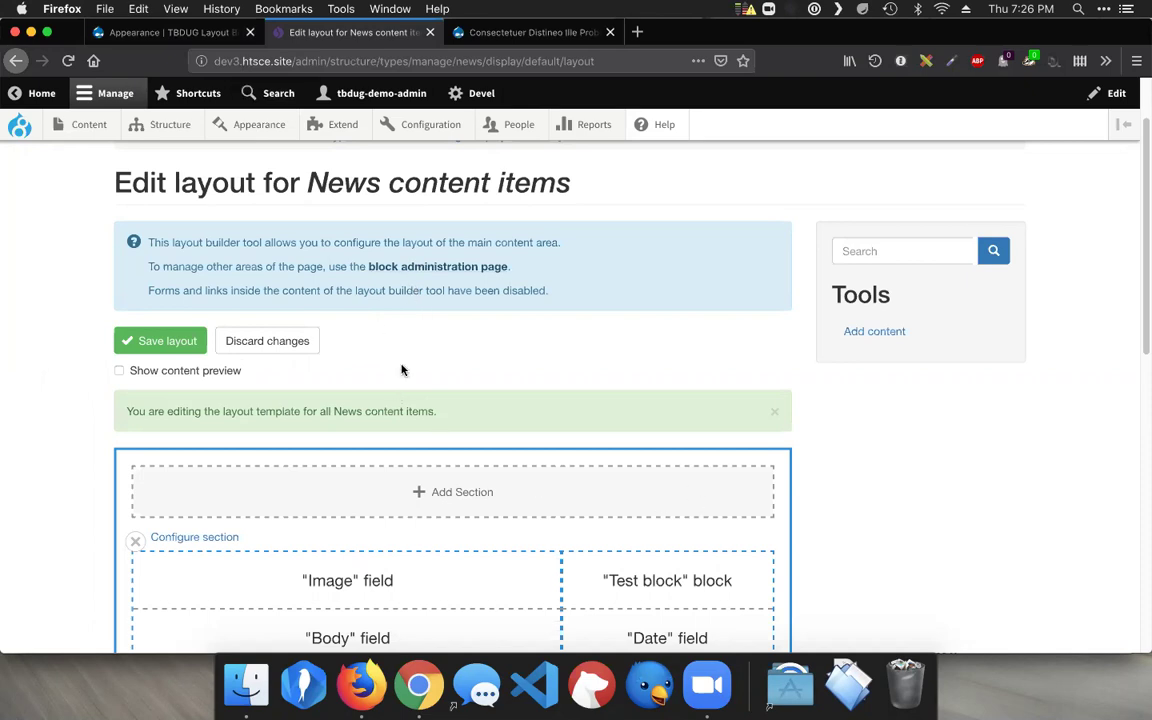
scroll(399, 321, down, 5)
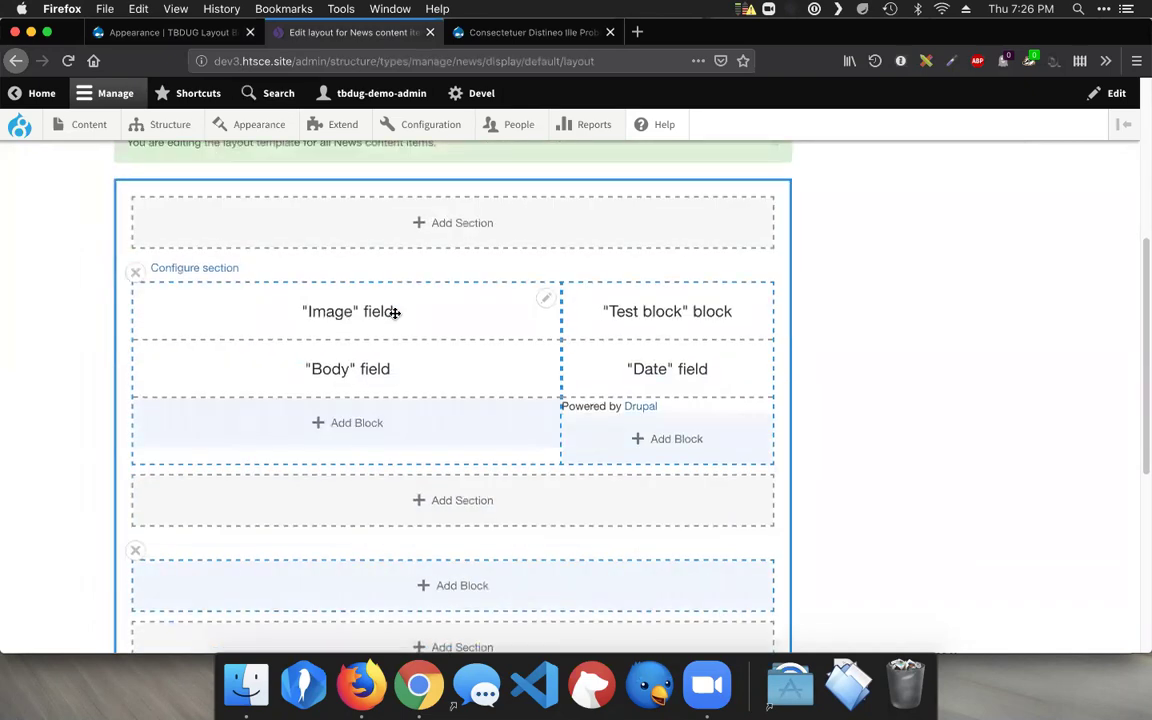
scroll(383, 262, up, 5)
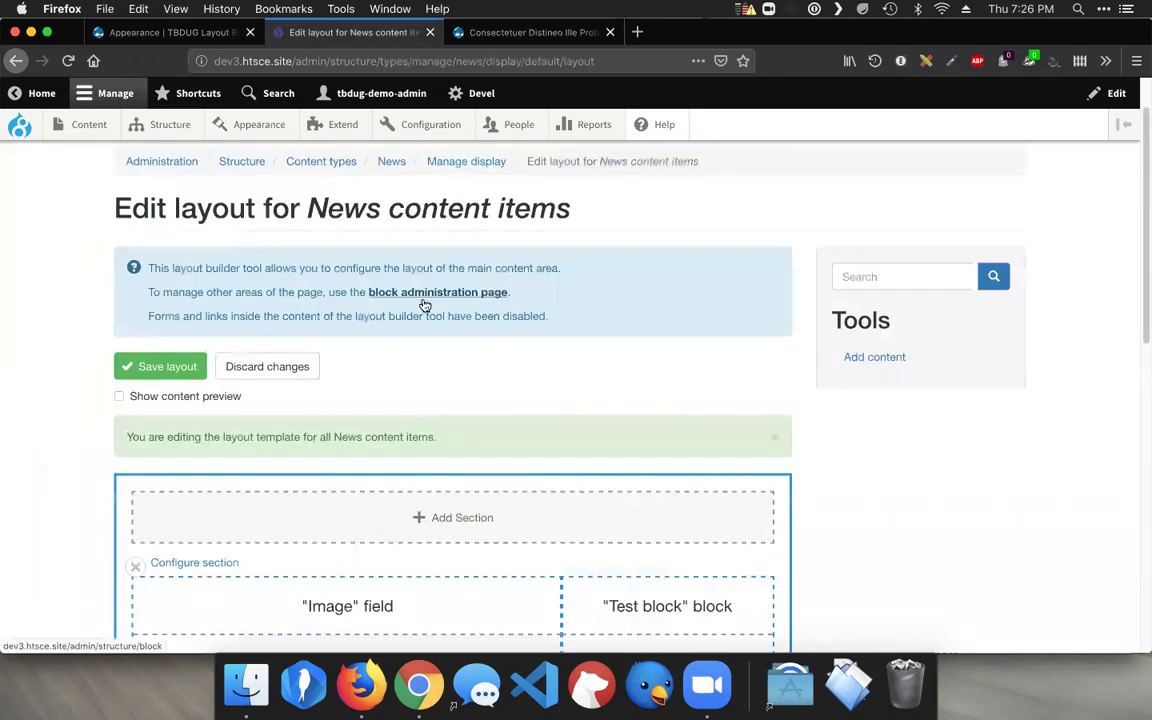
scroll(422, 306, down, 3)
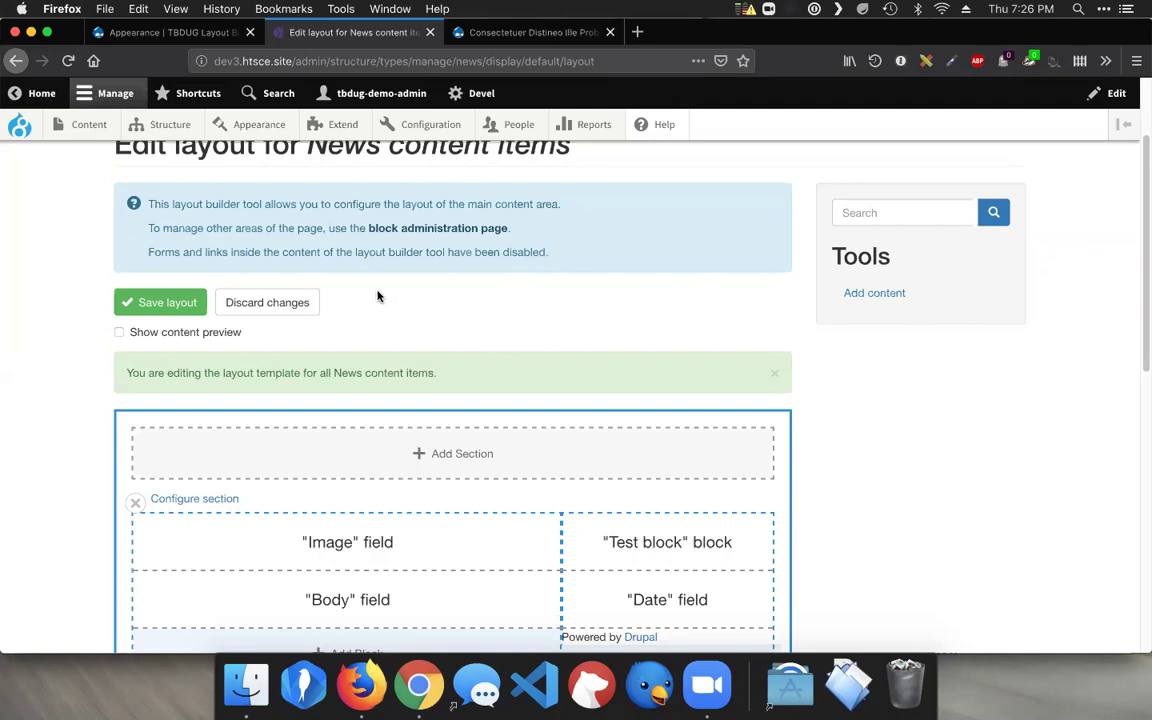
scroll(378, 296, up, 3)
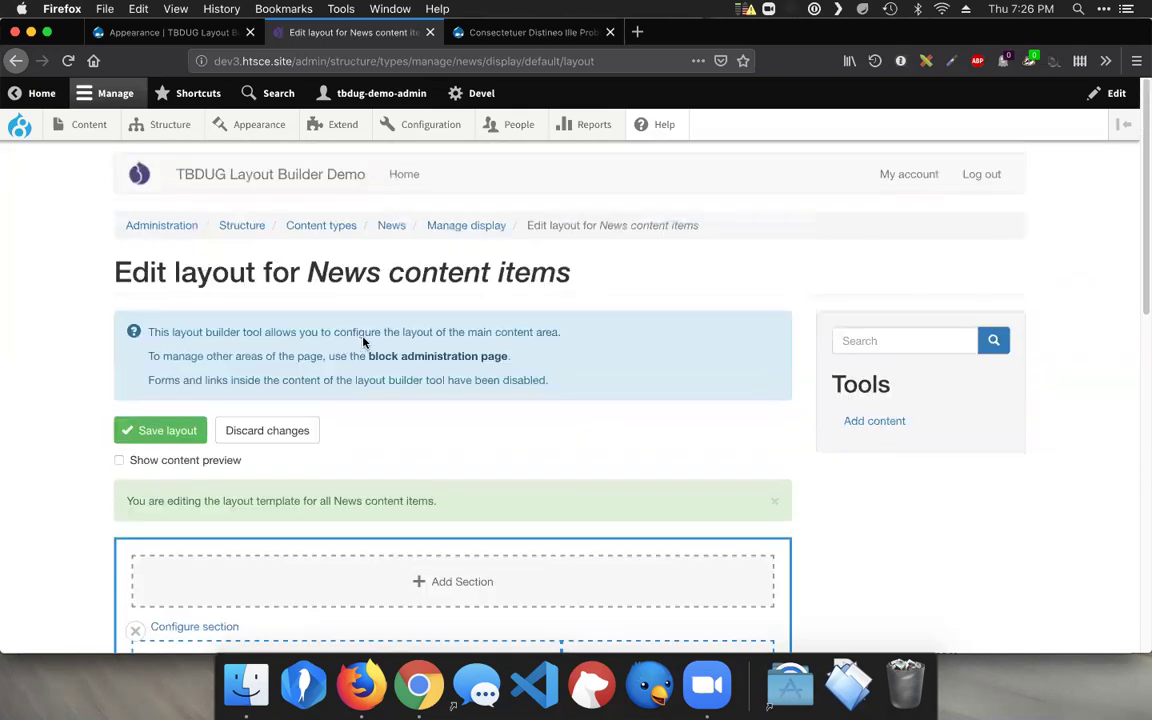
scroll(364, 337, down, 8)
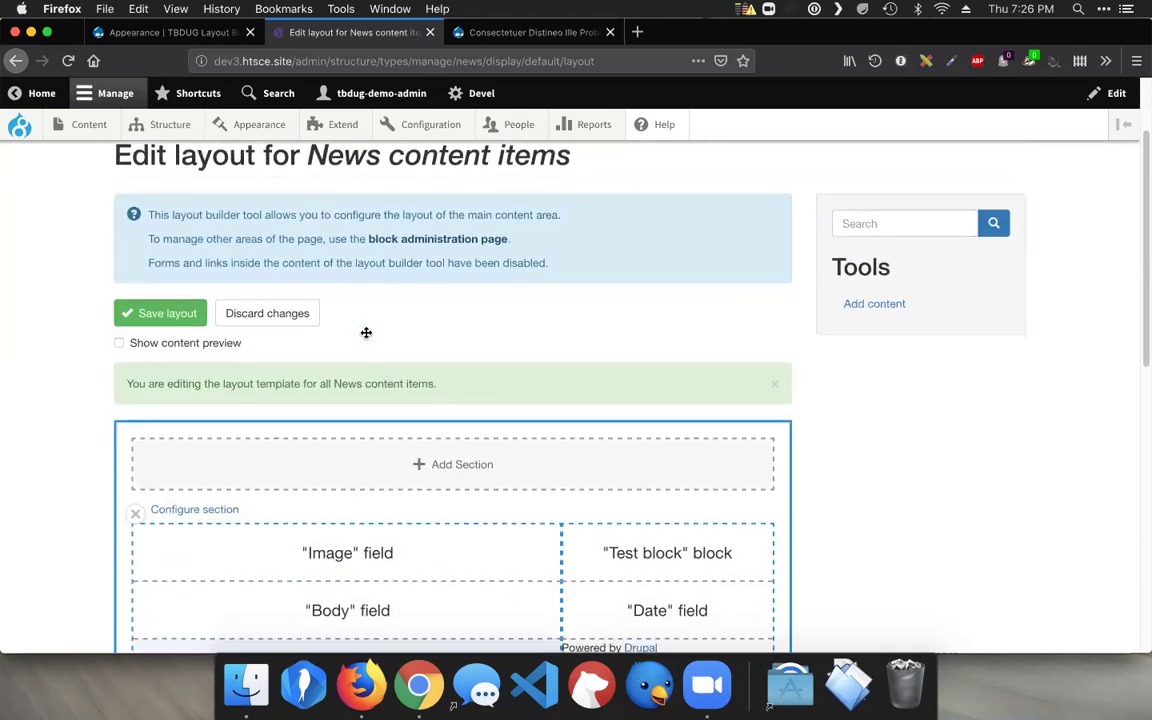
scroll(366, 329, up, 8)
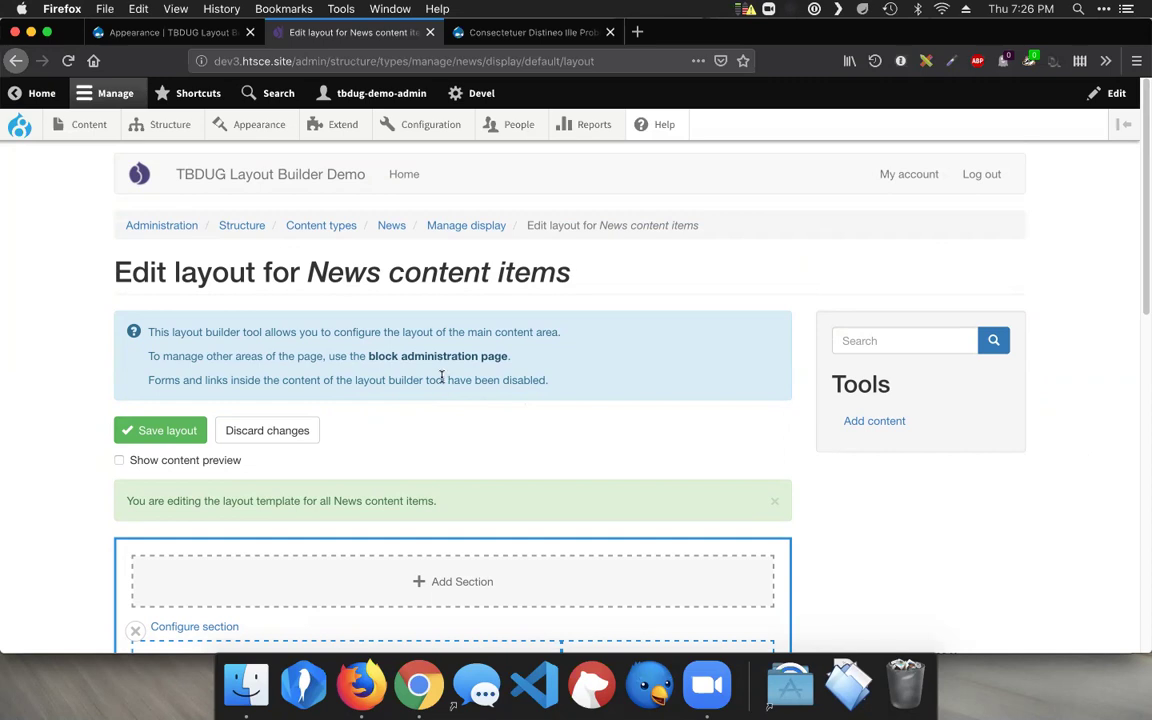
Go back to the Appearance tab and open the Block layout page there to review the Bootstrap theme's regions.
click(136, 31)
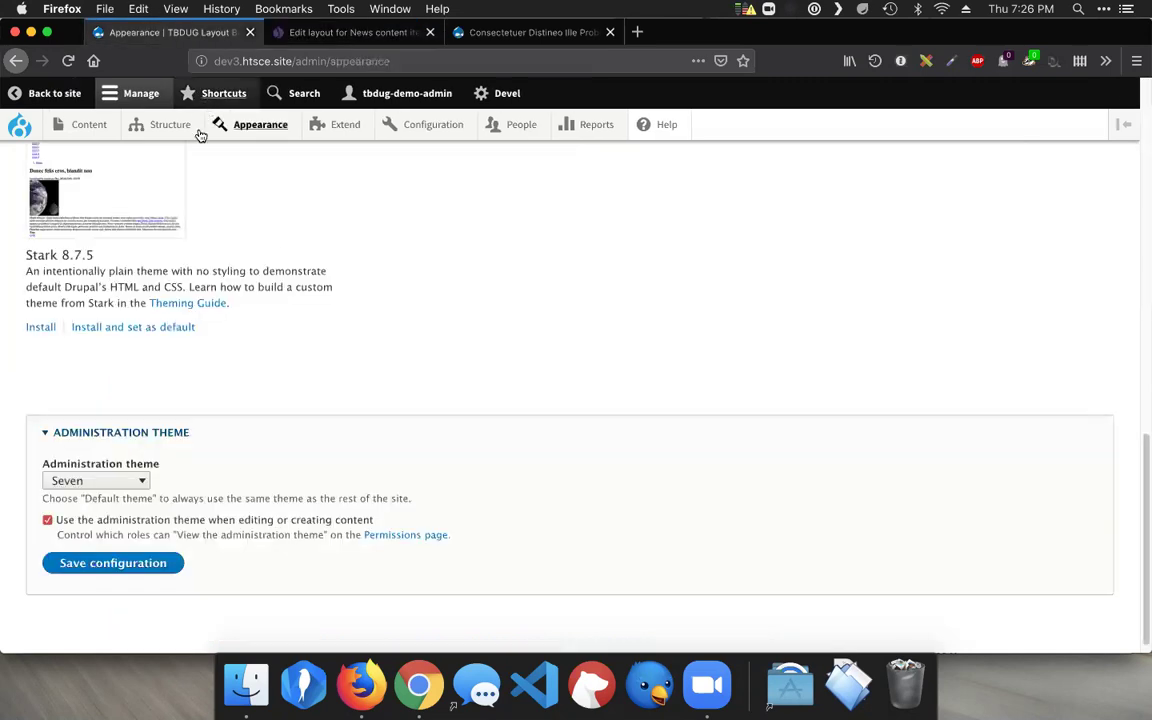
mouse_move(198, 136)
click(222, 163)
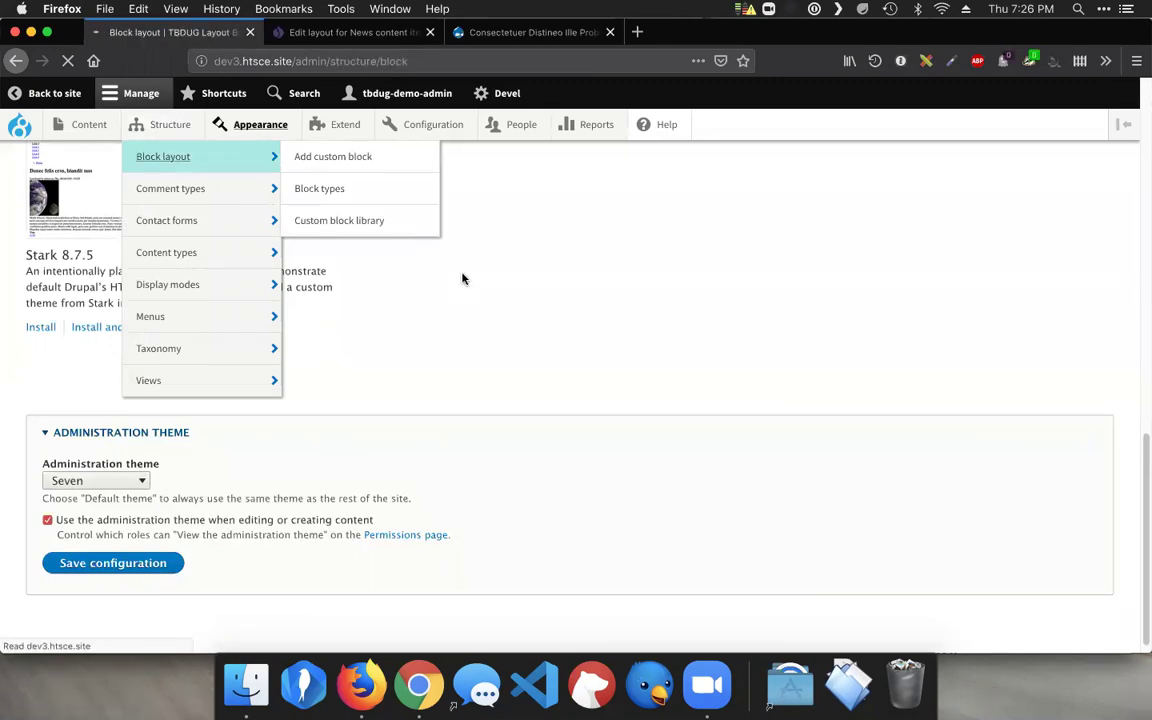
scroll(500, 285, down, 5)
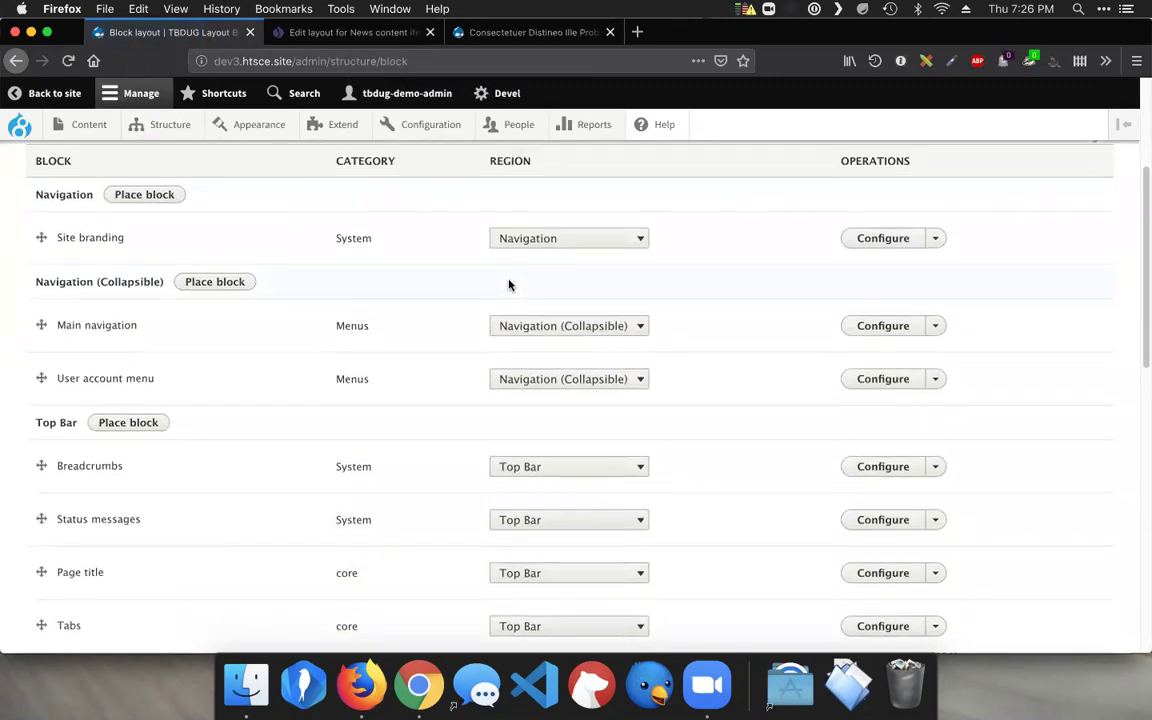
Review the Bootstrap block regions down to Content and compare them with the sections and blocks in the News layout editor.
scroll(508, 285, down, 5)
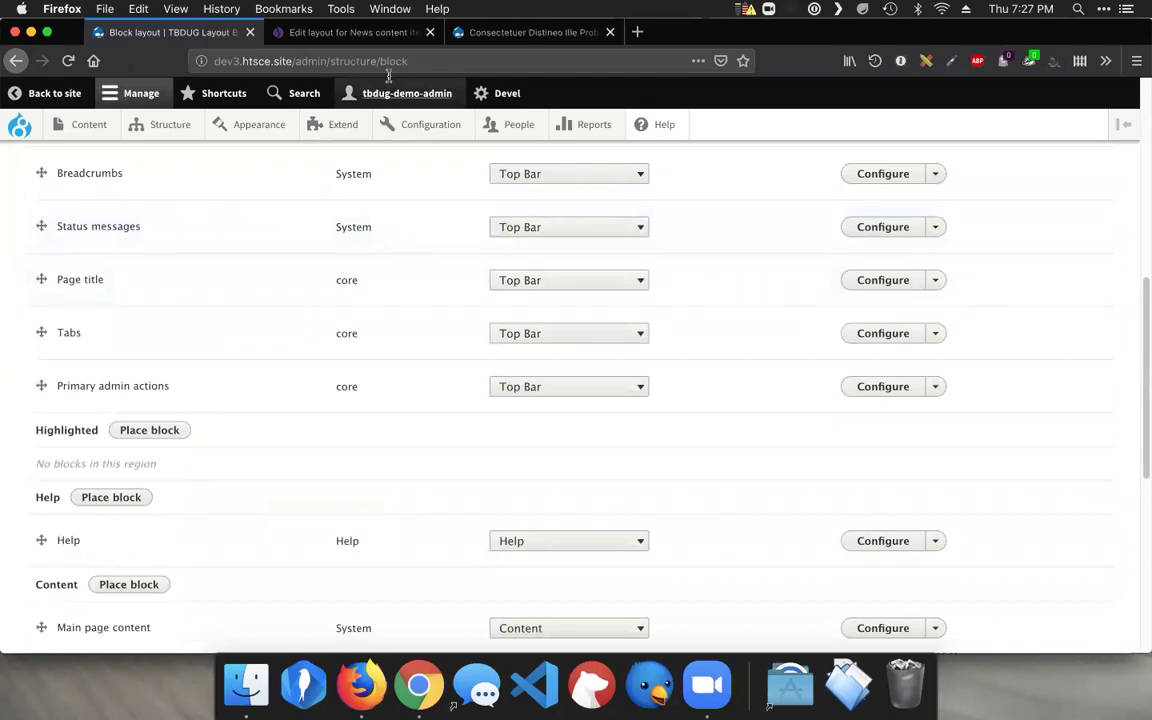
click(358, 33)
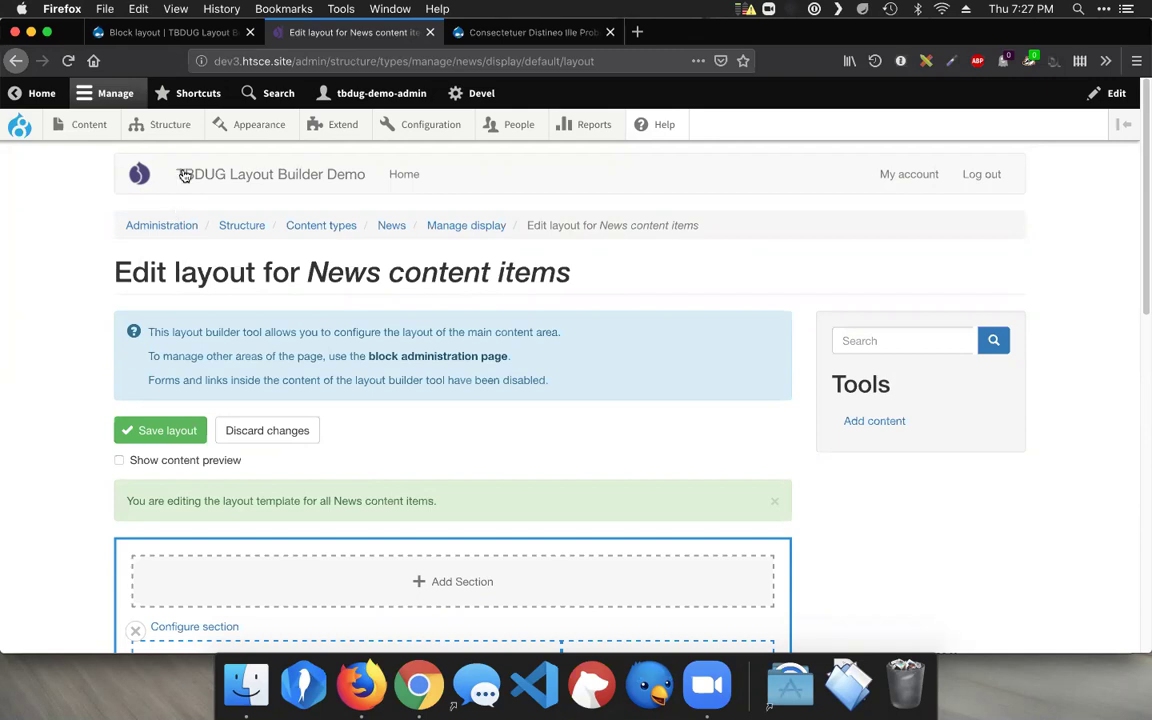
mouse_move(197, 128)
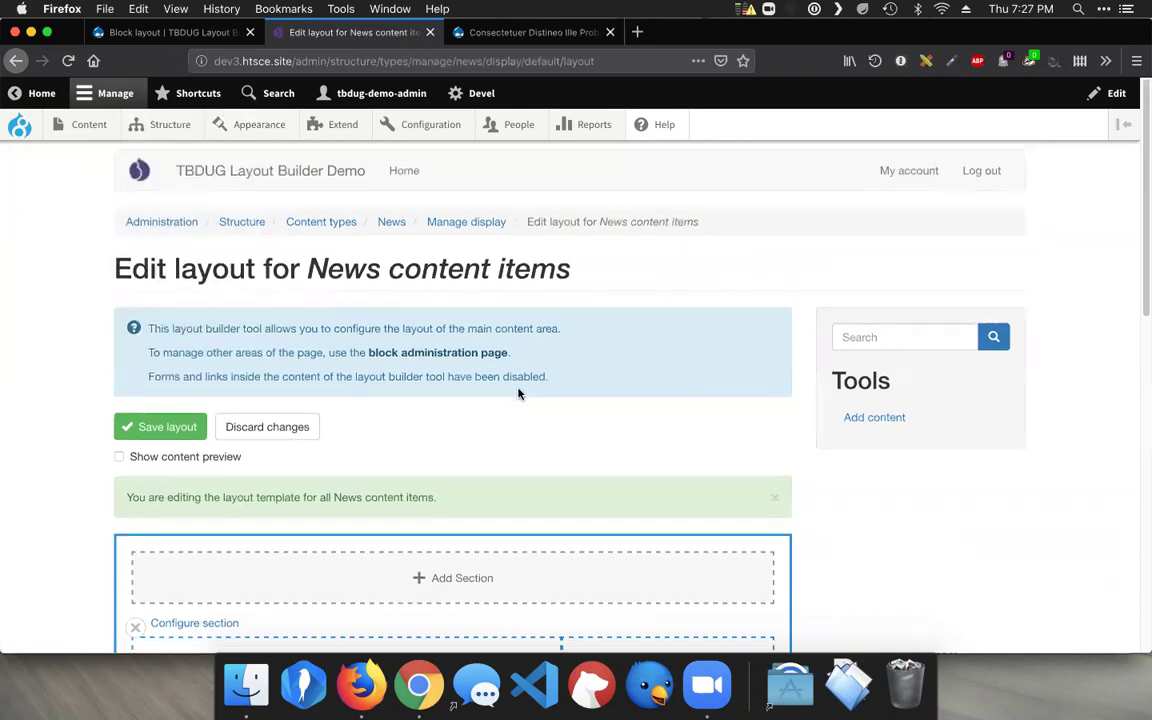
scroll(519, 393, down, 3)
scroll(398, 428, down, 3)
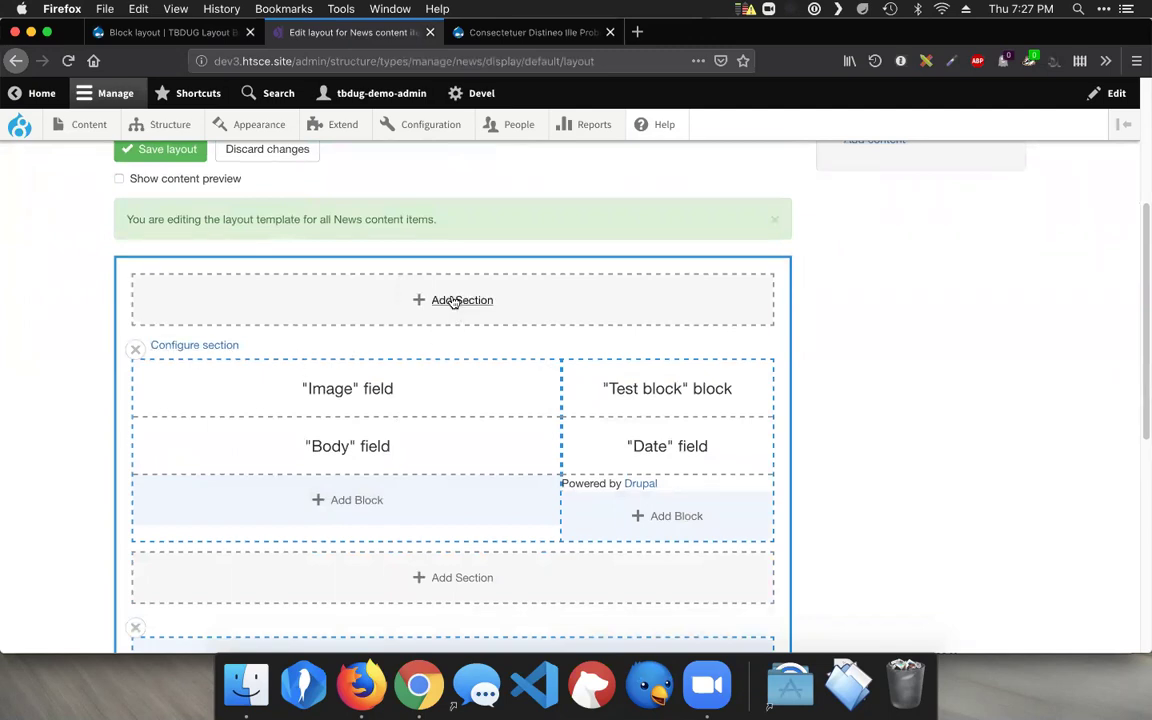
scroll(460, 380, down, 2)
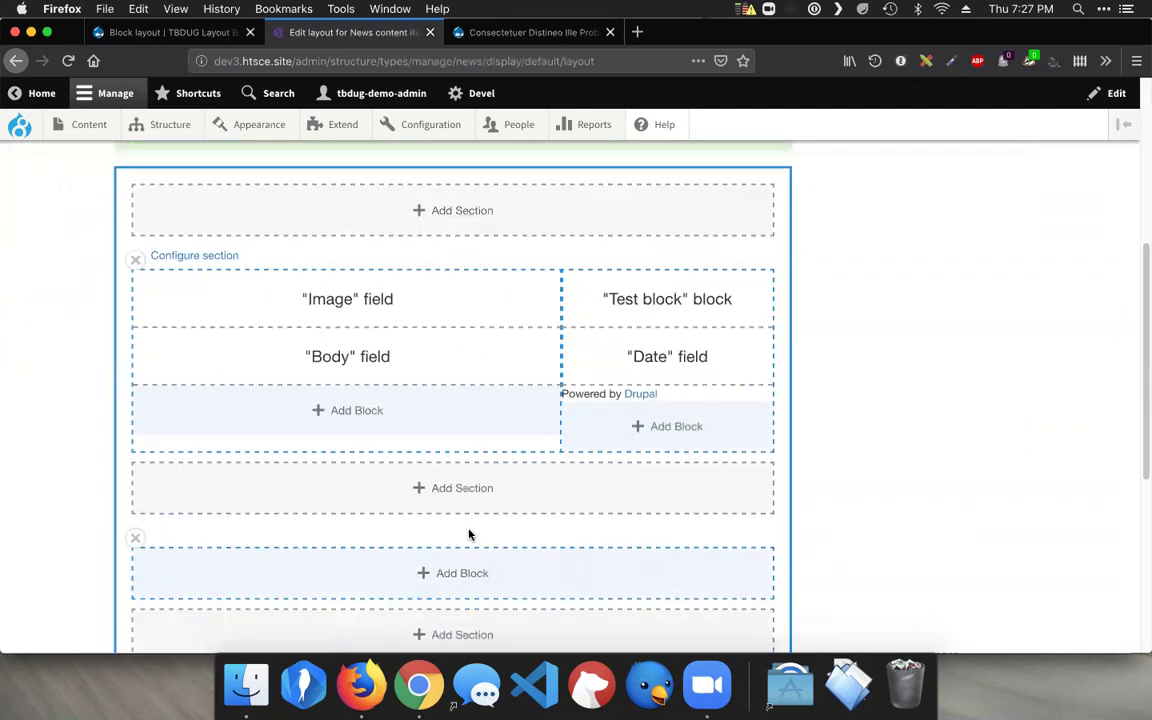
scroll(474, 528, up, 1)
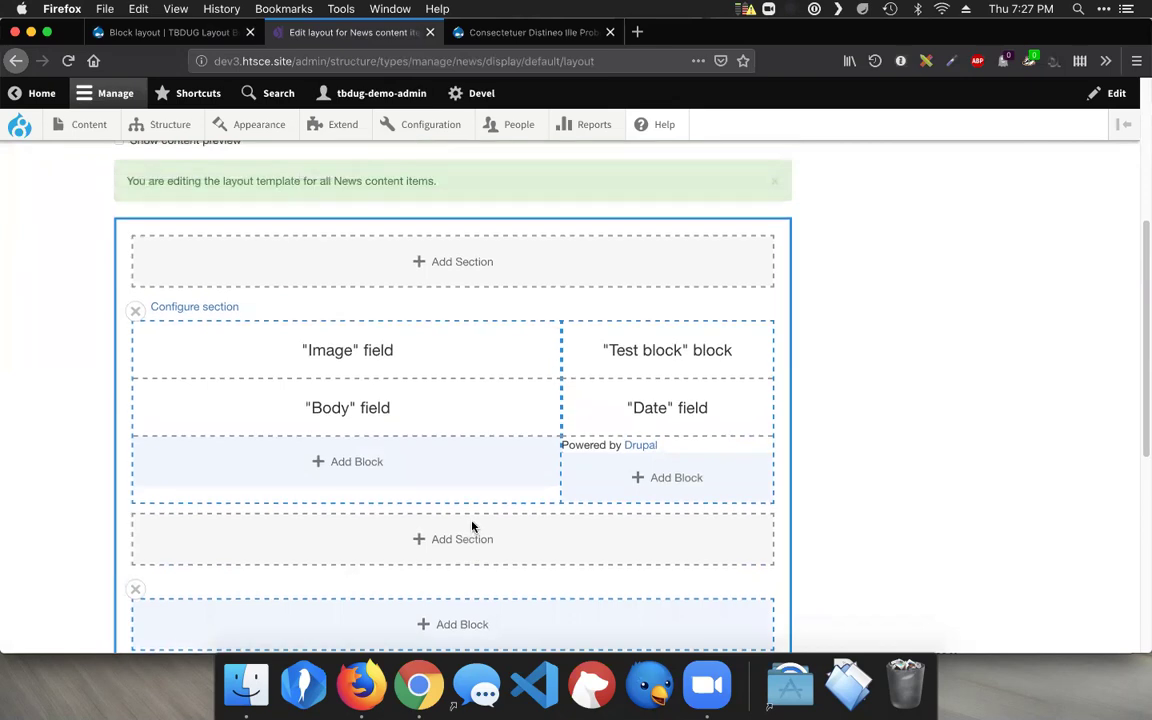
scroll(470, 527, up, 2)
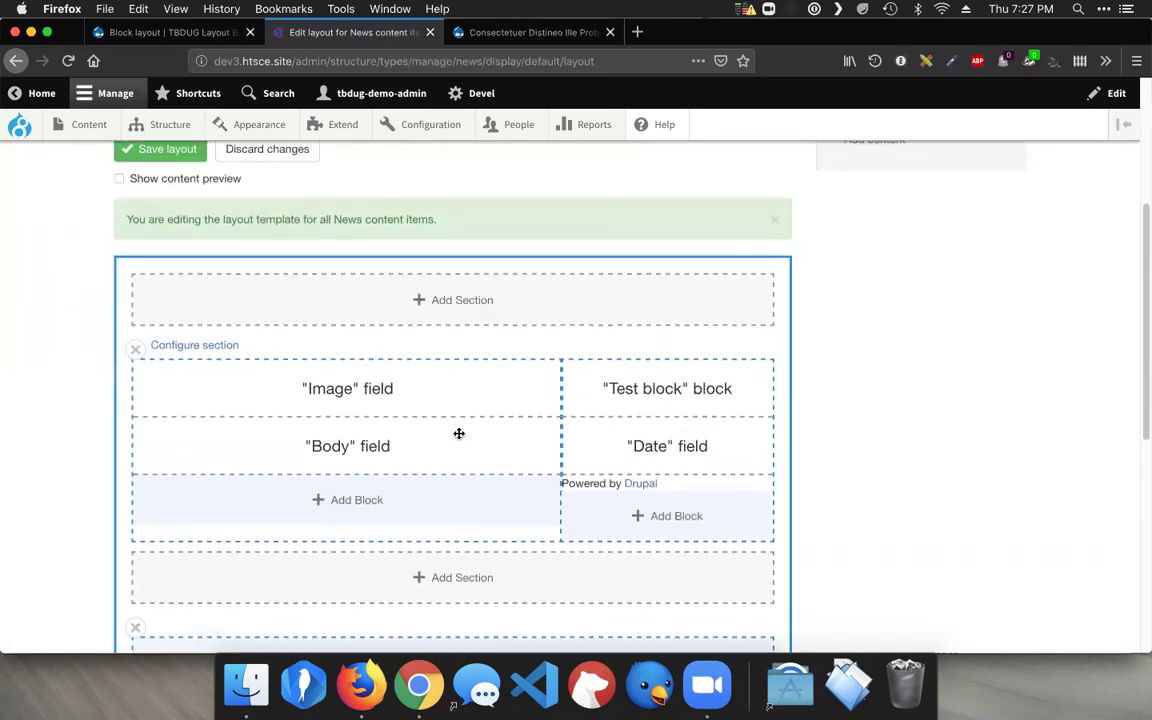
Open the Image field's block configuration in the News layout, update it with its existing settings, and save the layout.
mouse_move(512, 368)
click(545, 377)
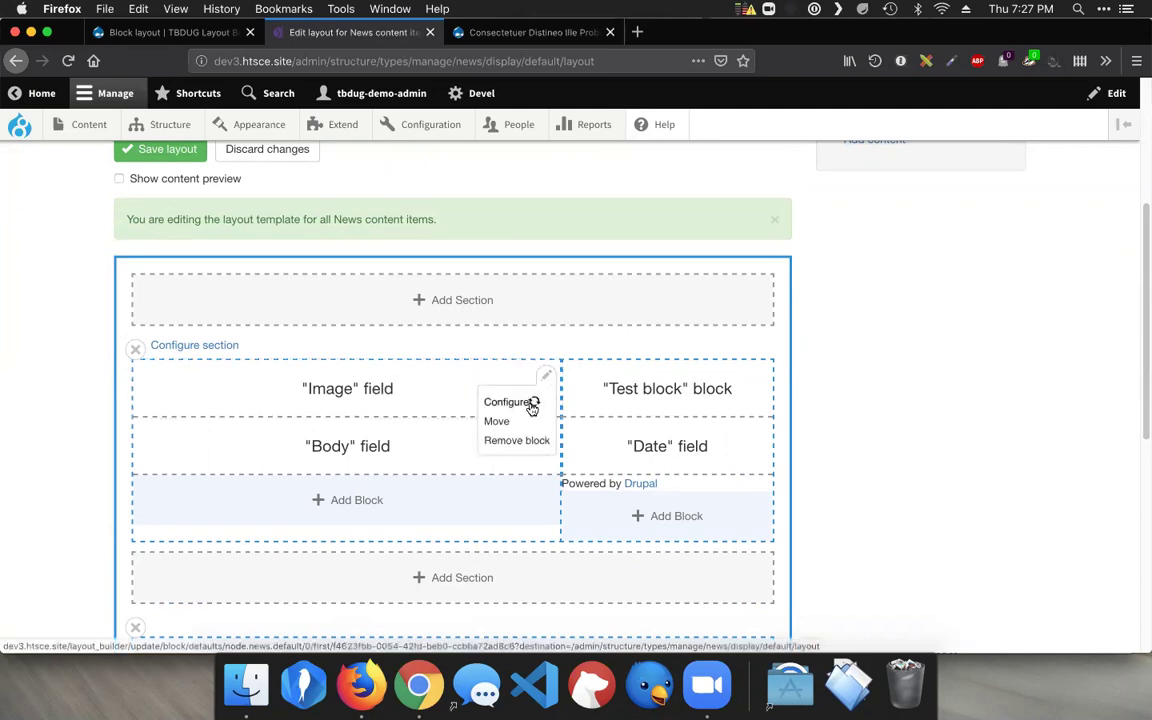
click(536, 400)
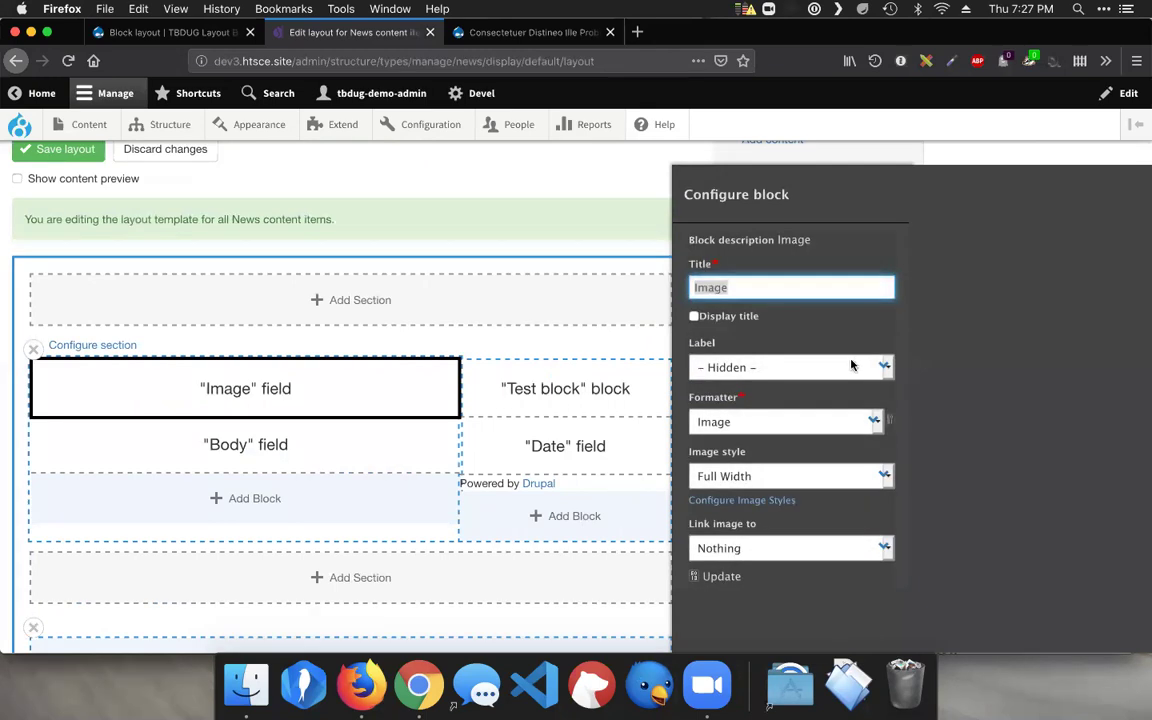
click(843, 368)
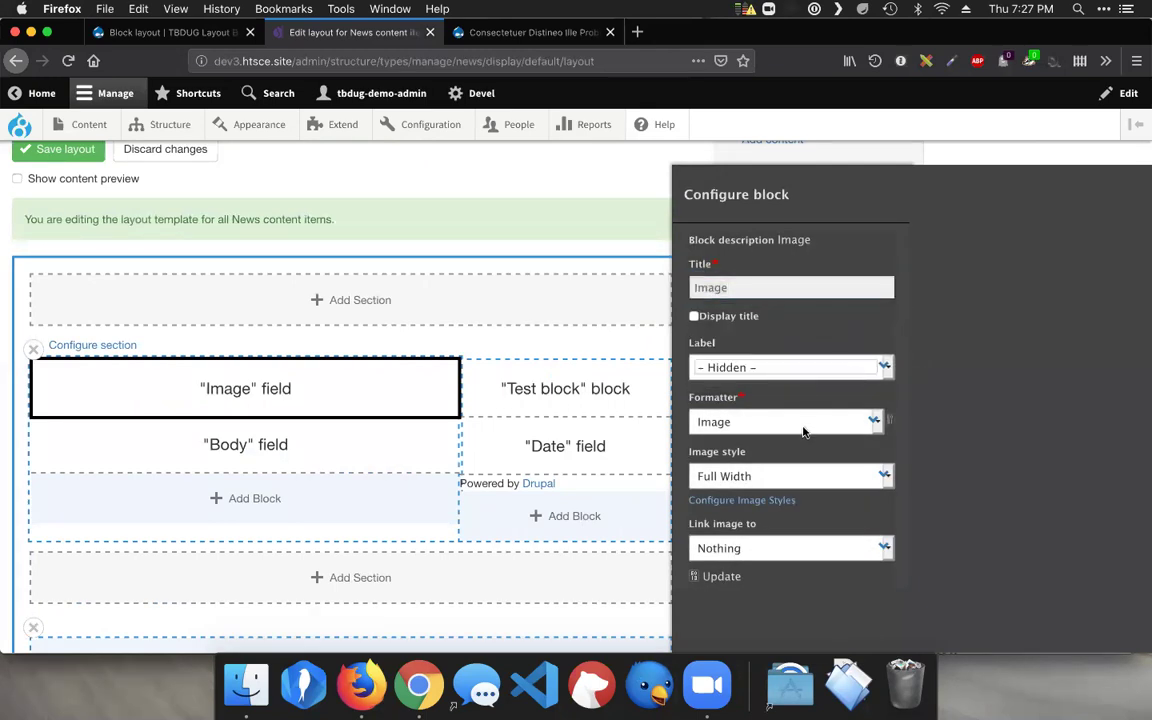
click(699, 580)
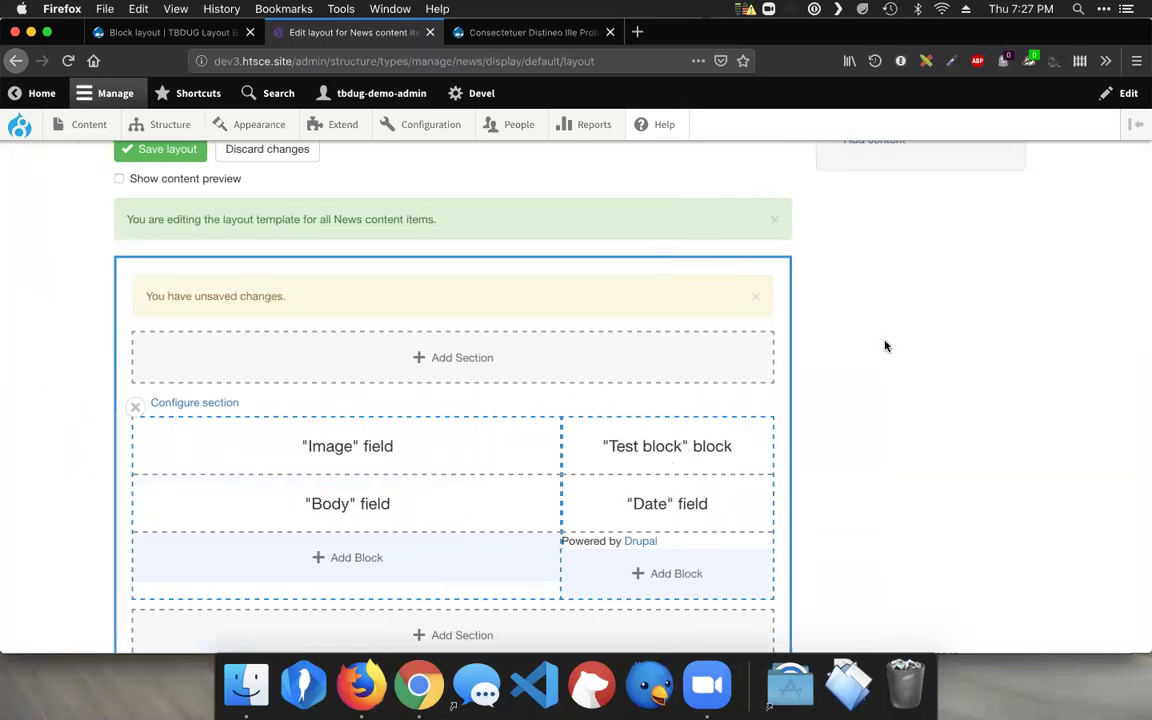
click(172, 150)
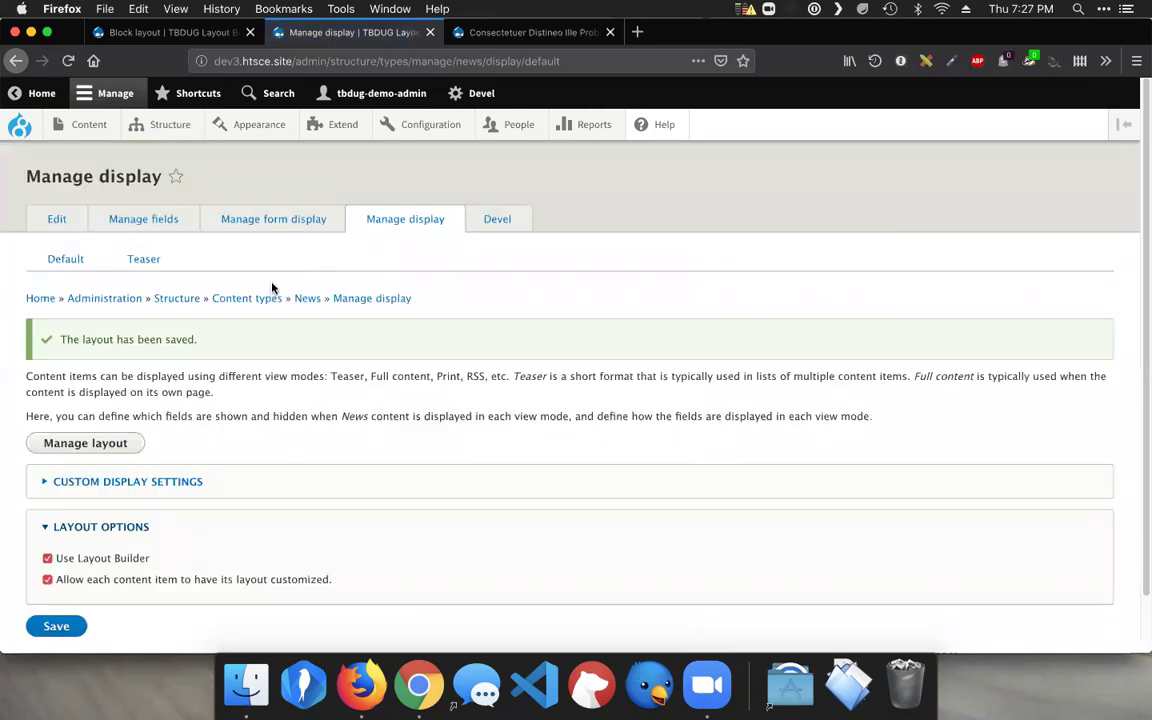
Start adding a new view from the site structure and name it Layout Overrides.
scroll(271, 288, down, 1)
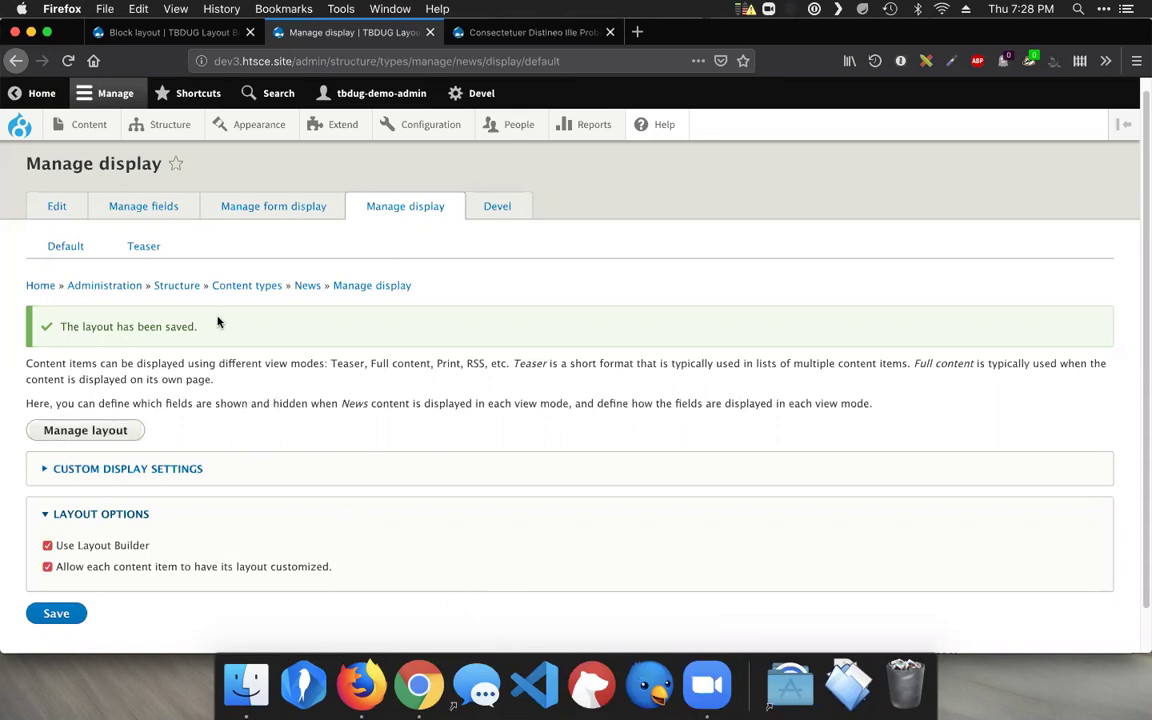
mouse_move(149, 127)
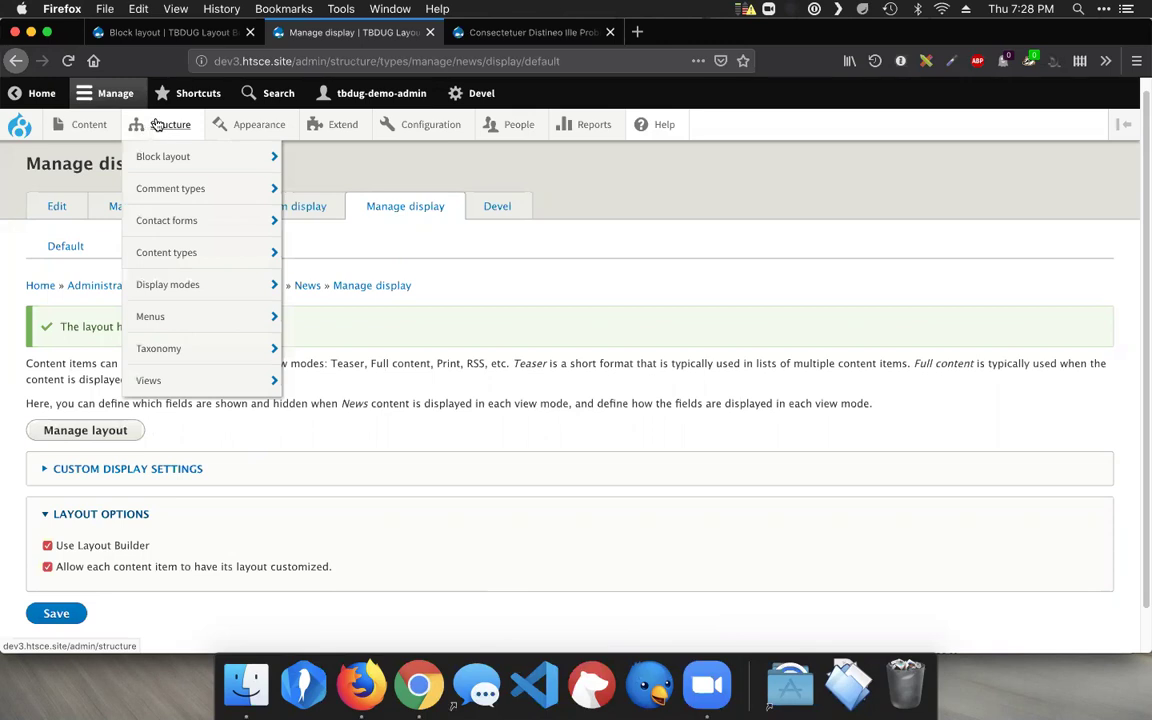
click(305, 382)
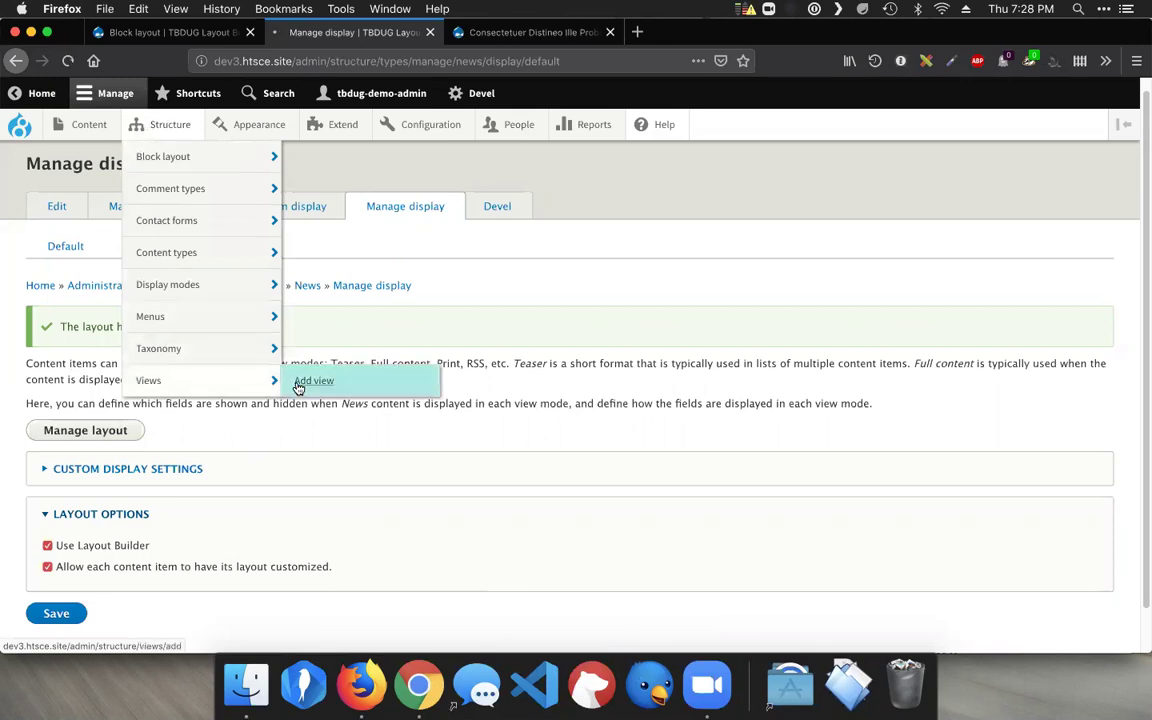
click(252, 294)
text(Layout)
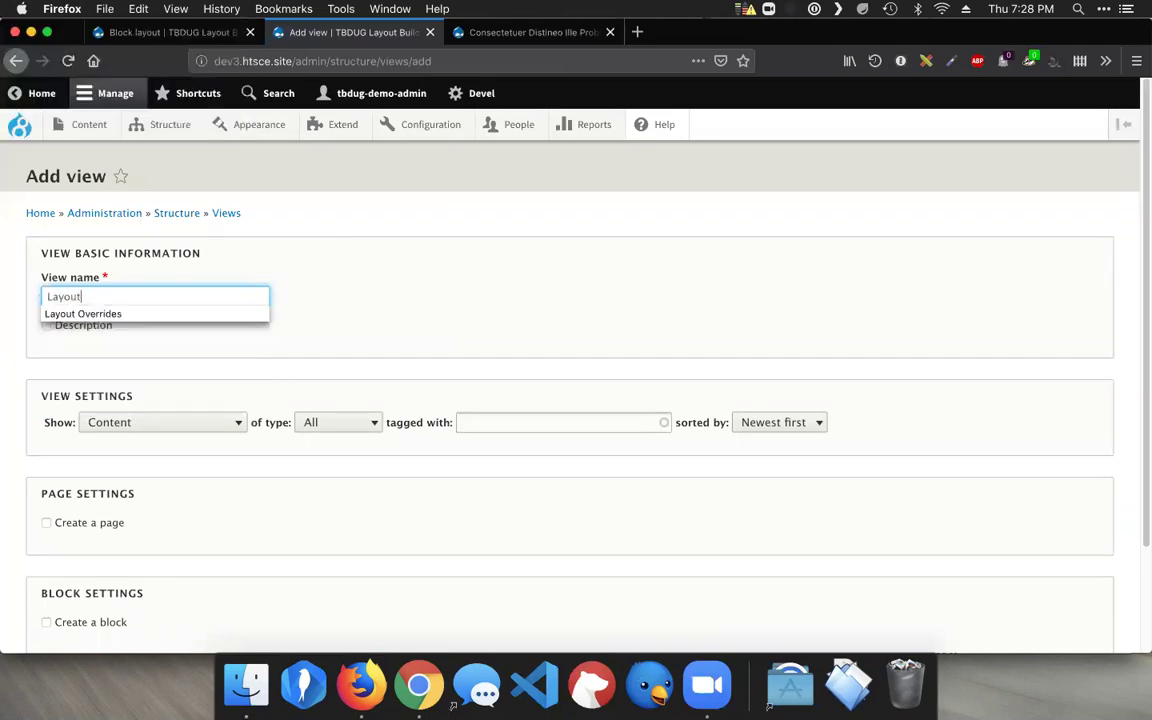
key(Down)
key(Return)
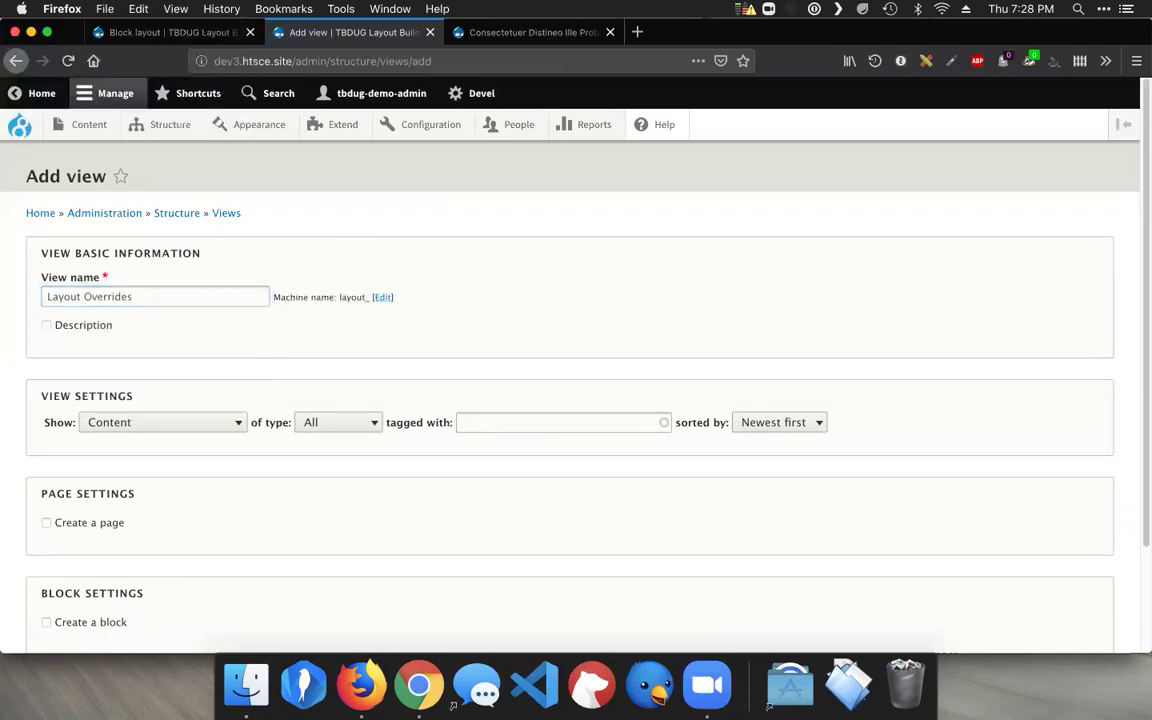
Restrict the Layout Overrides view to content of type News and save it for further editing.
click(344, 419)
click(340, 454)
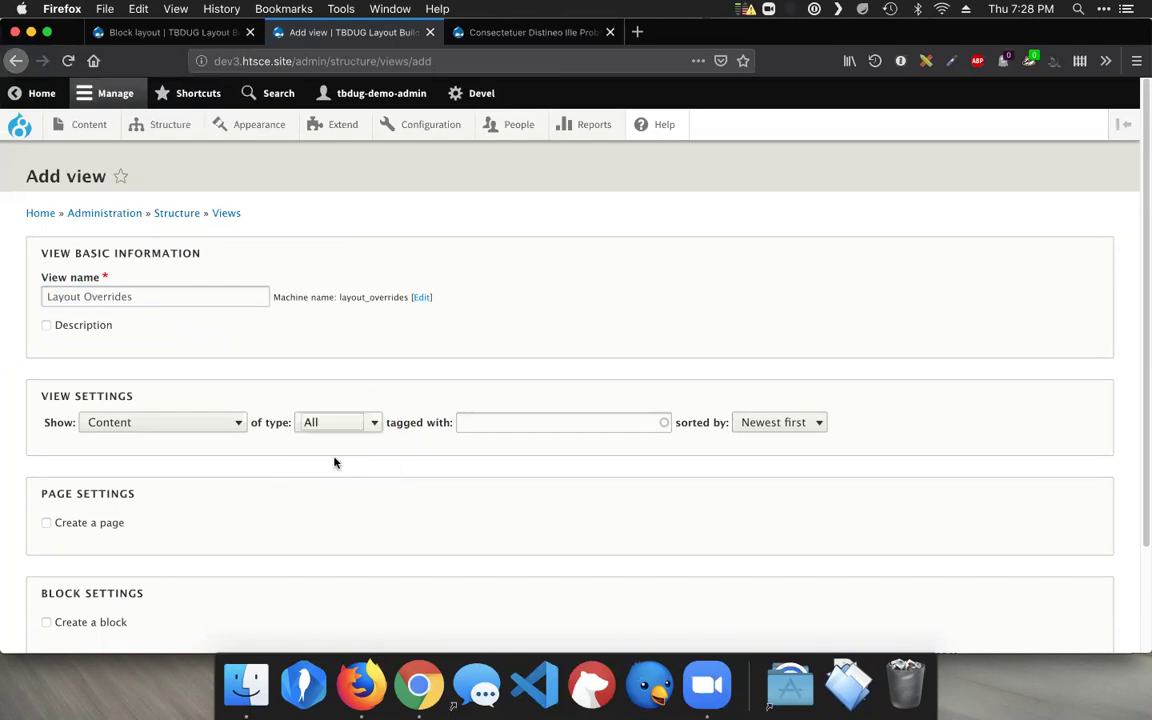
scroll(355, 445, down, 3)
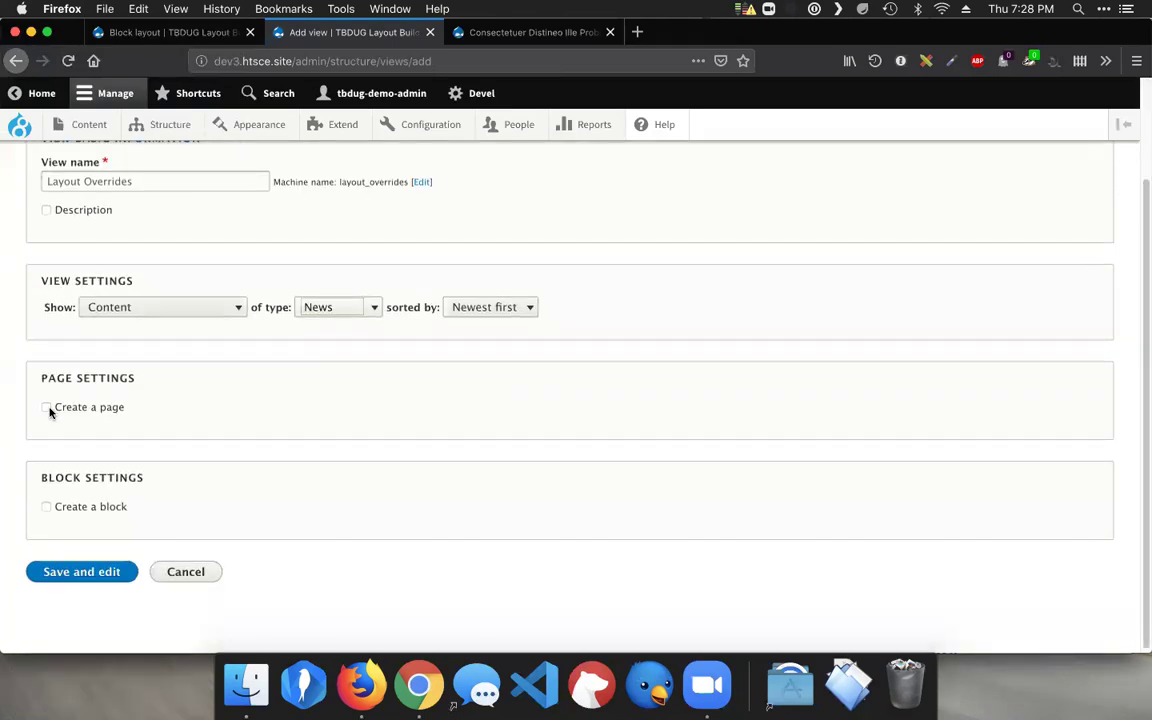
click(108, 571)
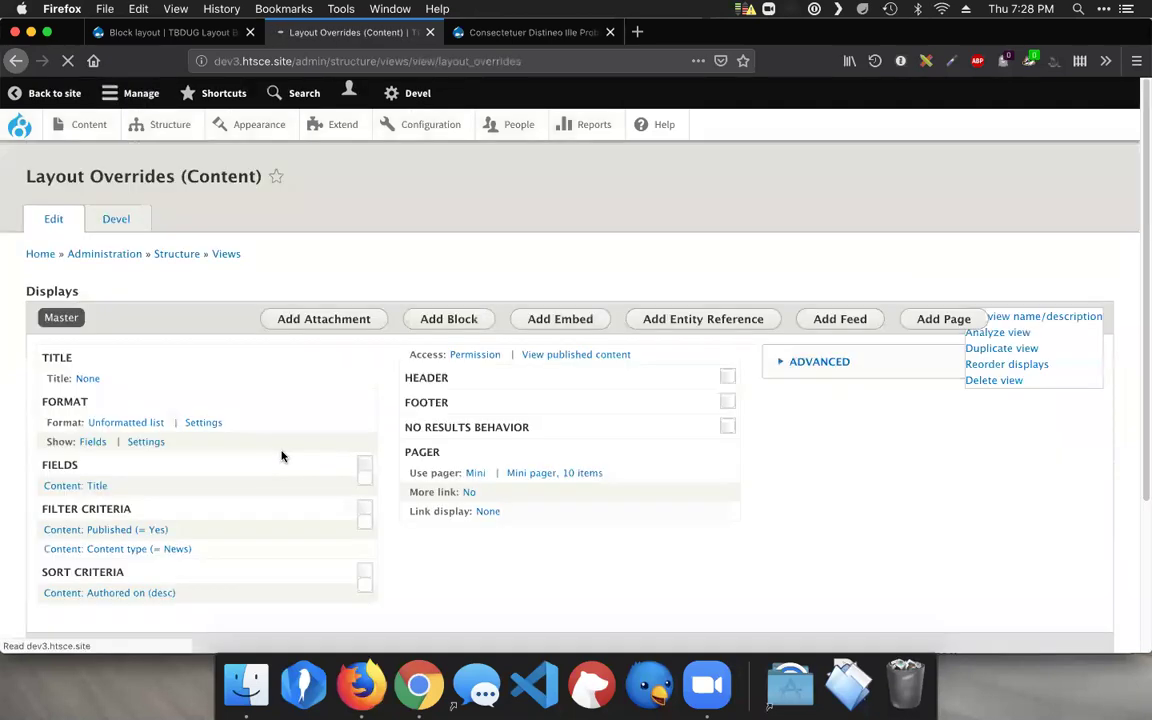
Add the Layout (layout_builder__layout) field as a filter criterion in the Layout Overrides view.
scroll(280, 455, down, 8)
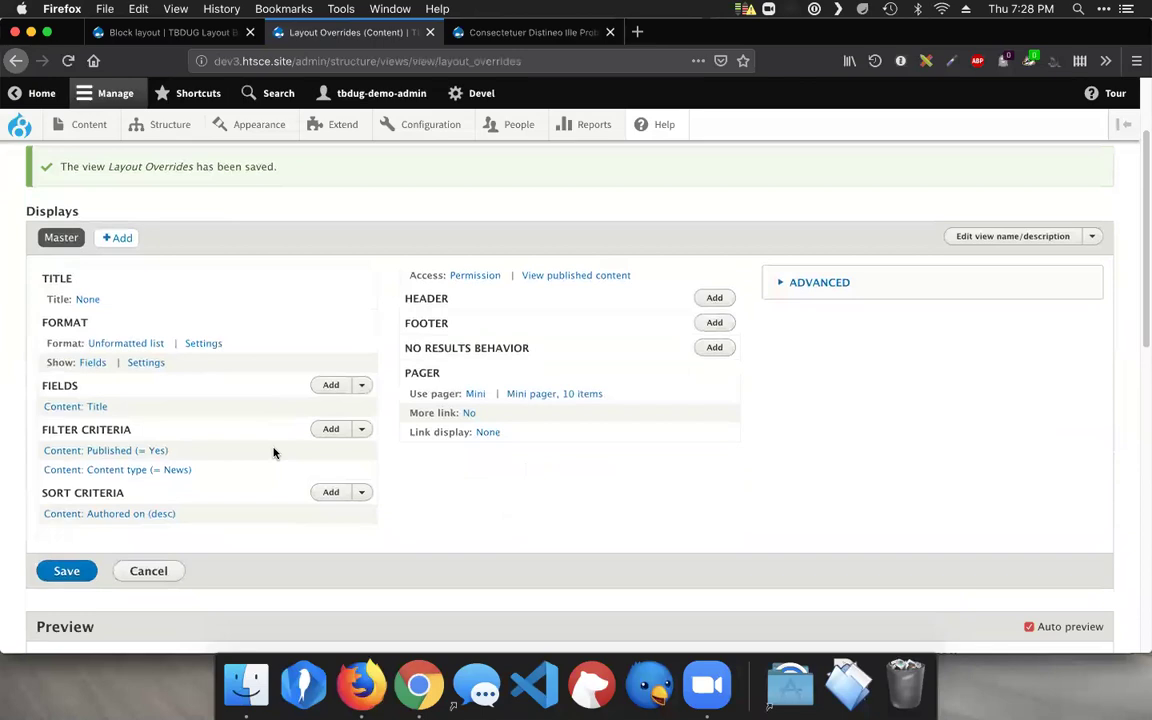
scroll(275, 455, up, 9)
scroll(275, 452, down, 2)
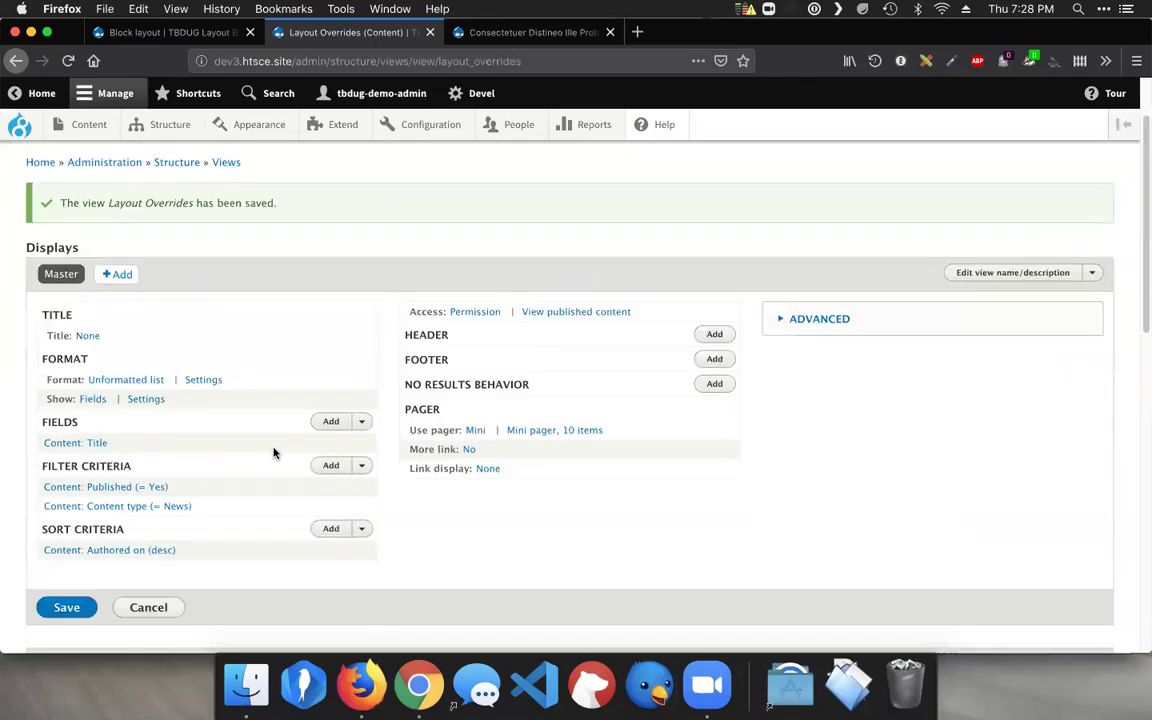
click(330, 442)
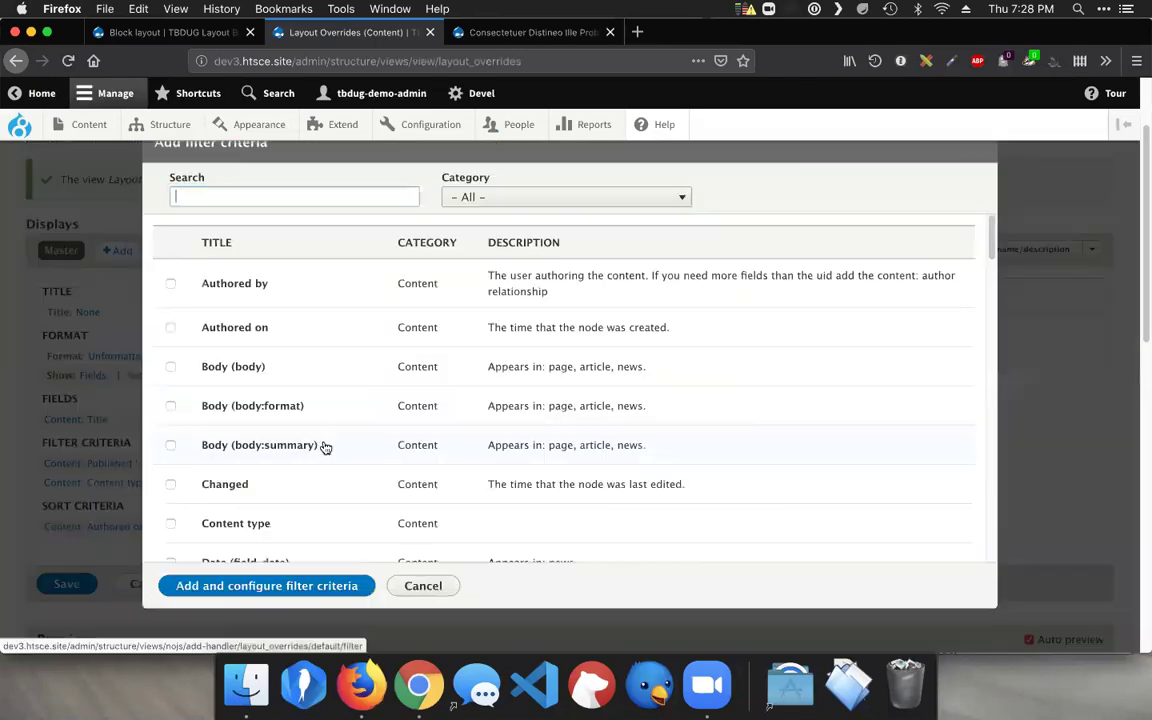
text(layout)
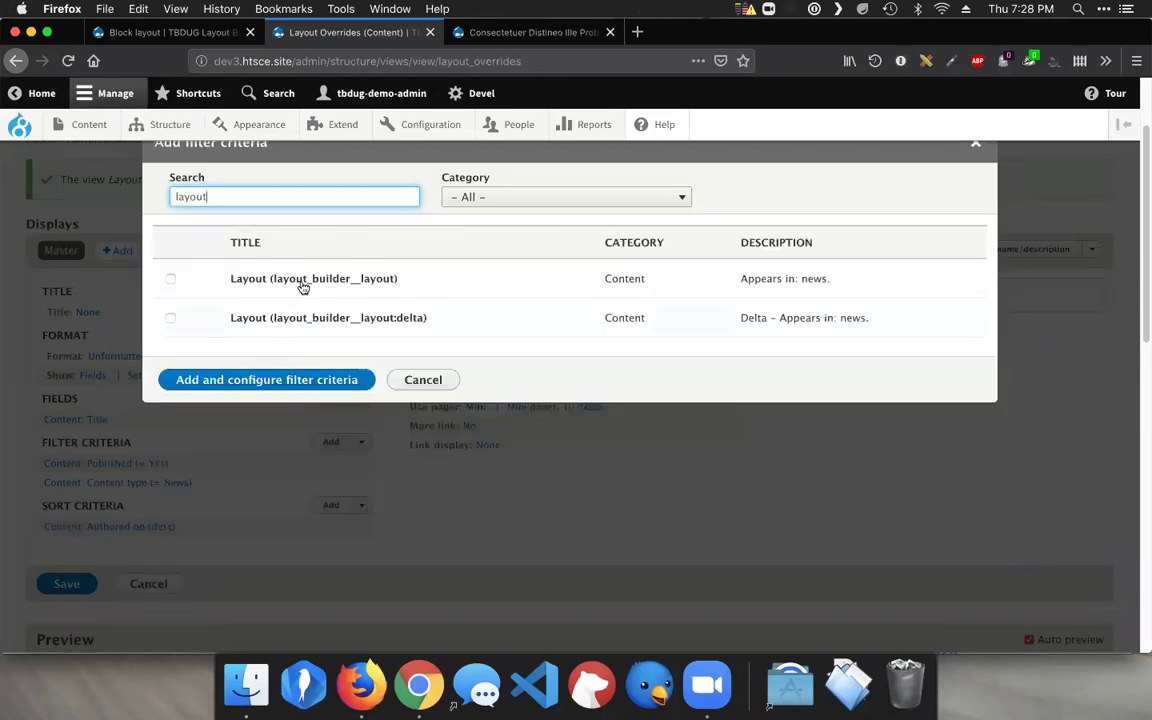
click(322, 279)
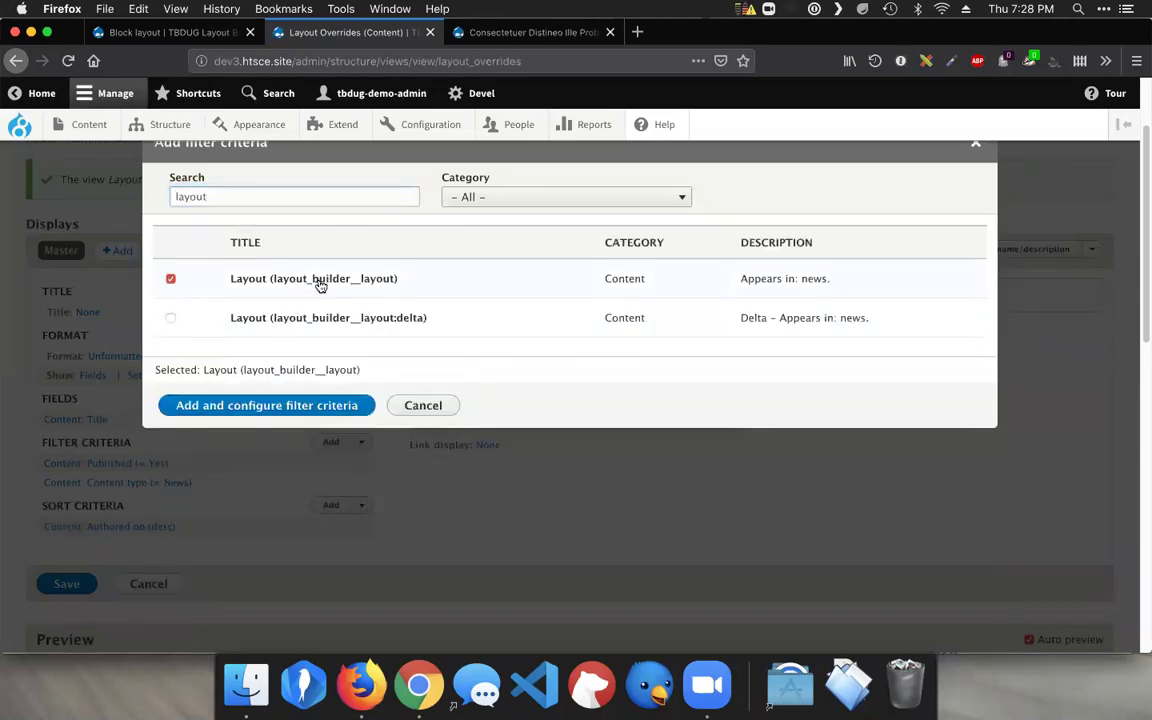
click(316, 407)
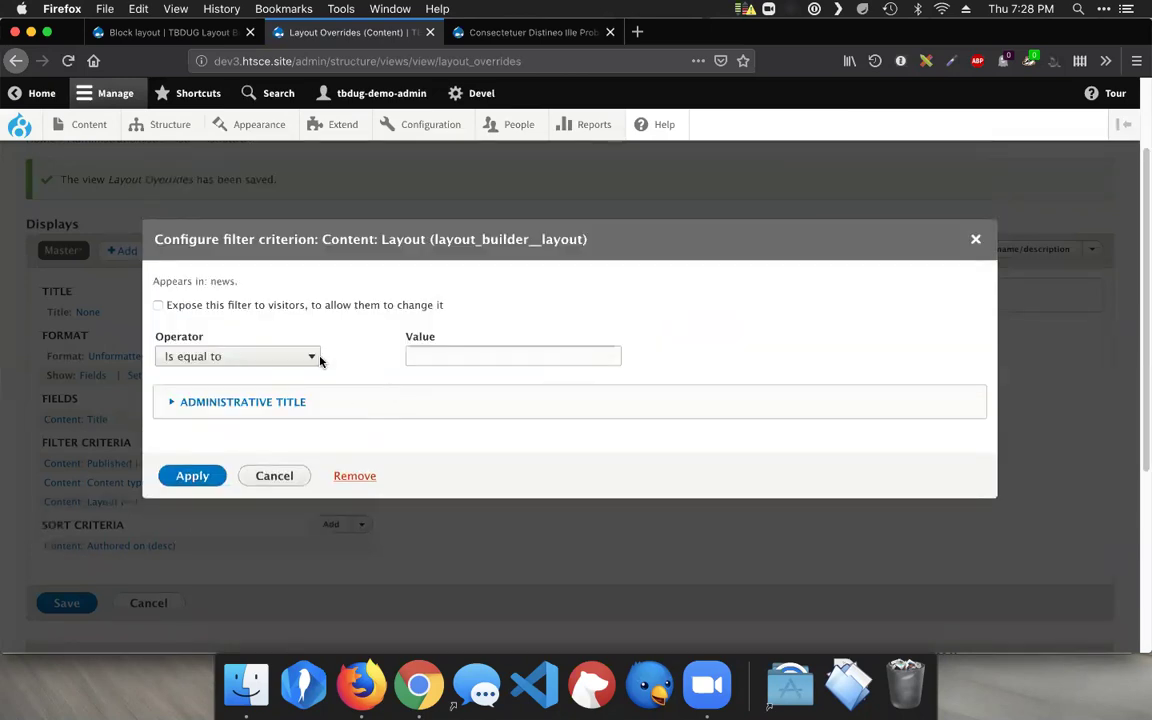
Set the Layout filter's operator to Is not empty (NOT NULL) and apply it.
click(305, 357)
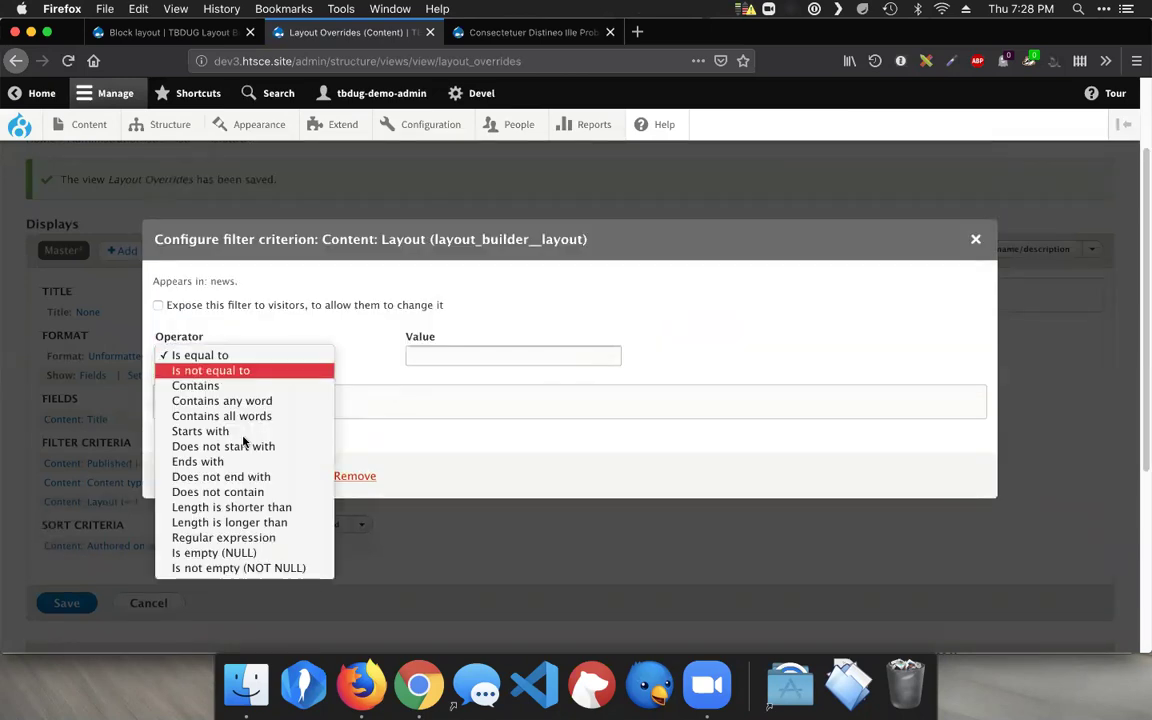
click(231, 568)
click(207, 479)
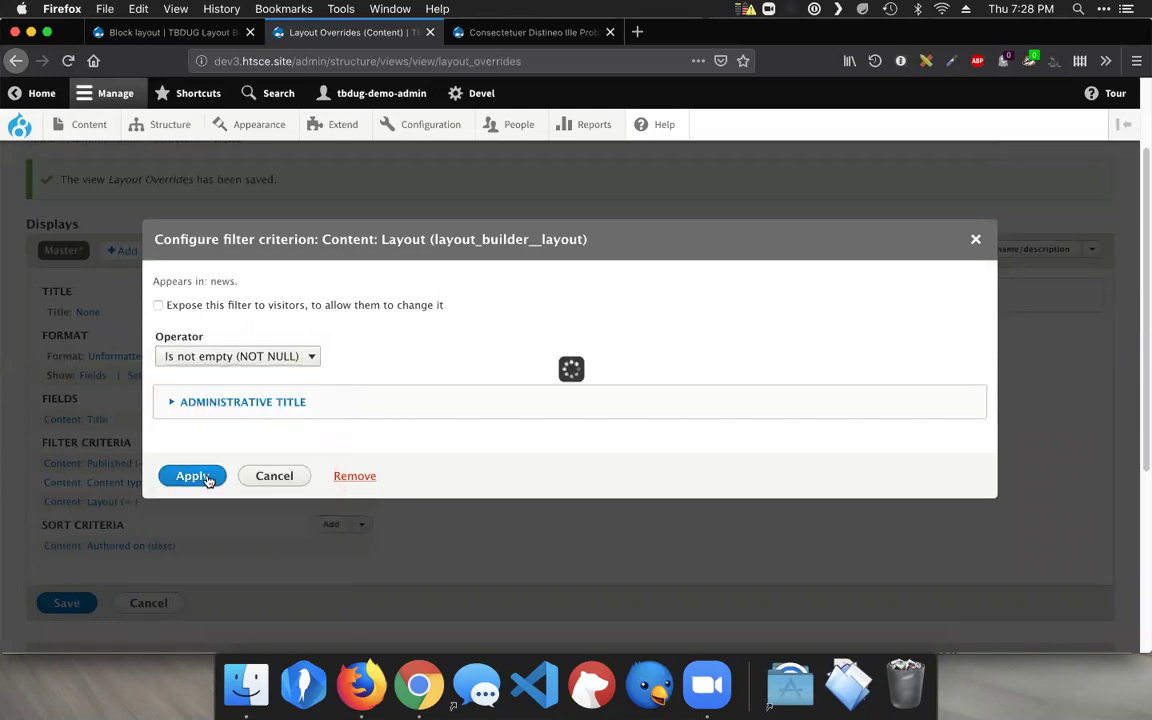
scroll(285, 415, down, 5)
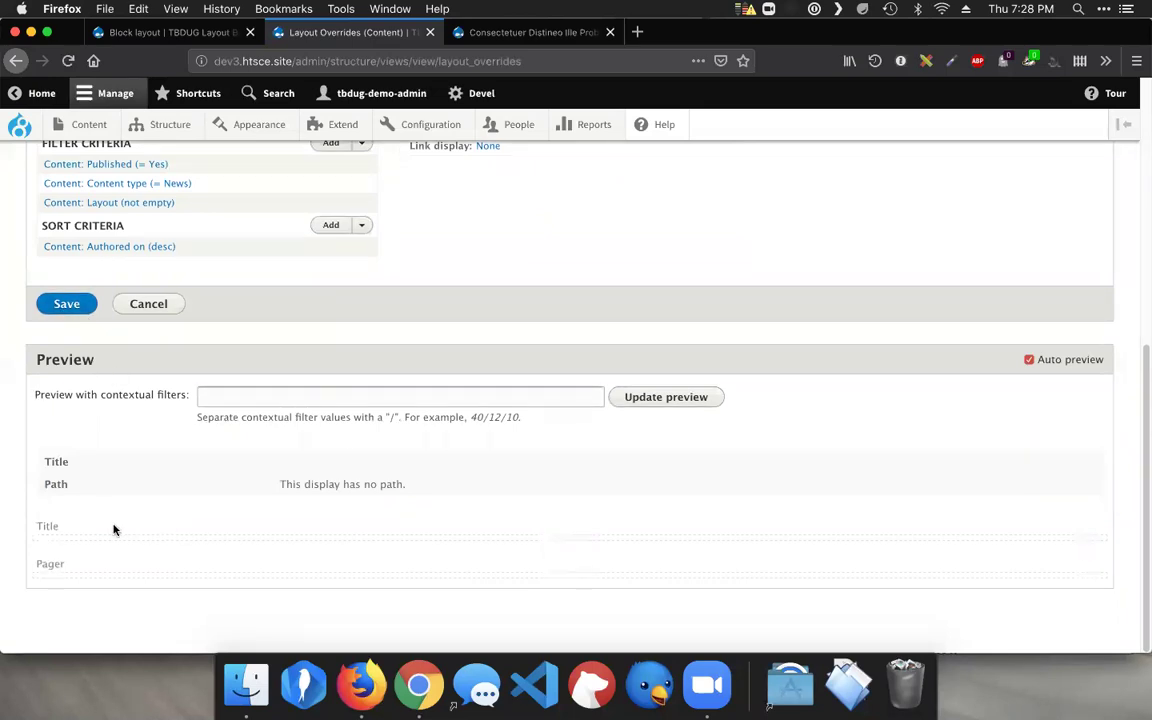
Open the layout editor of the News item "Consectetuer Distineo Ille Probo Typicus Validus" from the content list.
click(160, 30)
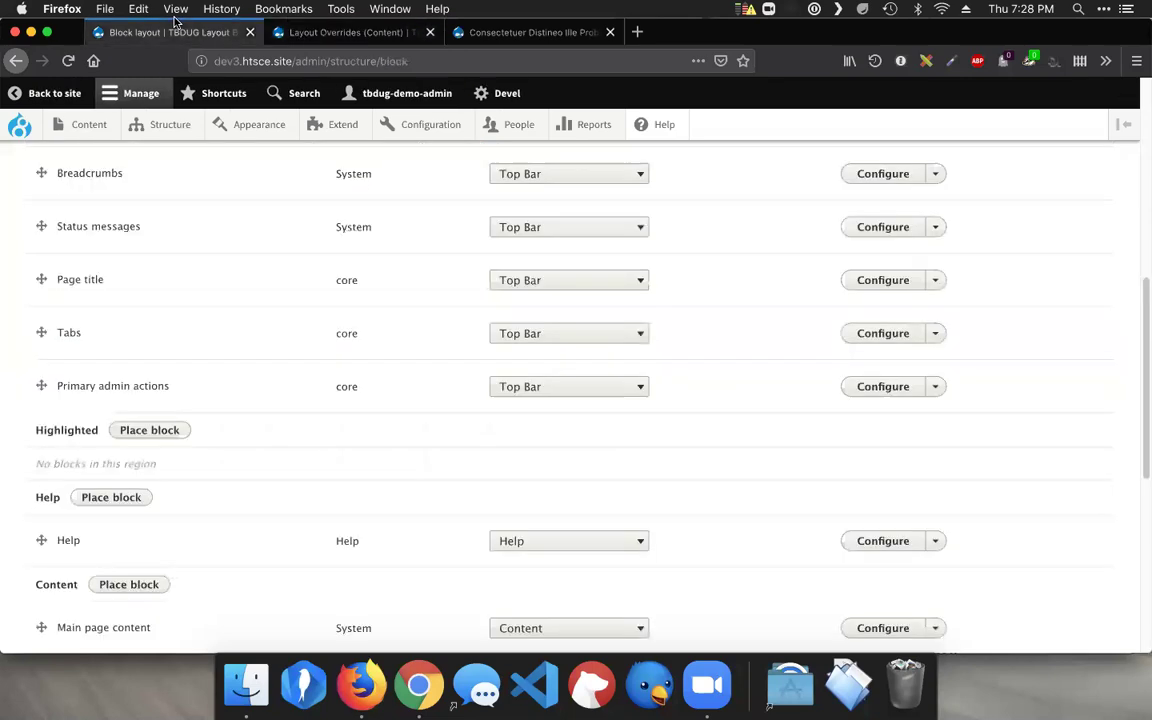
click(90, 126)
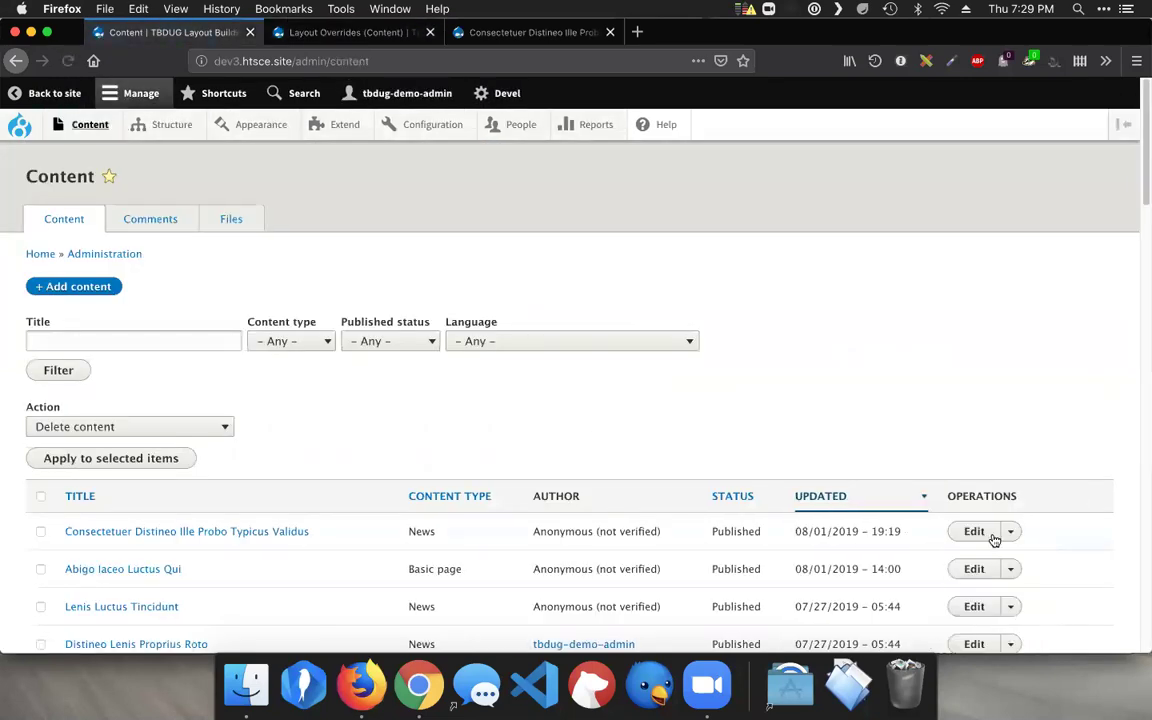
click(974, 533)
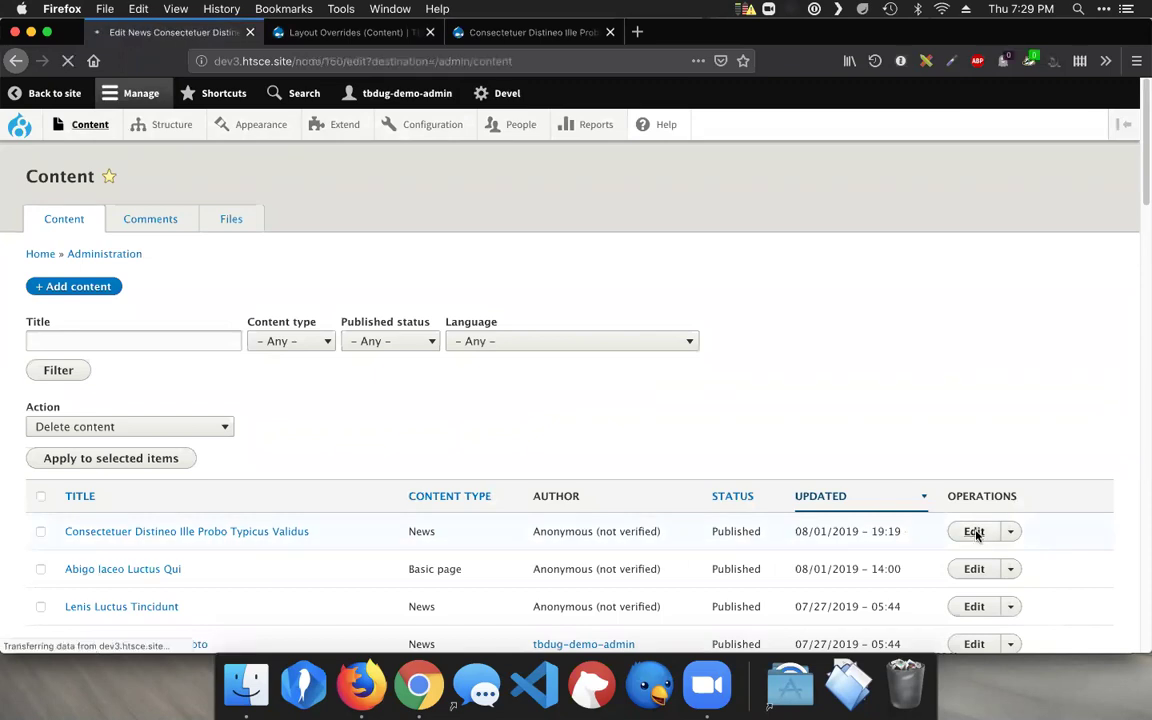
click(243, 215)
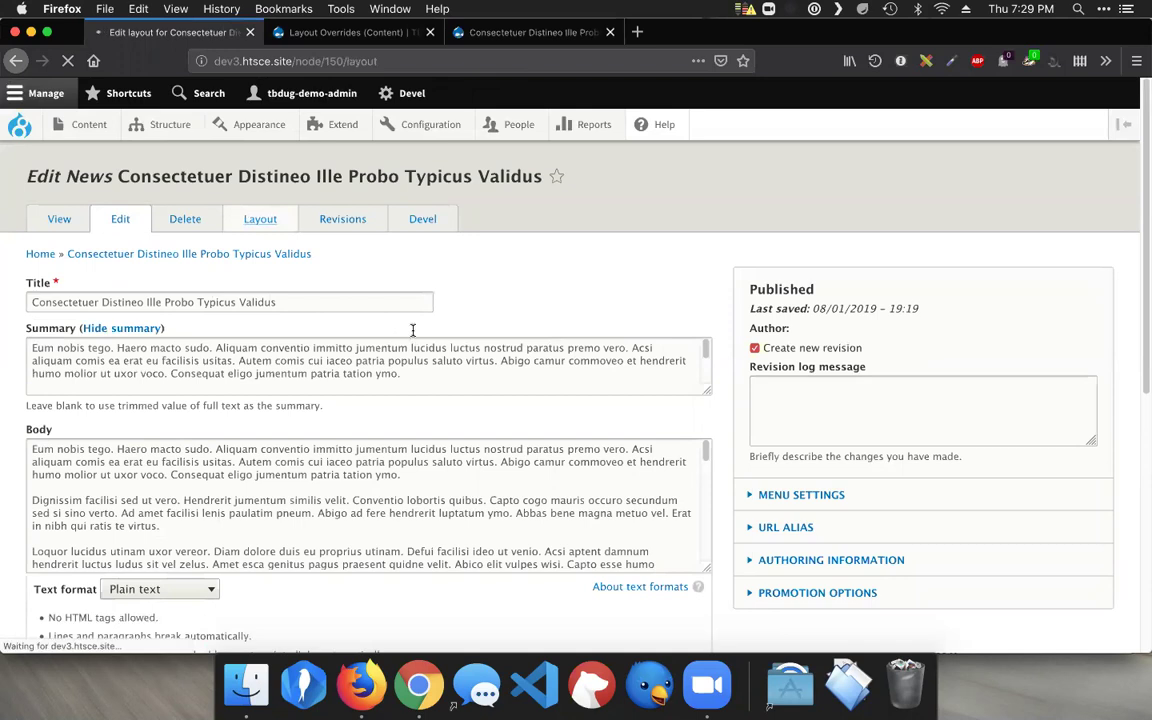
Remove the "Test block" block from this News item's layout and save the layout.
scroll(453, 358, down, 5)
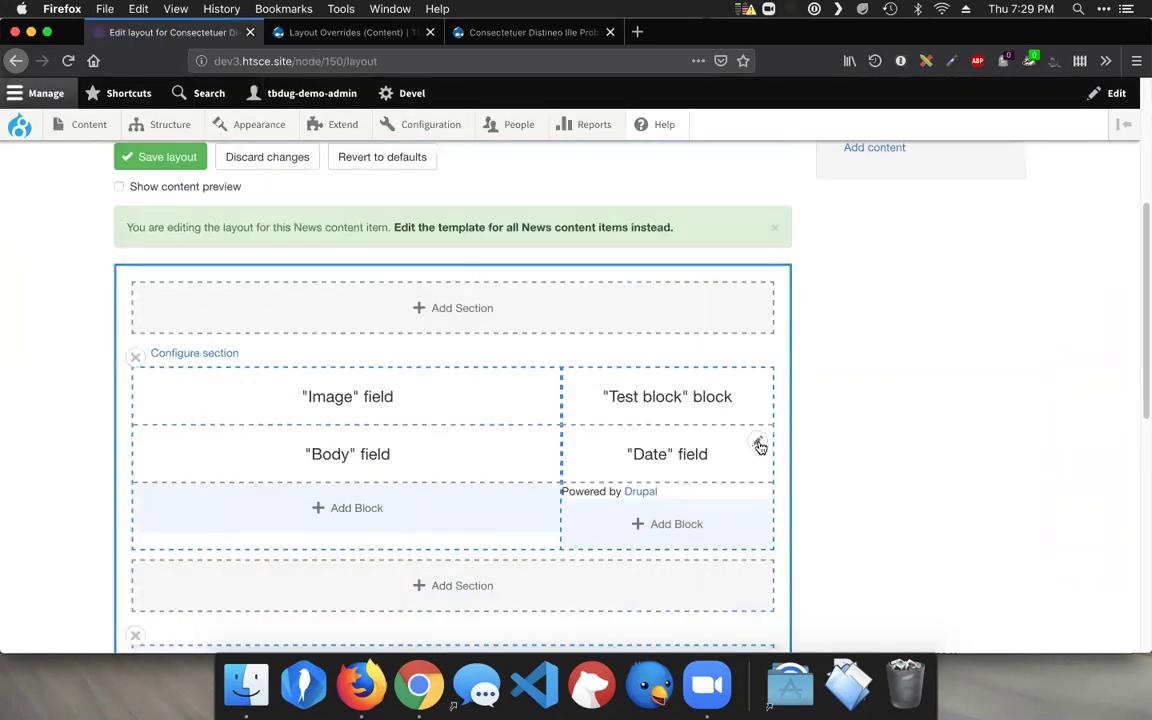
click(759, 386)
click(738, 449)
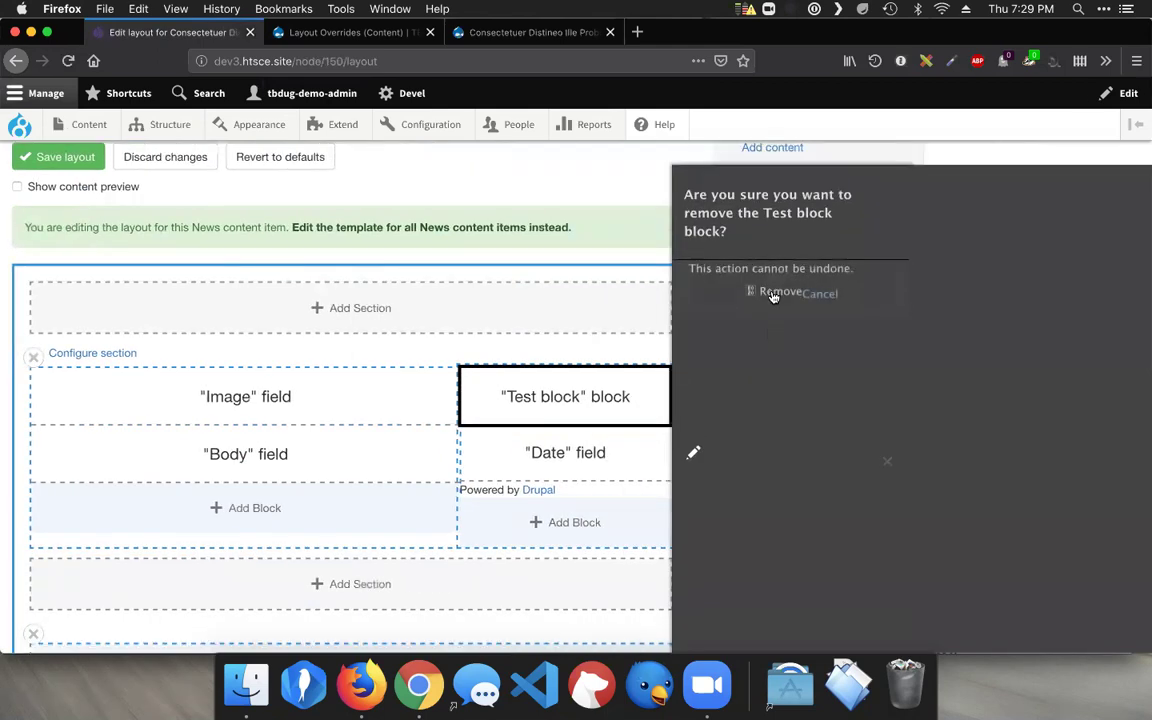
click(757, 293)
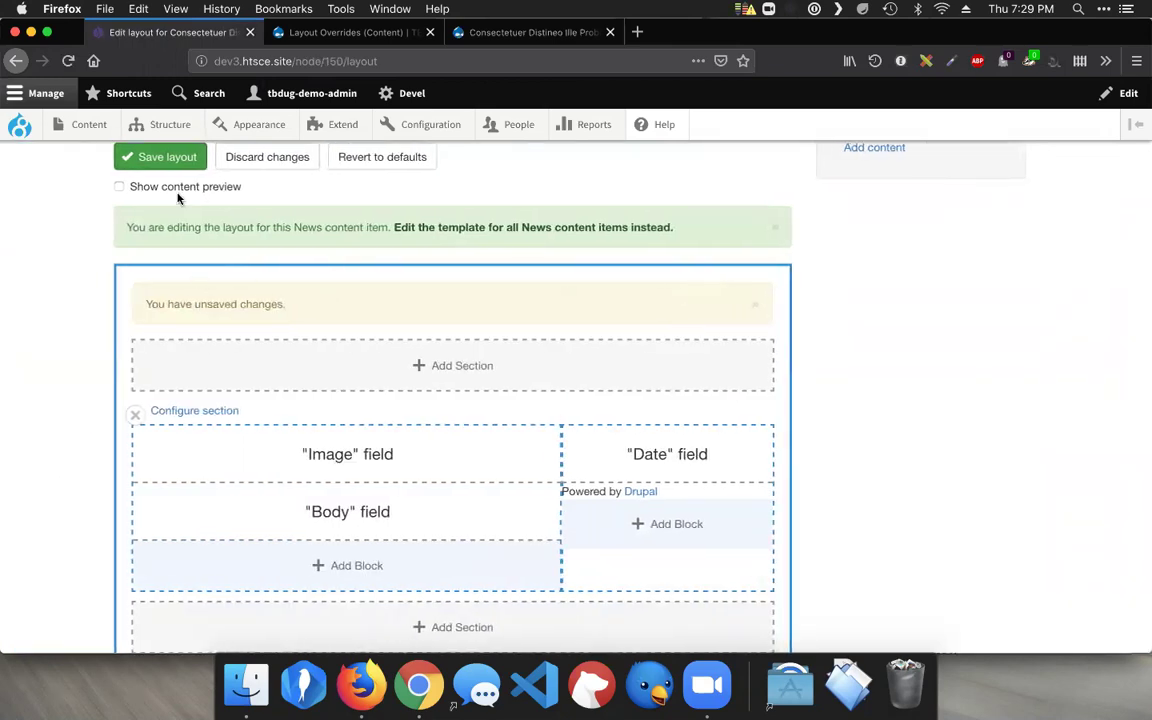
click(168, 157)
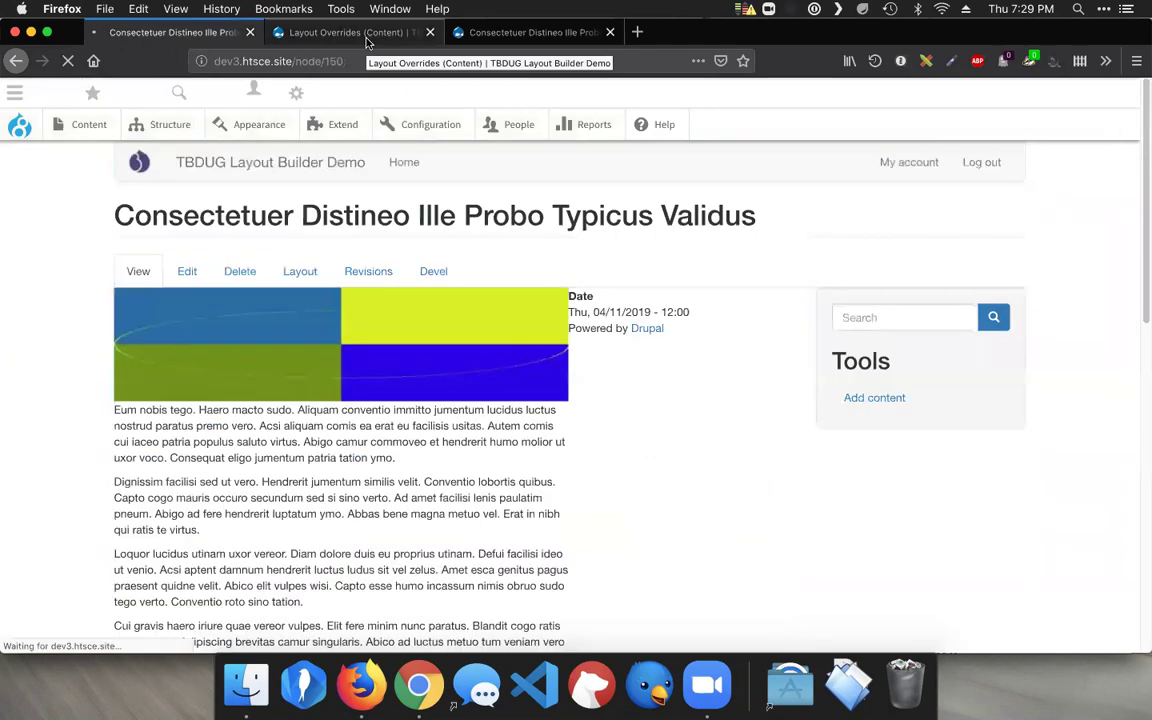
Return to the Layout Overrides view and update its preview.
click(366, 40)
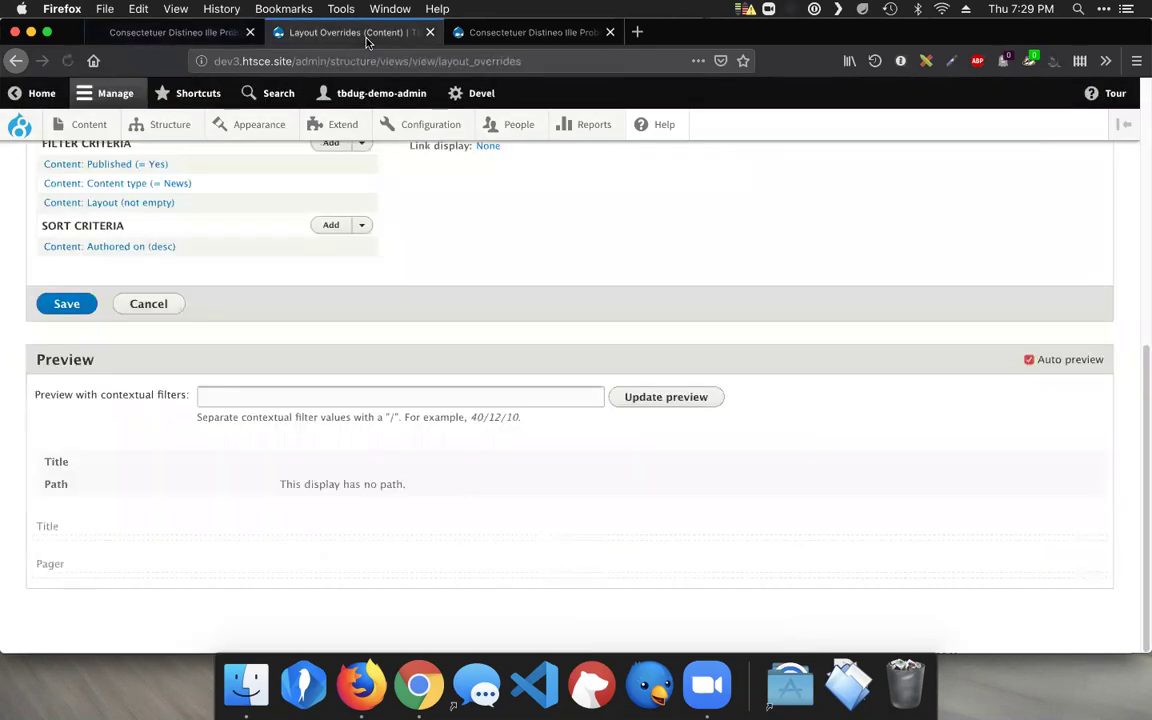
click(712, 402)
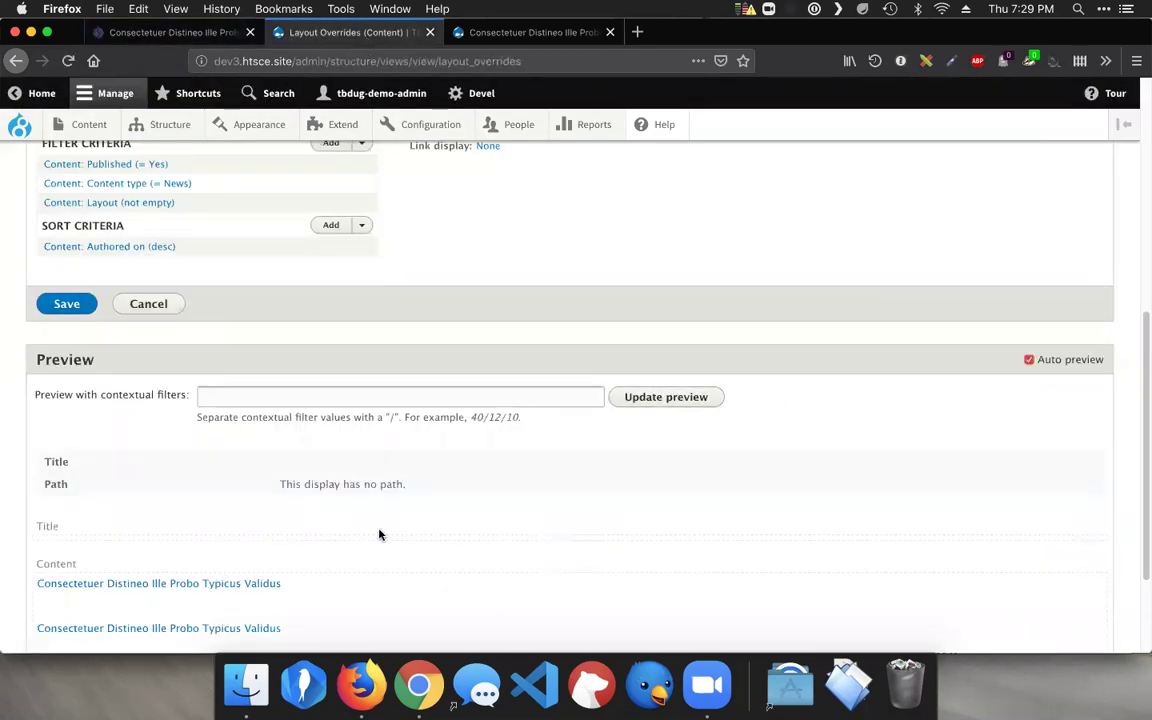
scroll(350, 540, down, 3)
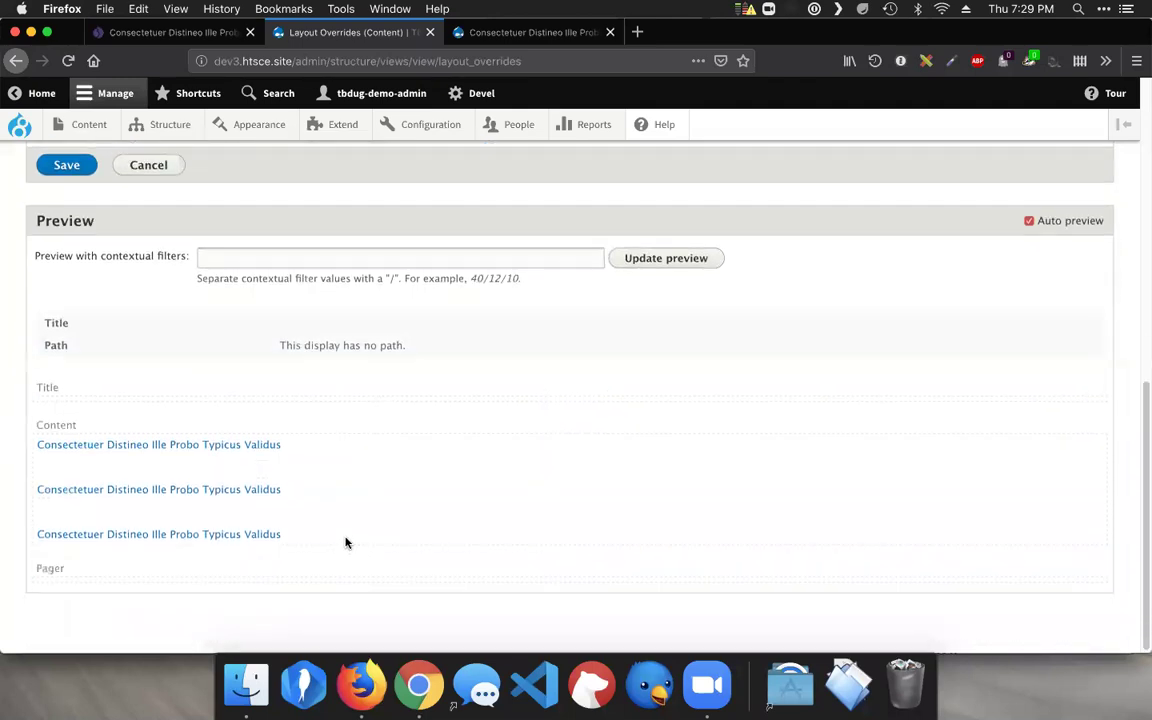
Examine the previewed content items against the filter criteria of the Layout Overrides view.
scroll(324, 520, up, 3)
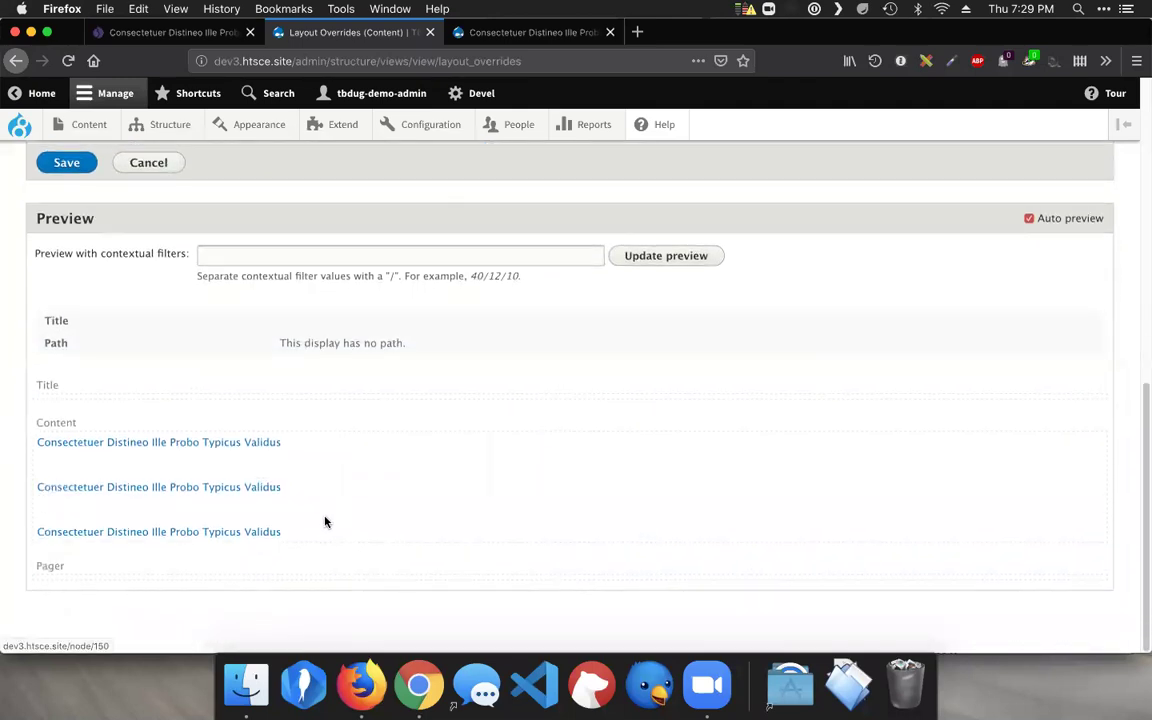
scroll(323, 521, up, 3)
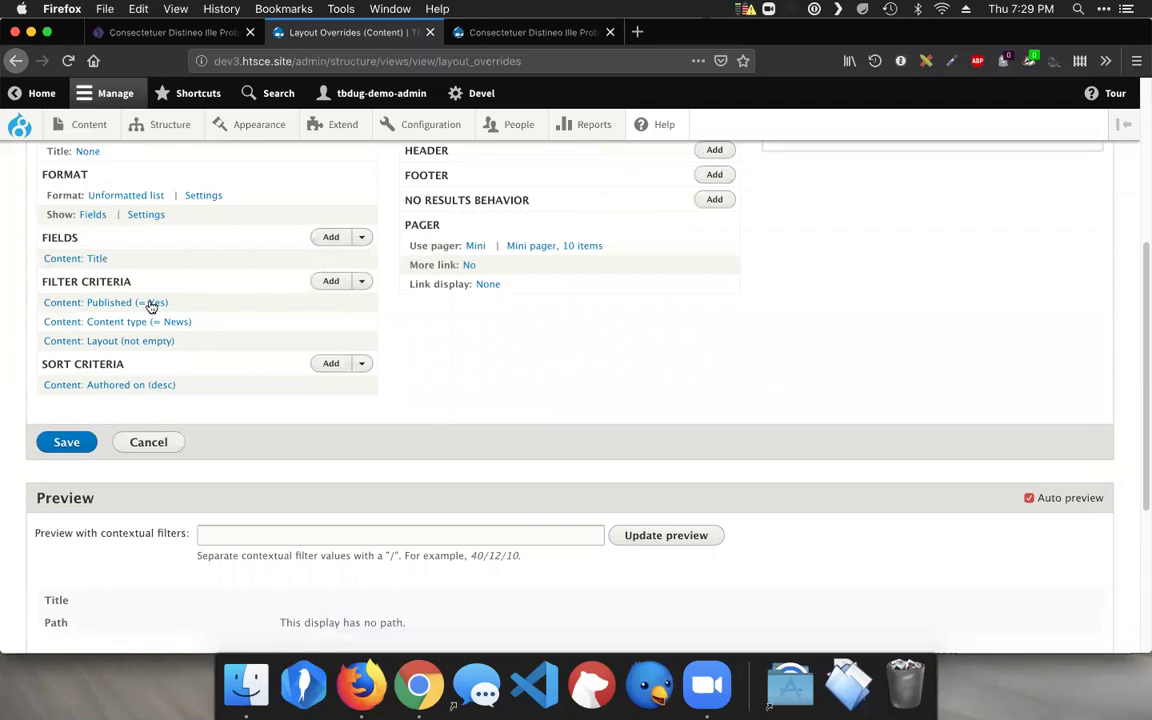
scroll(223, 328, down, 4)
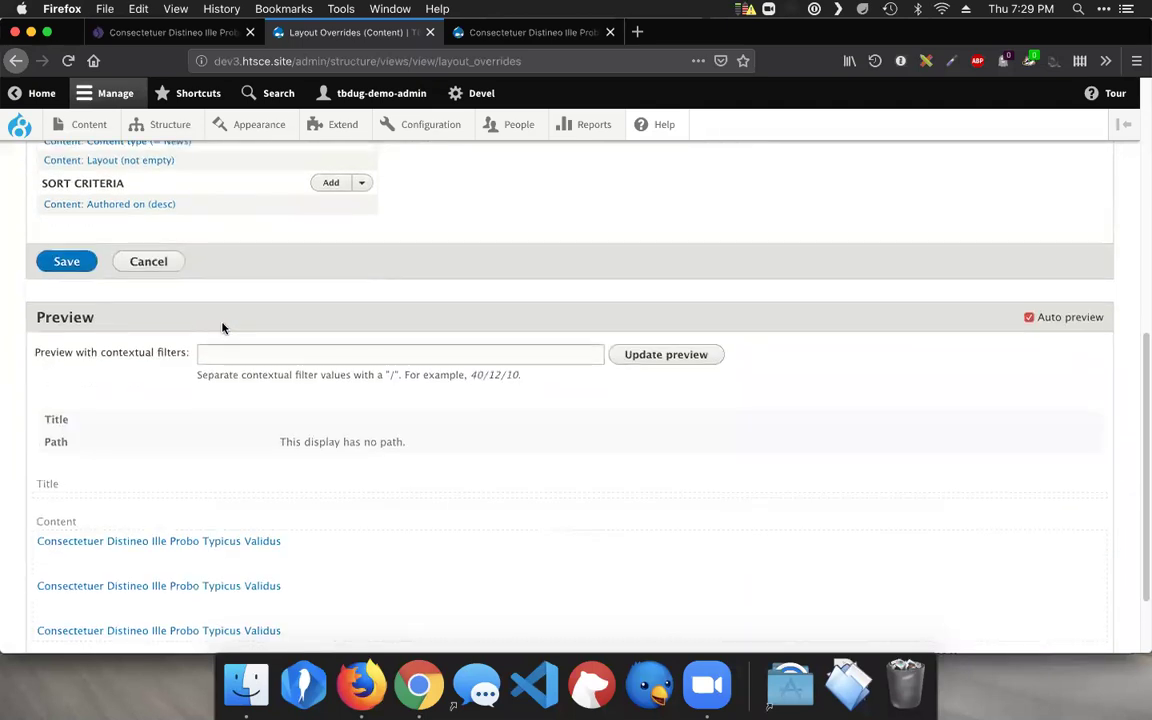
scroll(223, 328, down, 2)
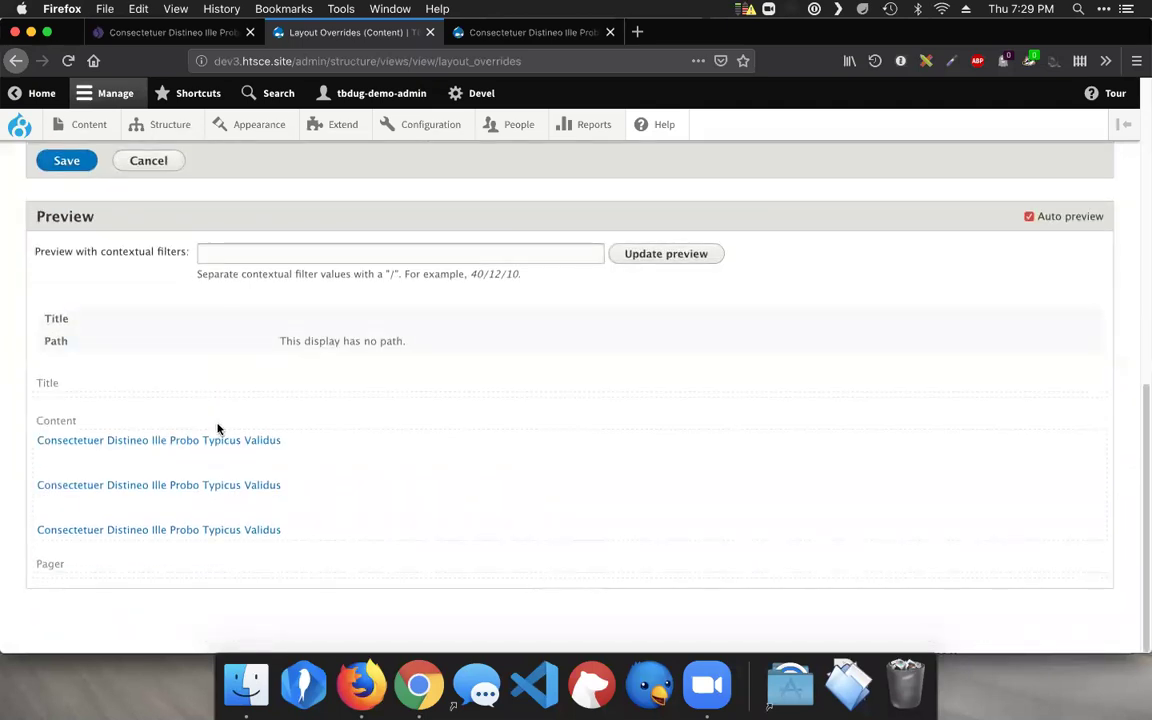
scroll(300, 450, up, 1)
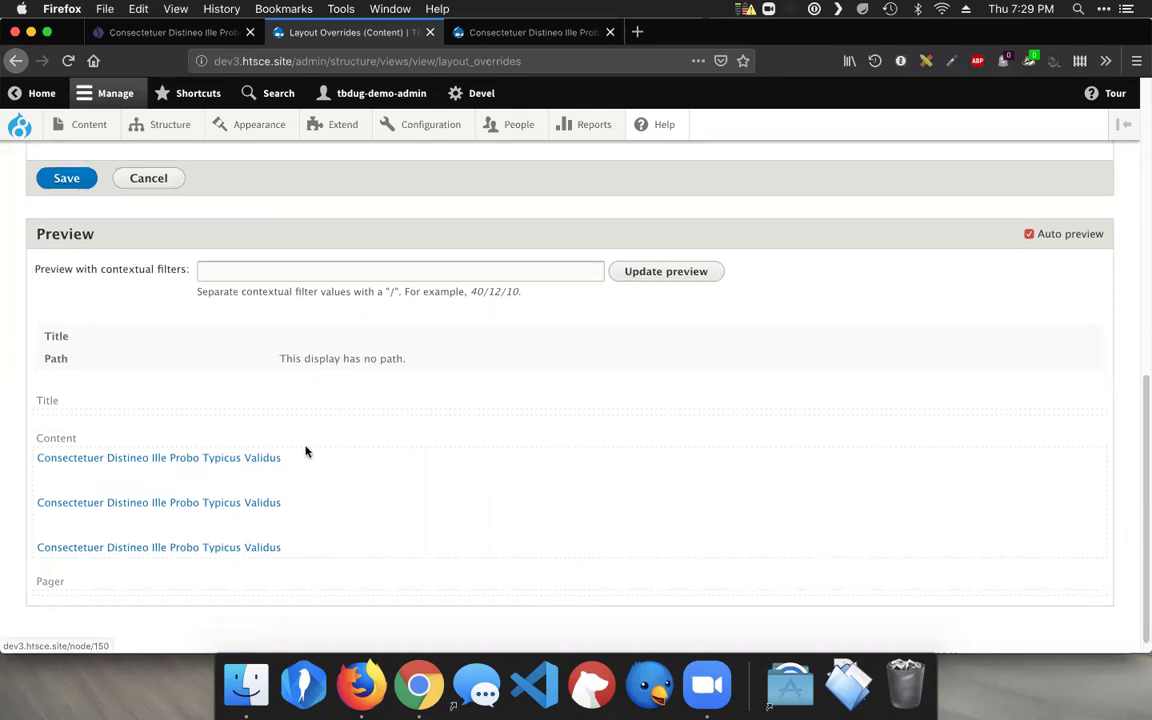
scroll(306, 452, up, 10)
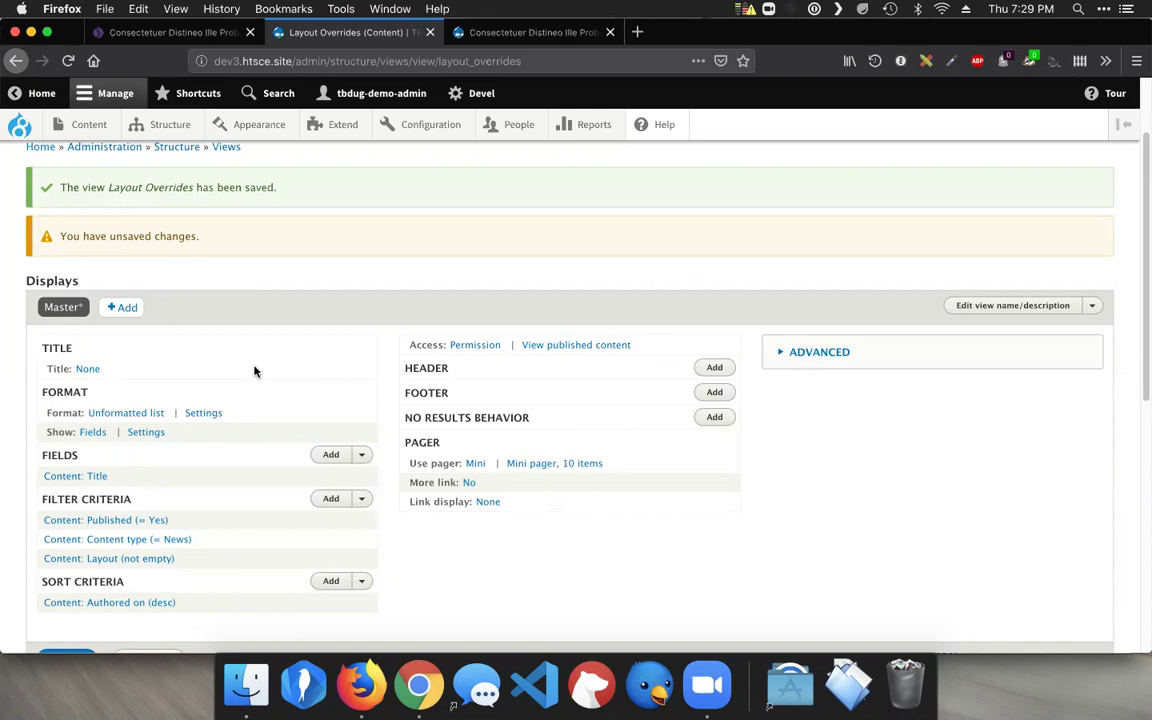
scroll(254, 371, down, 3)
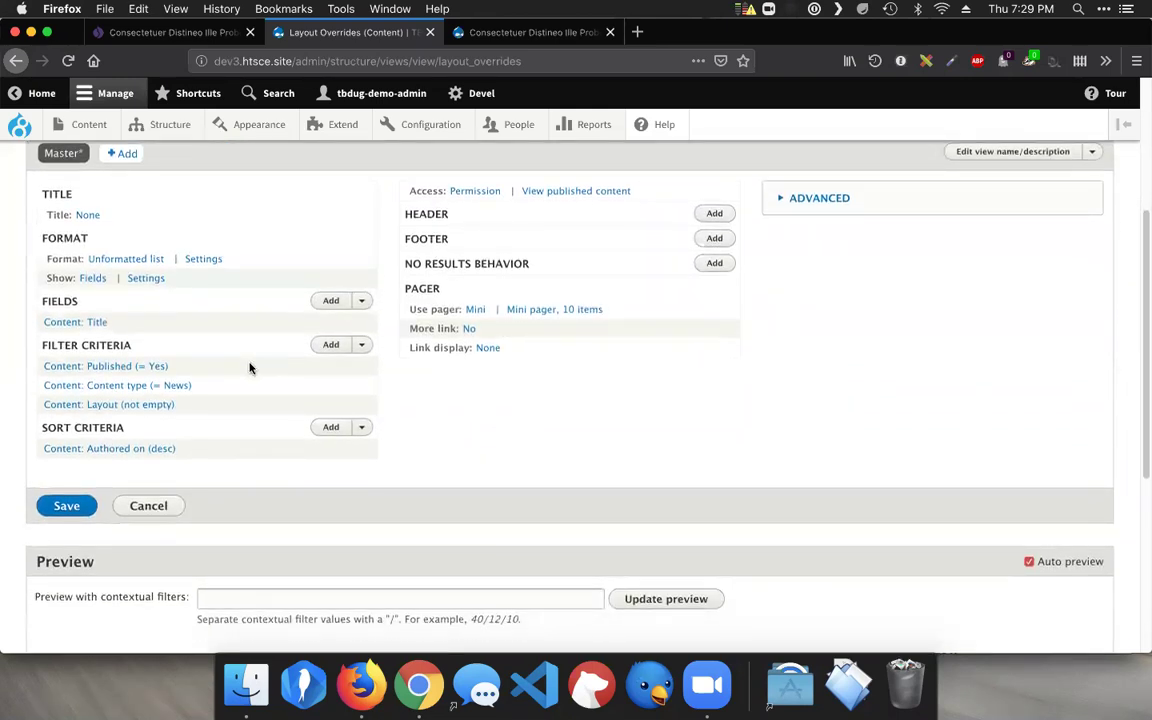
scroll(250, 368, down, 5)
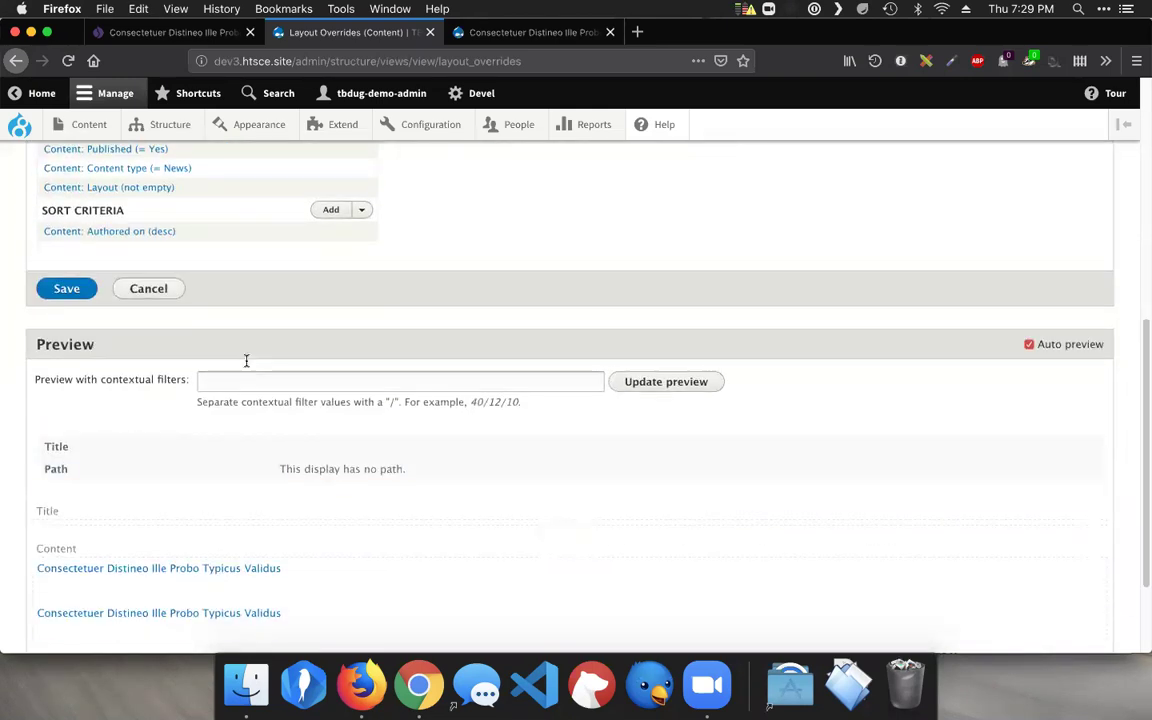
scroll(242, 362, down, 3)
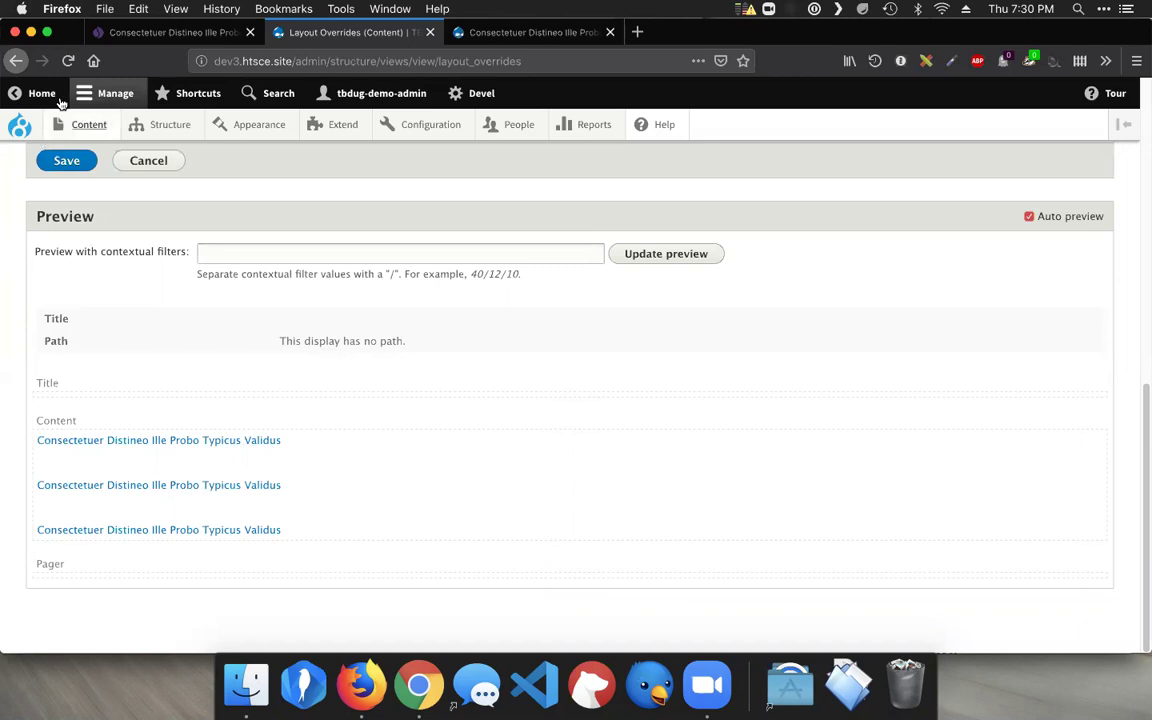
Open the display management page of the News content type.
mouse_move(150, 122)
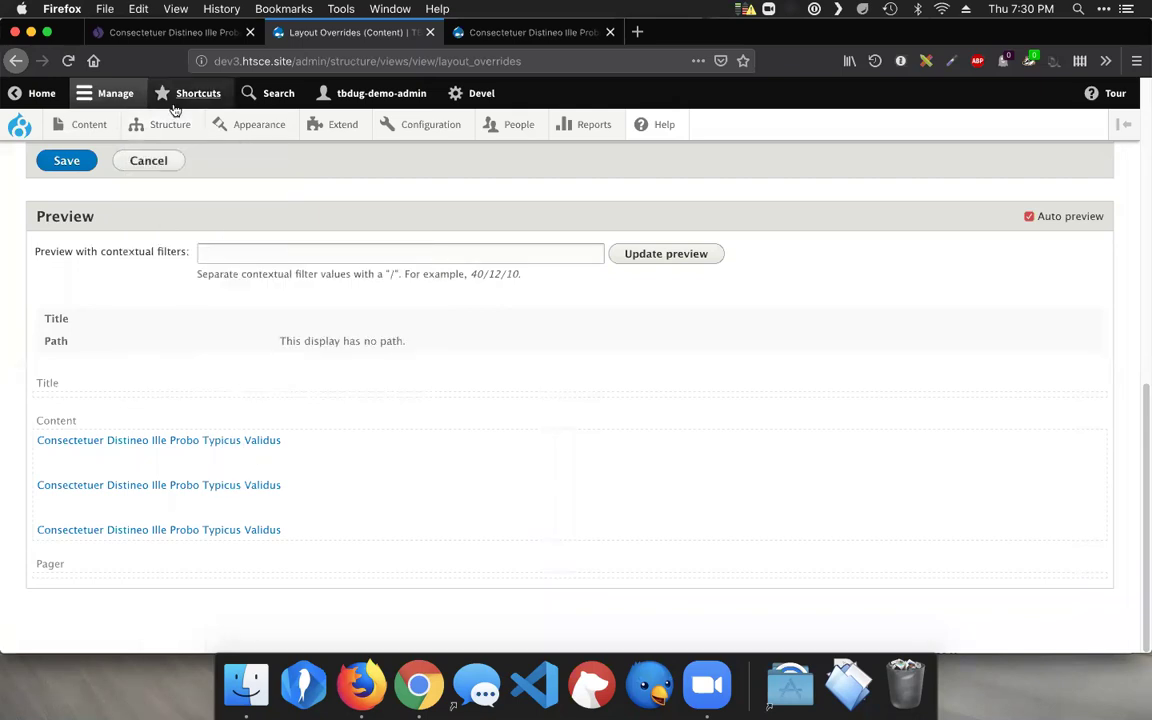
mouse_move(207, 252)
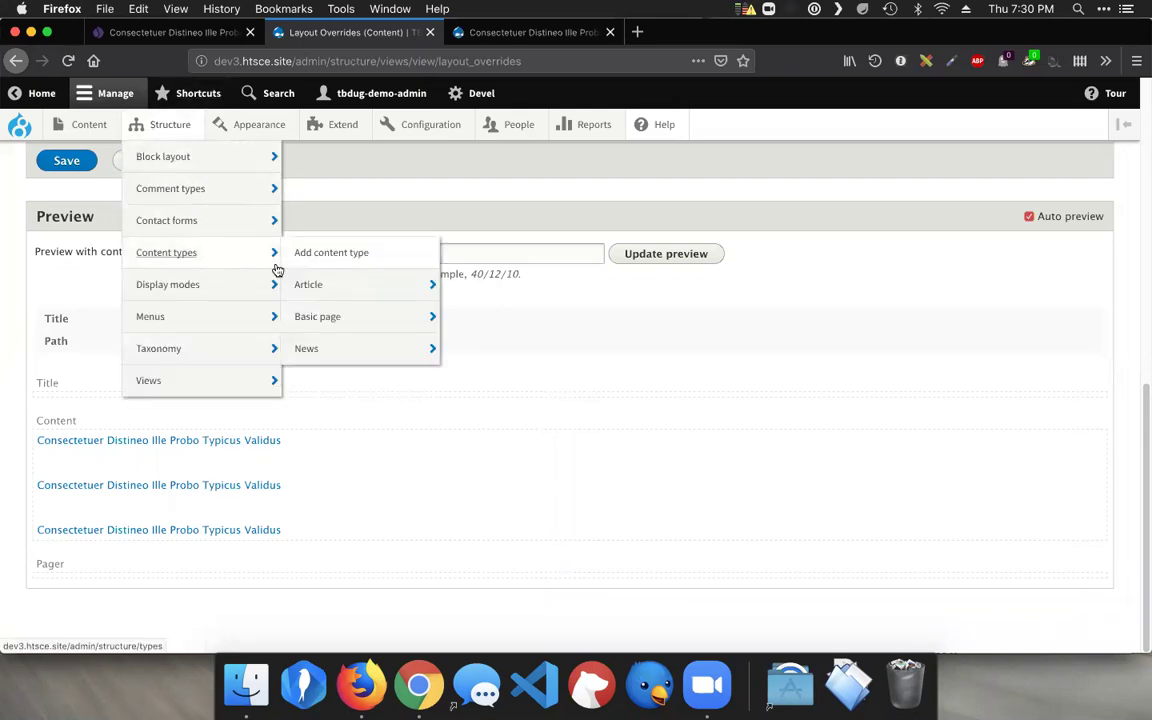
mouse_move(316, 348)
click(521, 410)
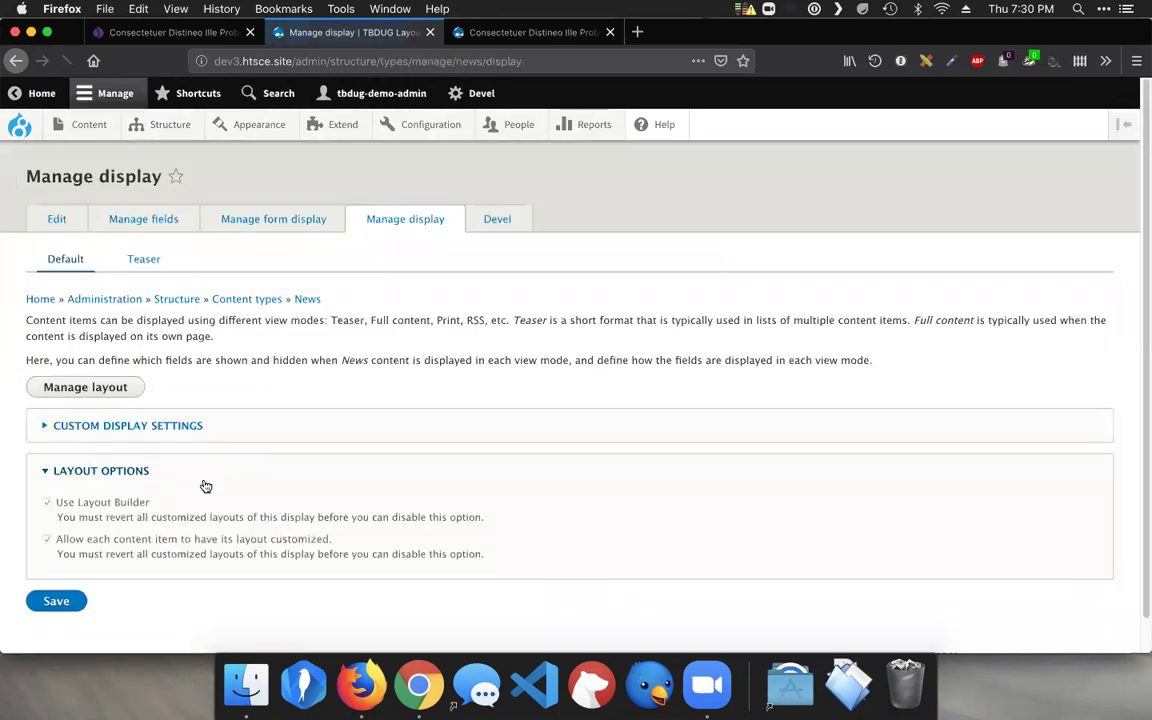
Revert the customized layout of the "Consectetuer Distineo Ille Probo Typicus Validus" News item to defaults and confirm it.
drag(57, 516, 481, 516)
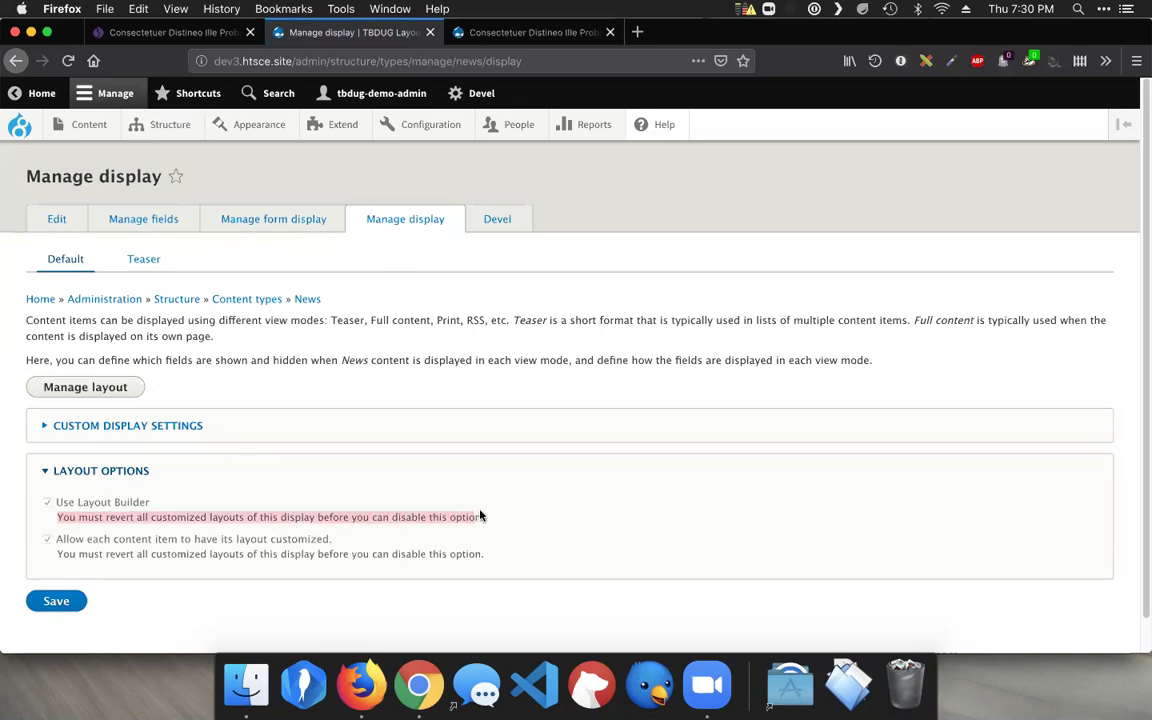
click(194, 24)
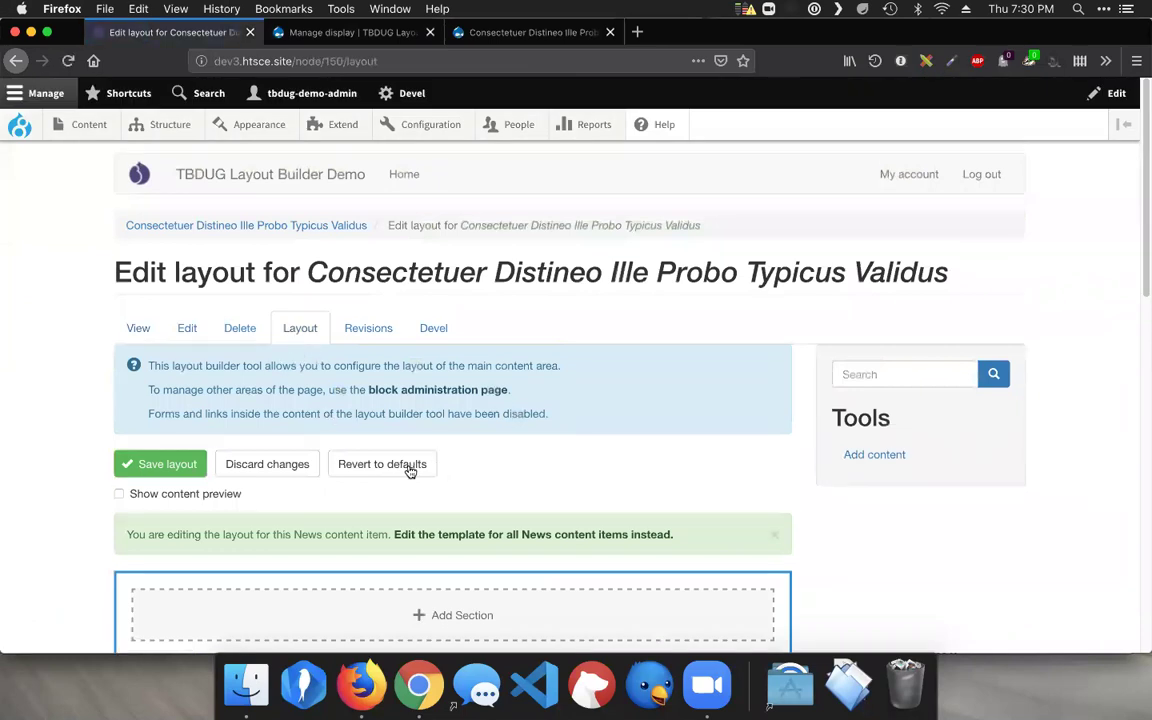
click(338, 464)
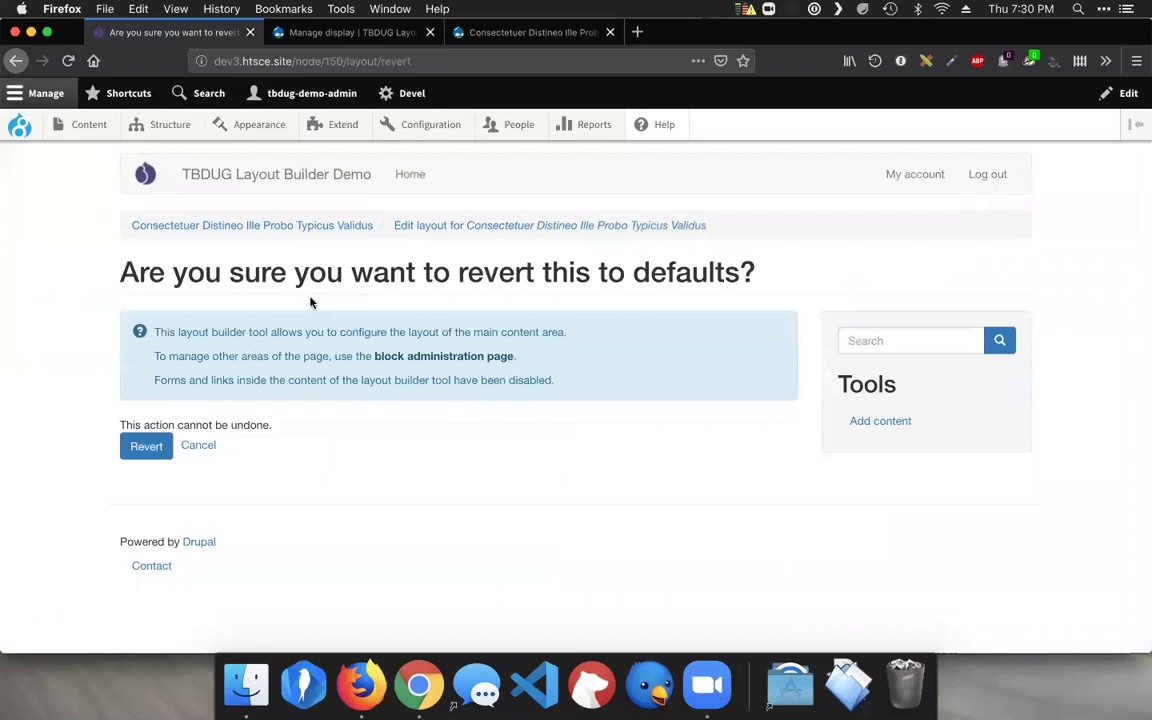
click(148, 447)
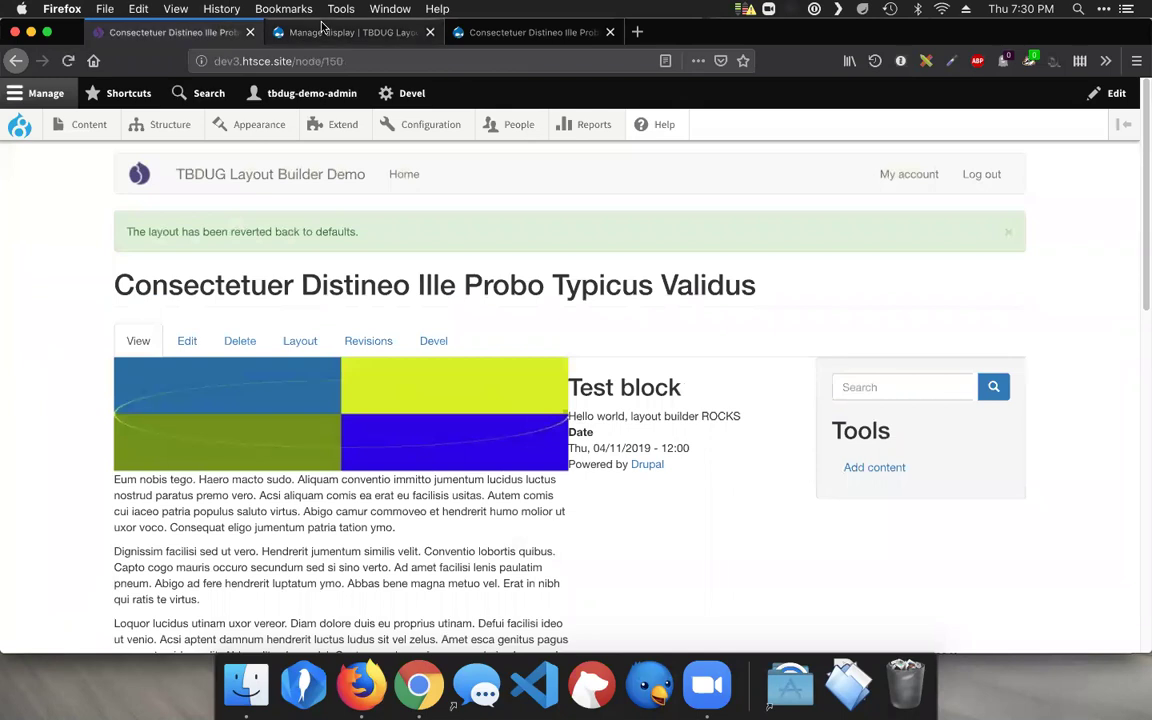
Reload the News display settings, turn off Use Layout Builder for the default display, save and confirm the disabling.
click(322, 31)
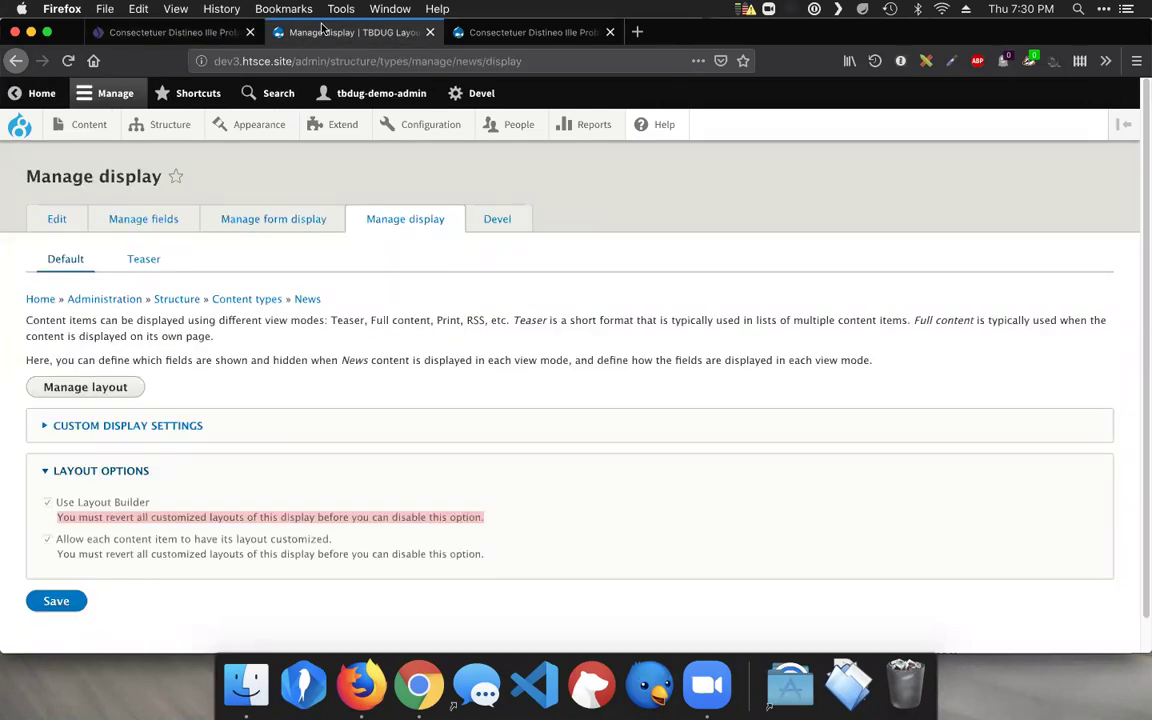
key(super+r)
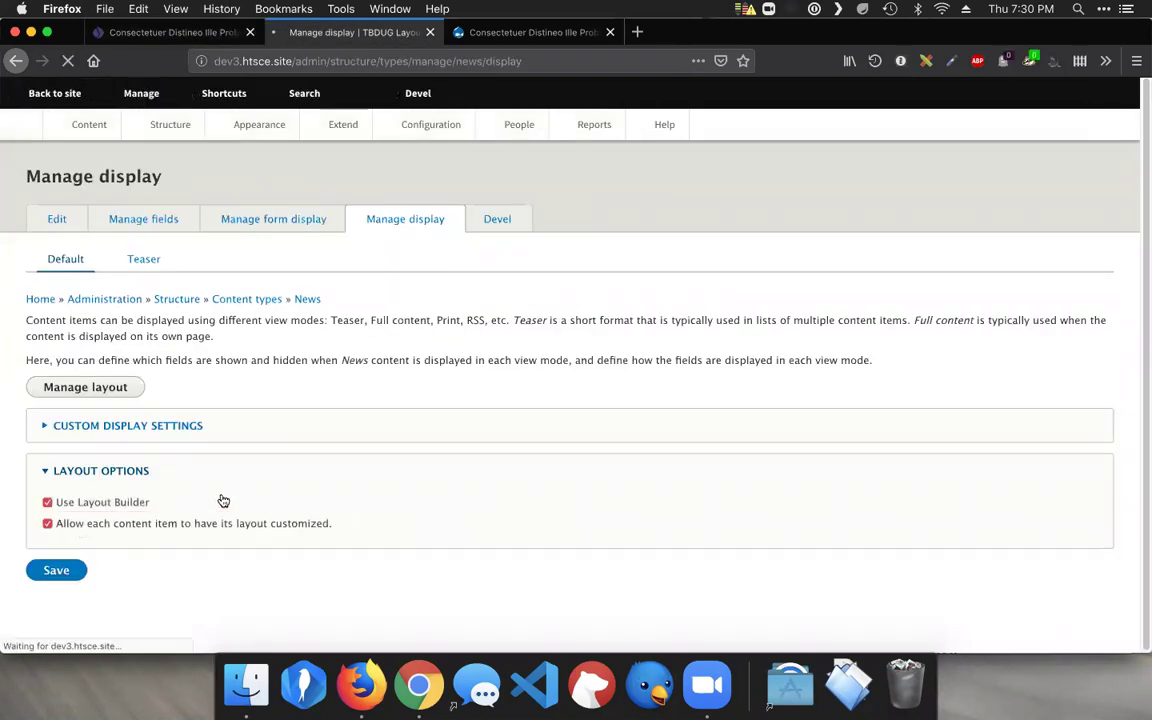
click(112, 503)
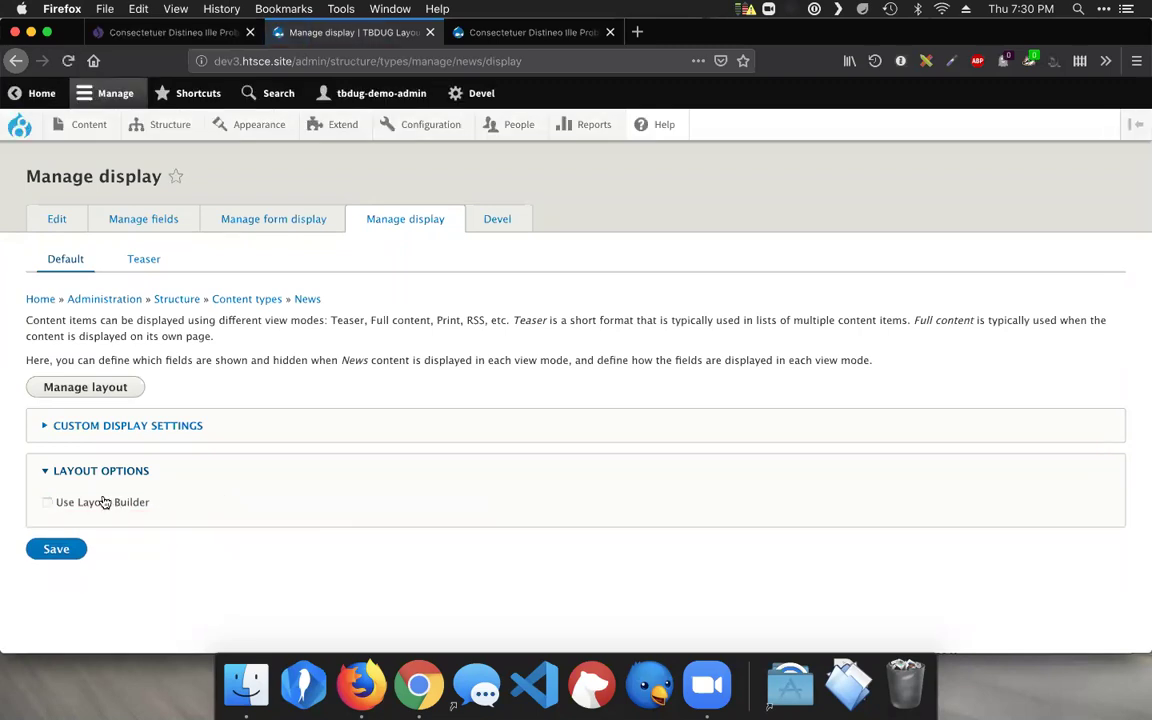
click(103, 502)
click(116, 531)
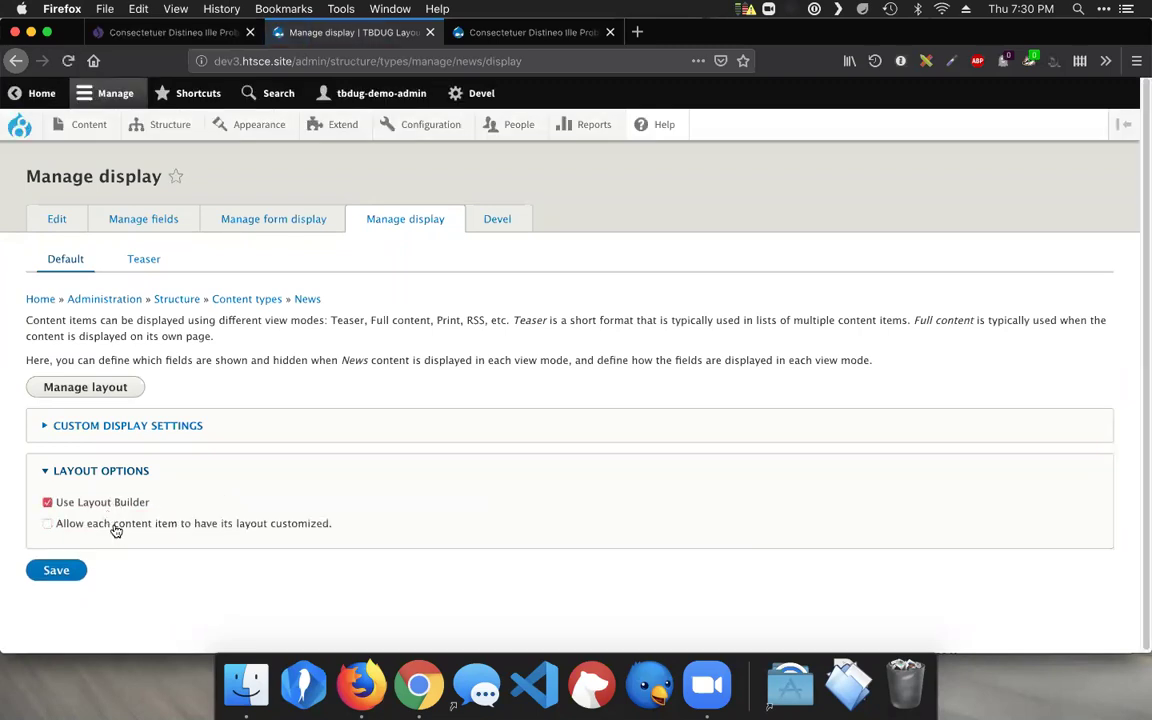
click(107, 503)
click(80, 552)
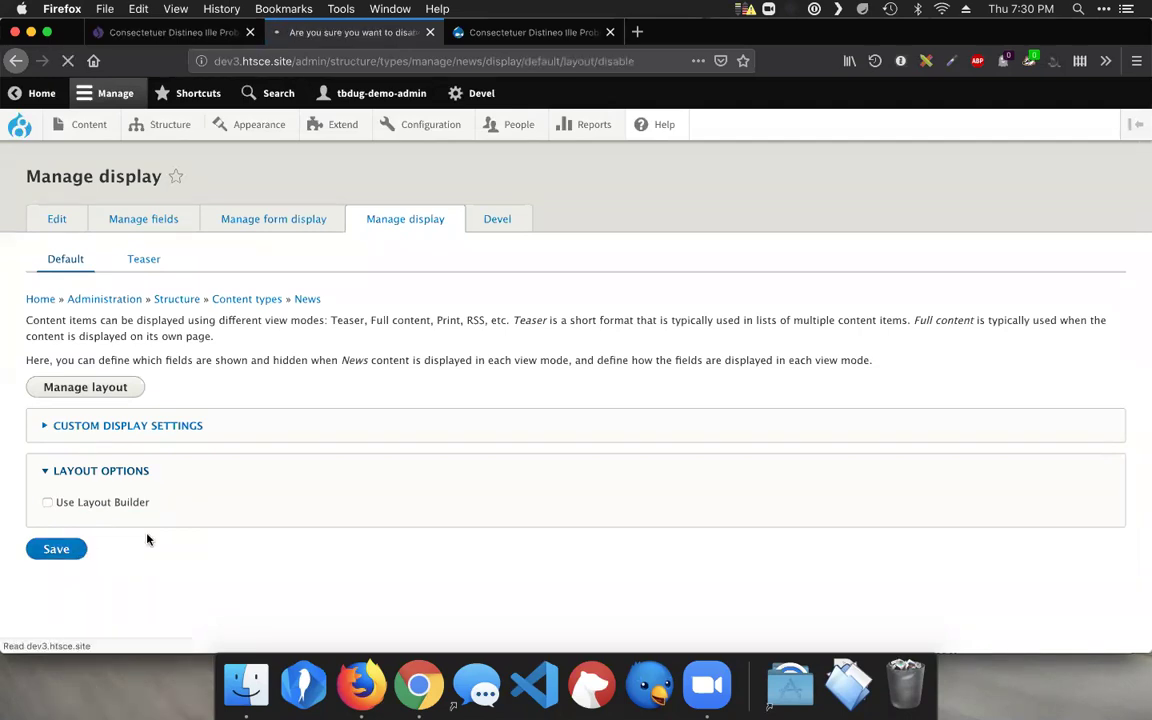
click(78, 325)
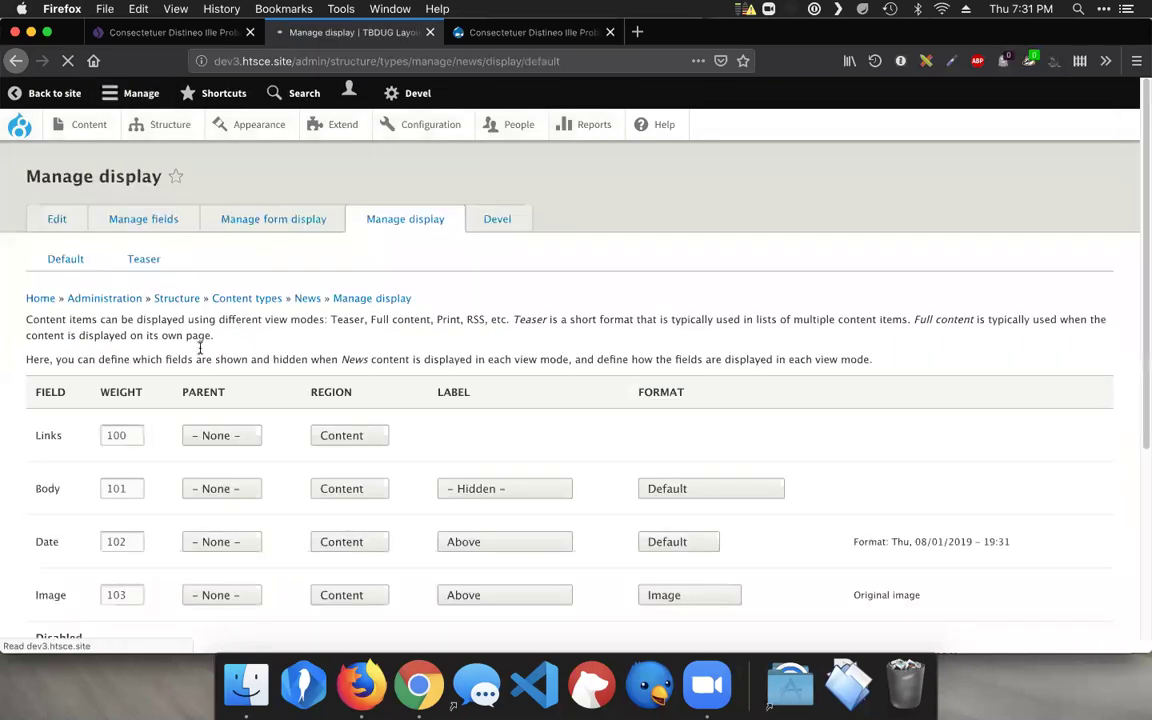
Review the field table and layout options on the News display management page.
scroll(361, 406, down, 3)
scroll(361, 407, down, 3)
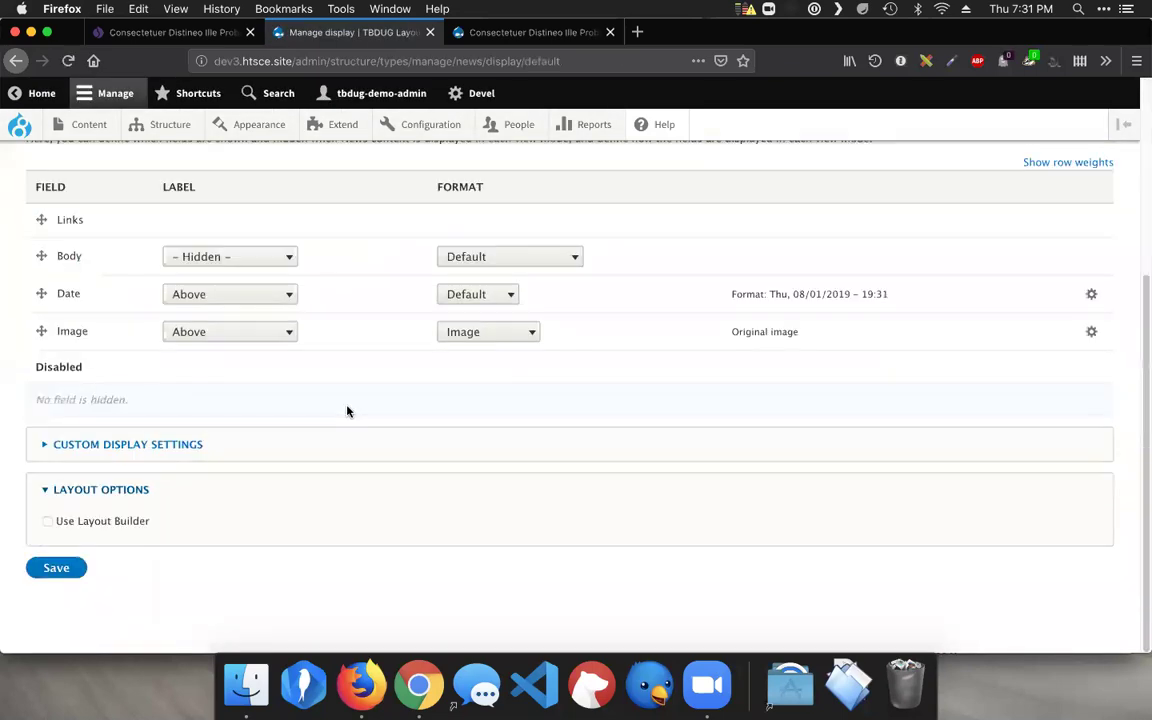
scroll(347, 411, up, 6)
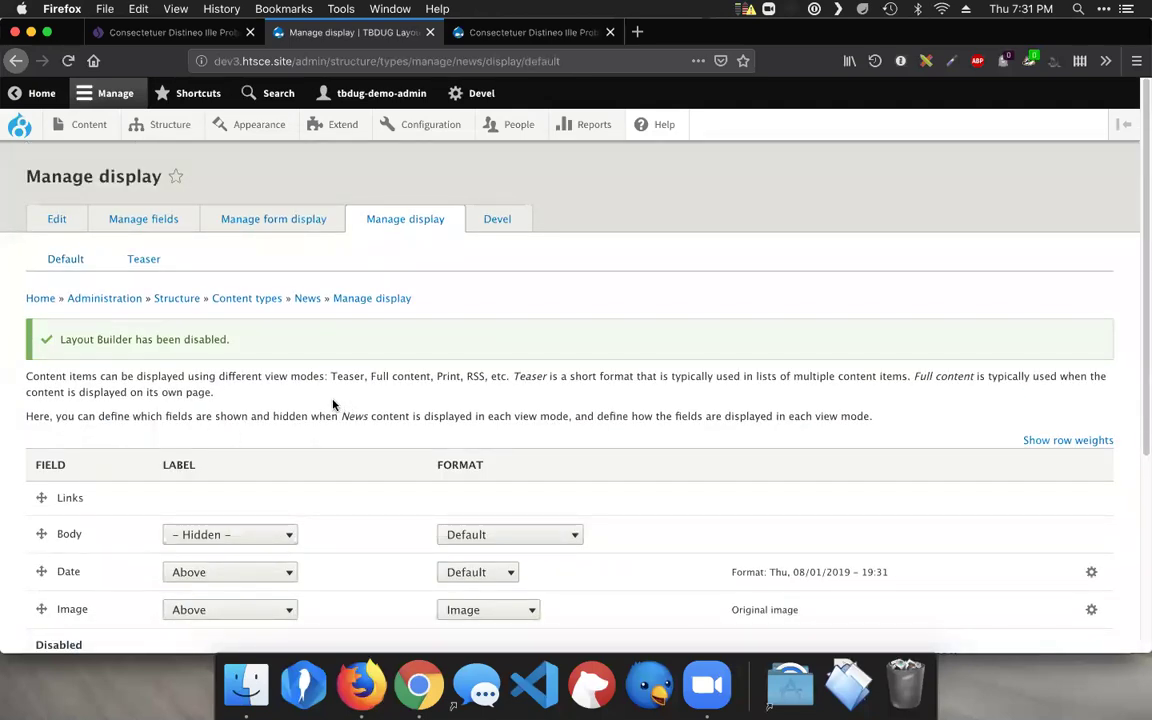
scroll(303, 396, down, 1)
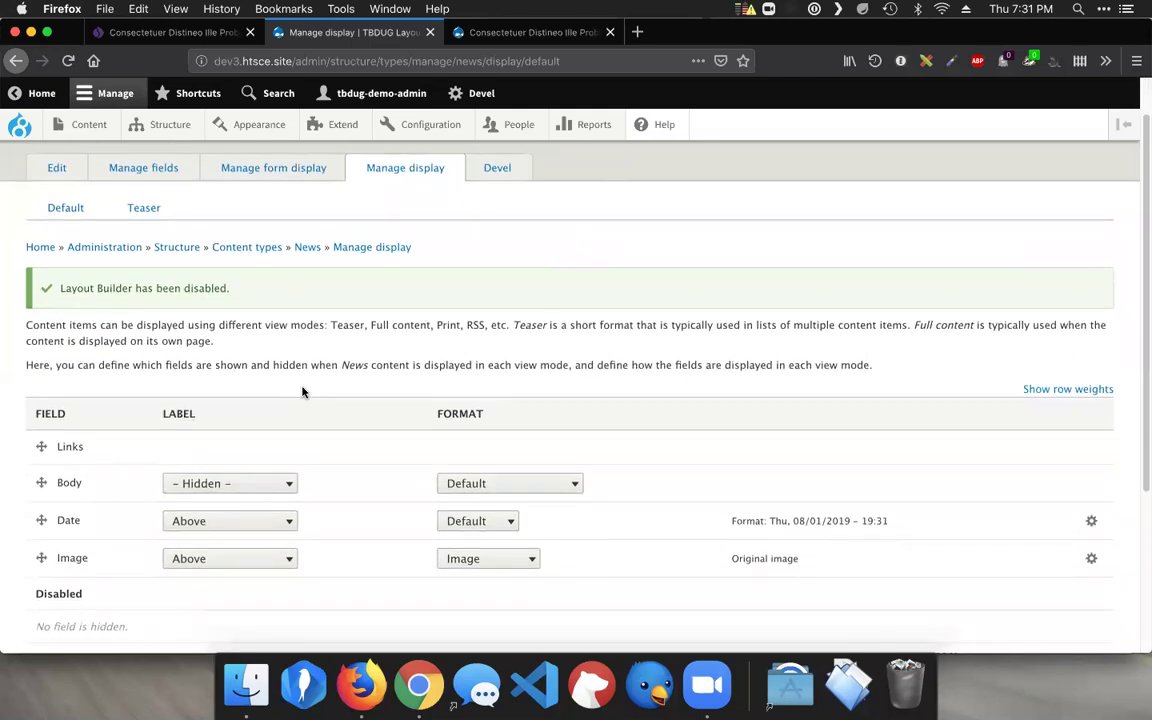
scroll(300, 395, down, 1)
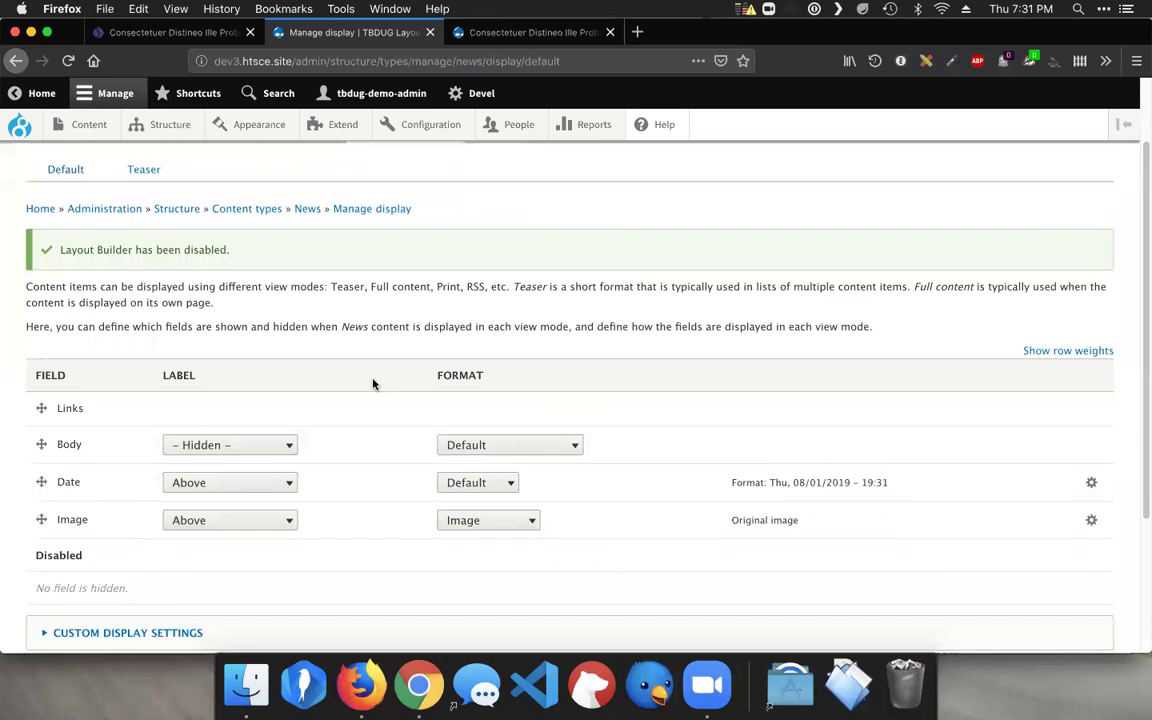
scroll(200, 410, down, 1)
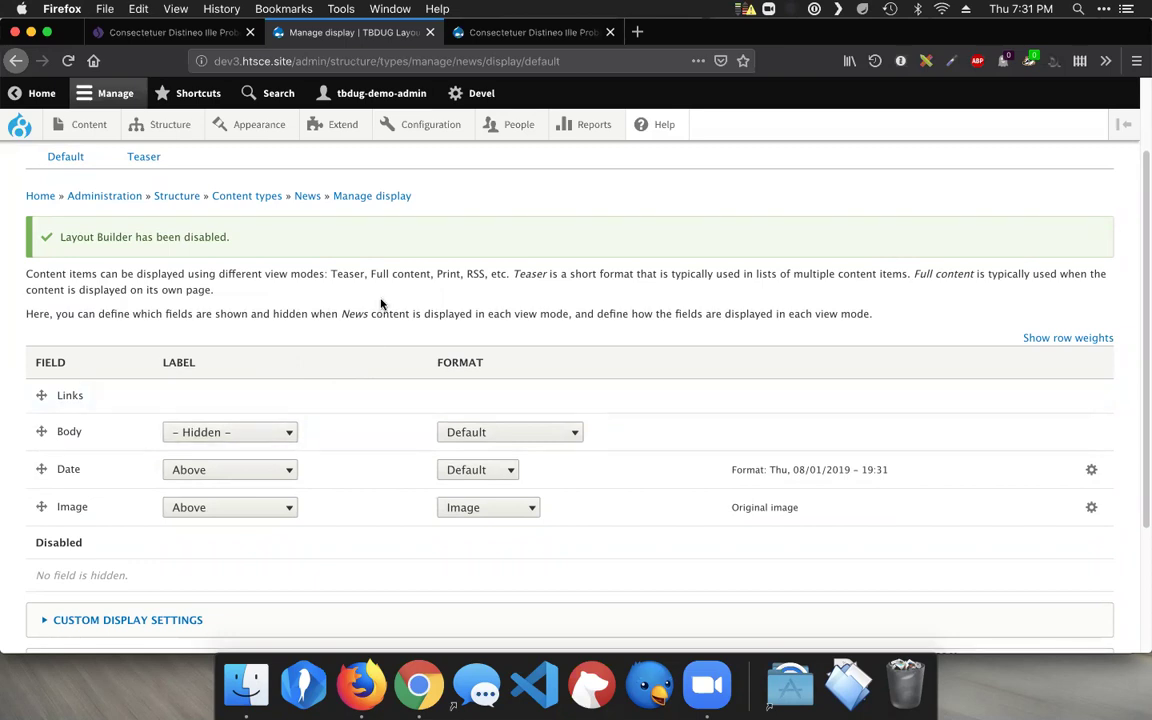
Open the user permissions page, filter it by "layou" and review the Layout Builder permissions.
mouse_move(500, 146)
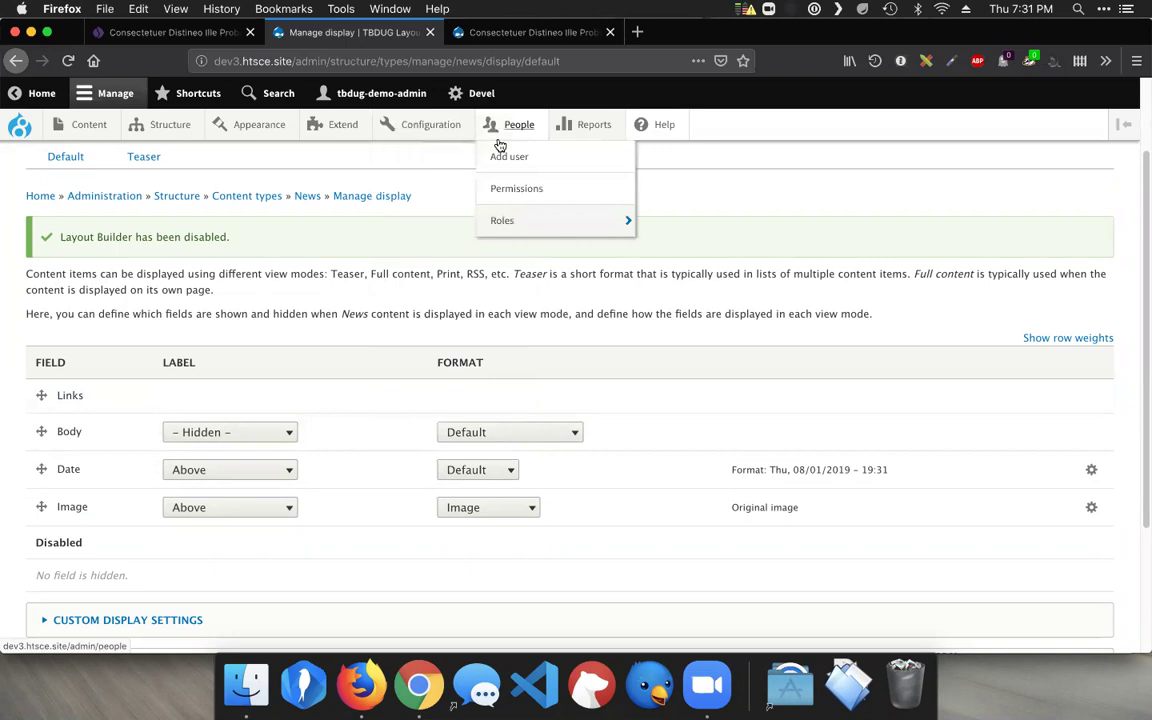
click(482, 193)
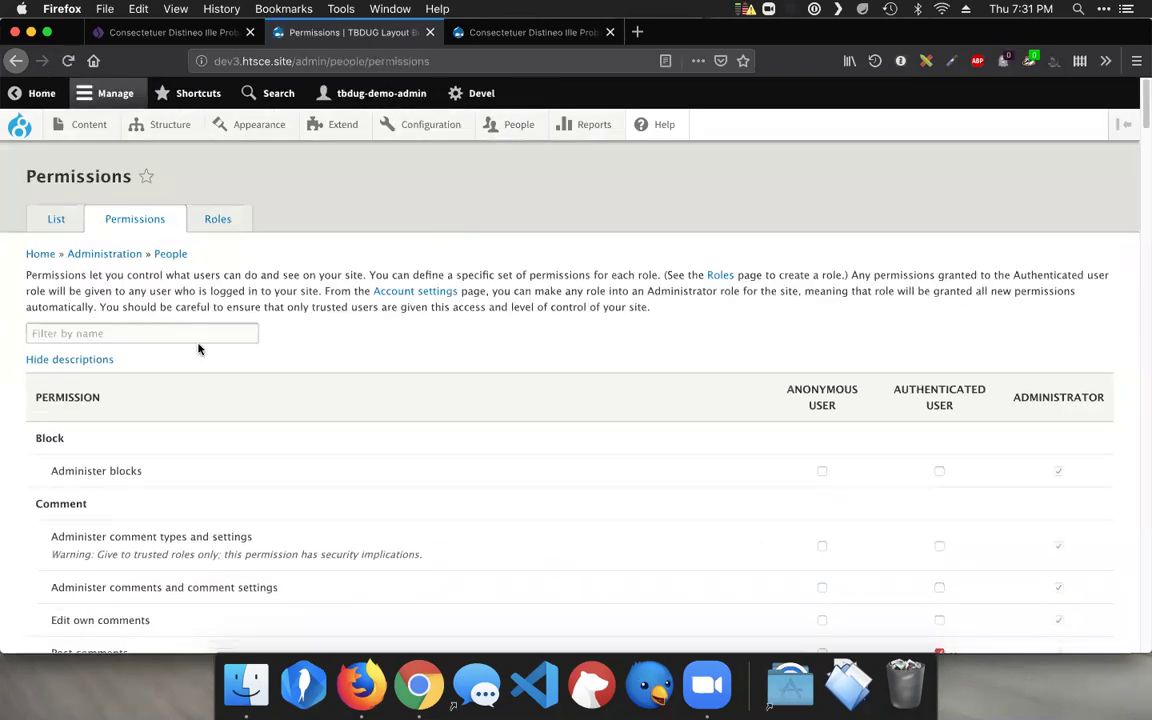
click(184, 338)
text(layou)
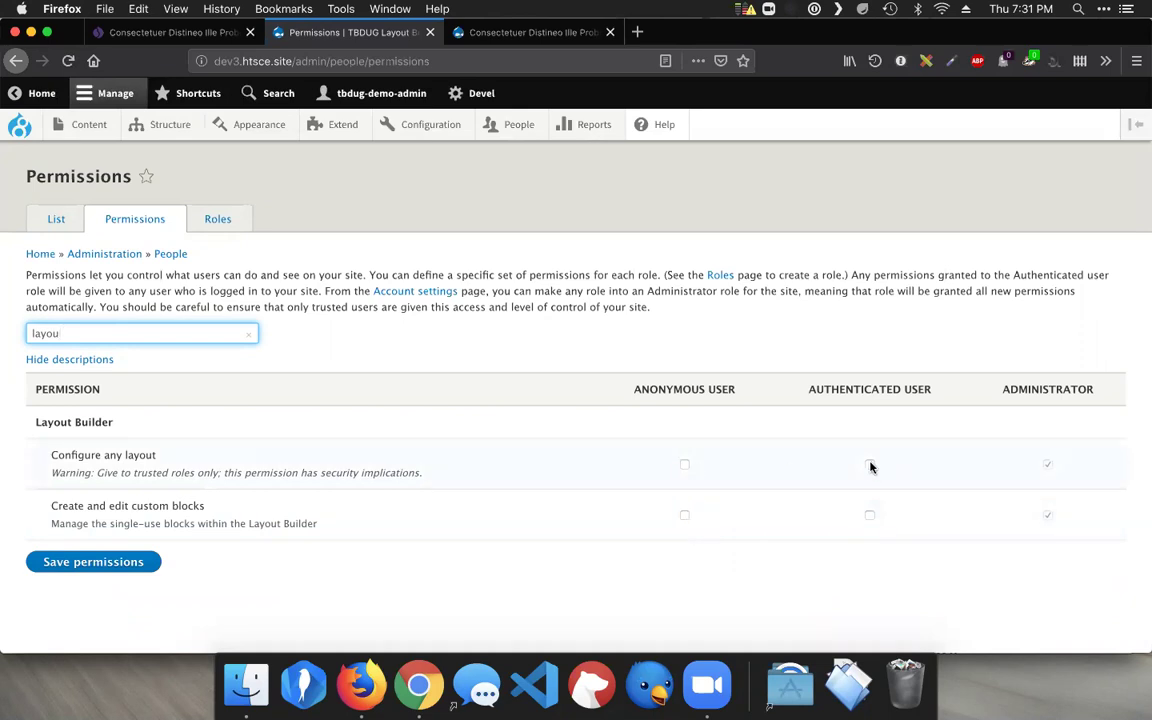
drag(78, 455, 152, 455)
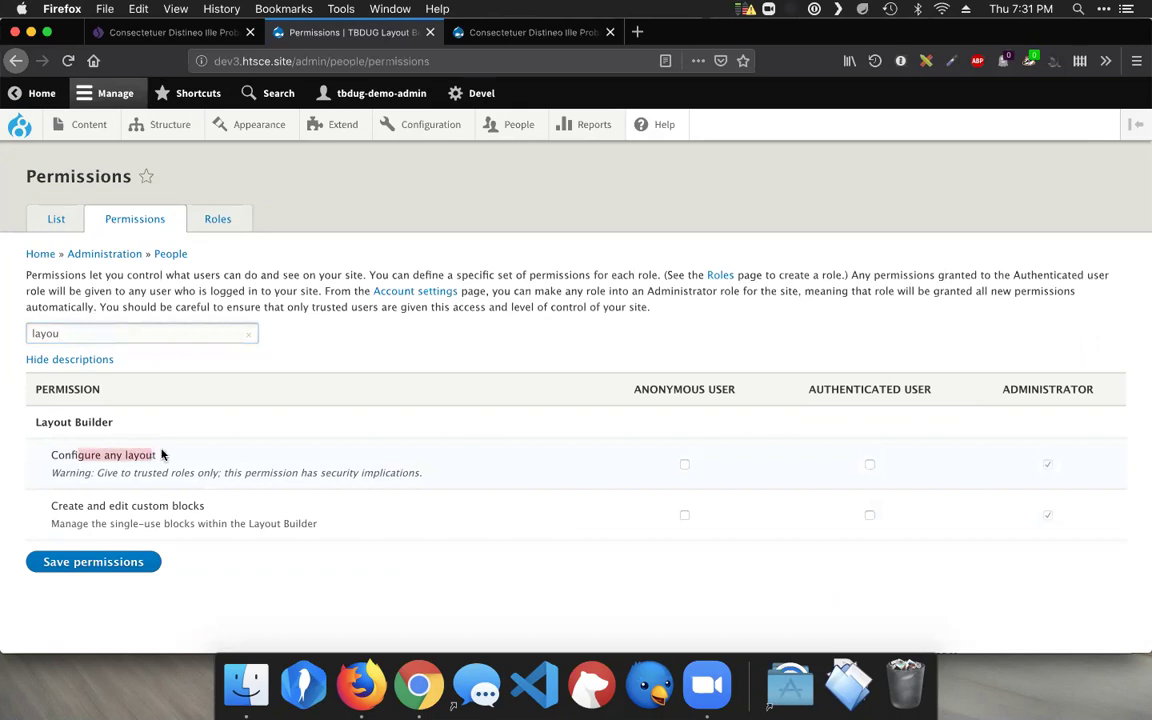
click(157, 455)
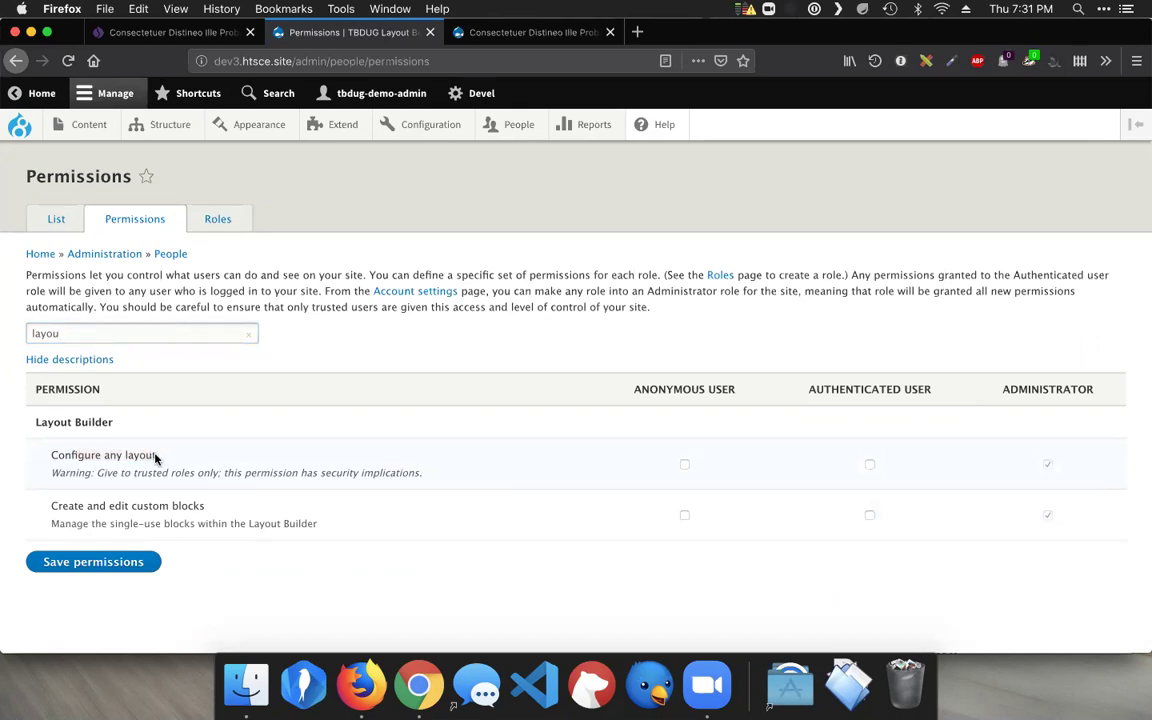
drag(107, 506, 209, 506)
click(205, 507)
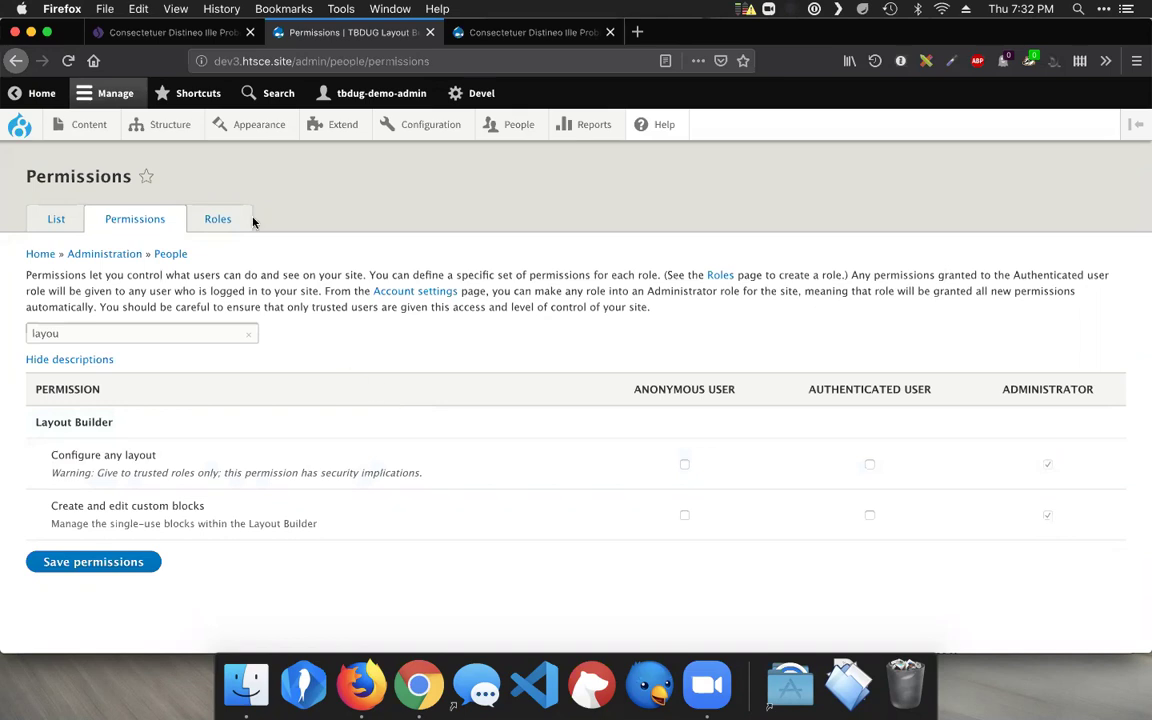
Enable Layout Builder and per-item layout customization on the Basic page content type's default display and save.
mouse_move(178, 132)
mouse_move(244, 252)
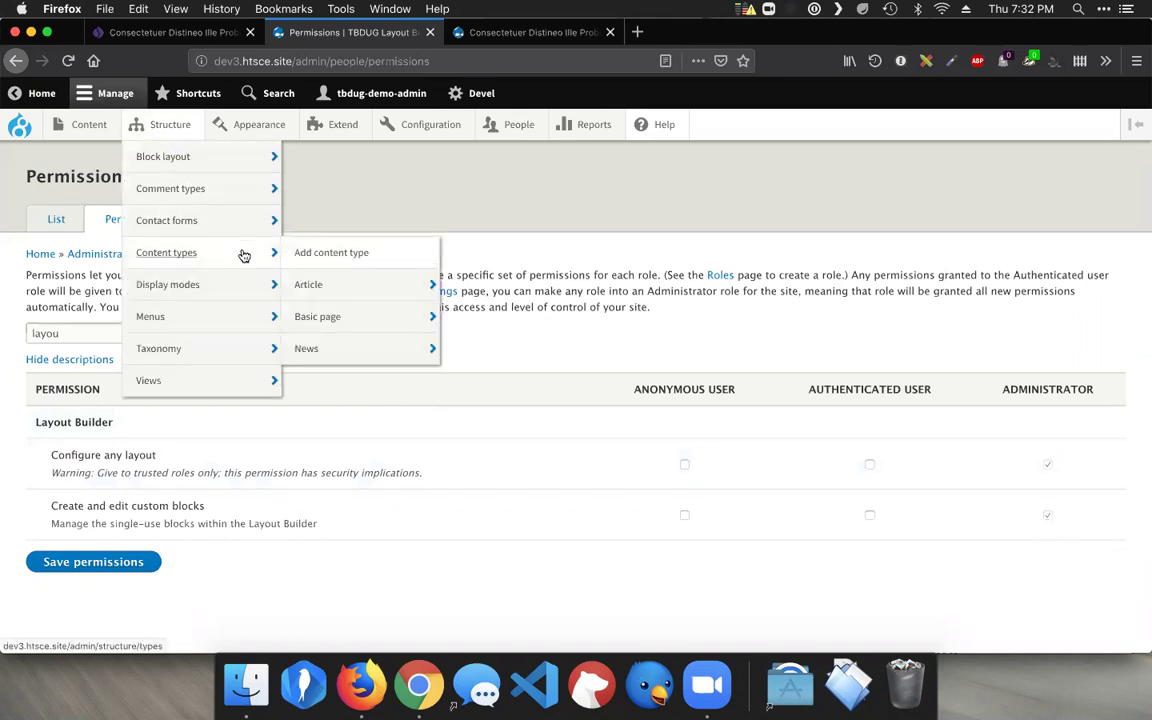
mouse_move(352, 316)
click(500, 378)
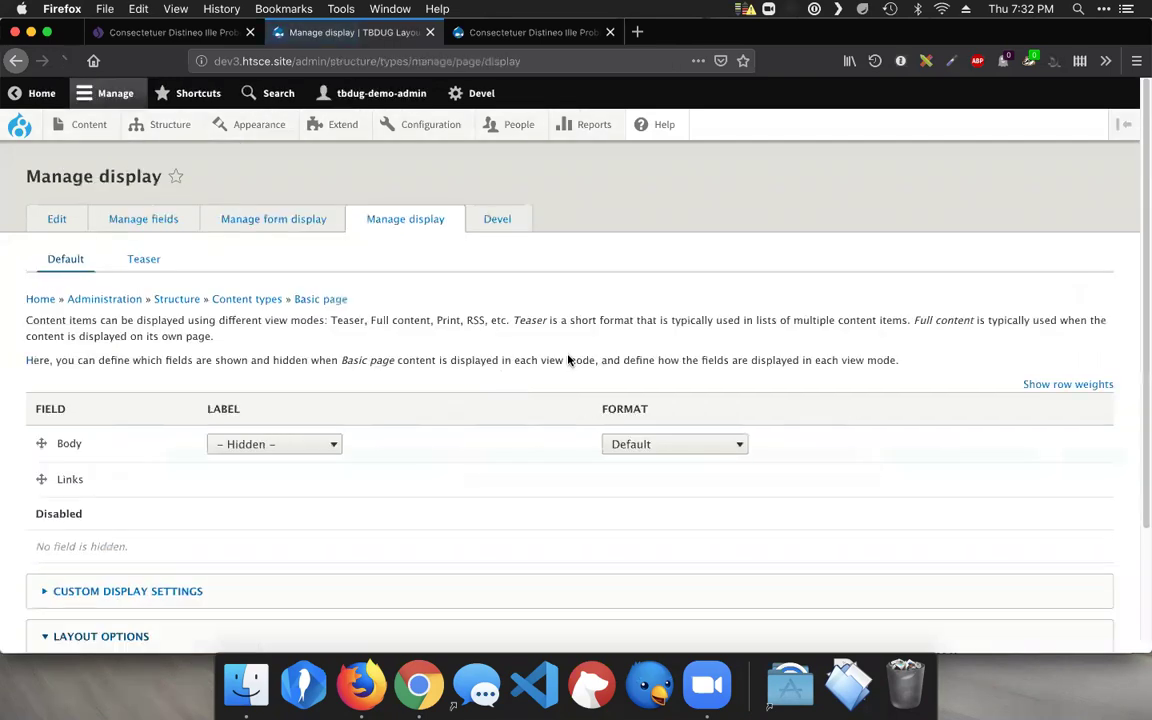
scroll(231, 437, down, 3)
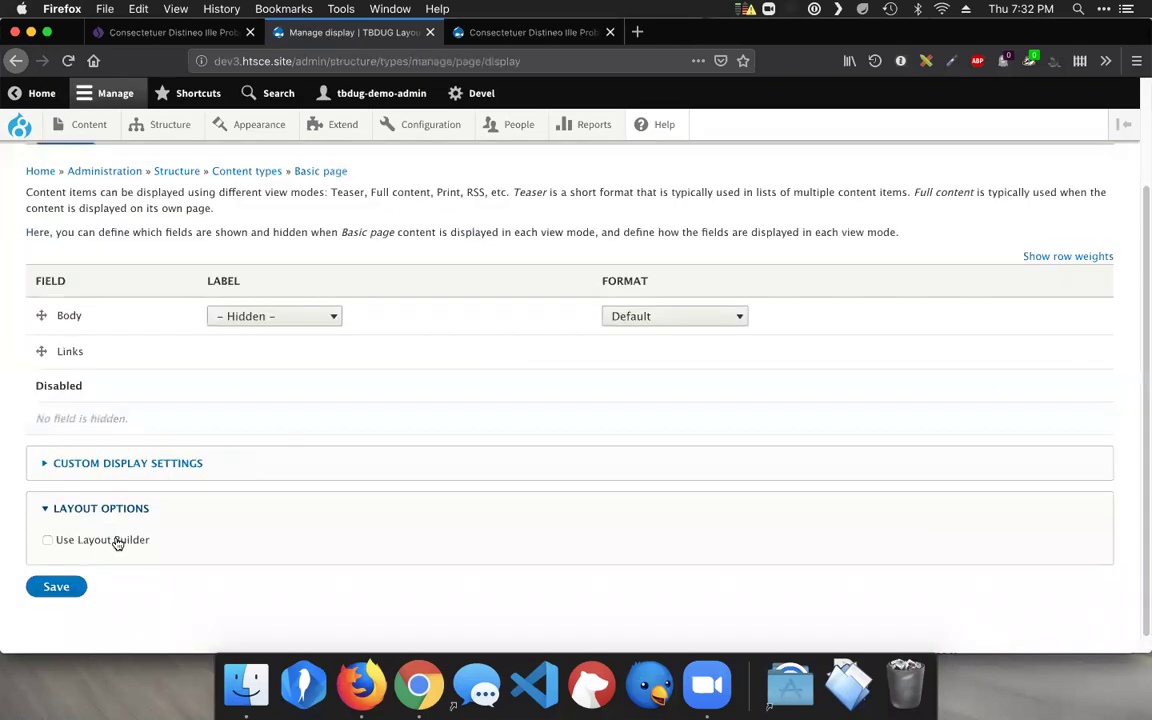
click(47, 540)
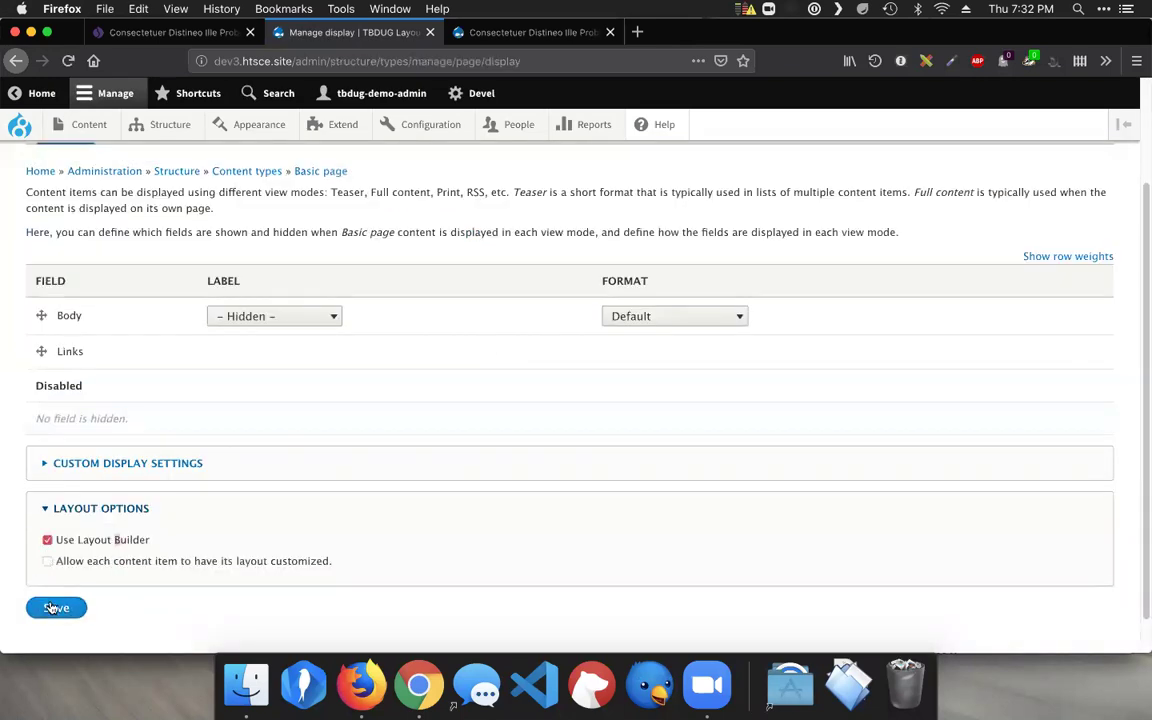
click(50, 562)
click(53, 608)
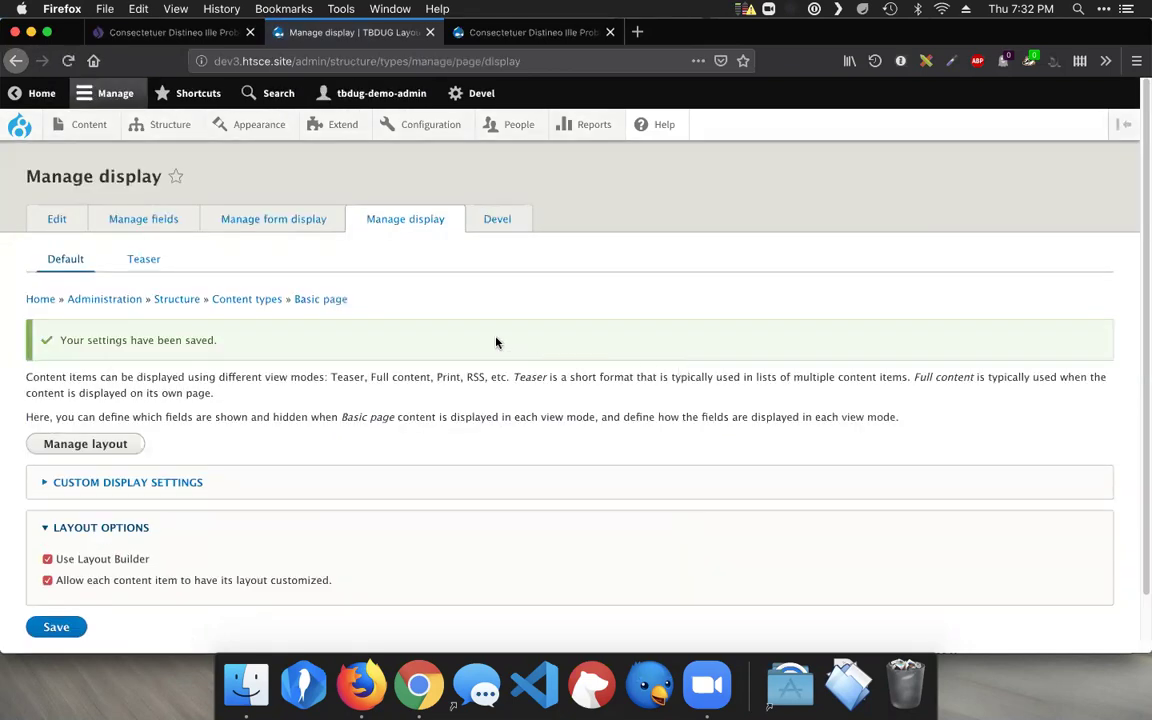
Open the layout template for Basic page content items and bring up the layout choices for a new first section.
click(68, 443)
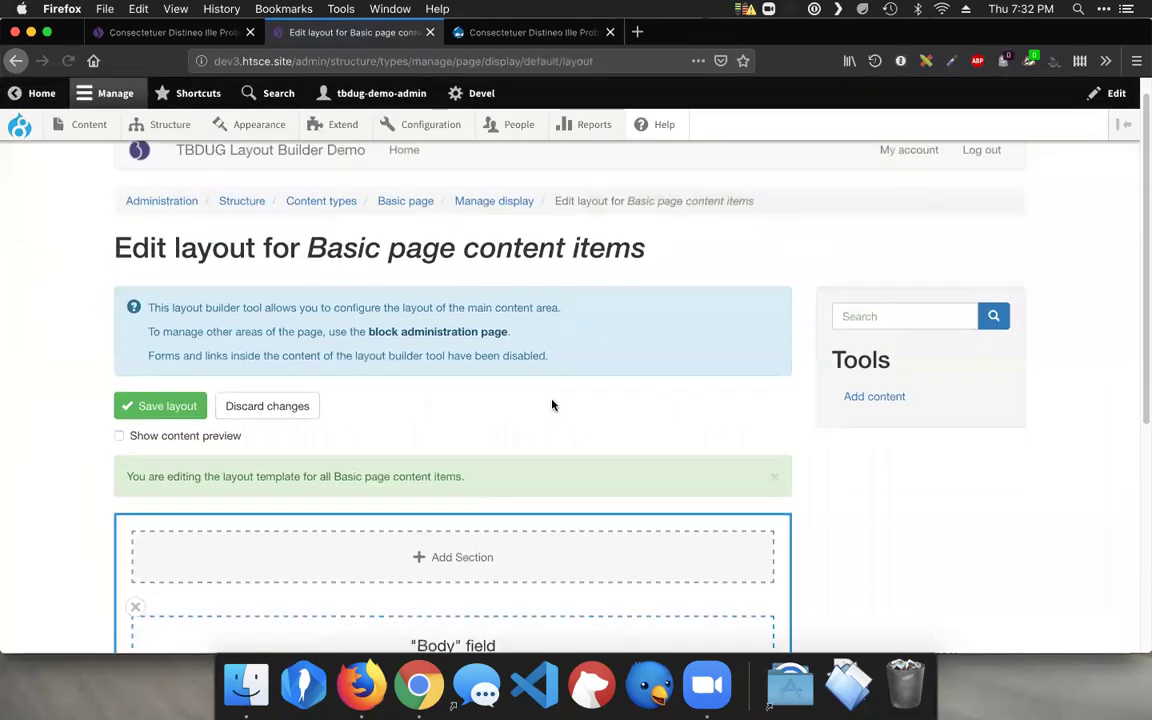
scroll(480, 440, down, 2)
click(416, 455)
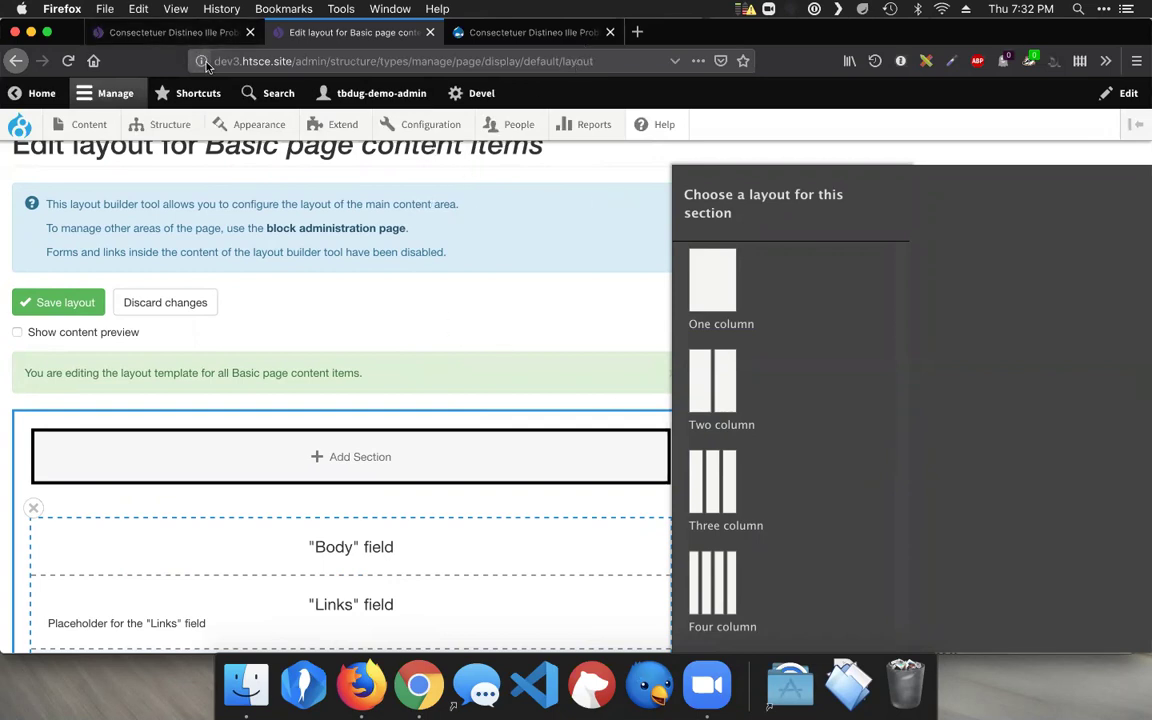
Open the Layout API documentation at drupal.org/docs/8/api/layout-api/ in a new browser tab.
key(super+t)
text(drupal.org/)
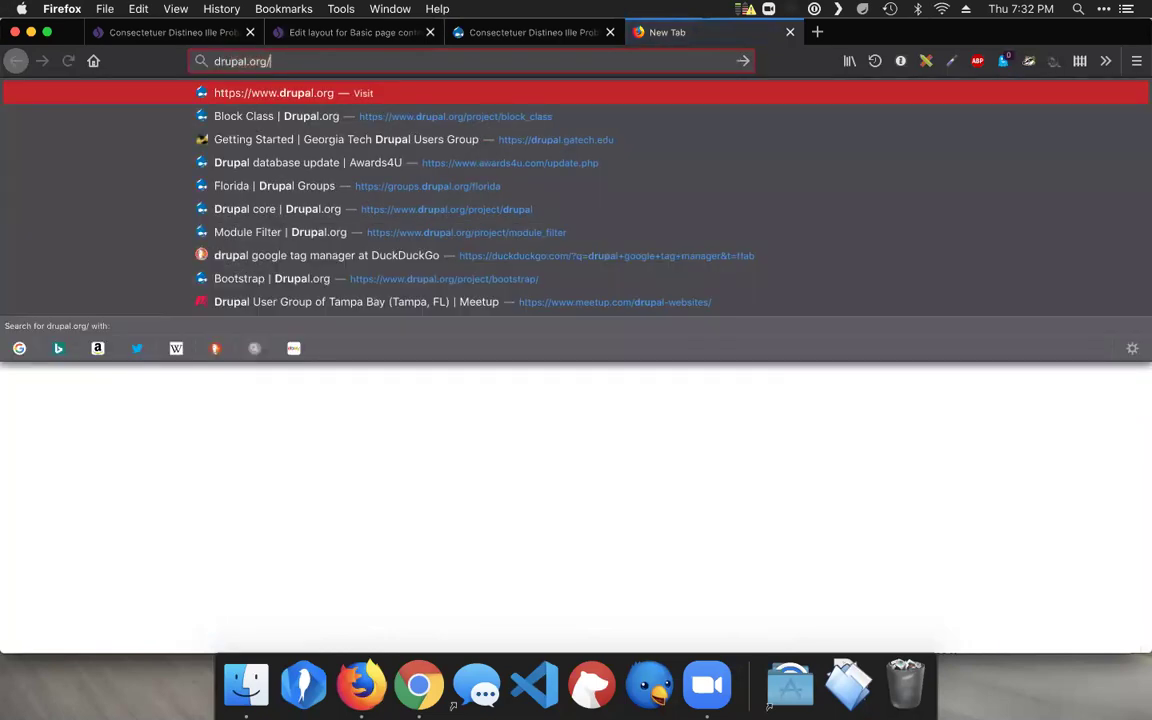
text(pr)
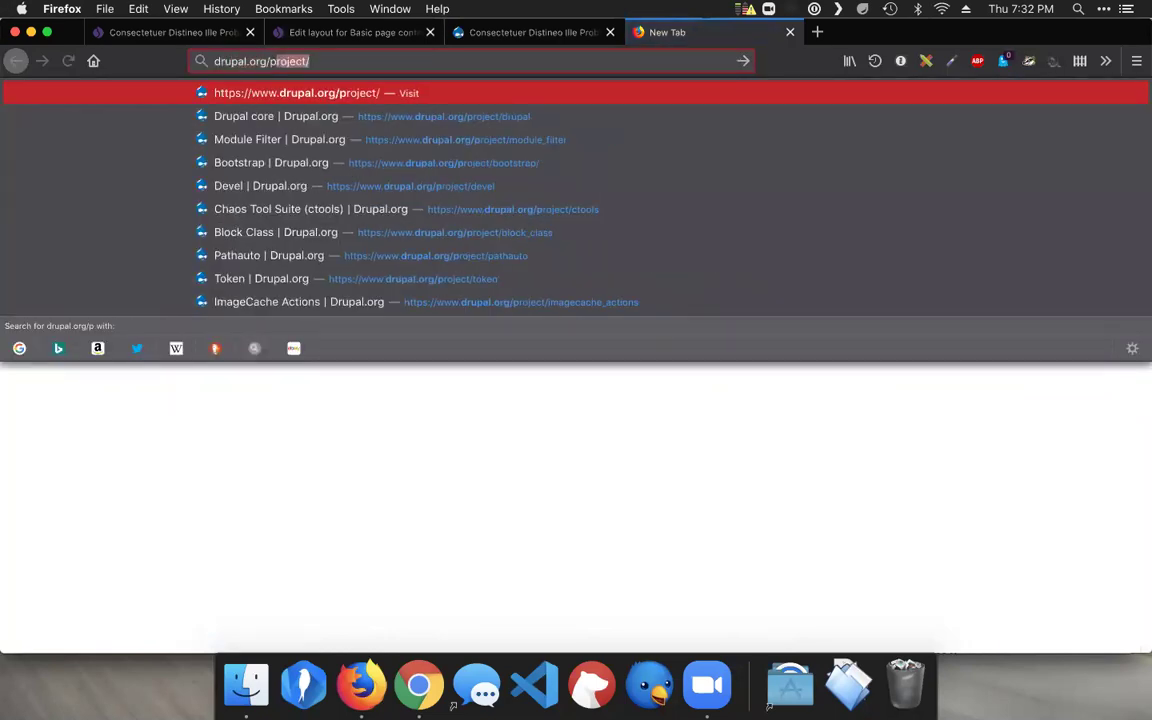
key(BackSpace)
key(BackSpace)
key(BackSpace)
text(docs/)
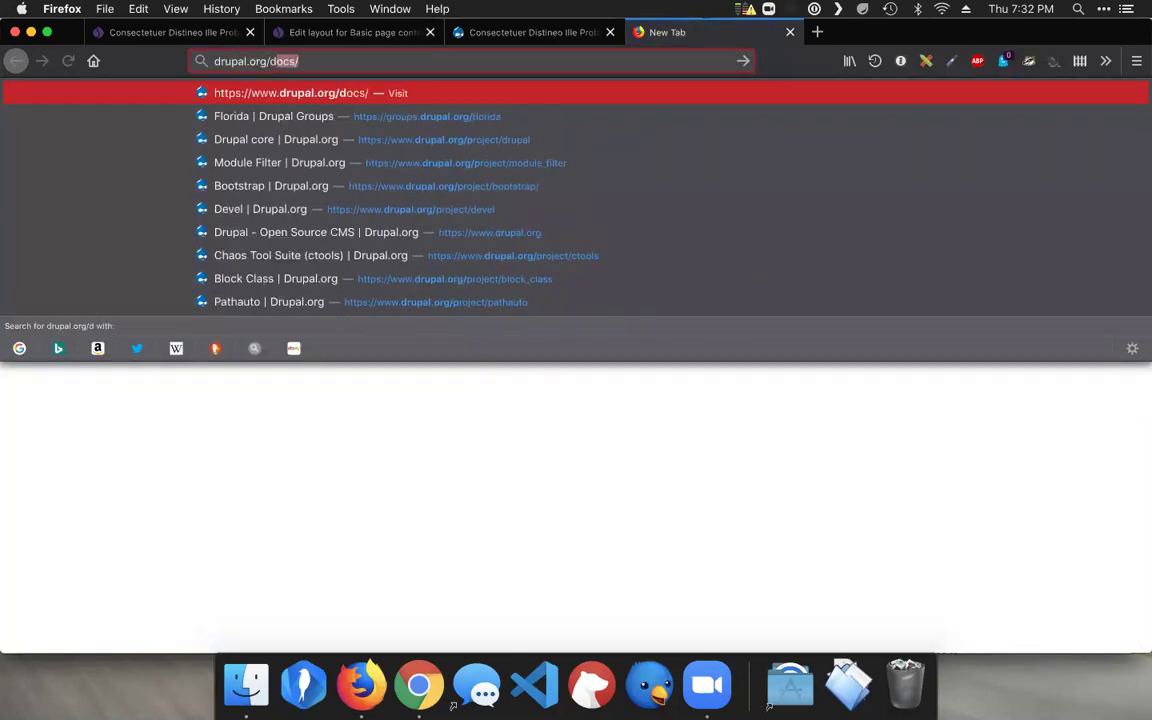
text(l)
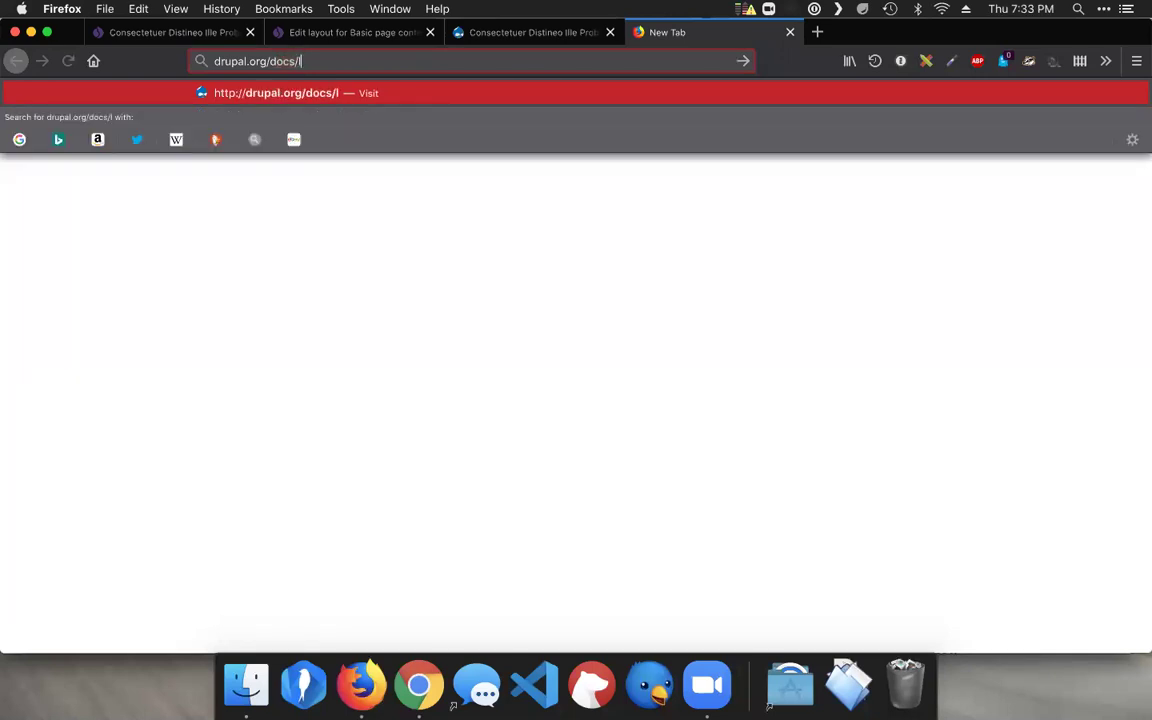
key(BackSpace)
text(8/la)
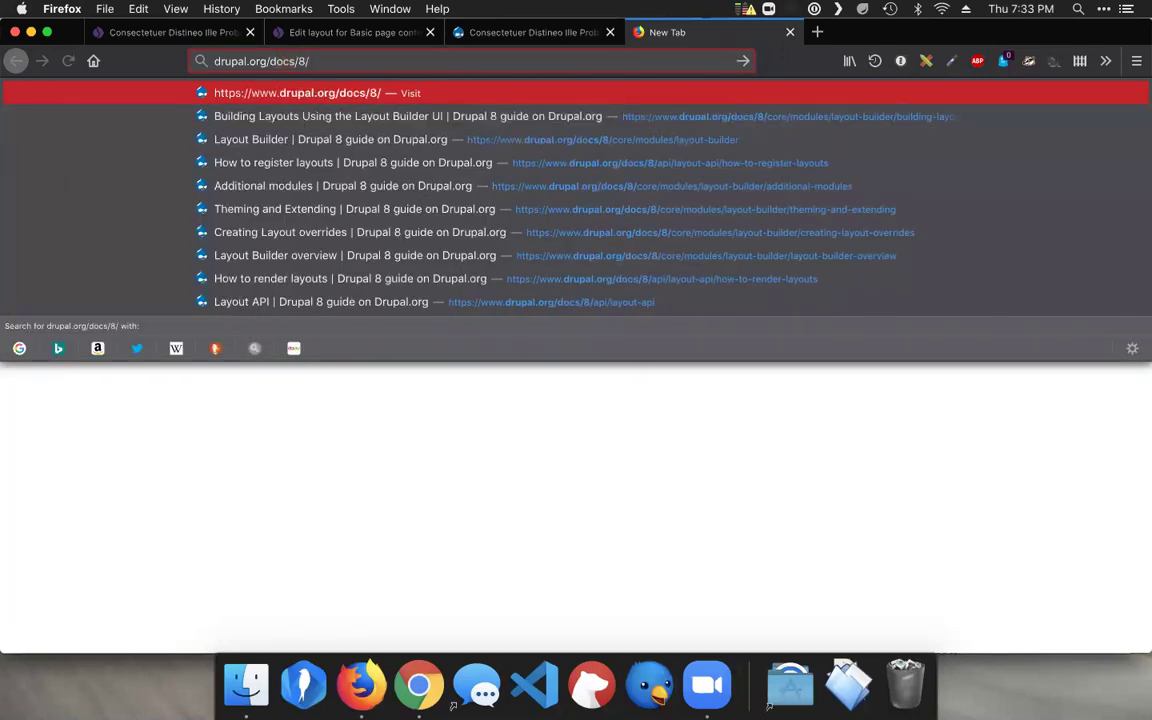
key(BackSpace)
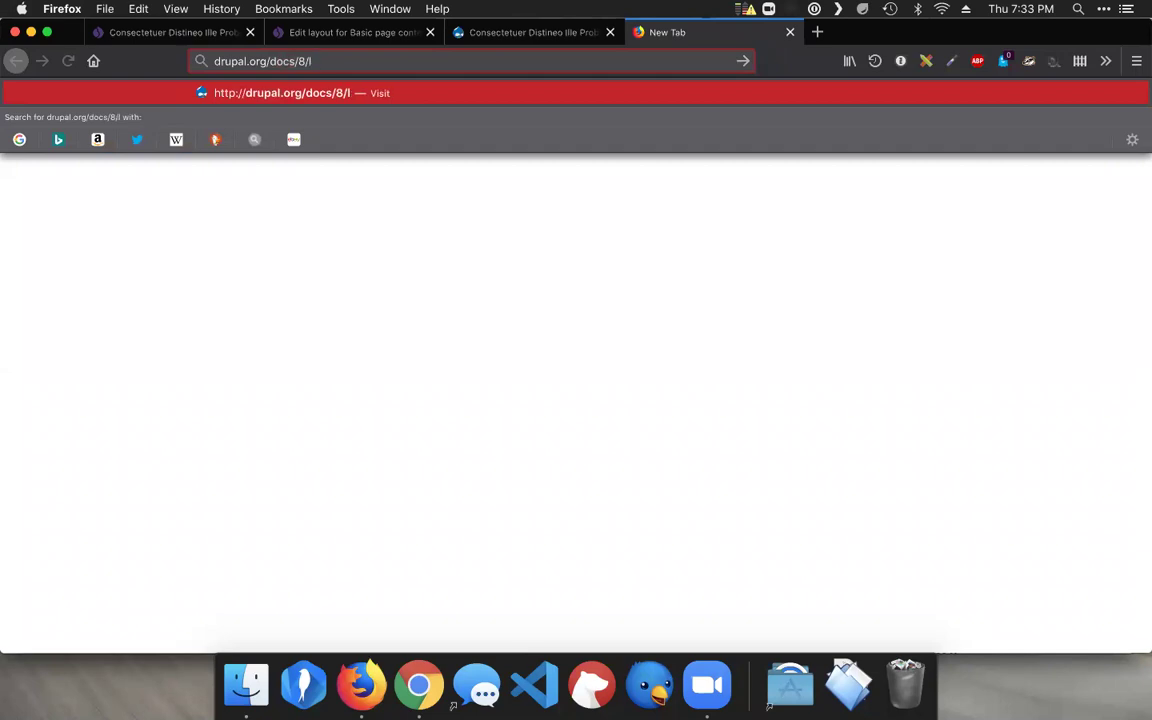
key(BackSpace)
text(api/l)
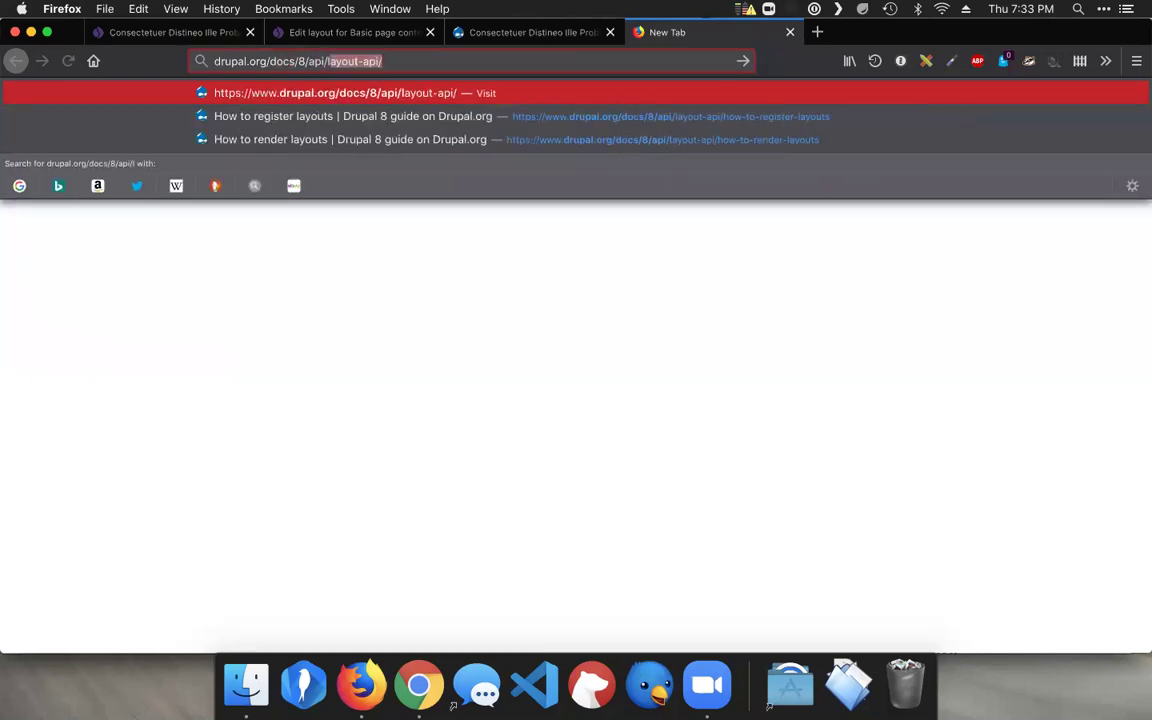
key(Return)
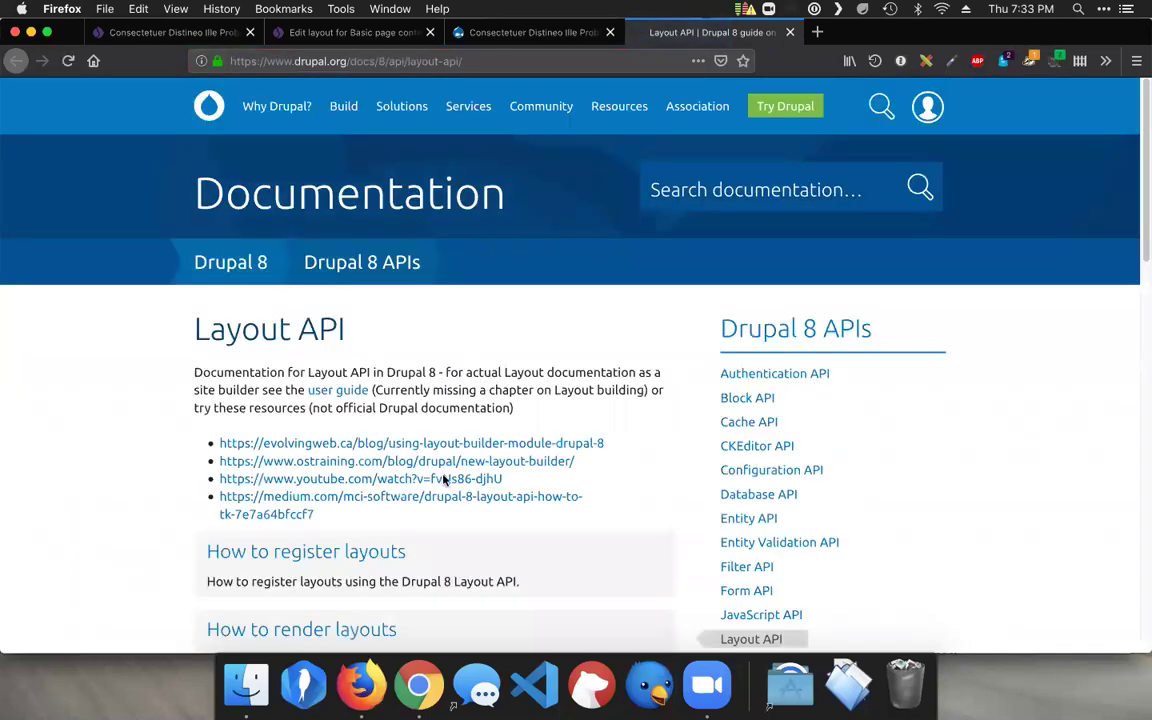
Open the How to register layouts guide and read through to the simplest *.layouts.yml example.
scroll(407, 380, down, 2)
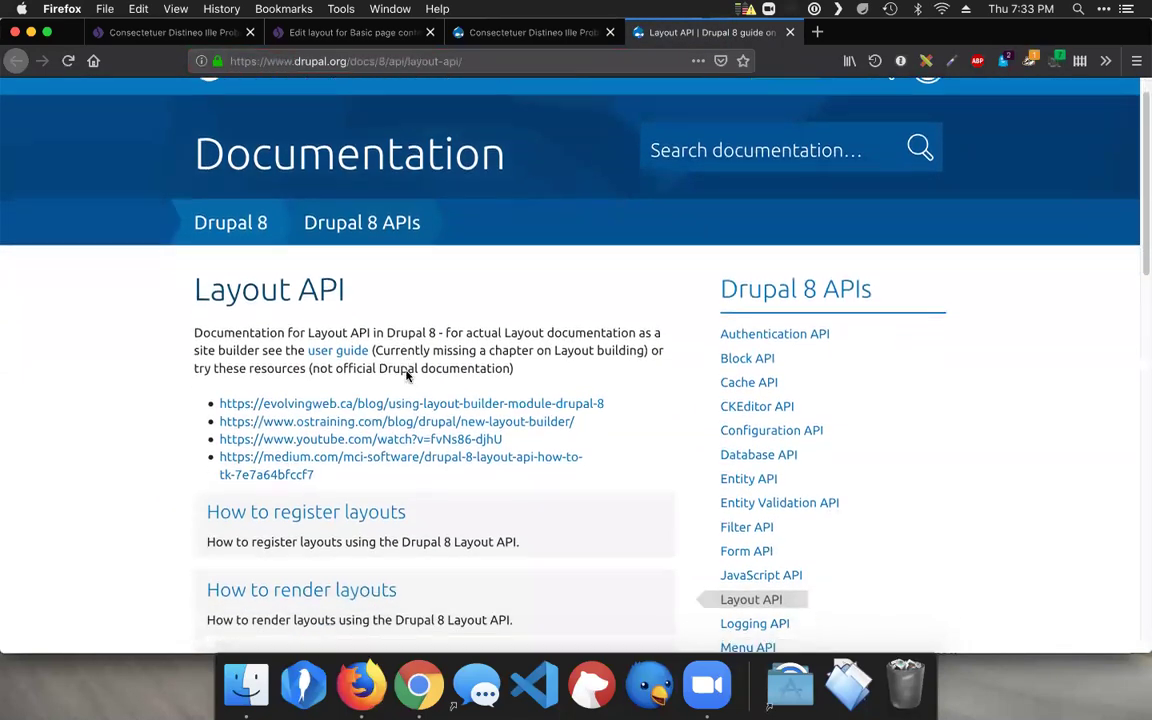
scroll(405, 374, down, 1)
click(374, 478)
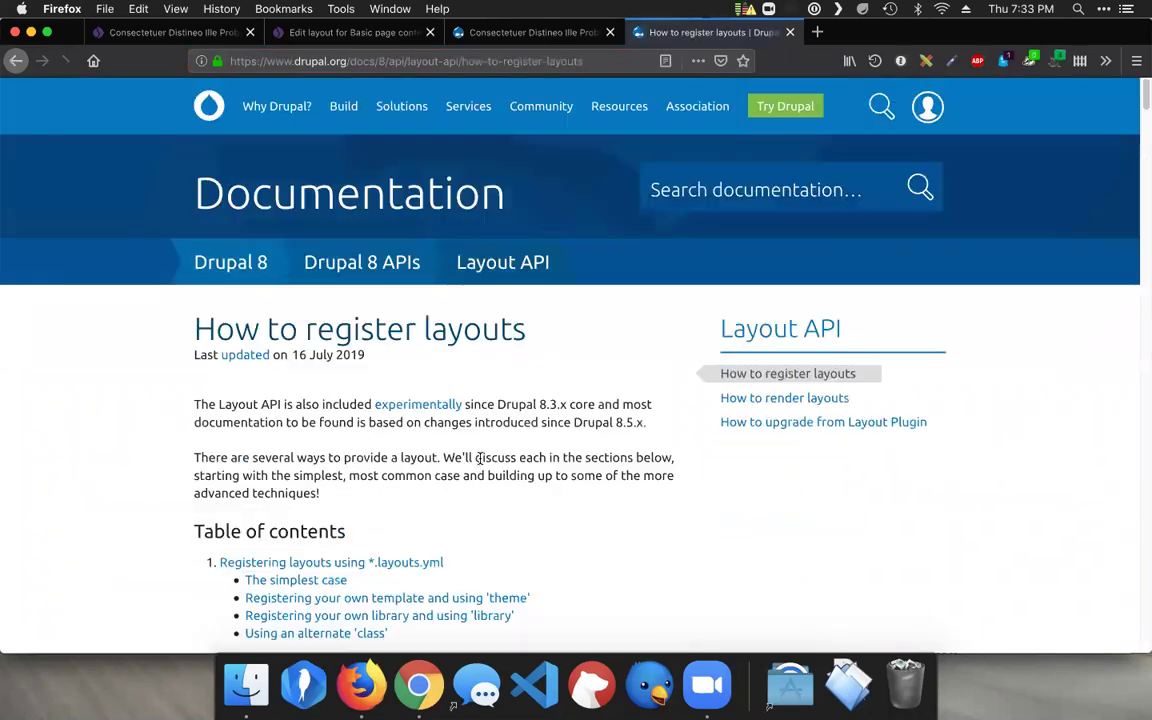
scroll(495, 456, down, 6)
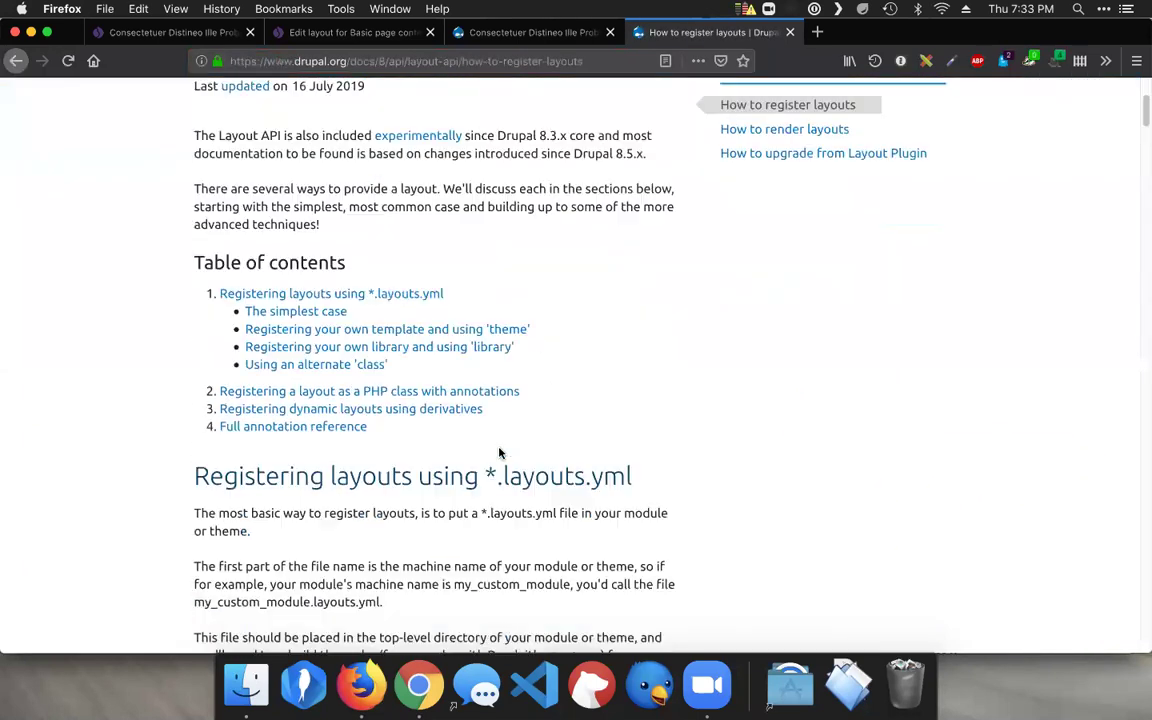
scroll(500, 453, down, 3)
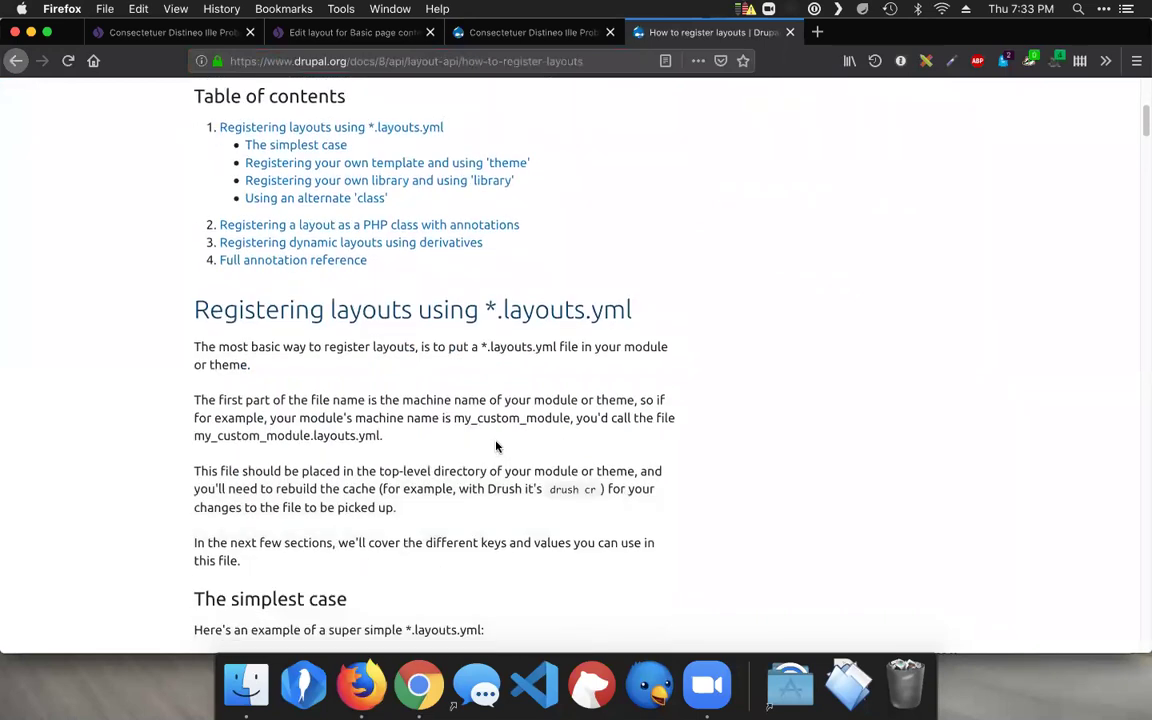
scroll(532, 316, down, 1)
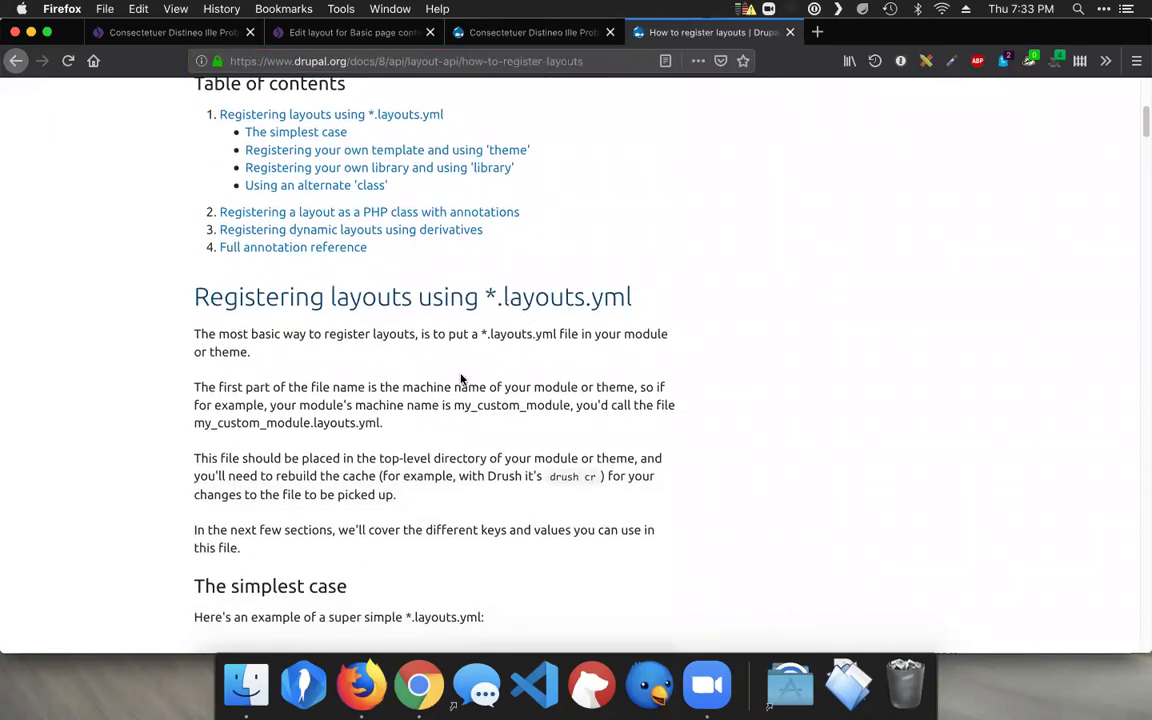
scroll(462, 378, down, 4)
scroll(462, 378, down, 5)
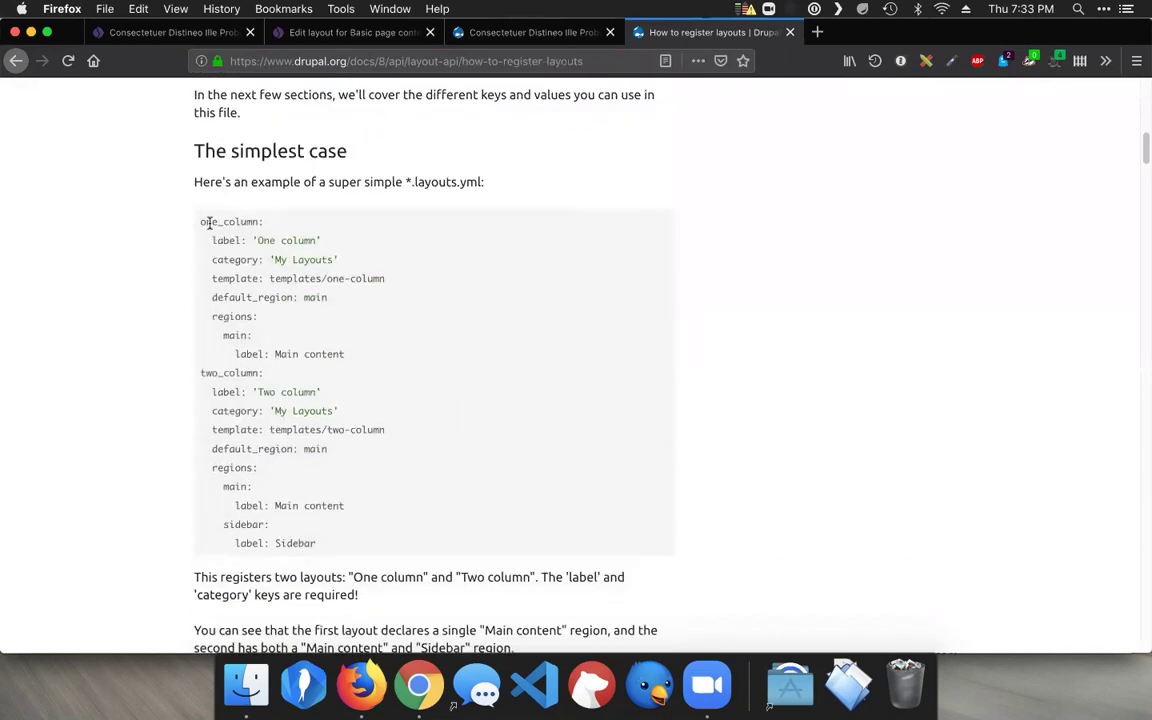
Examine the one_column definition in the simplest-case example, highlighting its label, template name and "Main content" region label.
drag(202, 221, 277, 242)
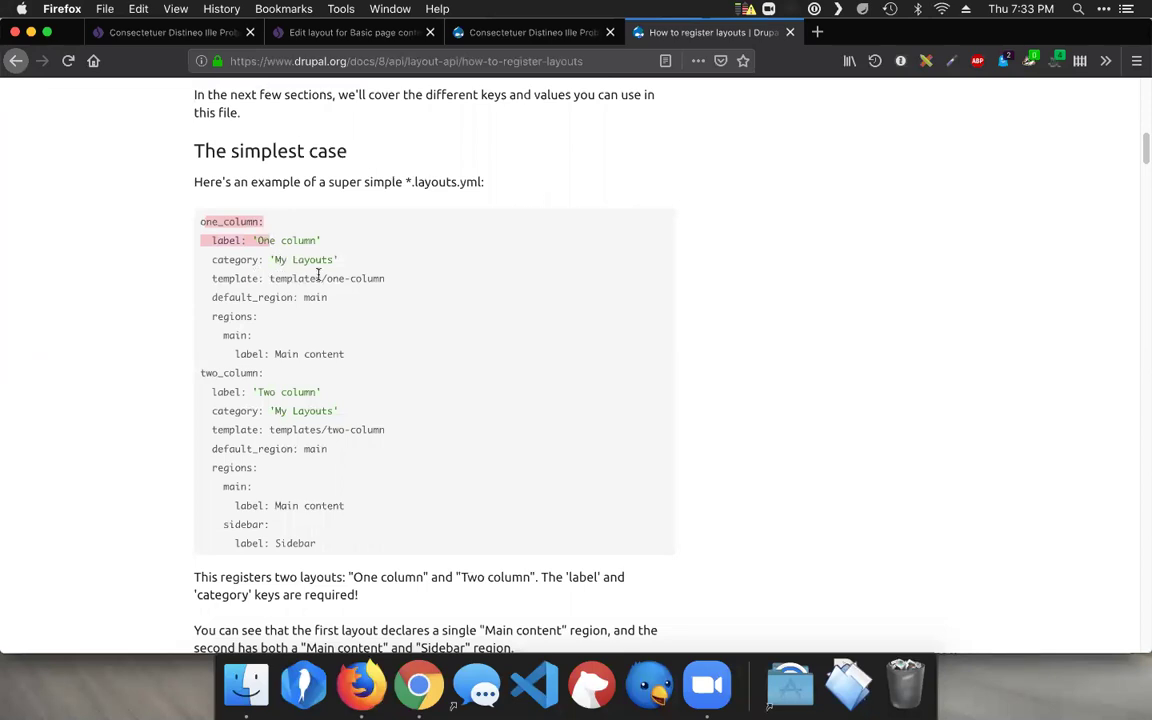
drag(327, 279, 405, 287)
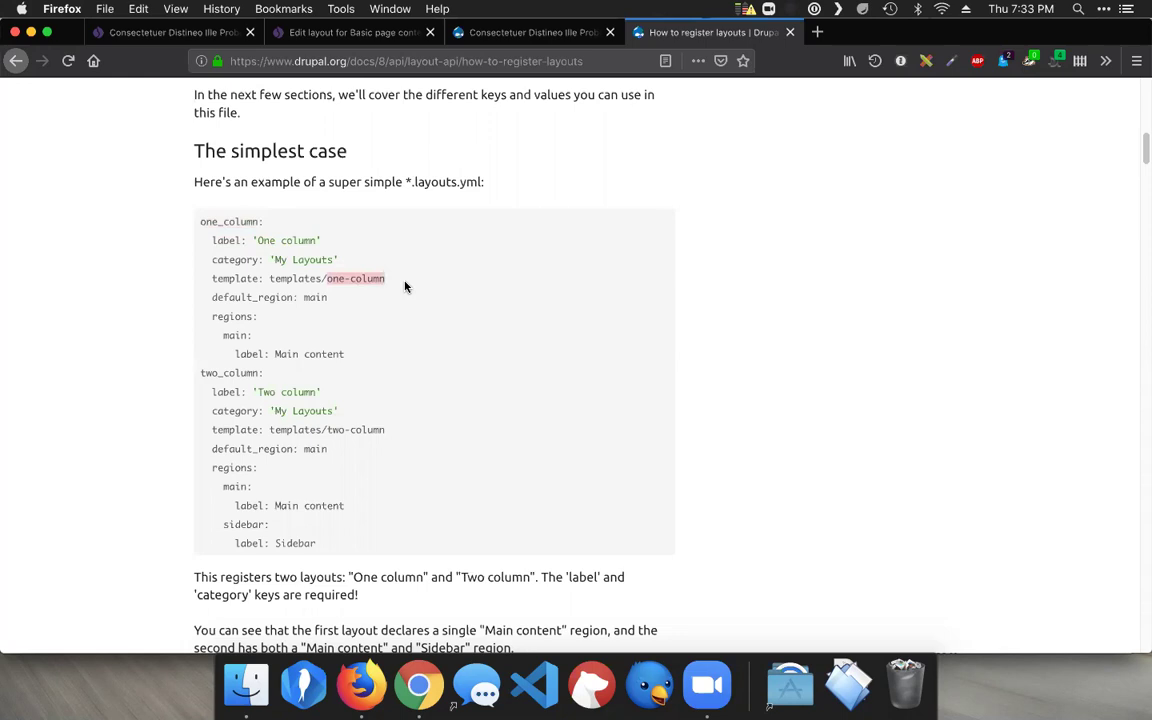
click(257, 298)
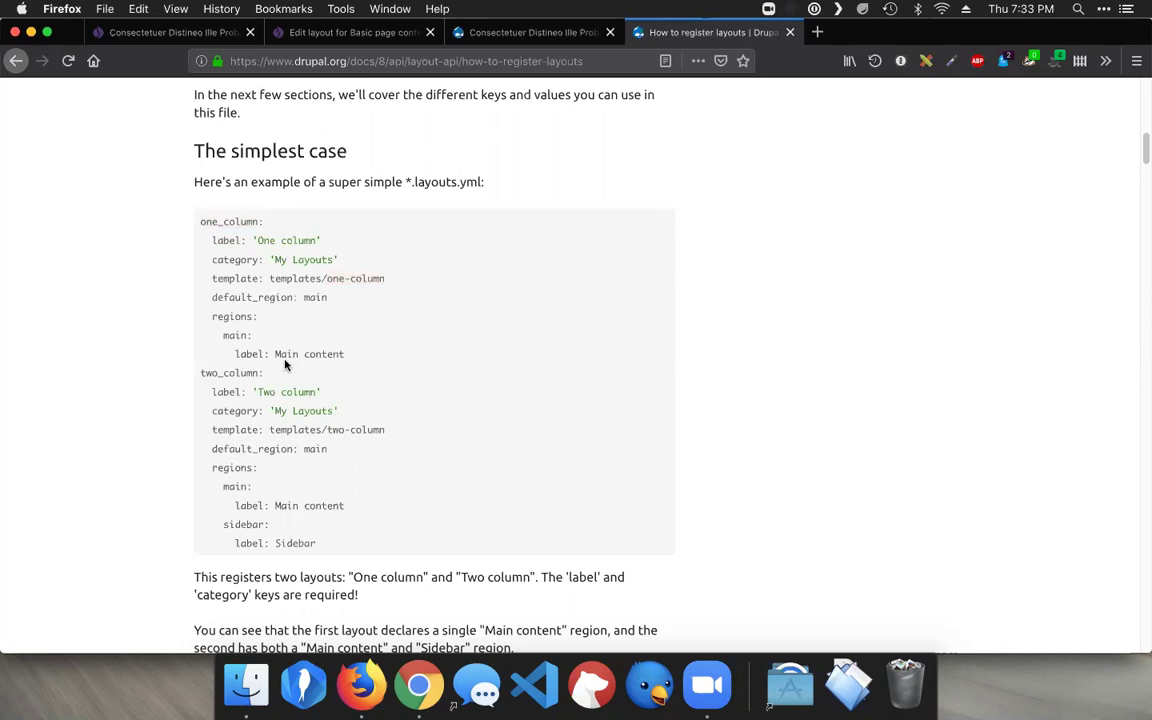
drag(274, 354, 346, 354)
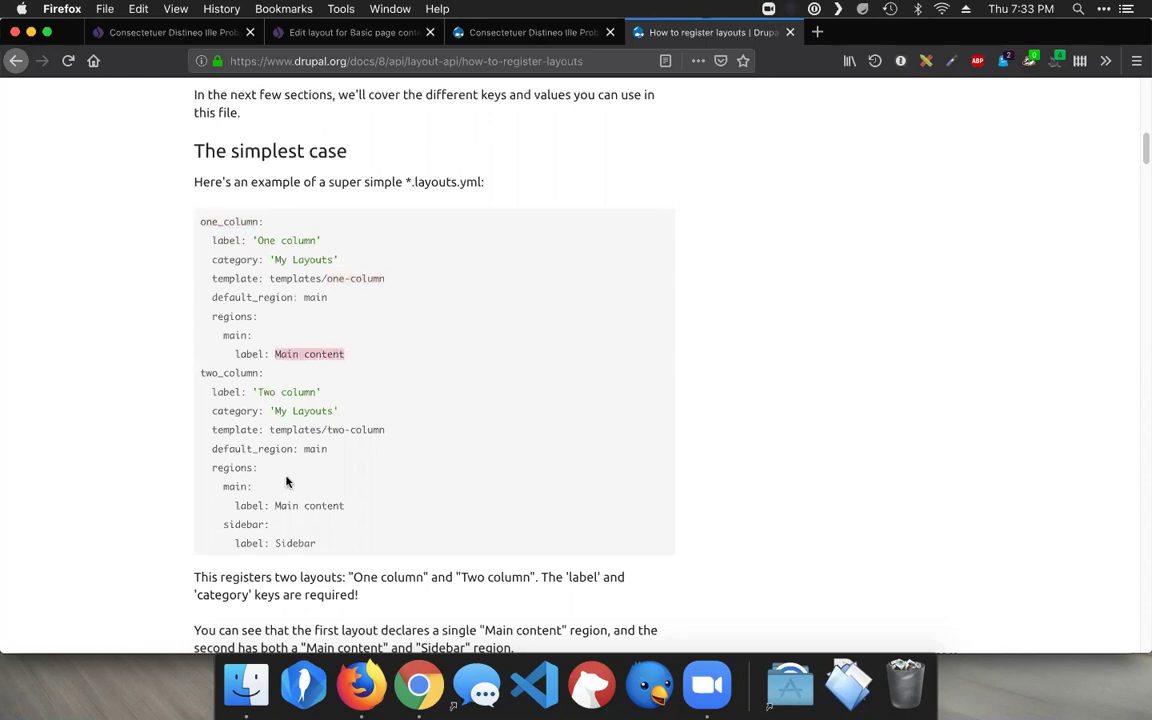
click(297, 347)
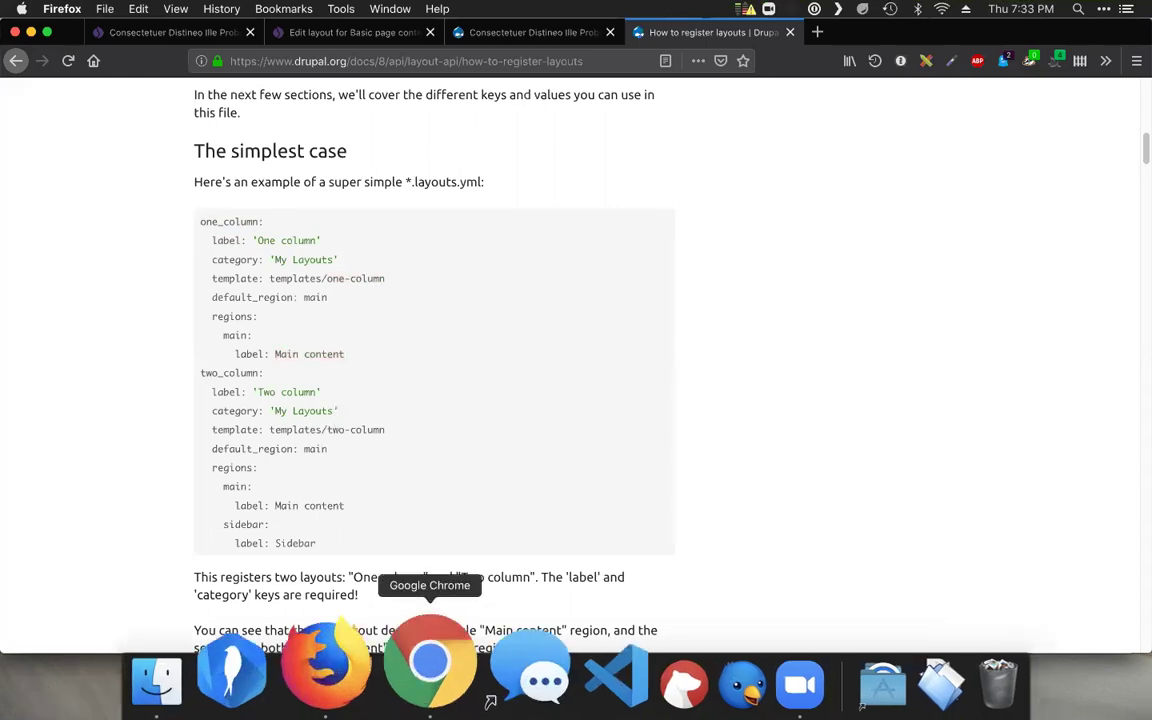
Switch to Google Chrome, look over the demo article page and close its developer tools.
click(420, 678)
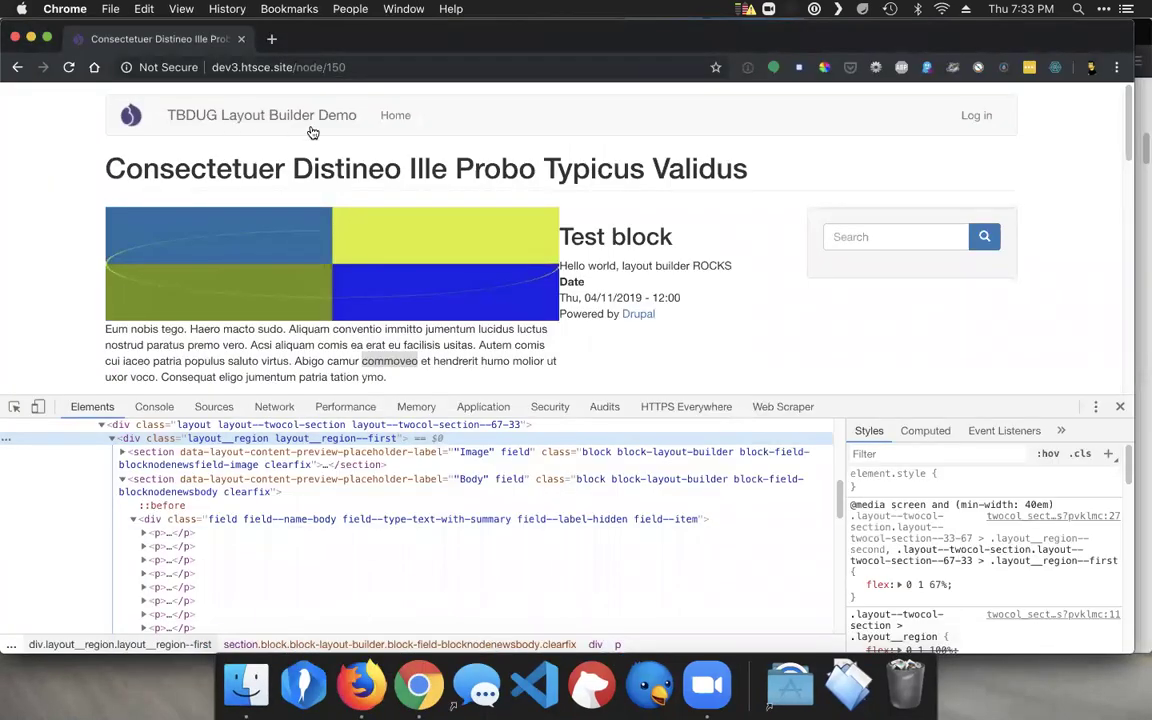
scroll(411, 154, down, 15)
scroll(360, 230, up, 15)
click(1120, 406)
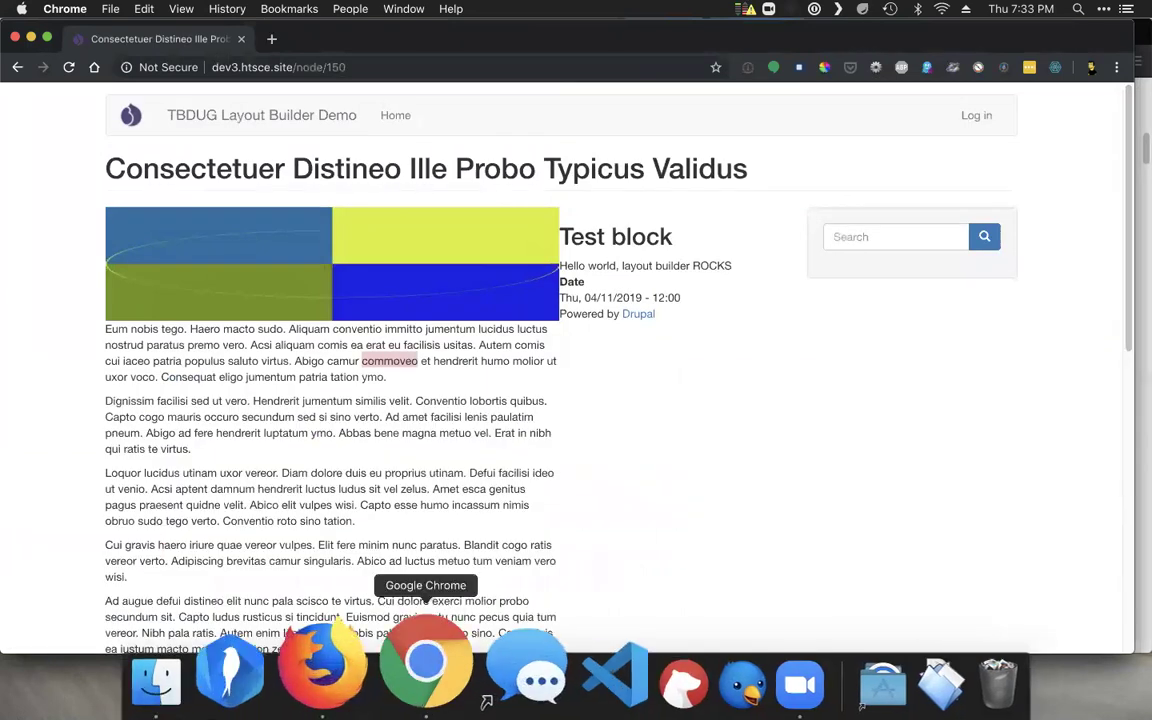
Return to the guide in Firefox and examine the two-column Twig template example and the bold note about the simplest registration method.
click(368, 680)
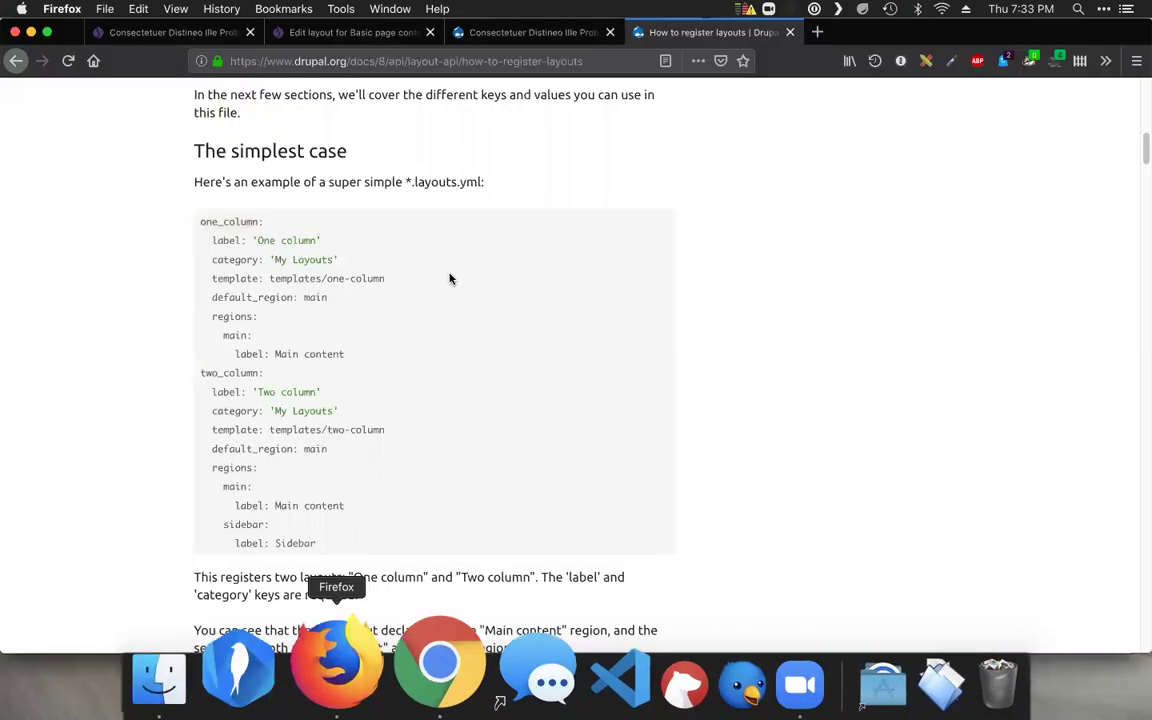
scroll(282, 390, down, 8)
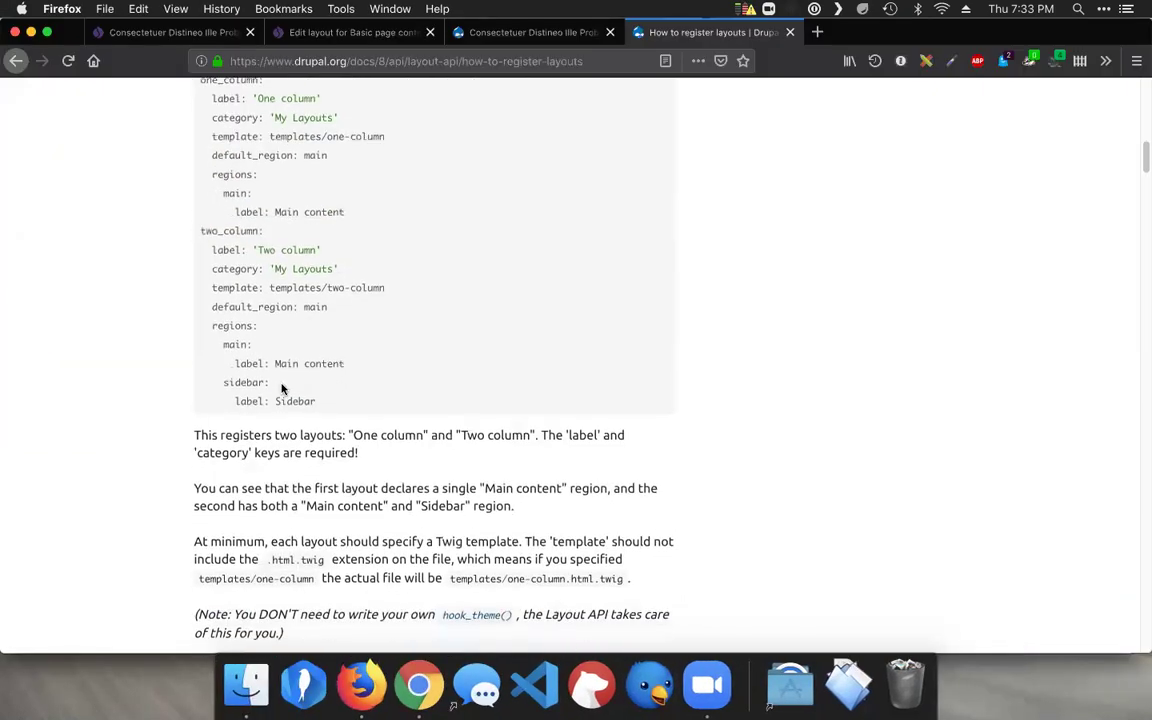
scroll(282, 382, down, 1)
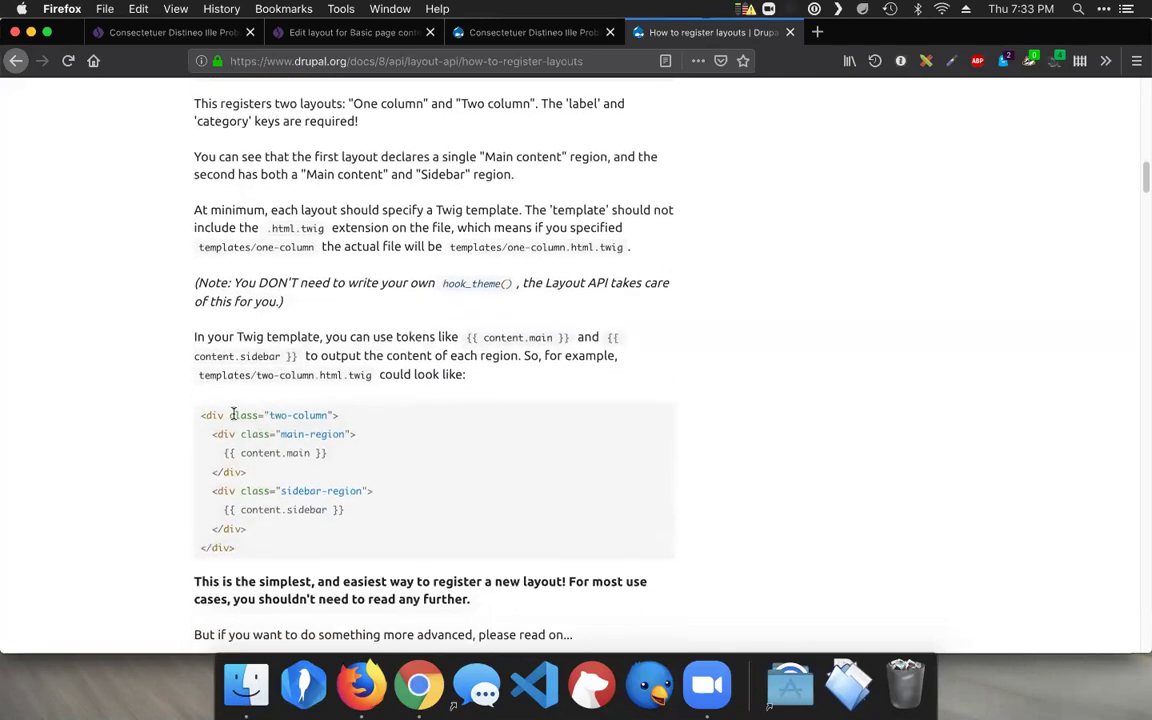
drag(310, 415, 319, 556)
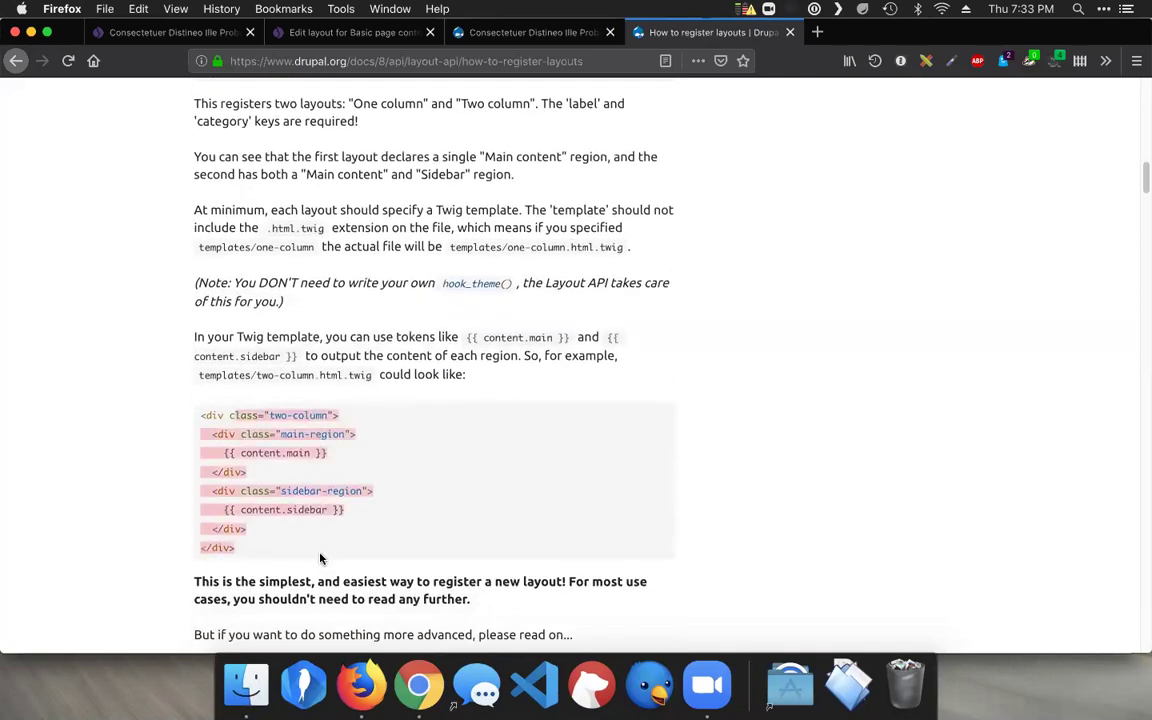
click(382, 530)
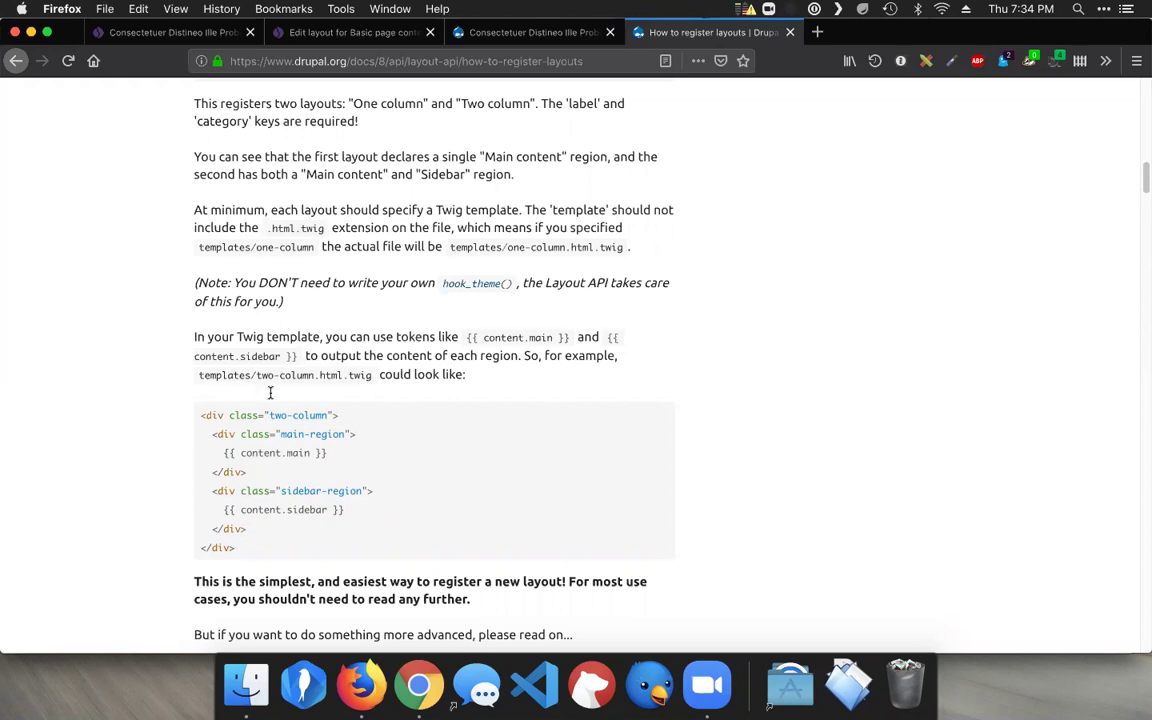
drag(198, 581, 500, 606)
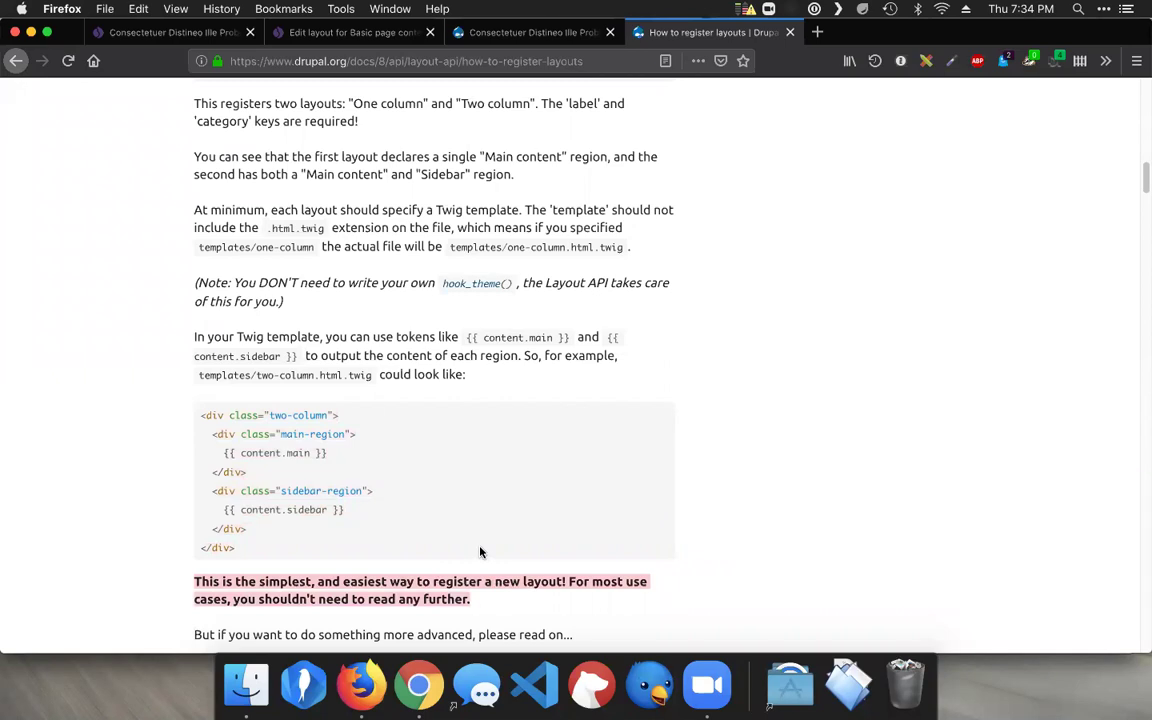
scroll(480, 551, down, 5)
click(413, 395)
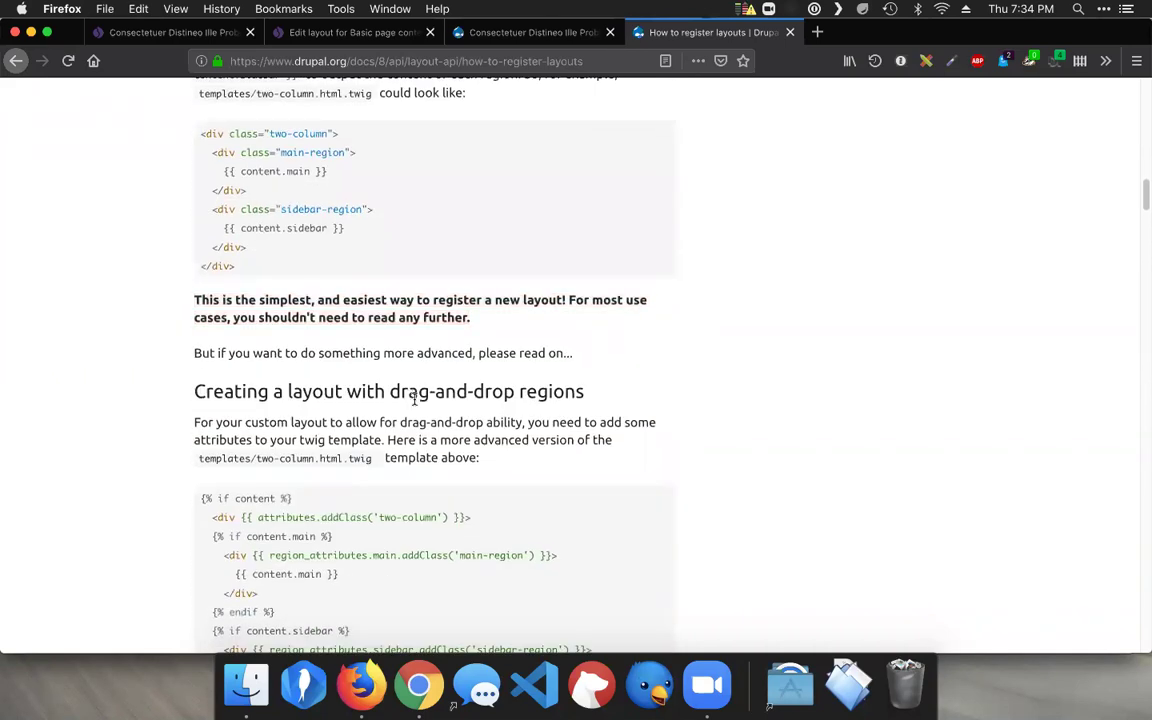
Review the guide's advanced sections on drag-and-drop regions, 'theme' templates, 'library' registration and icon_map layout icons.
scroll(326, 460, down, 3)
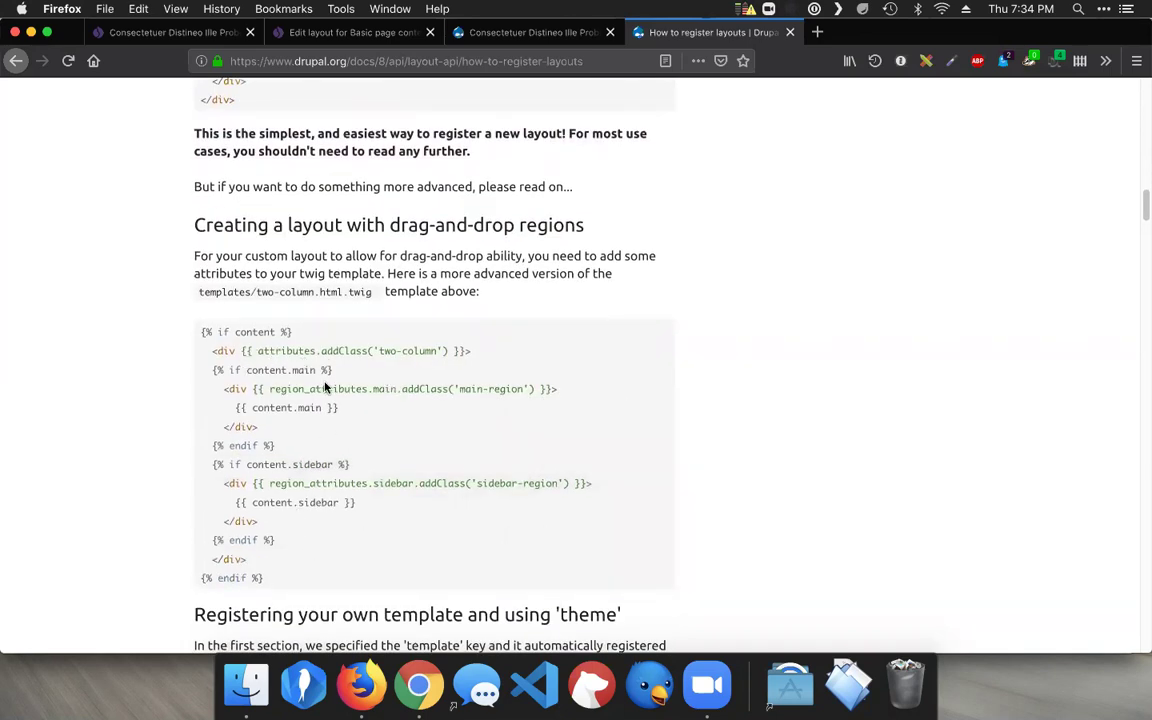
scroll(325, 388, down, 5)
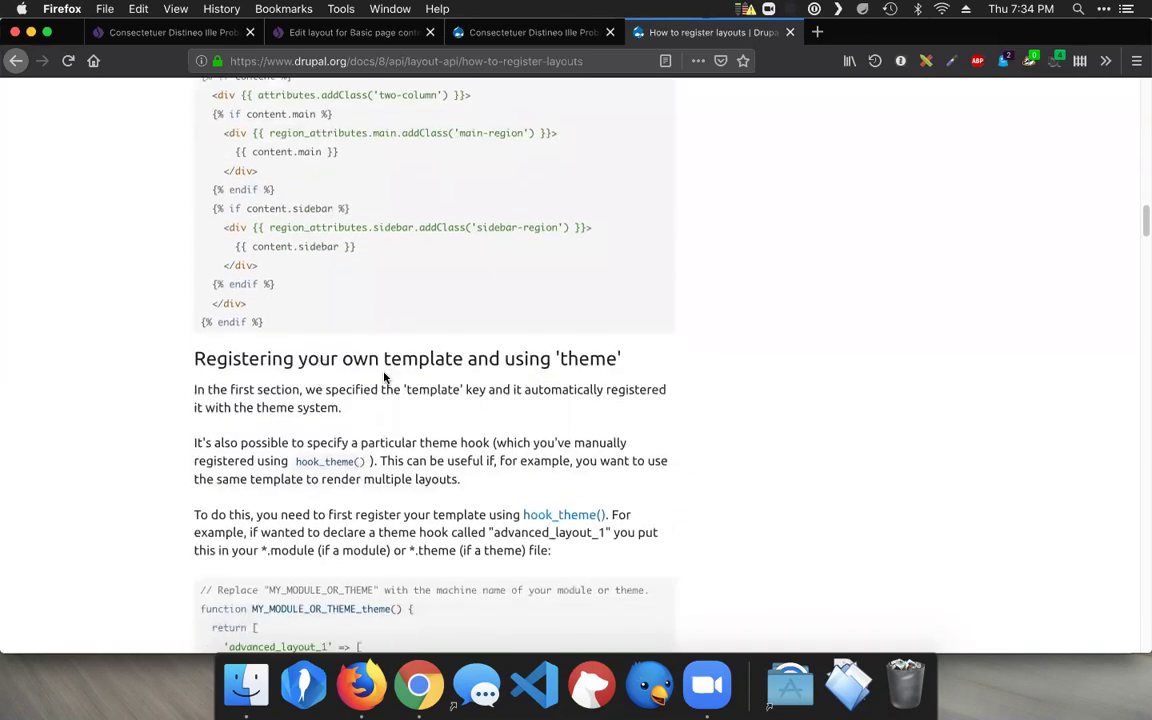
scroll(384, 377, down, 6)
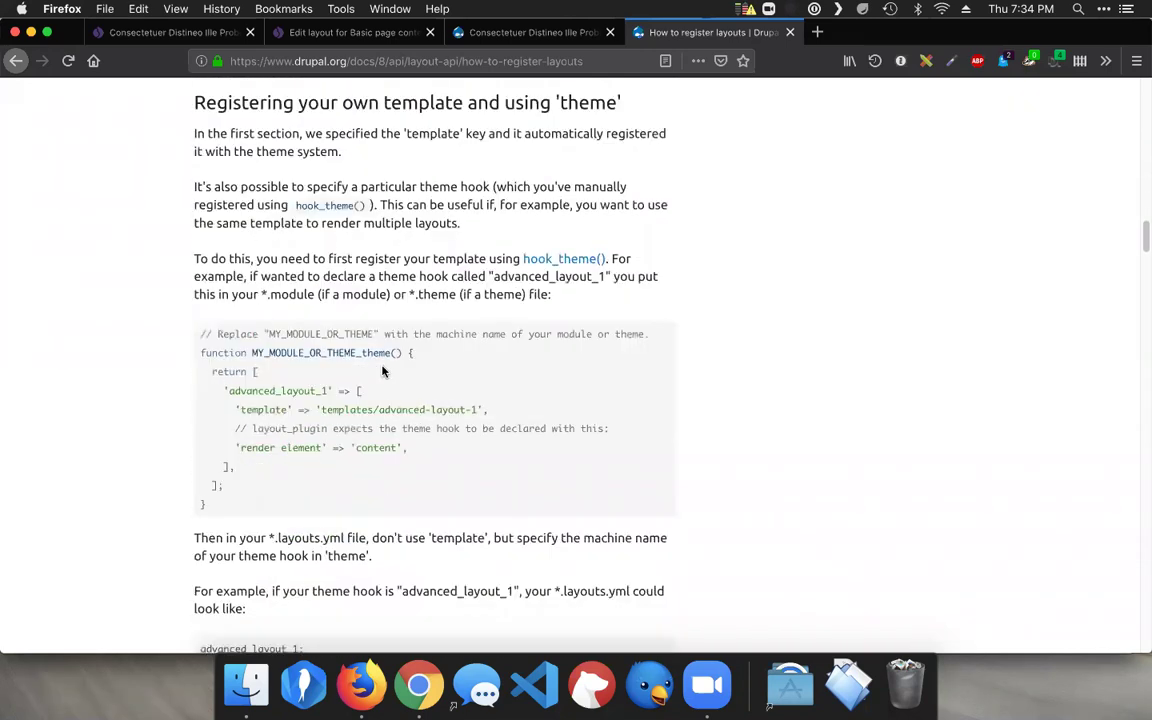
scroll(380, 368, down, 15)
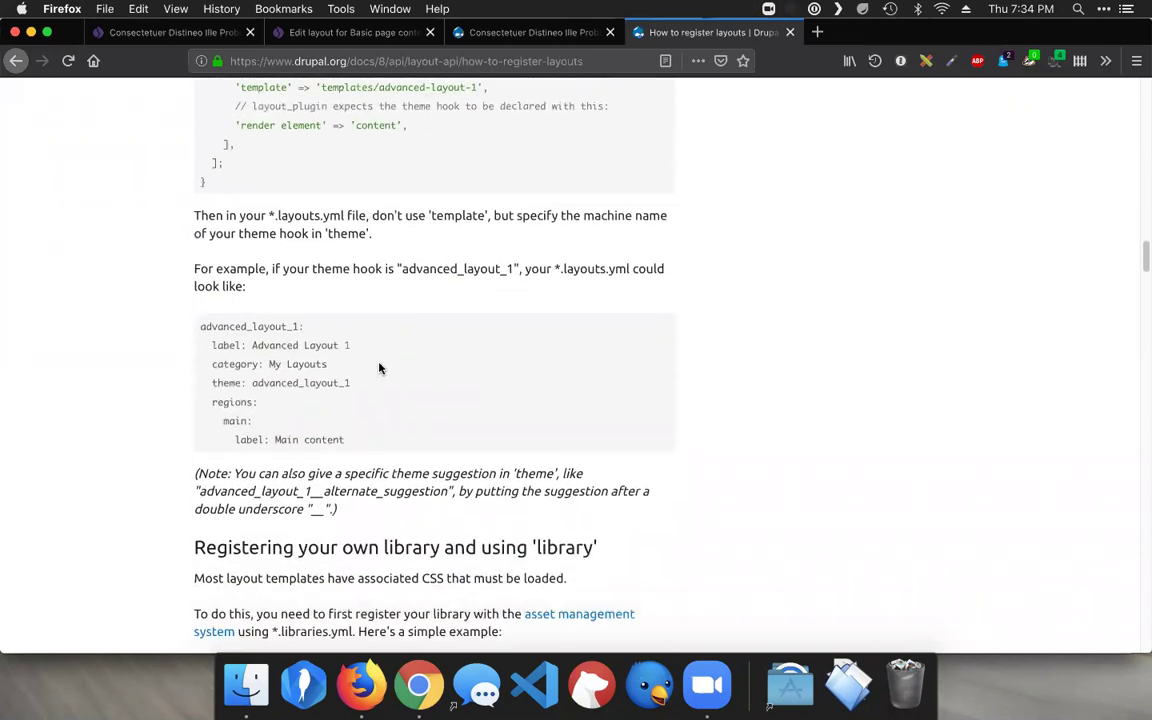
scroll(380, 367, up, 3)
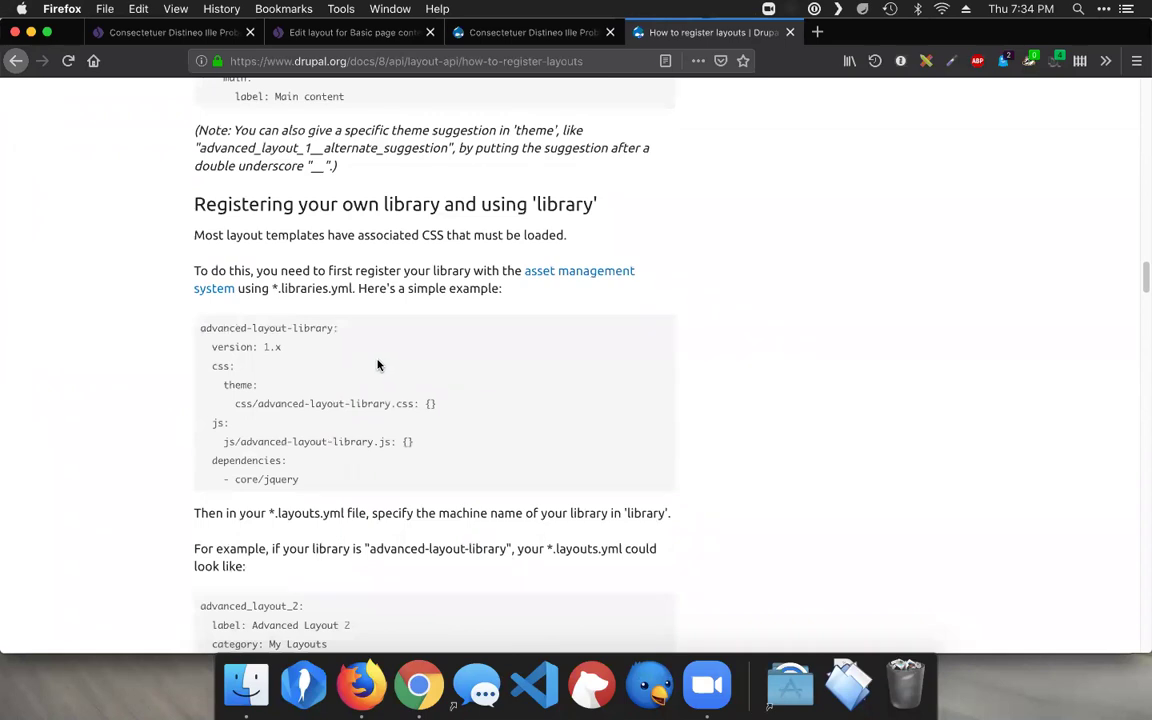
scroll(369, 362, down, 12)
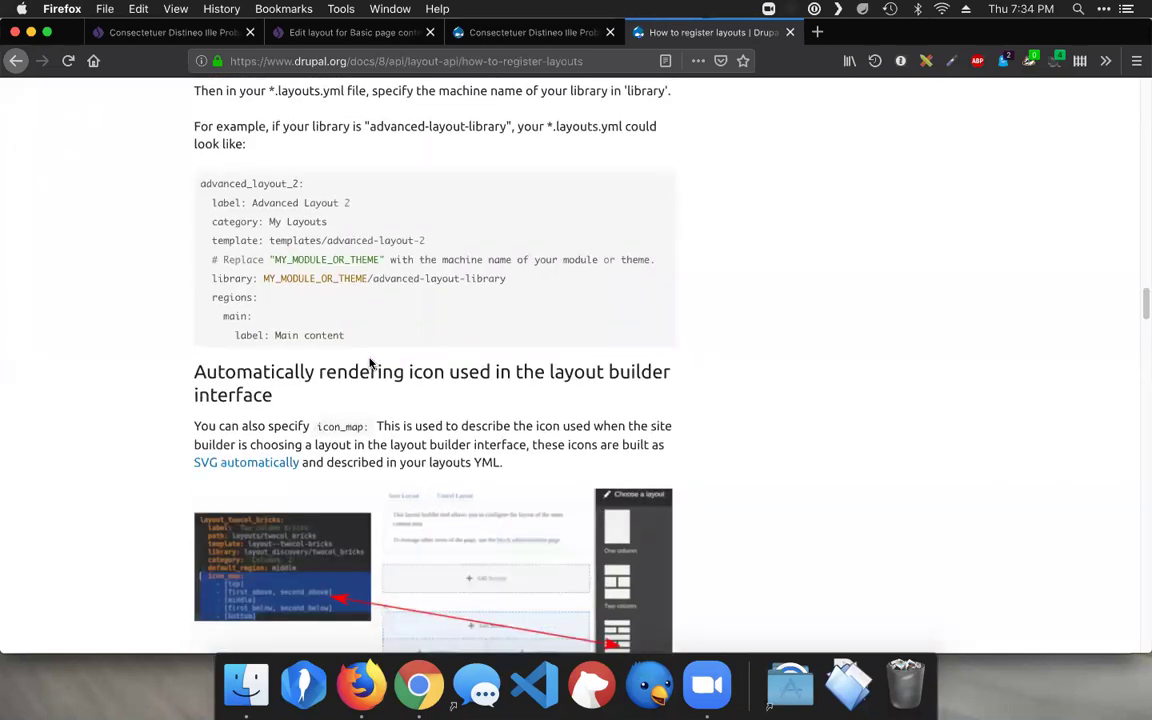
scroll(369, 362, down, 1)
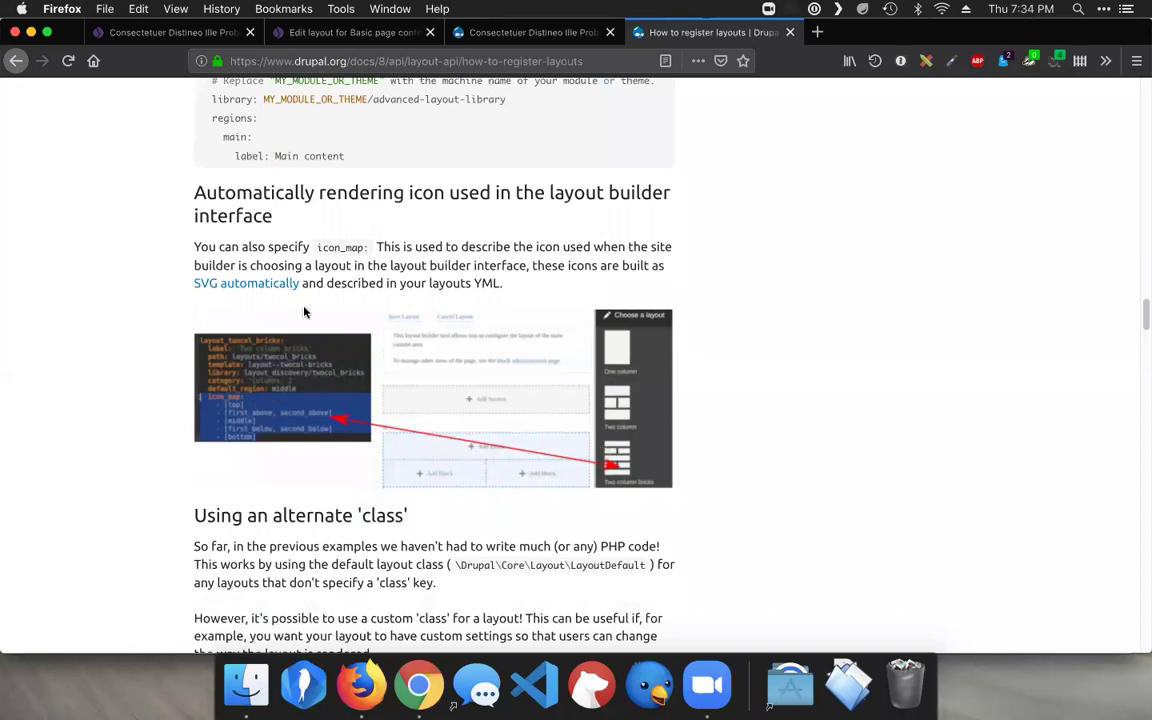
Highlight the drupal.org/docs/8/api/layout-api part of the guide's address and return to the Layout API documentation overview.
click(380, 62)
drag(458, 62, 229, 62)
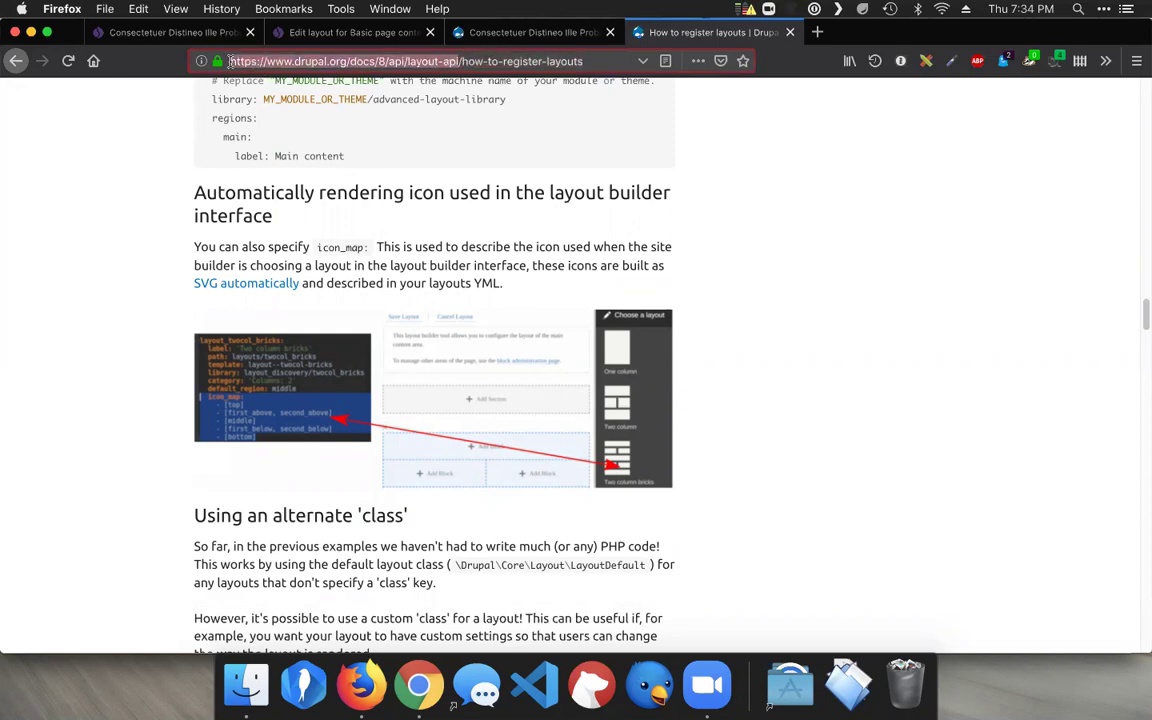
click(77, 155)
right_click(113, 143)
click(113, 146)
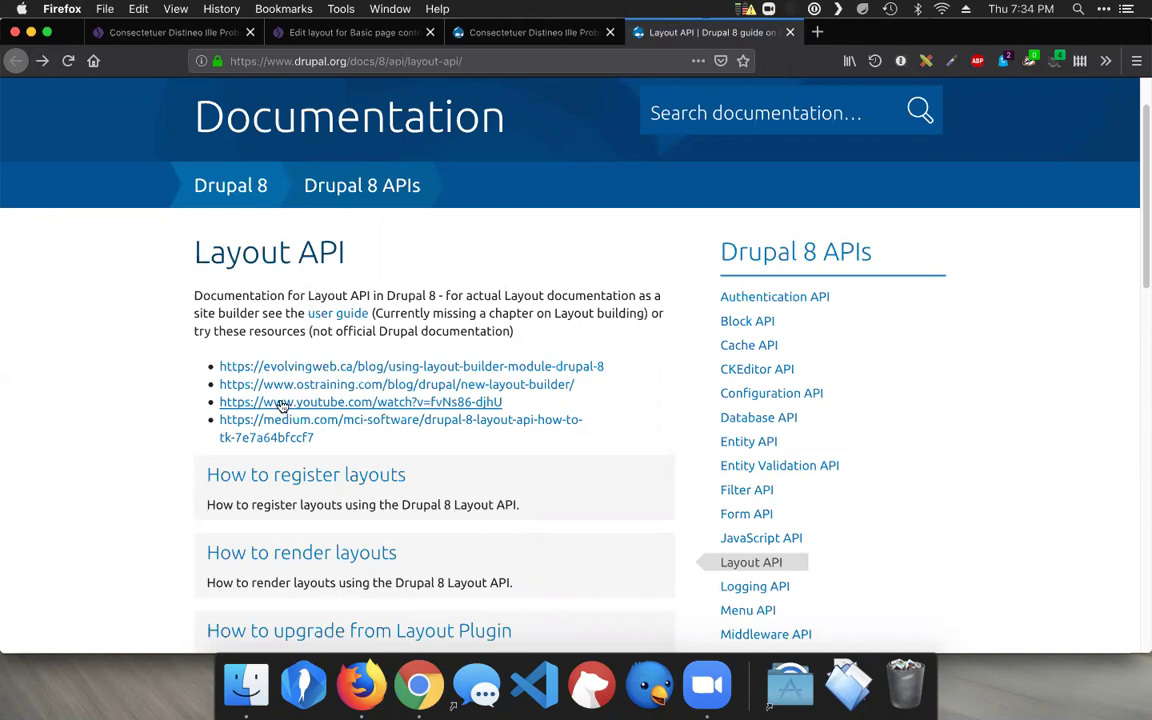
scroll(225, 400, down, 2)
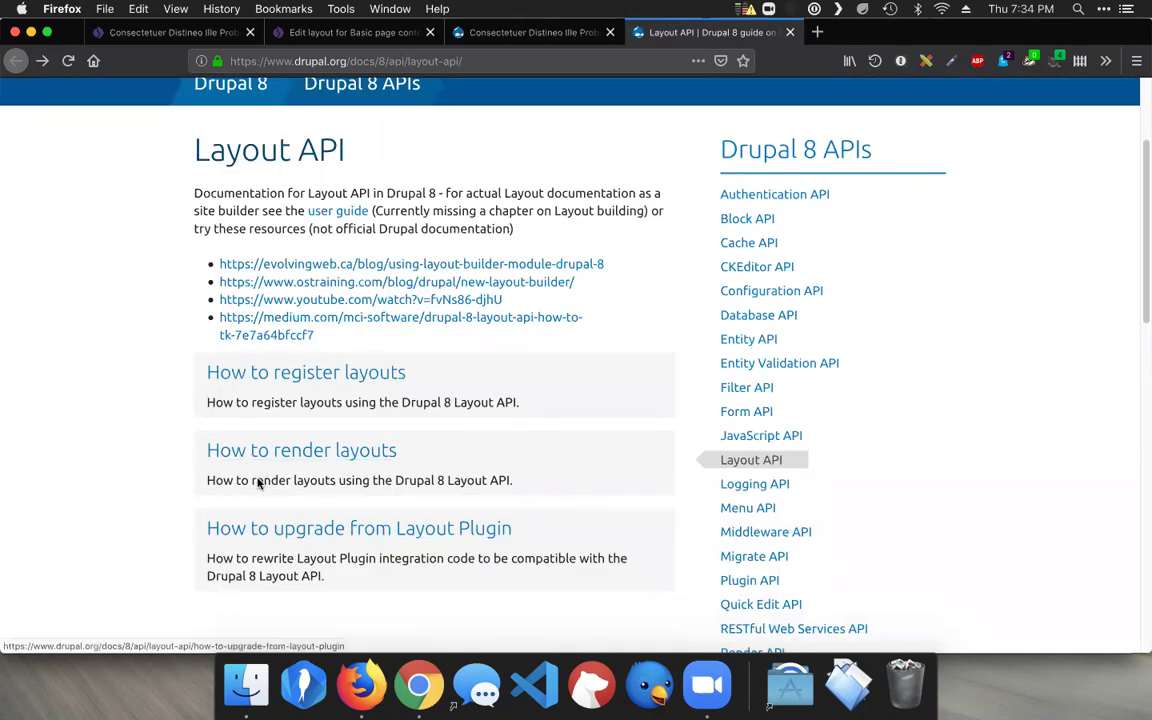
Look over the code examples in the "How to render layouts" guide and return to the Layout API overview.
click(238, 453)
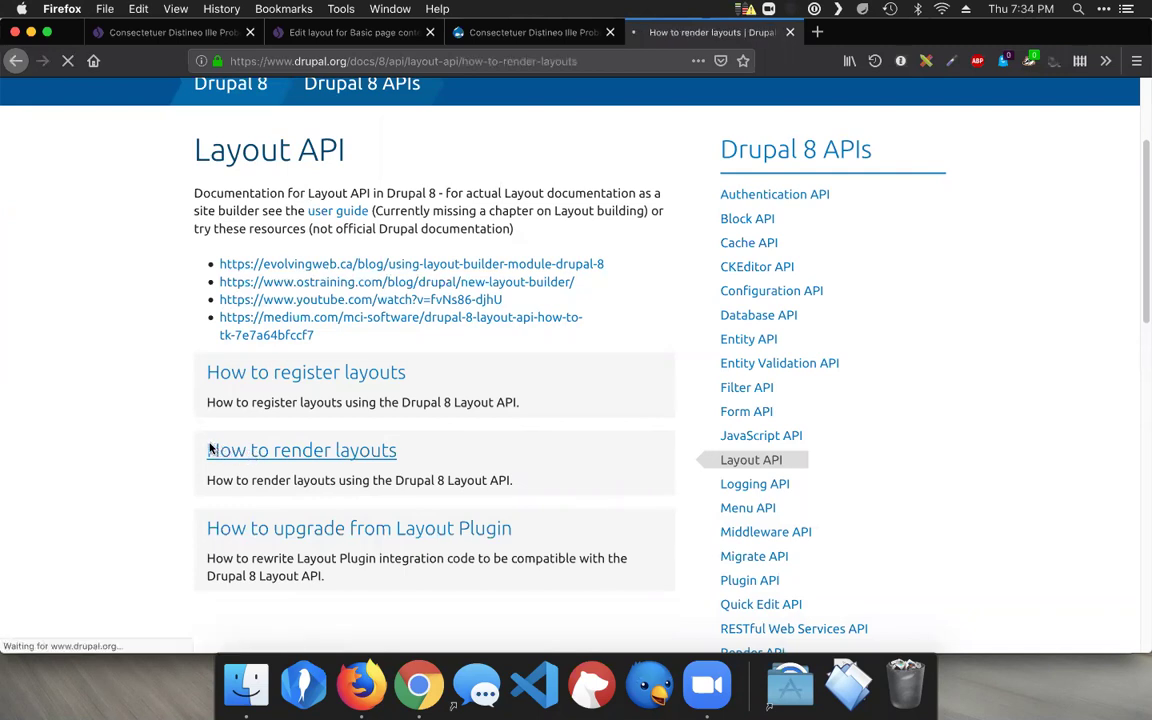
scroll(205, 447, down, 6)
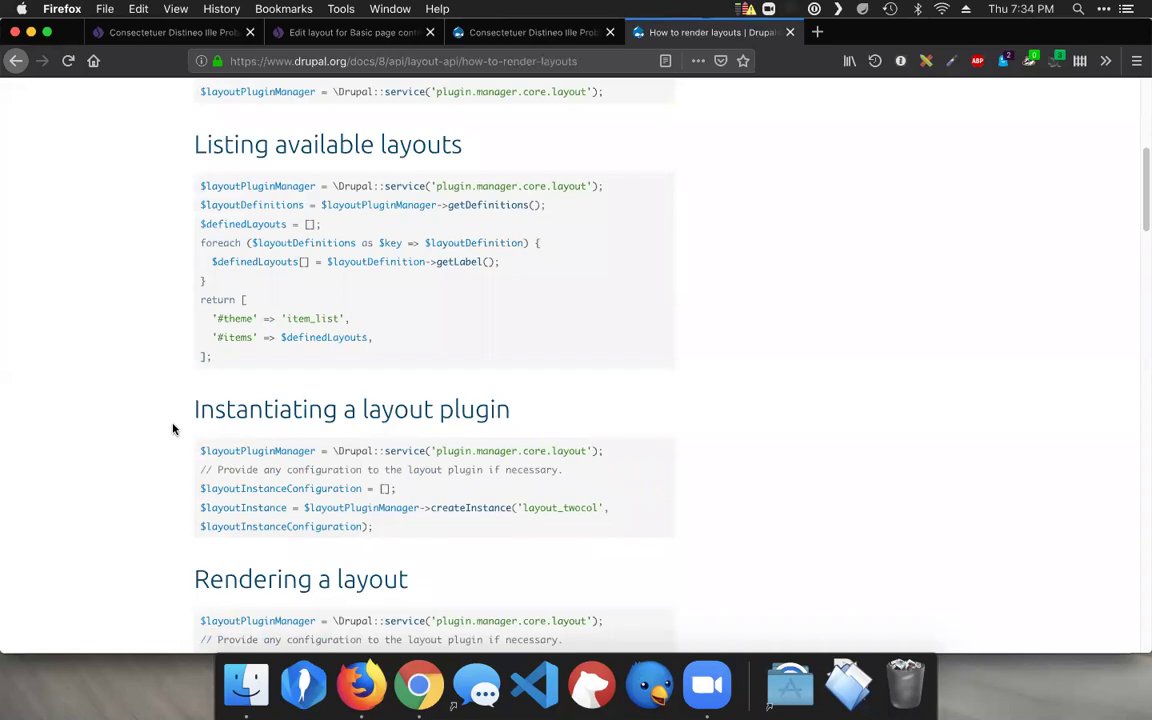
scroll(175, 424, down, 5)
right_click(173, 416)
click(173, 416)
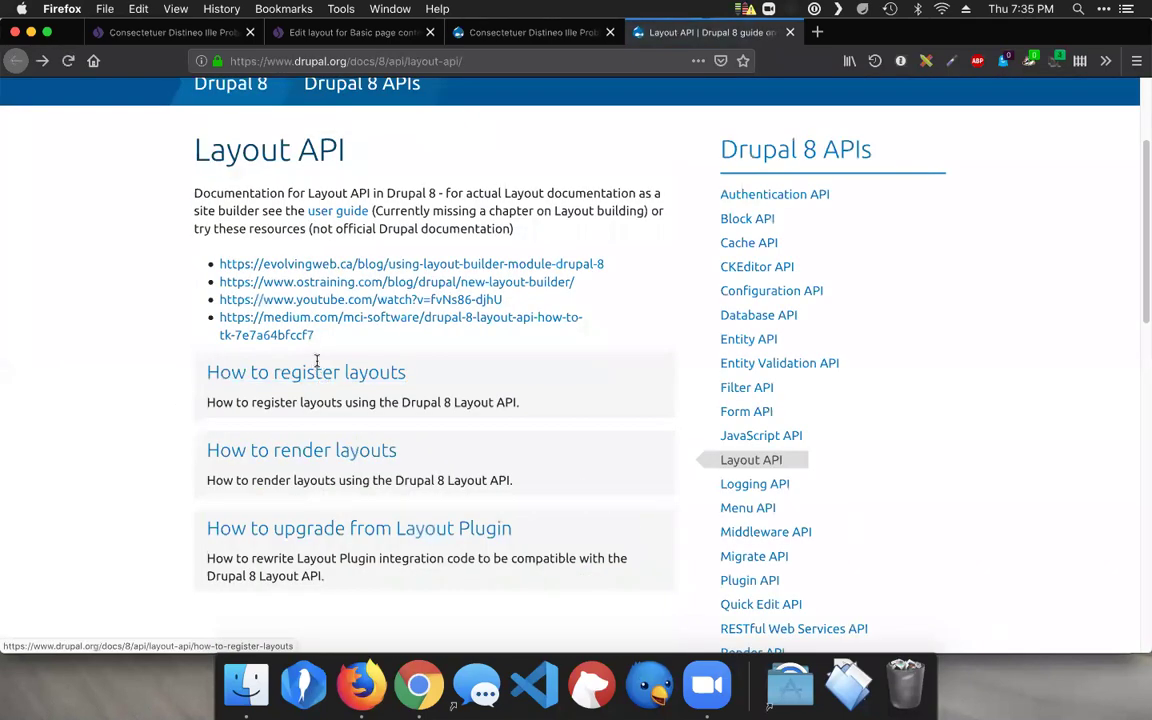
Return to the Basic page layout editor and reload it to dismiss the section layout chooser.
click(282, 36)
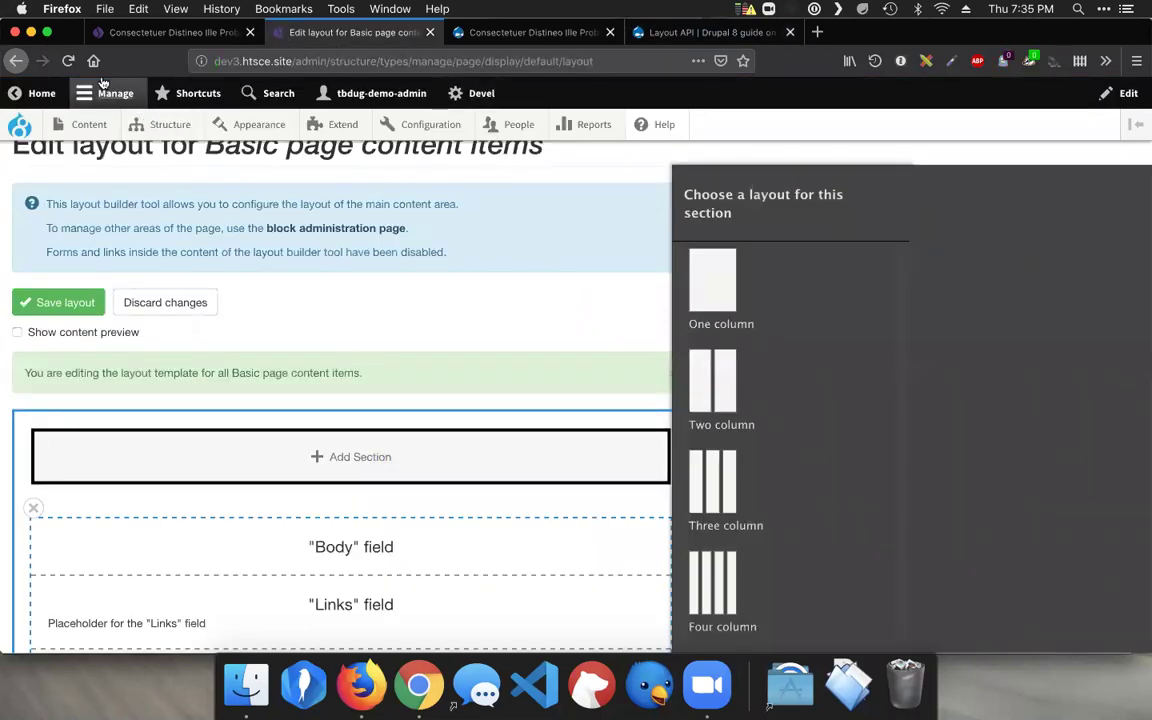
click(68, 61)
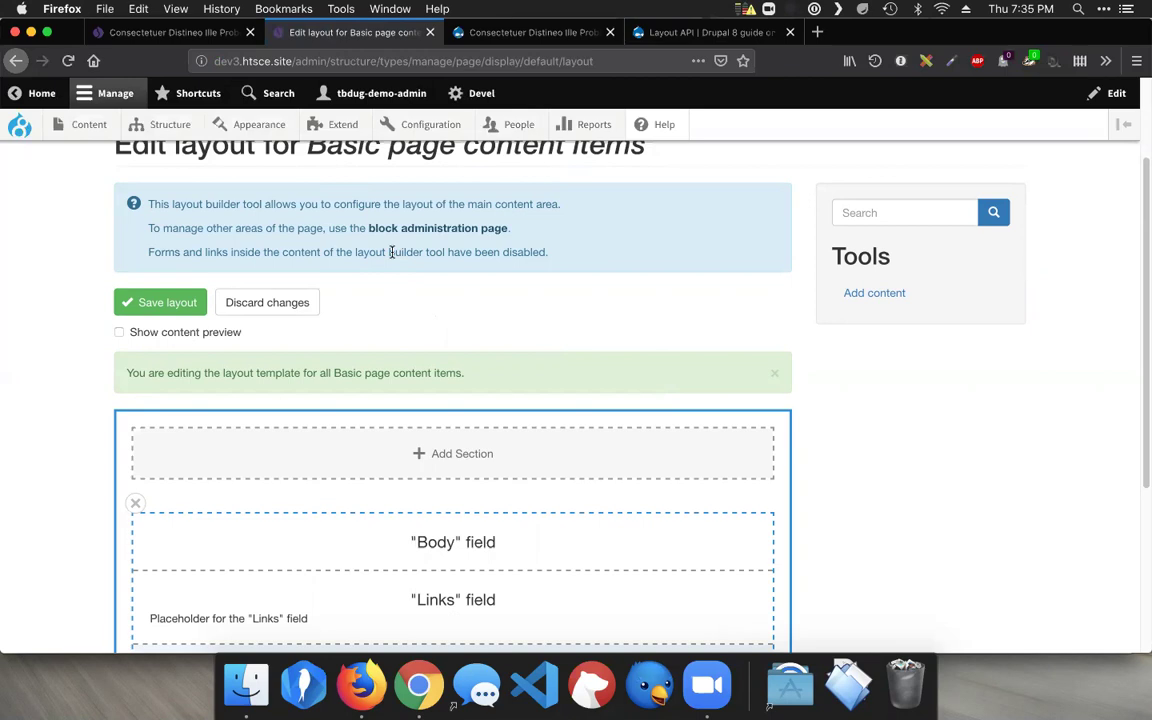
Find the Layout builder library project by entering "layout librar" in a new tab and open its drupal.org page.
key(super+t)
text(layo)
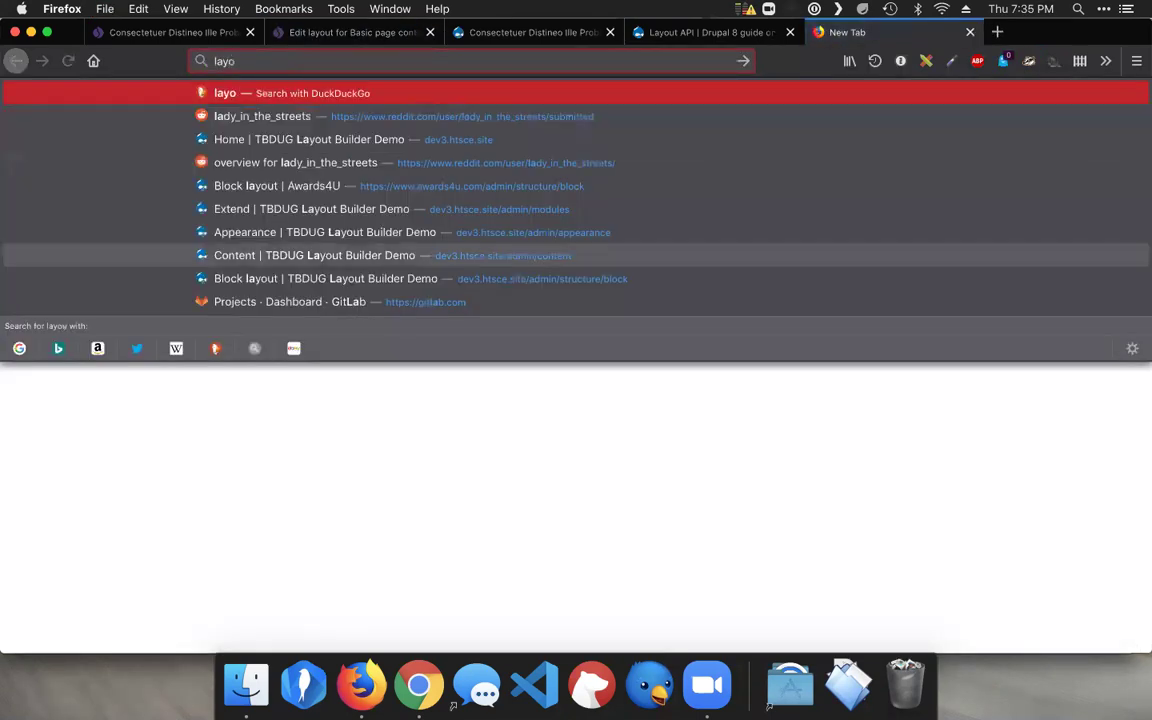
text(ut librar)
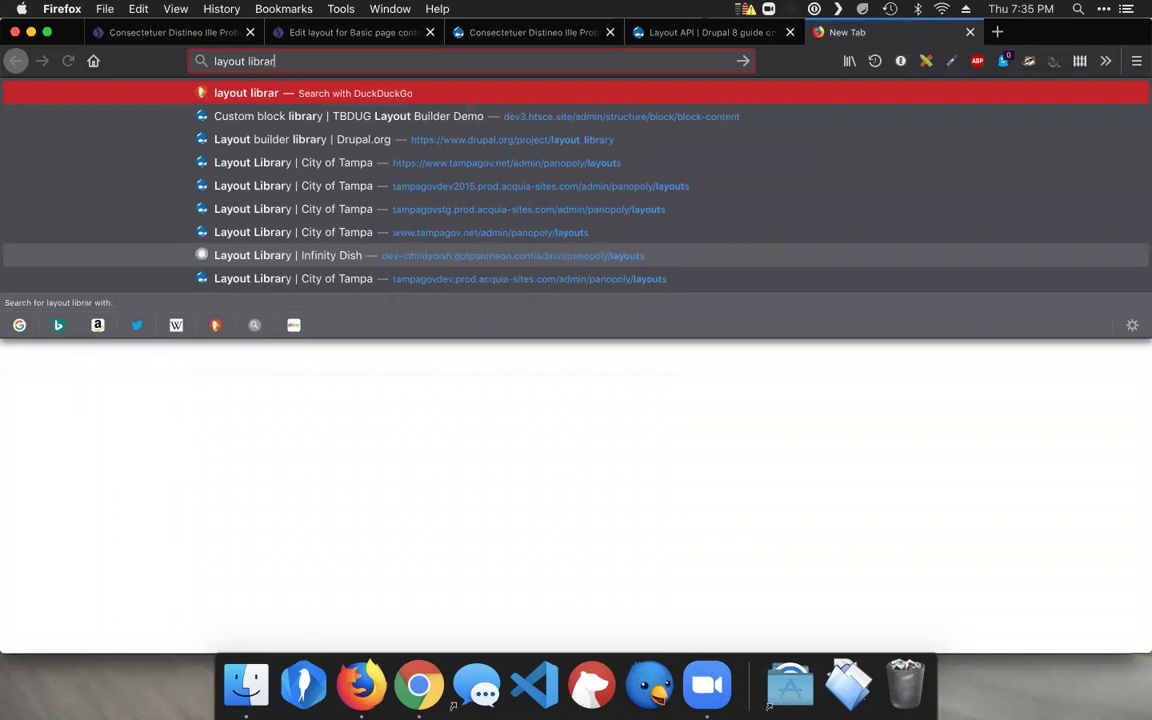
key(Down)
key(Down)
key(Return)
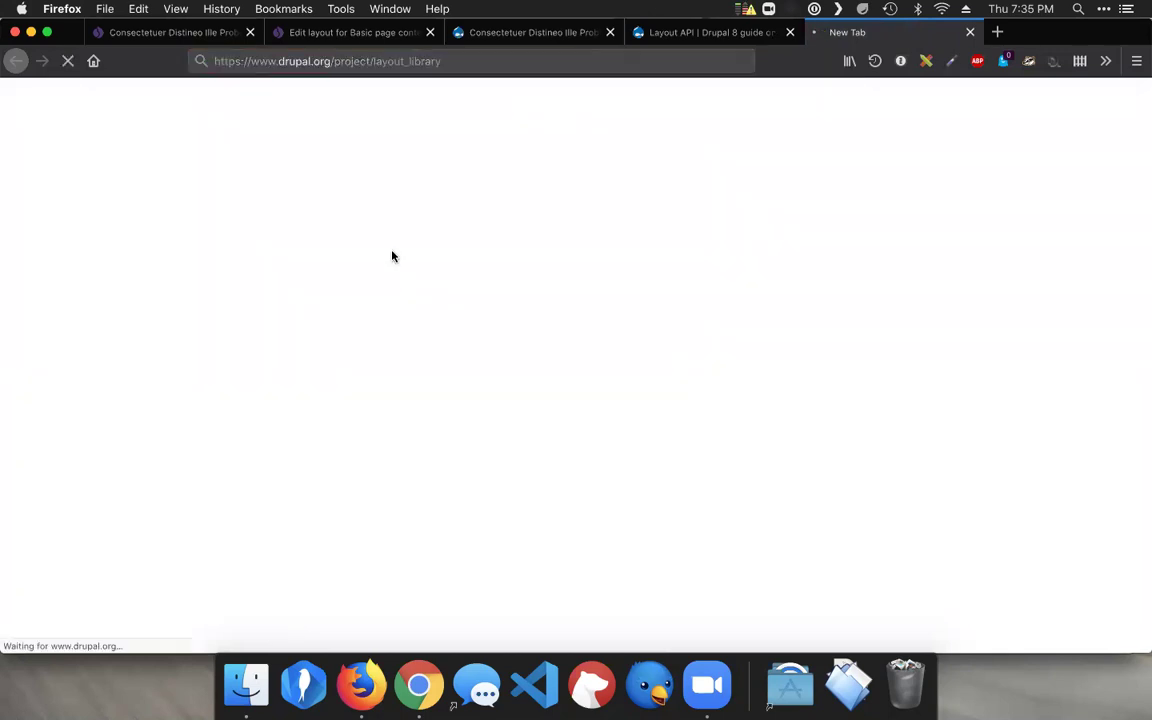
Examine the Layout builder library project's overview, features, requirements and download information.
scroll(323, 235, down, 5)
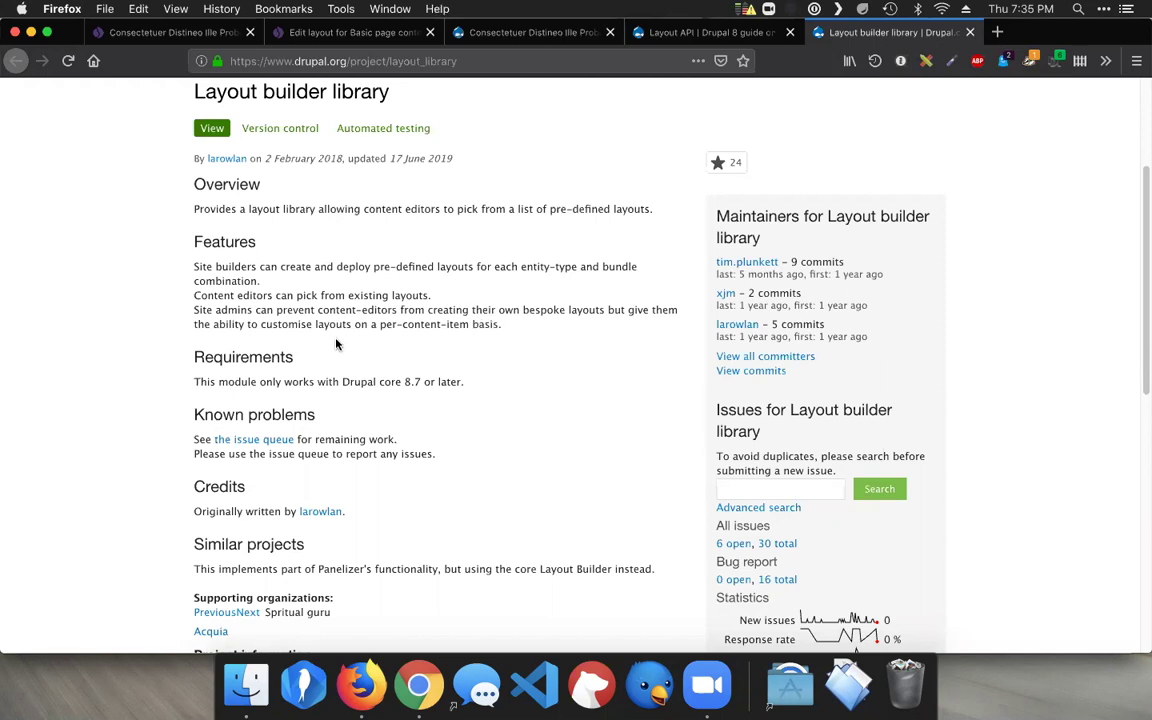
scroll(336, 344, down, 5)
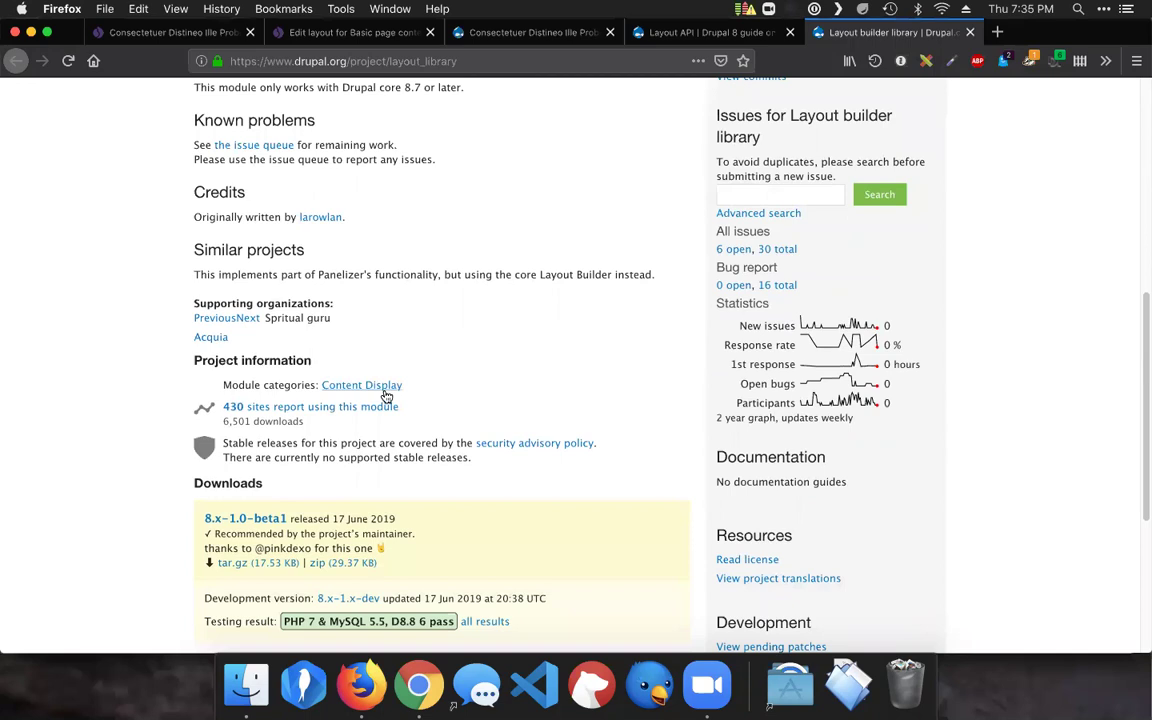
scroll(341, 328, up, 4)
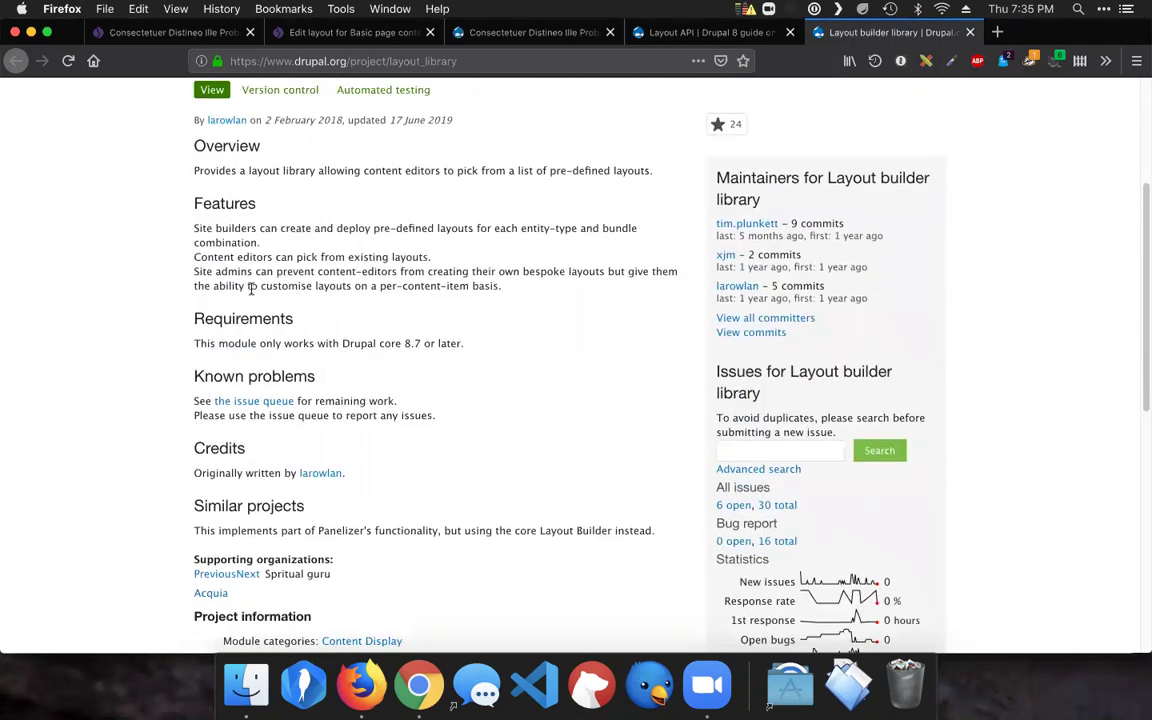
drag(252, 257, 324, 272)
scroll(325, 287, down, 1)
scroll(326, 289, down, 5)
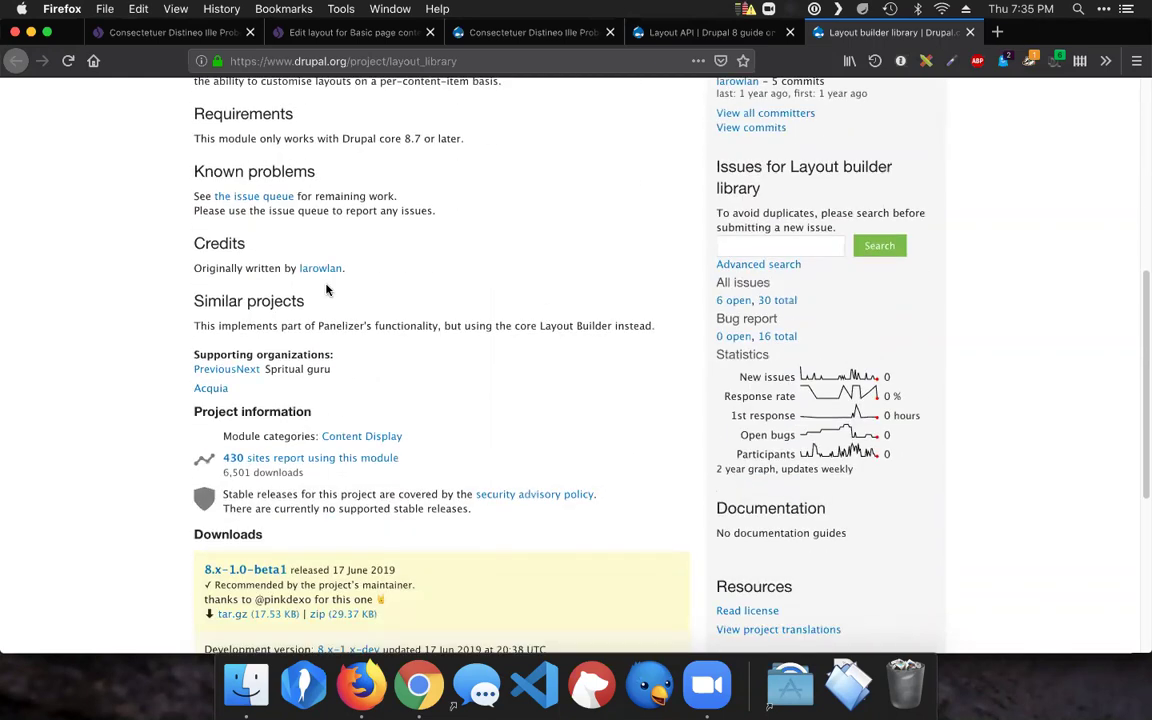
scroll(327, 288, up, 8)
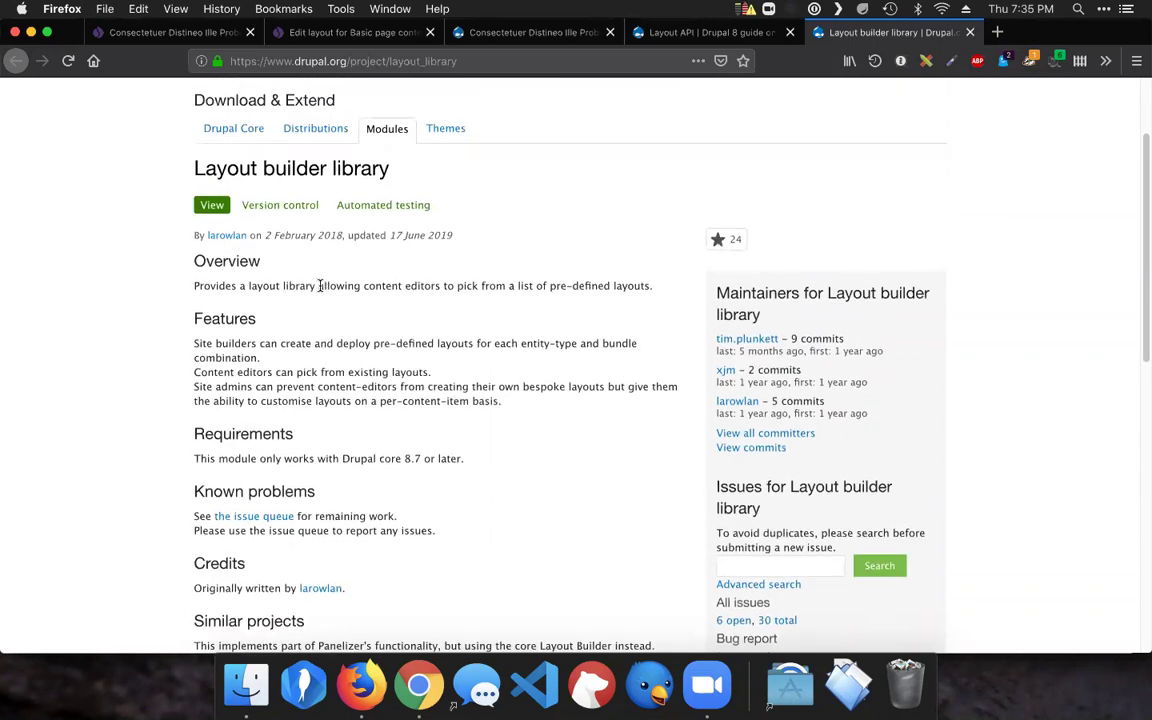
scroll(320, 287, down, 2)
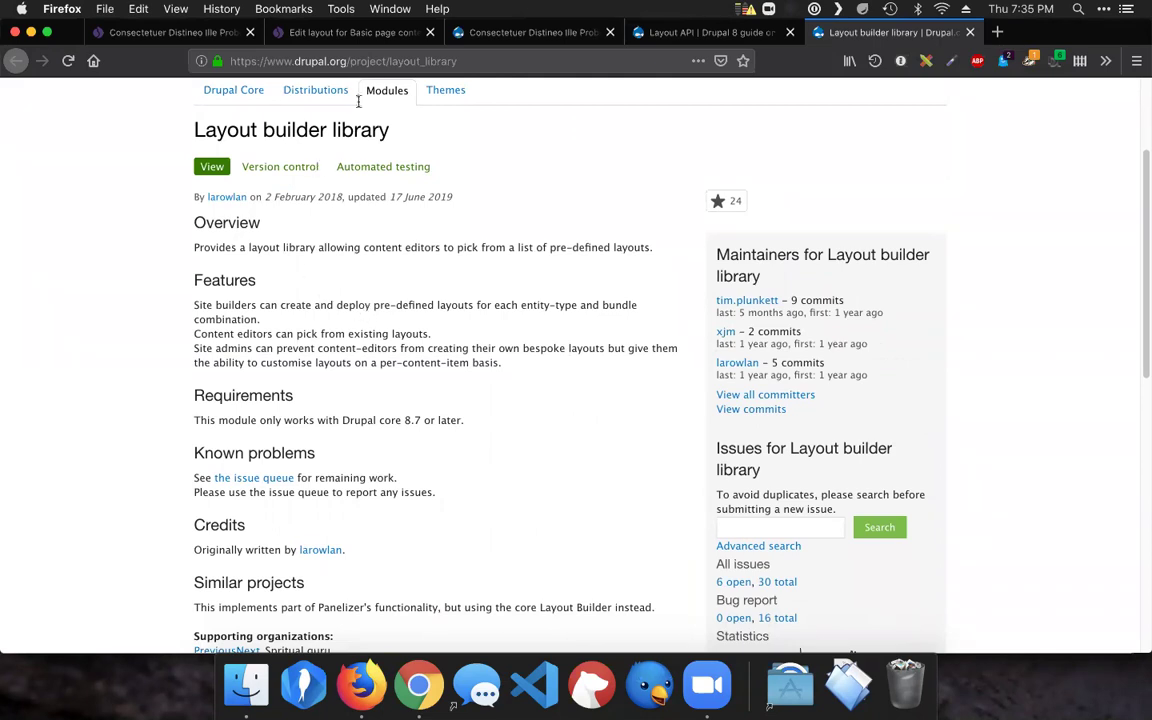
Change the project address to layout_builder_enhancements and look over the start of the Layout Builder Enhancements page.
click(417, 63)
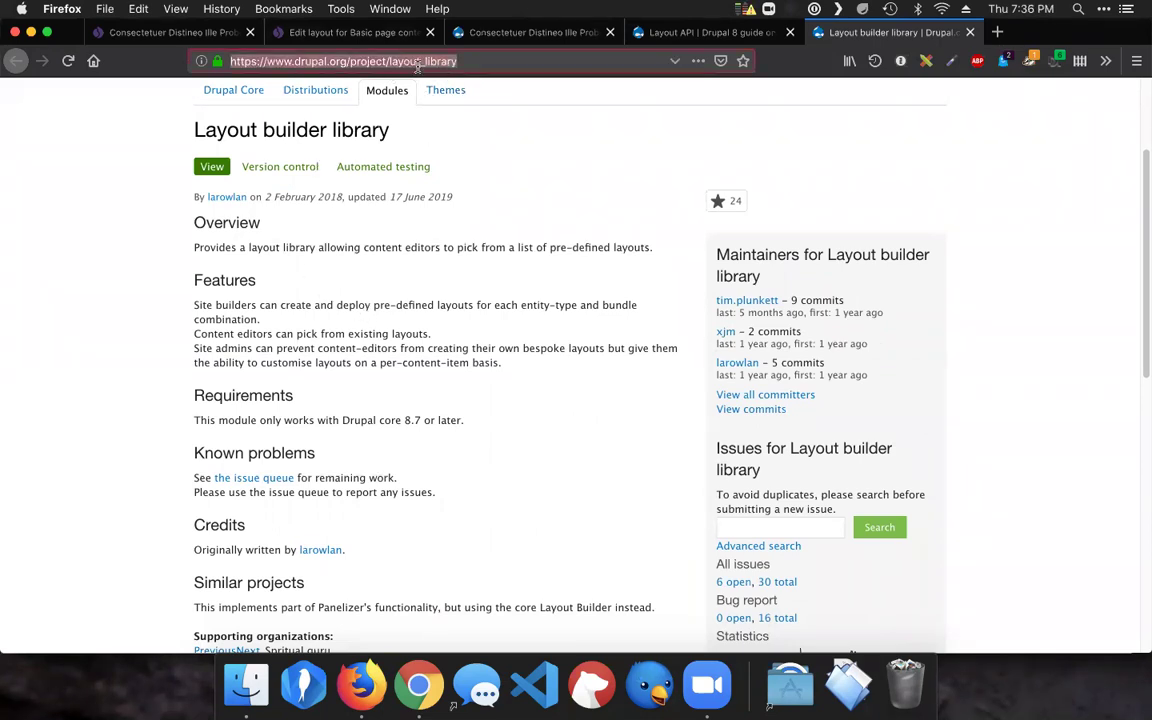
drag(417, 63, 486, 58)
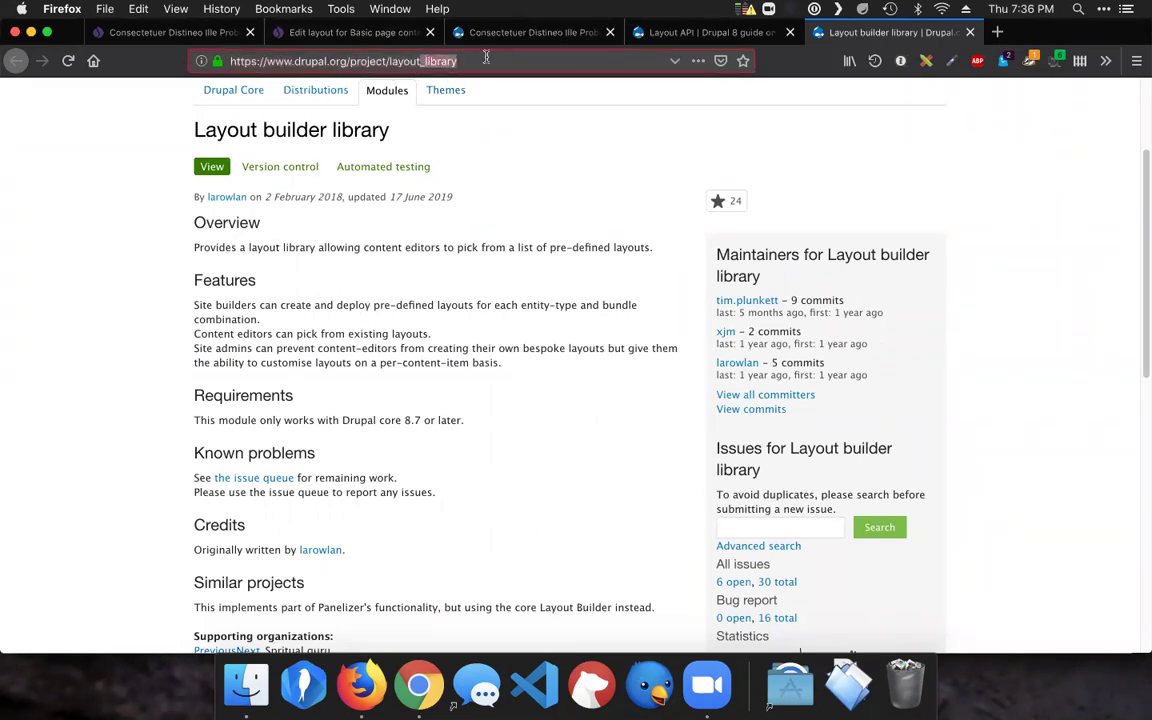
text(builder)
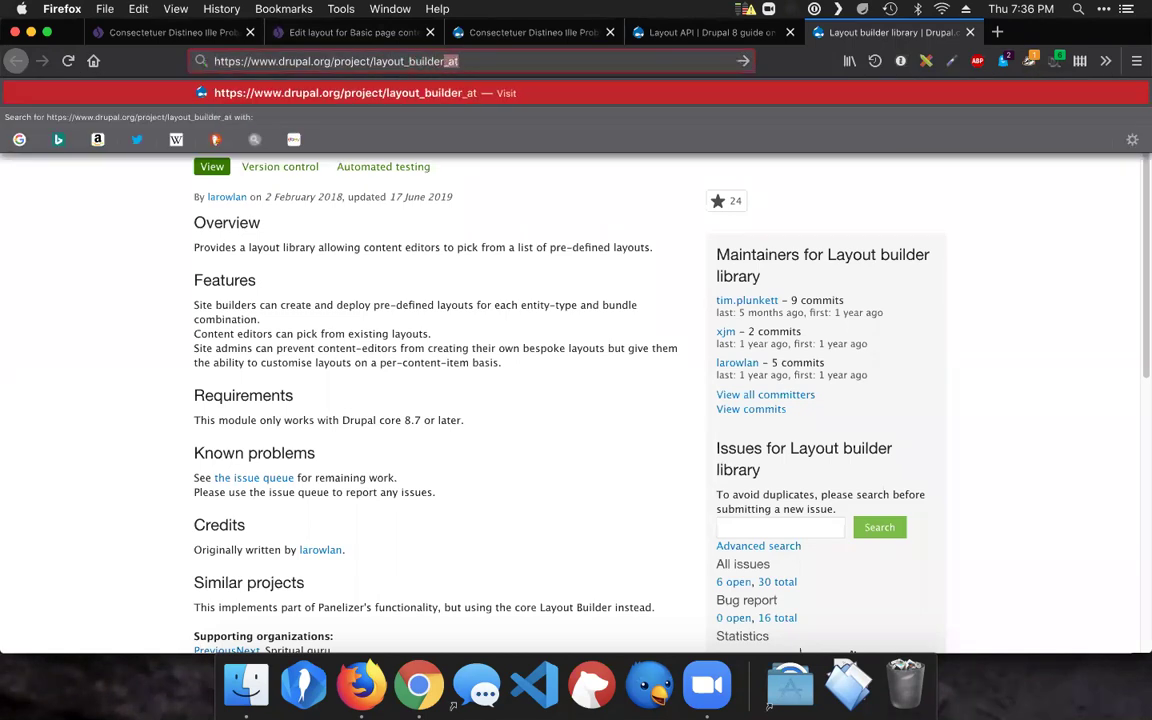
text(_en)
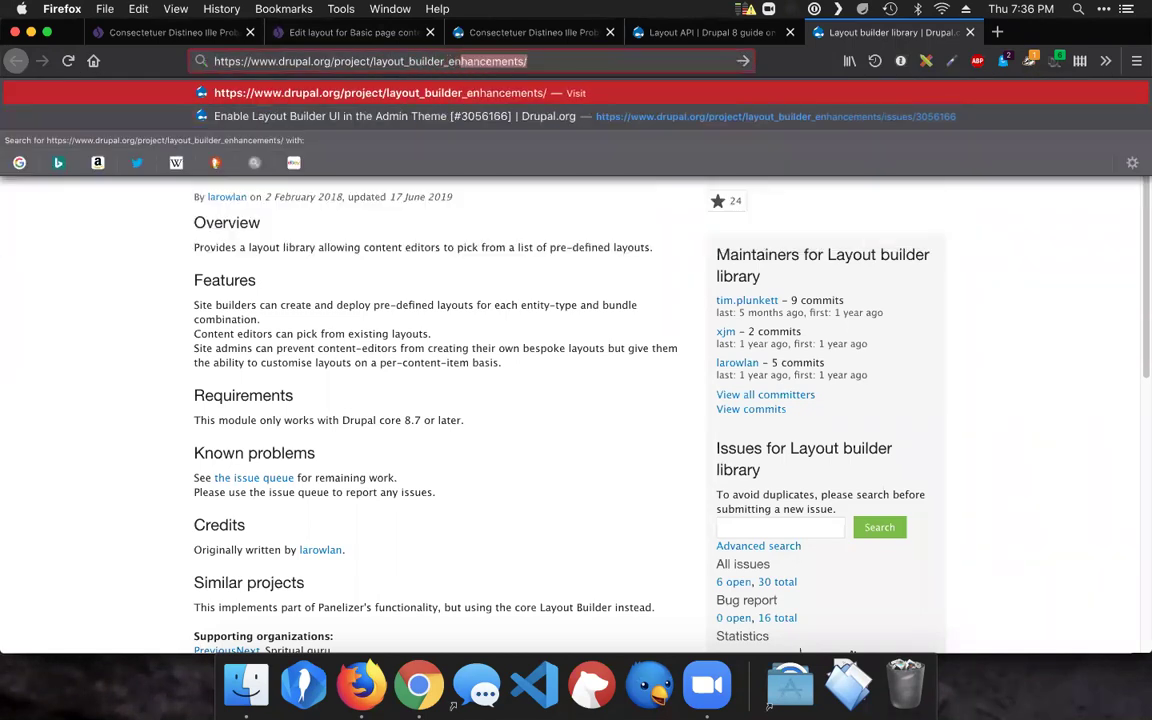
text(hance)
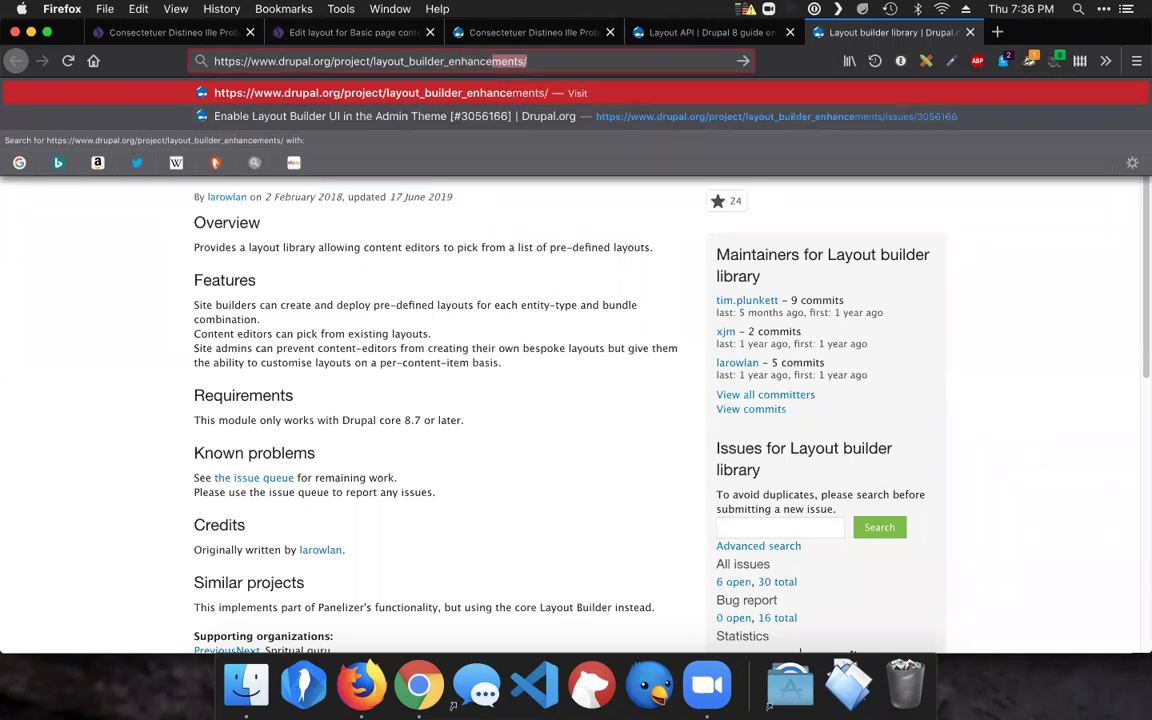
key(Return)
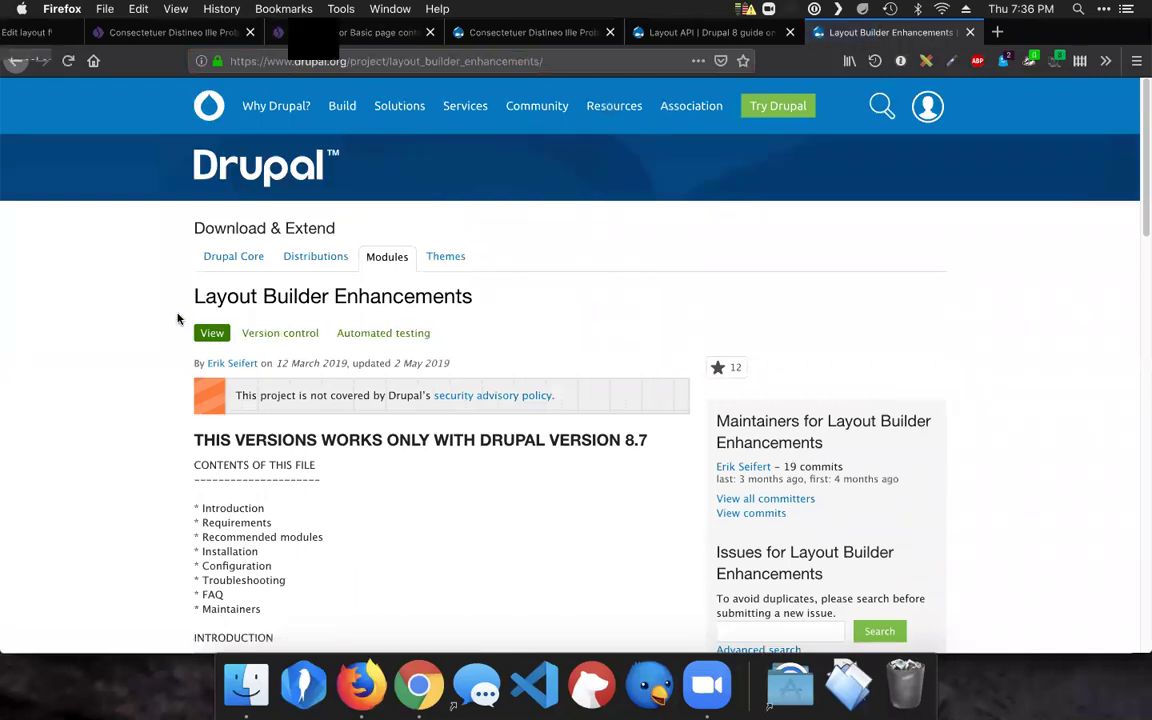
scroll(178, 318, down, 2)
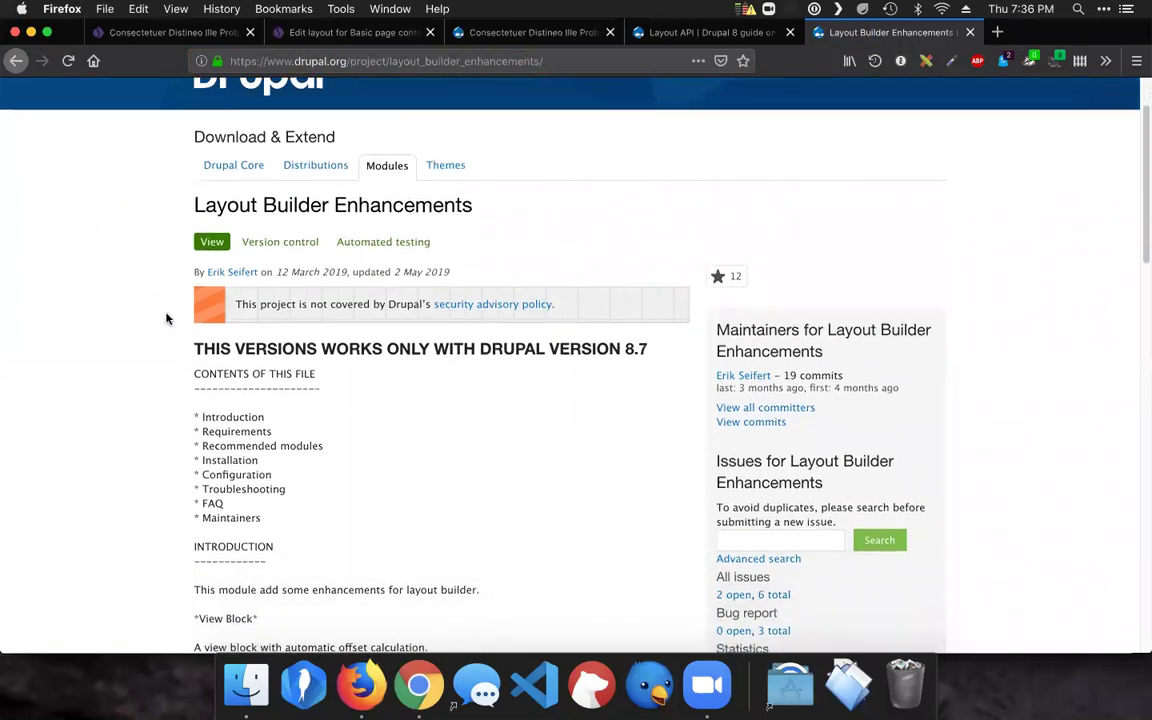
scroll(165, 318, down, 1)
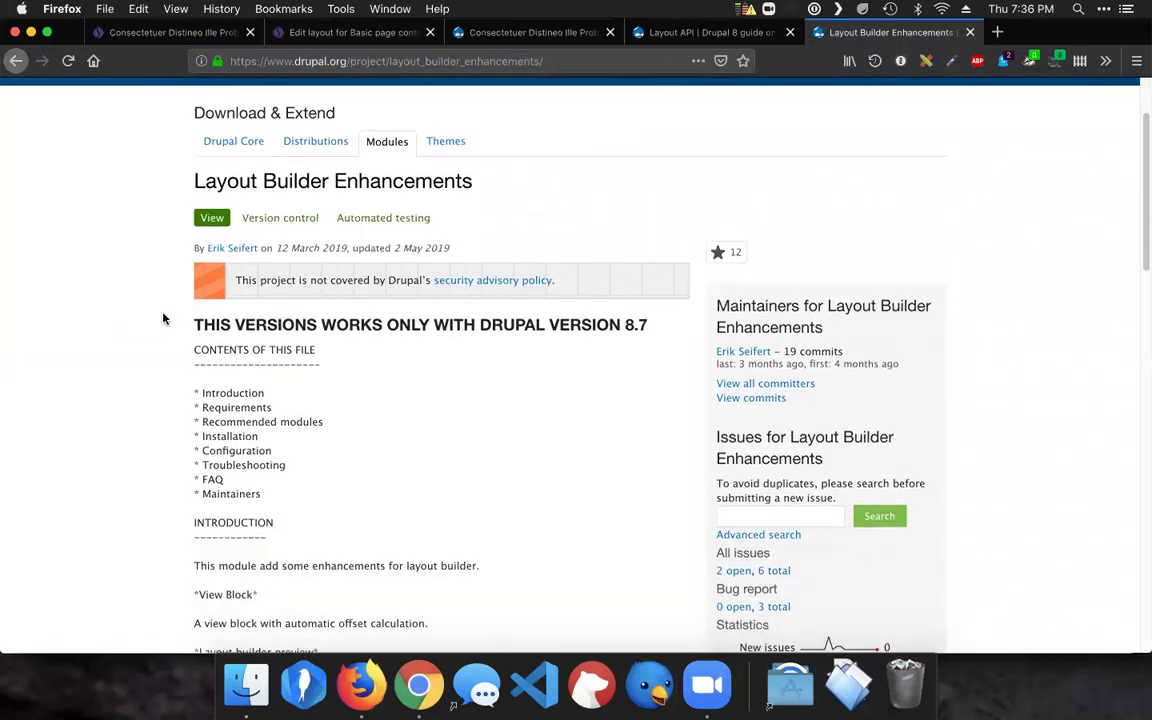
Look at the Basic page layout editor and the demo article page, and return to the Layout Builder Enhancements project.
click(291, 34)
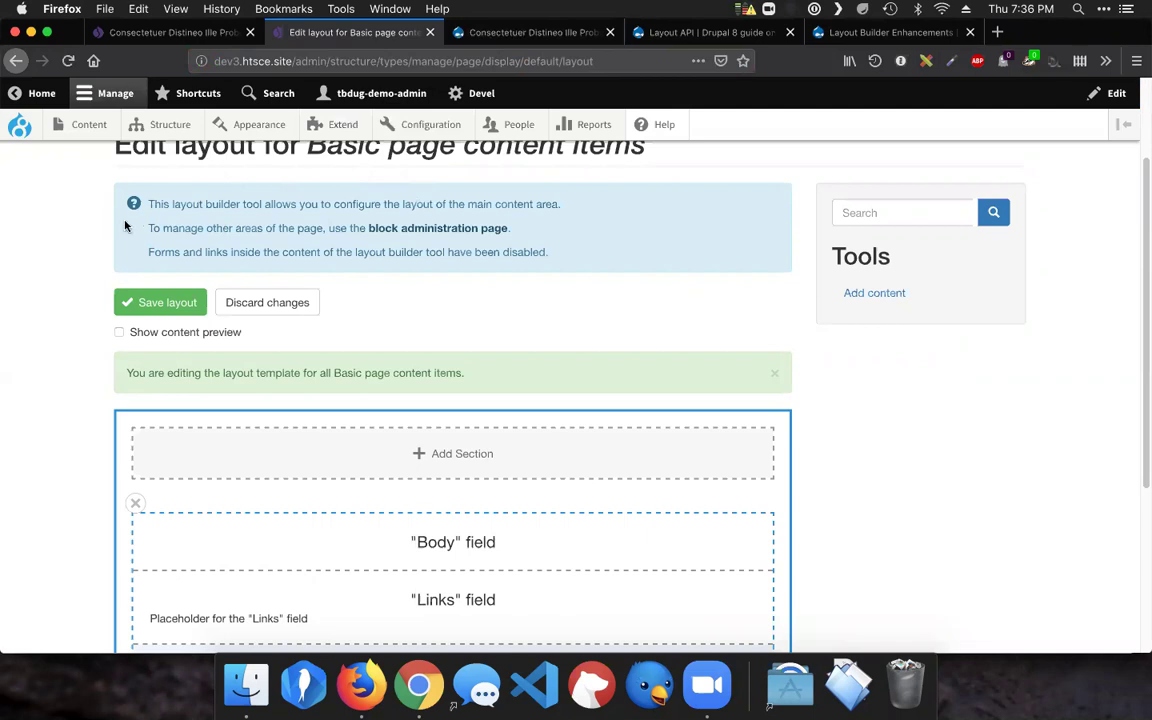
click(460, 32)
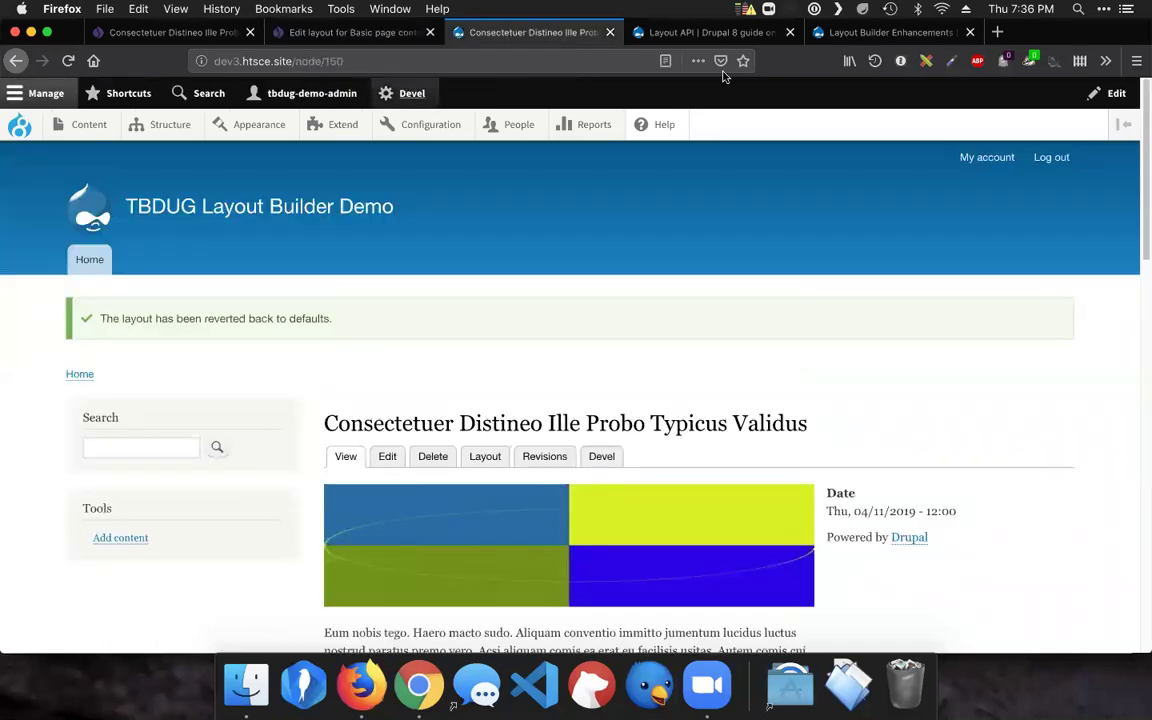
click(866, 32)
Examine the Layout Builder Enhancements introduction, highlighting the view block offset and block preview view mode descriptions.
scroll(313, 348, down, 5)
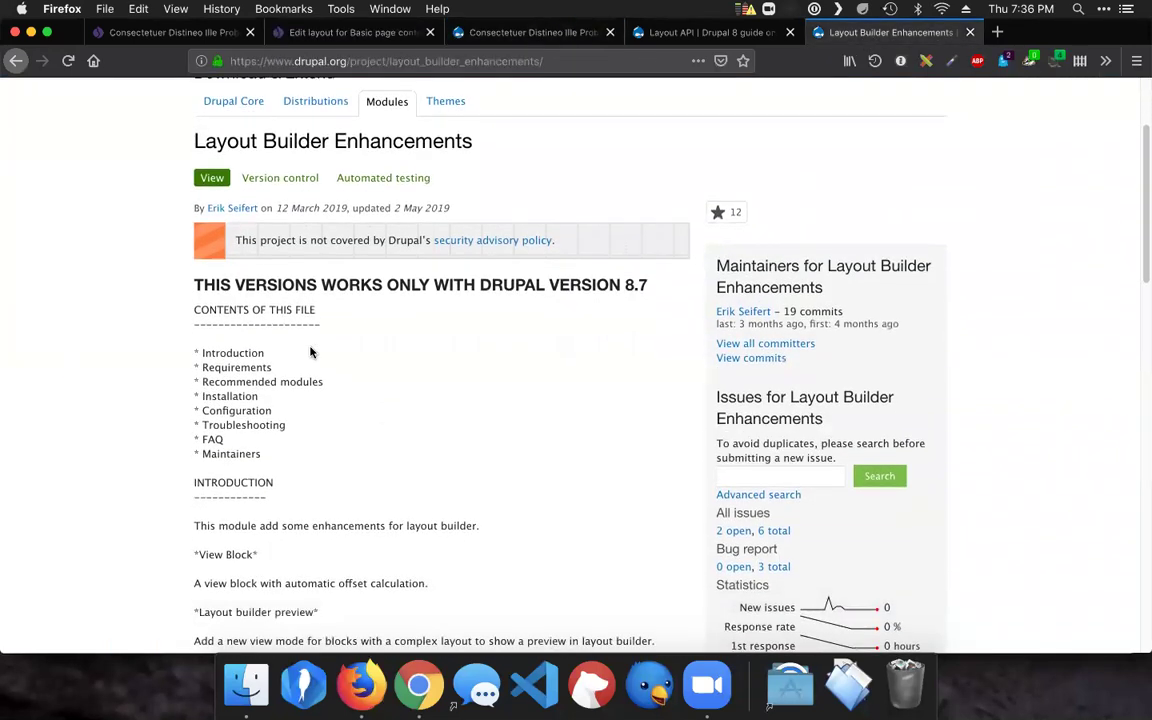
scroll(310, 350, down, 2)
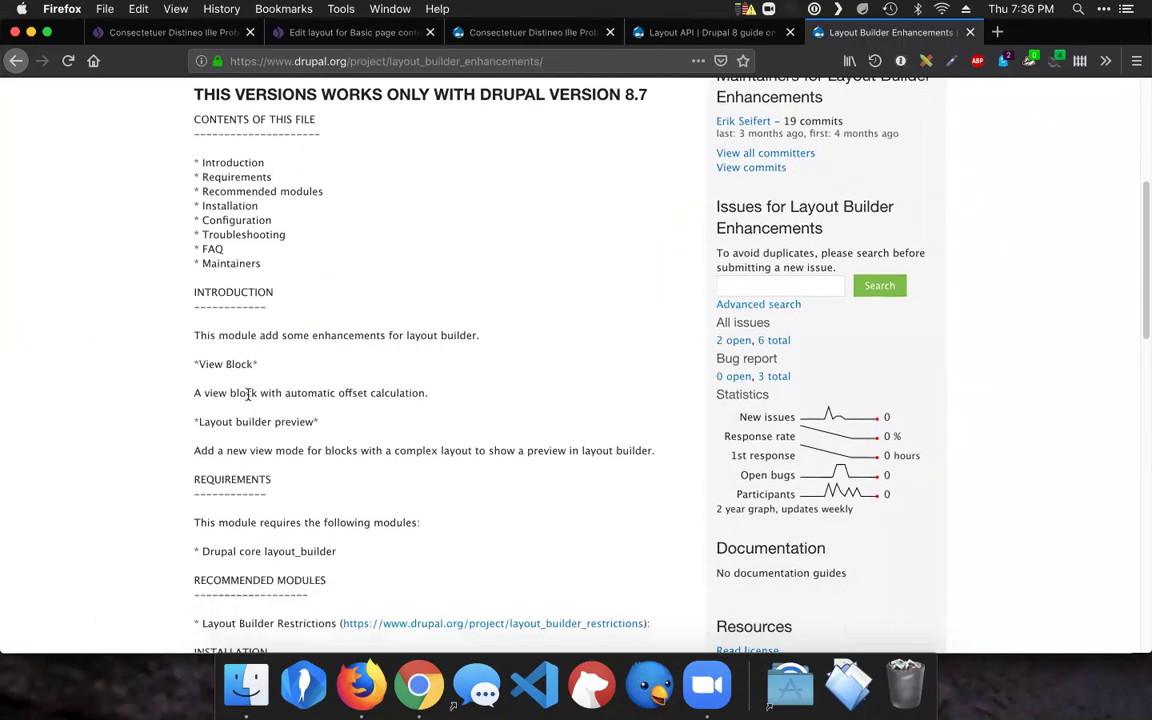
drag(253, 393, 397, 400)
drag(228, 451, 399, 452)
click(399, 452)
scroll(391, 432, down, 8)
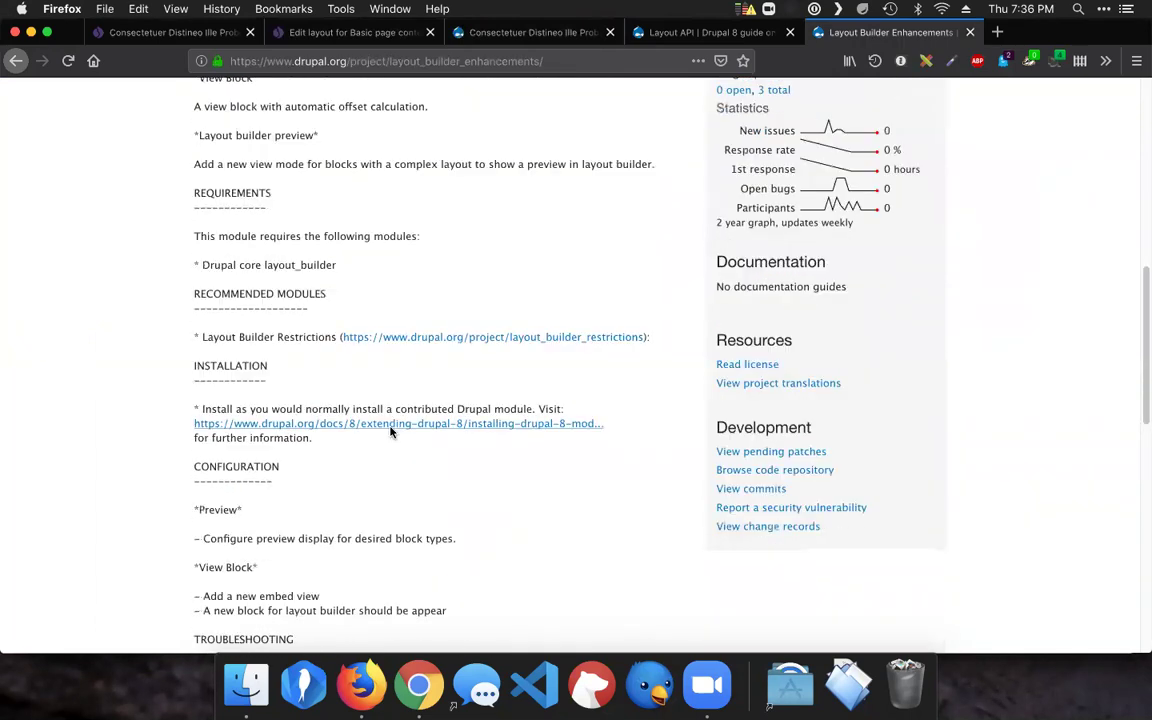
Review the Layout Builder Enhancements project information and downloads, highlighting the release date of 8.x-1.0-alpha9.
scroll(391, 432, down, 10)
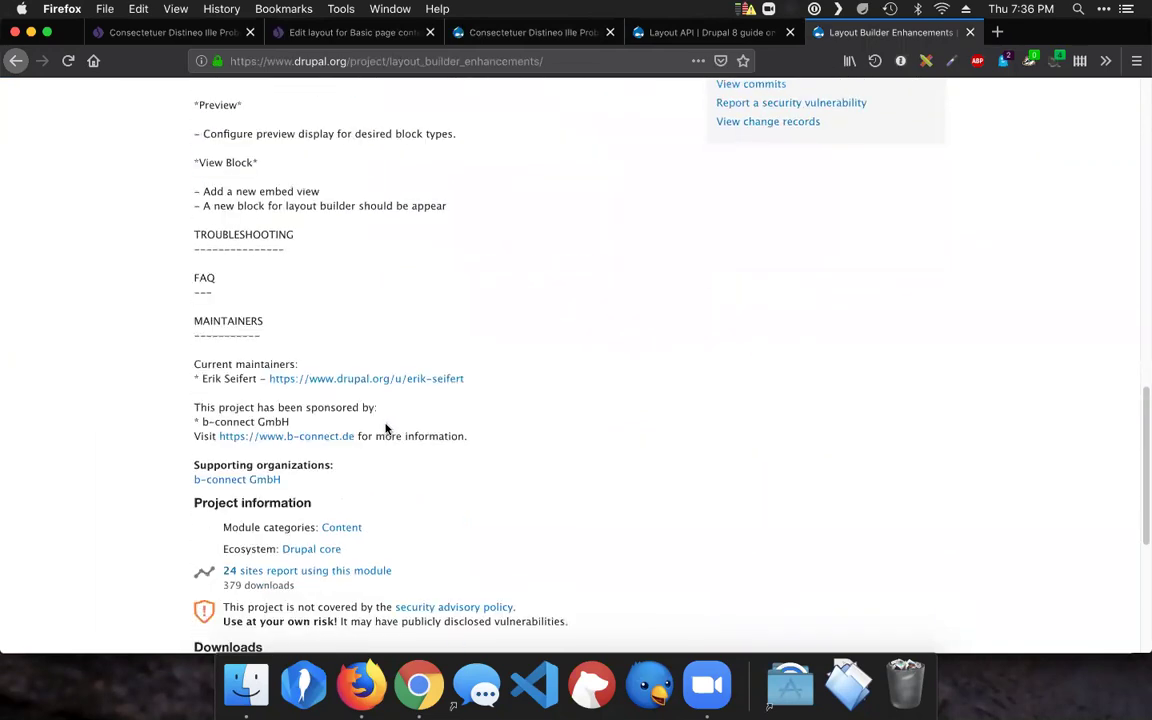
scroll(386, 428, down, 4)
scroll(375, 430, up, 1)
drag(404, 585, 337, 590)
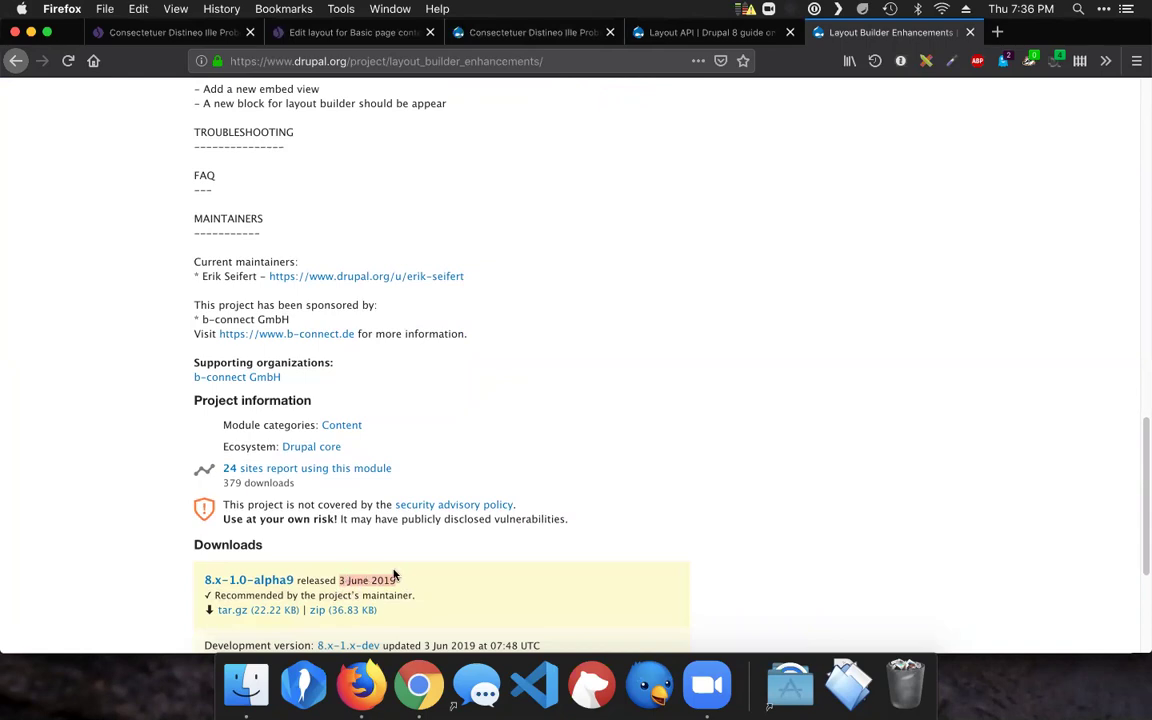
scroll(472, 392, down, 5)
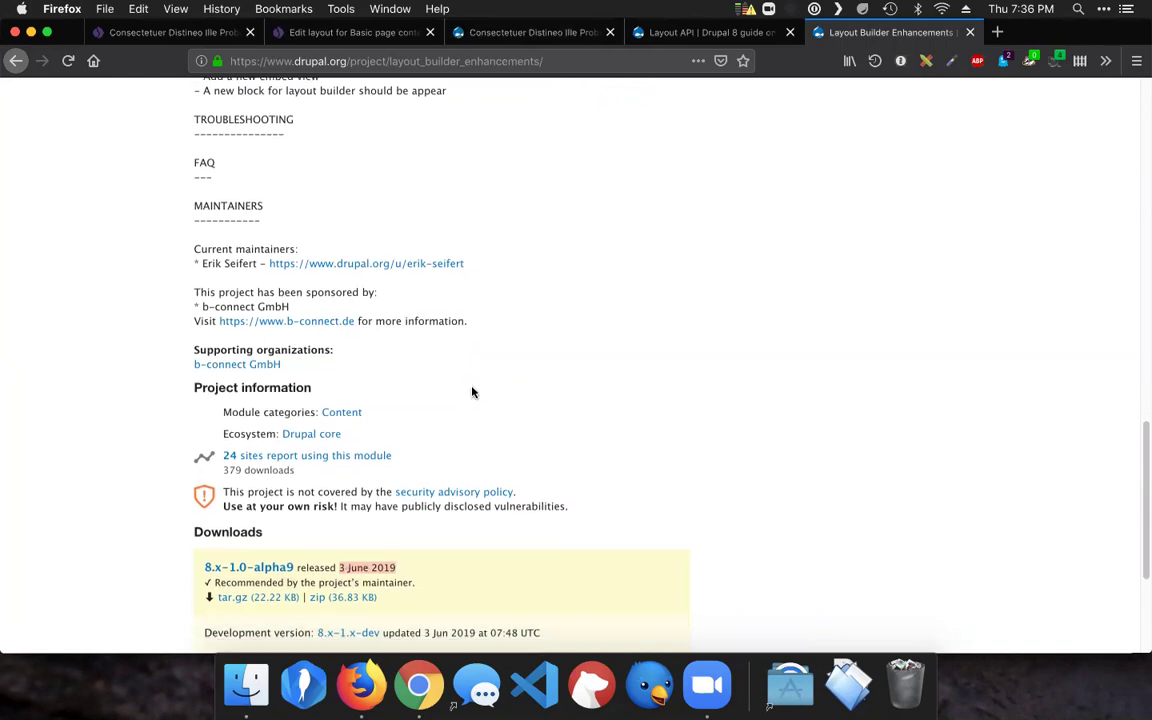
scroll(470, 390, up, 8)
scroll(467, 388, up, 10)
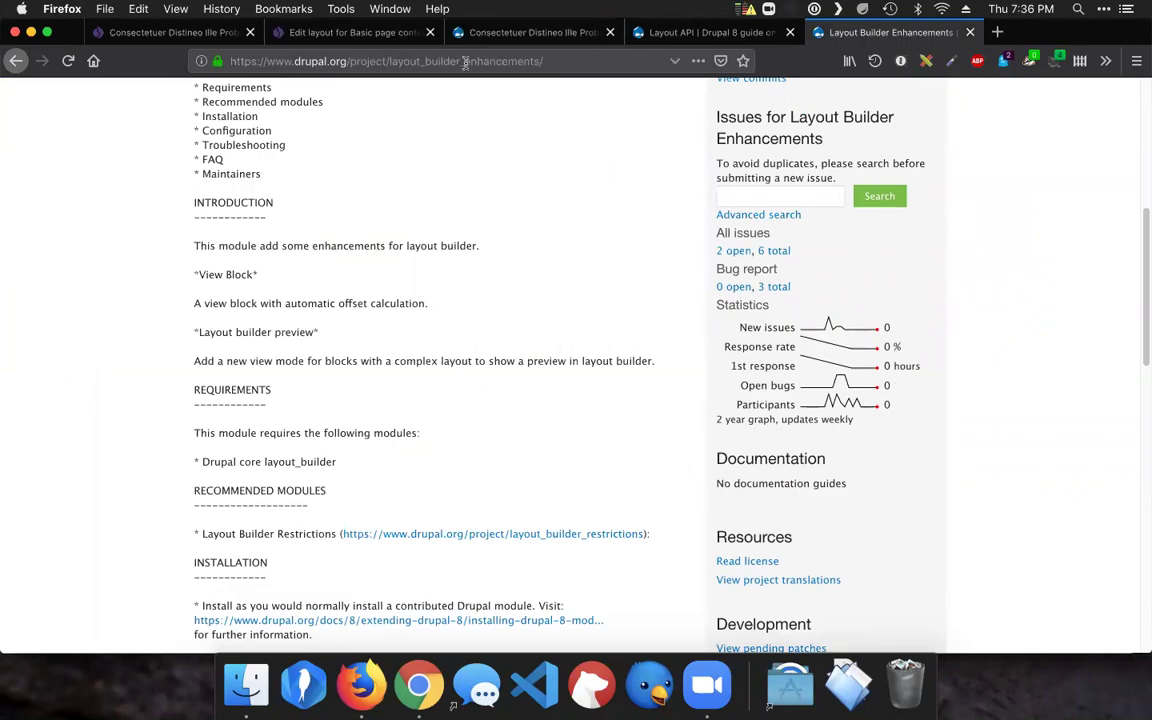
Change the project address to layout_builder_restrictions and open the Layout Builder Restrictions page.
drag(464, 61, 668, 68)
text(restrictions)
key(Return)
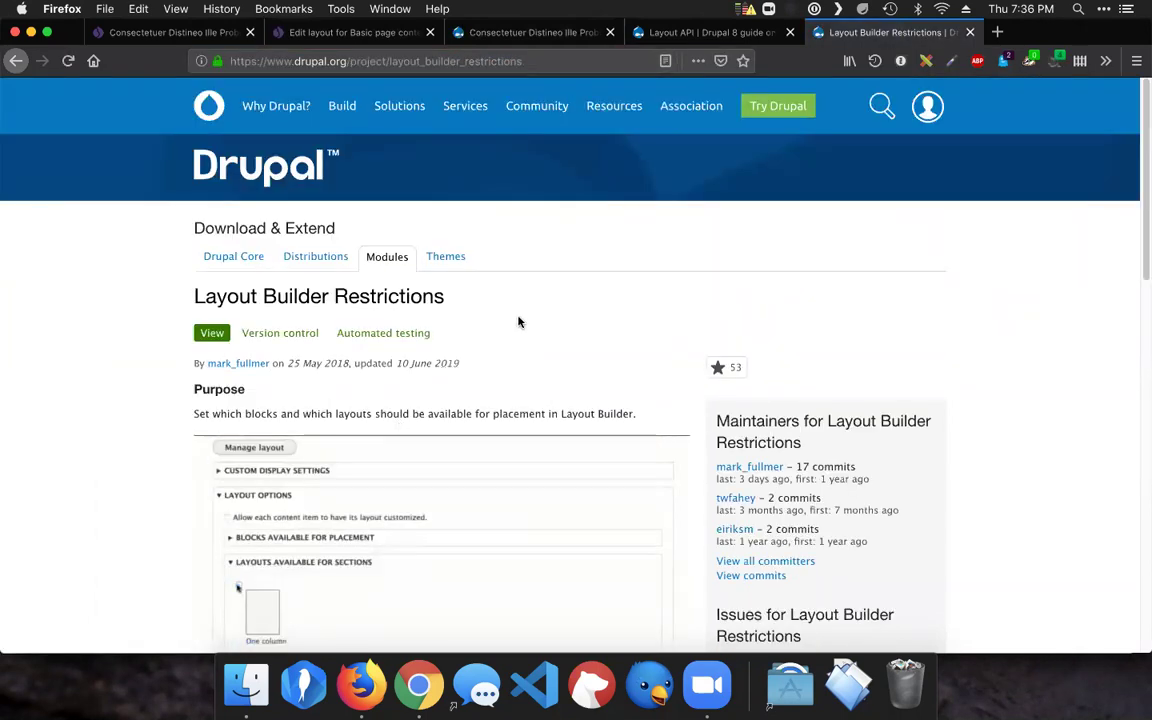
Review the Layout Builder Restrictions page, covering its purpose, detailed explanation, companion module and other customizations.
scroll(515, 322, down, 2)
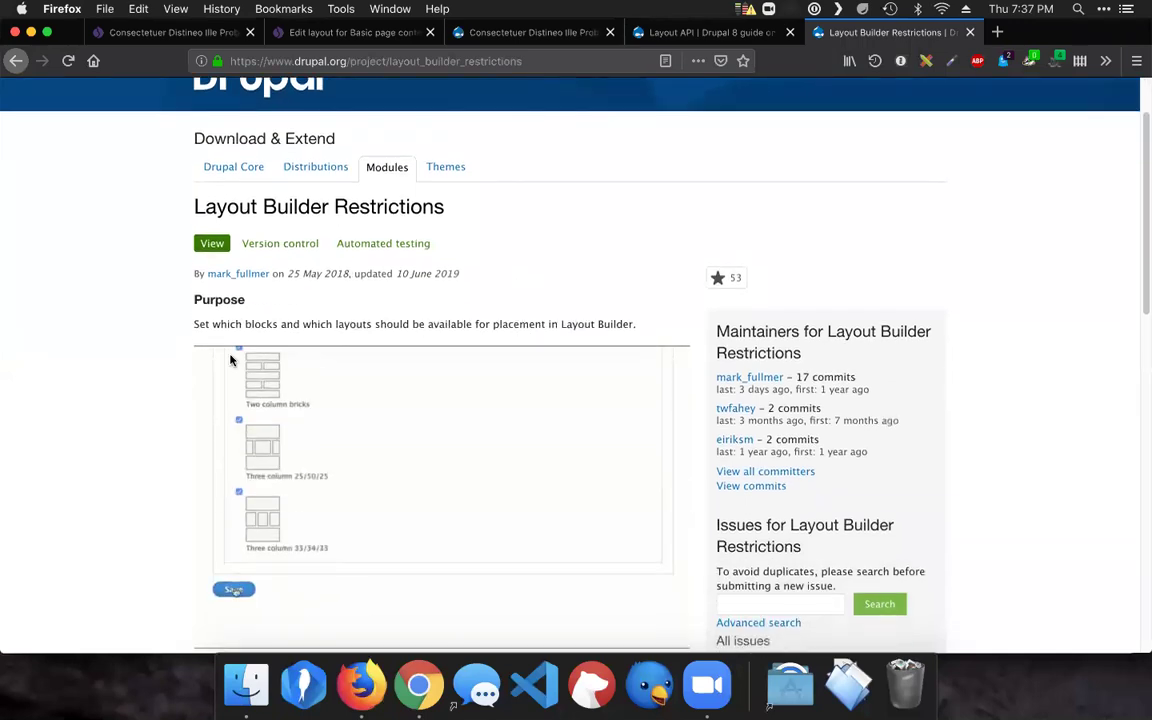
scroll(135, 355, down, 2)
scroll(135, 355, down, 3)
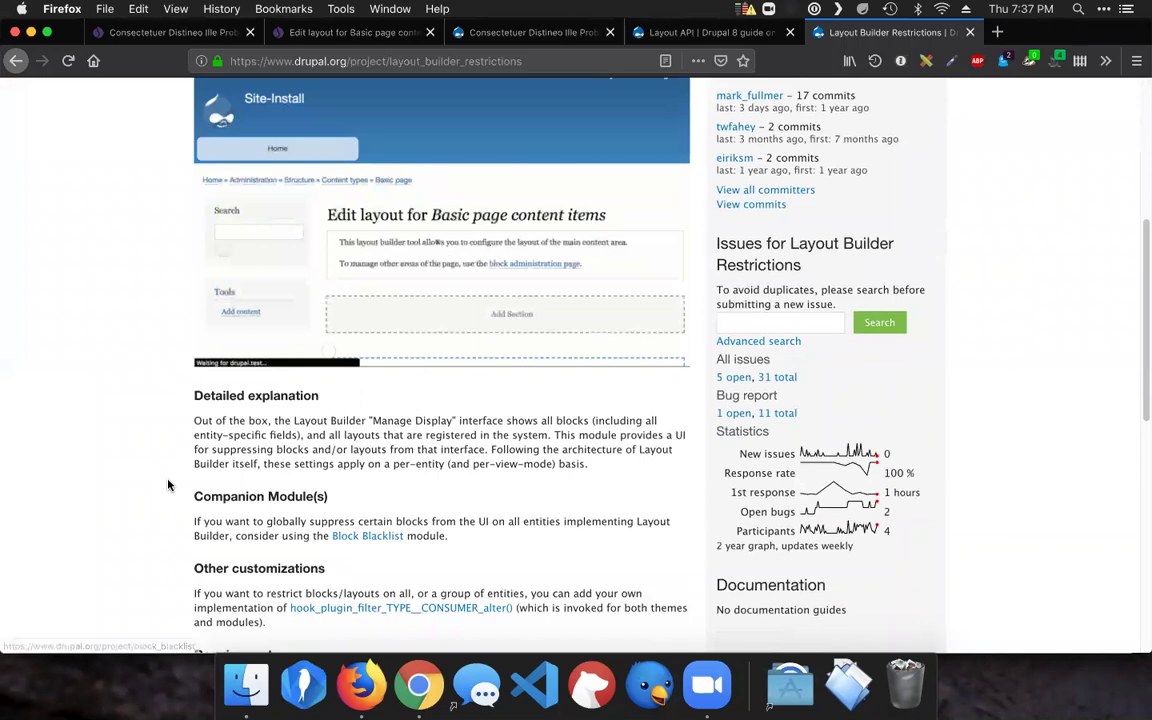
scroll(164, 478, up, 4)
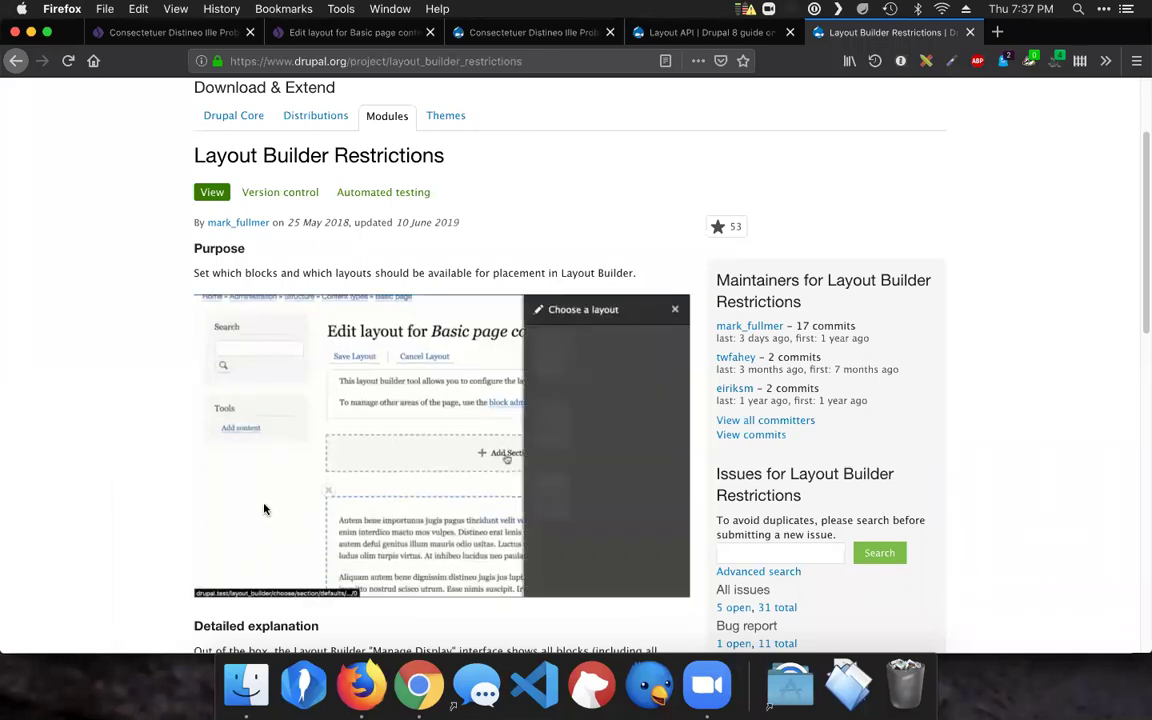
Change the project address to layout_builder_modal, open the Layout Builder Modal page and view its description.
click(462, 61)
double_click(493, 61)
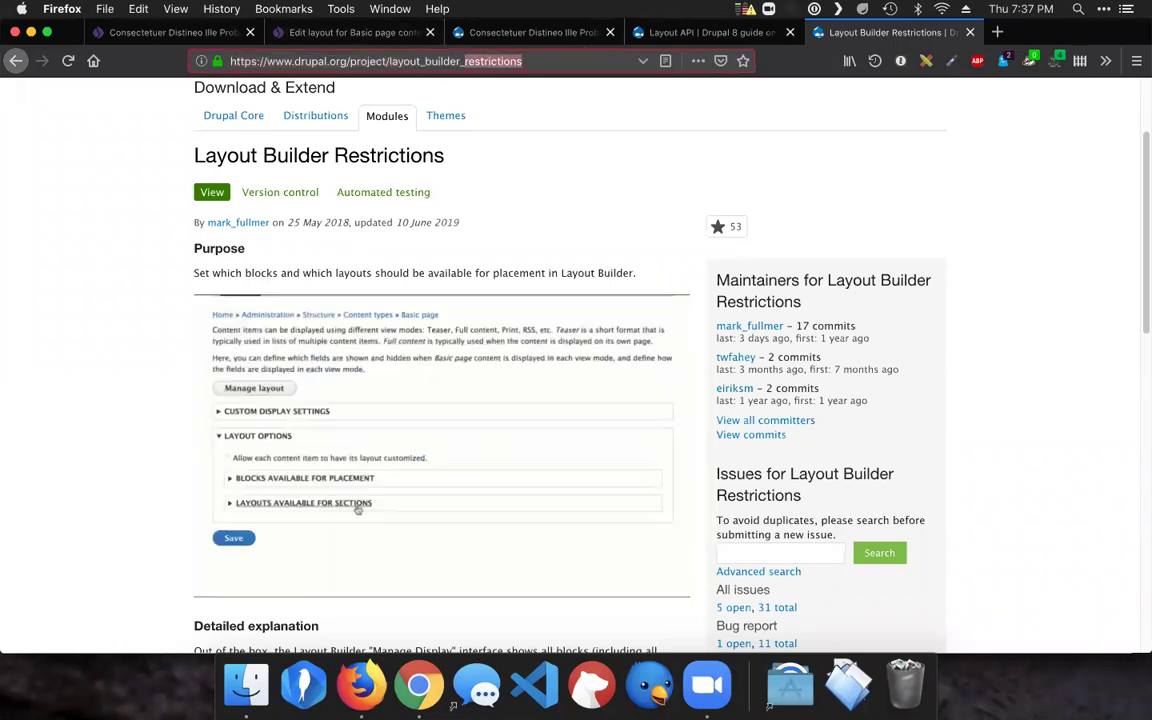
text(modal)
key(Return)
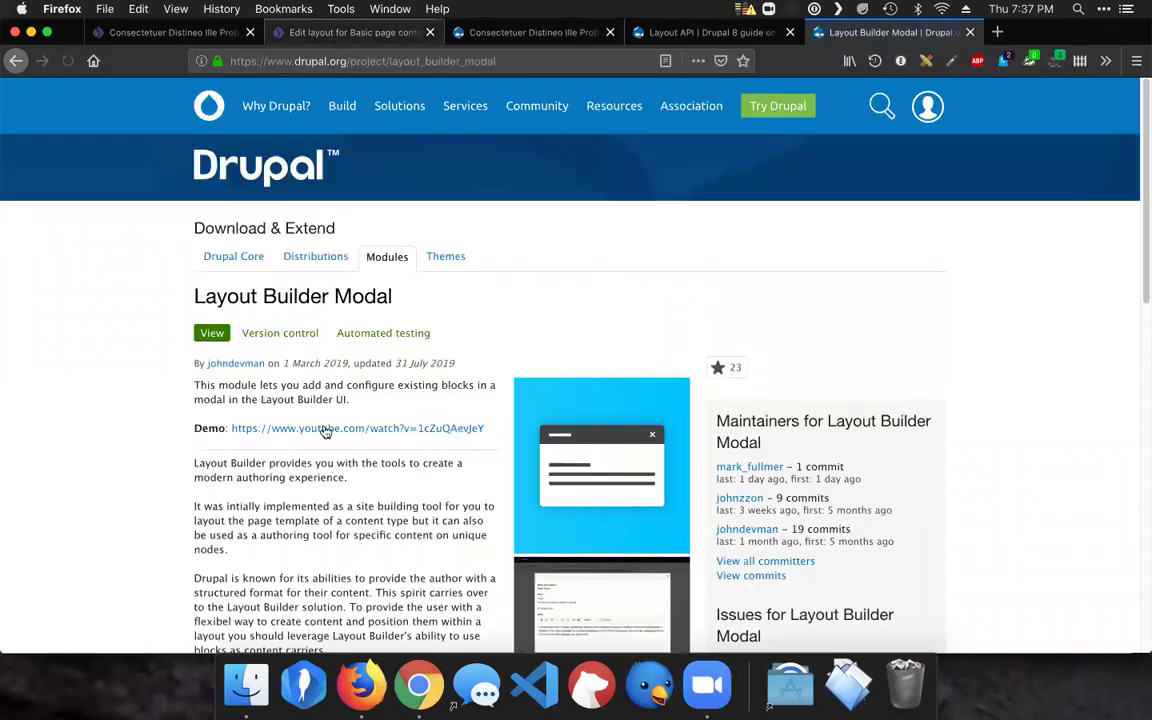
scroll(205, 465, down, 2)
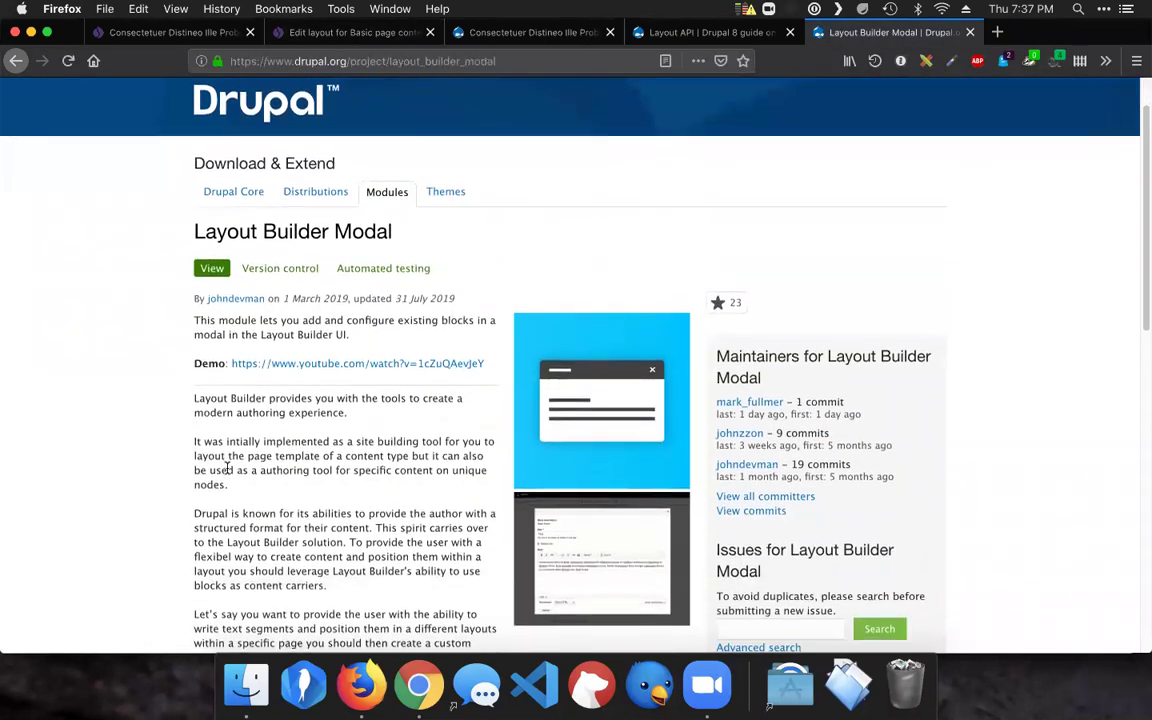
scroll(228, 468, down, 3)
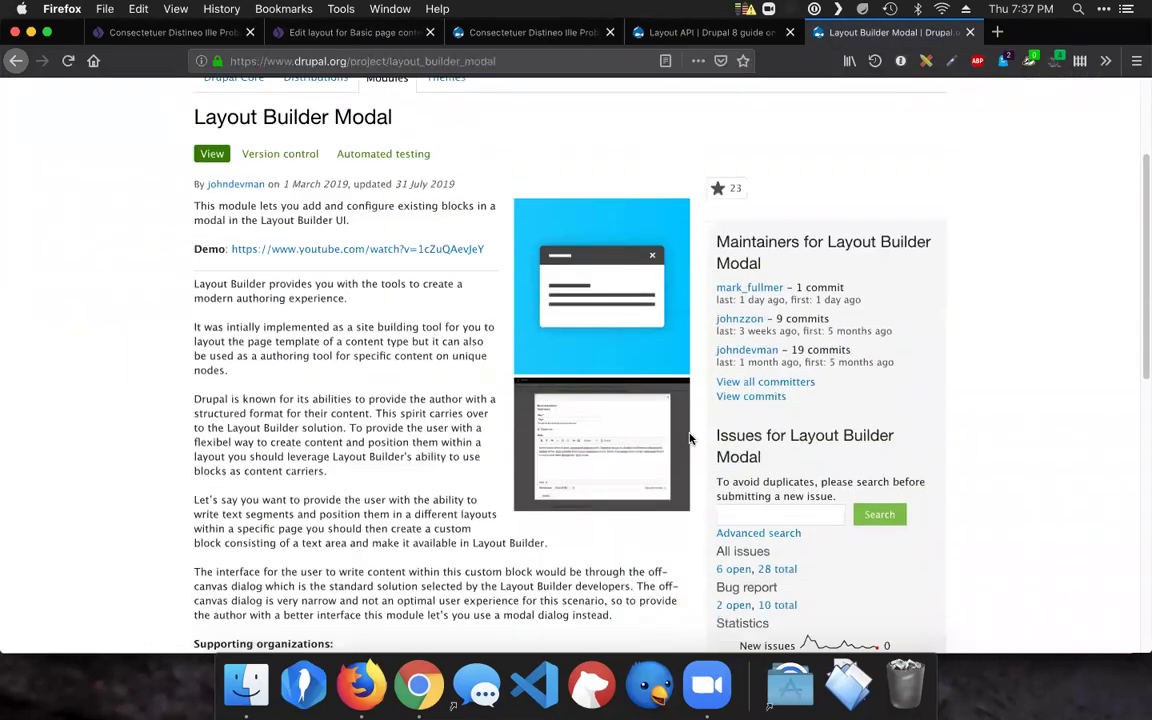
Switch to the Basic page layout editor and open the form for creating a custom block below the Links field.
click(303, 33)
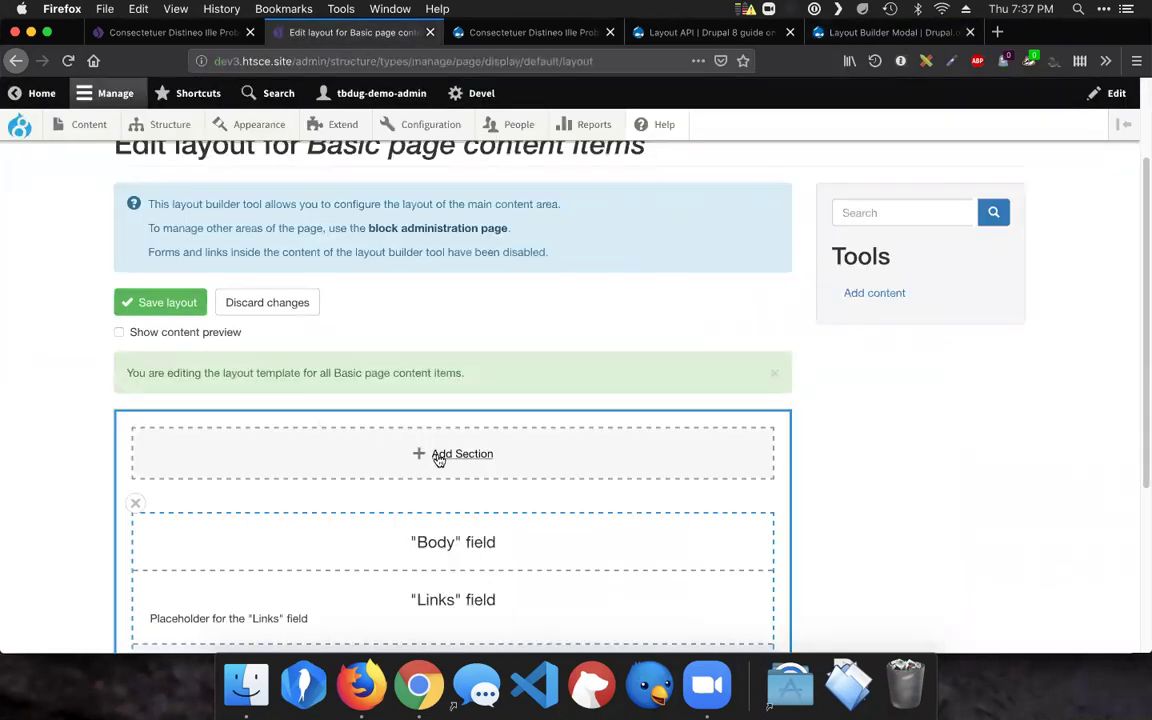
scroll(435, 460, down, 3)
click(447, 542)
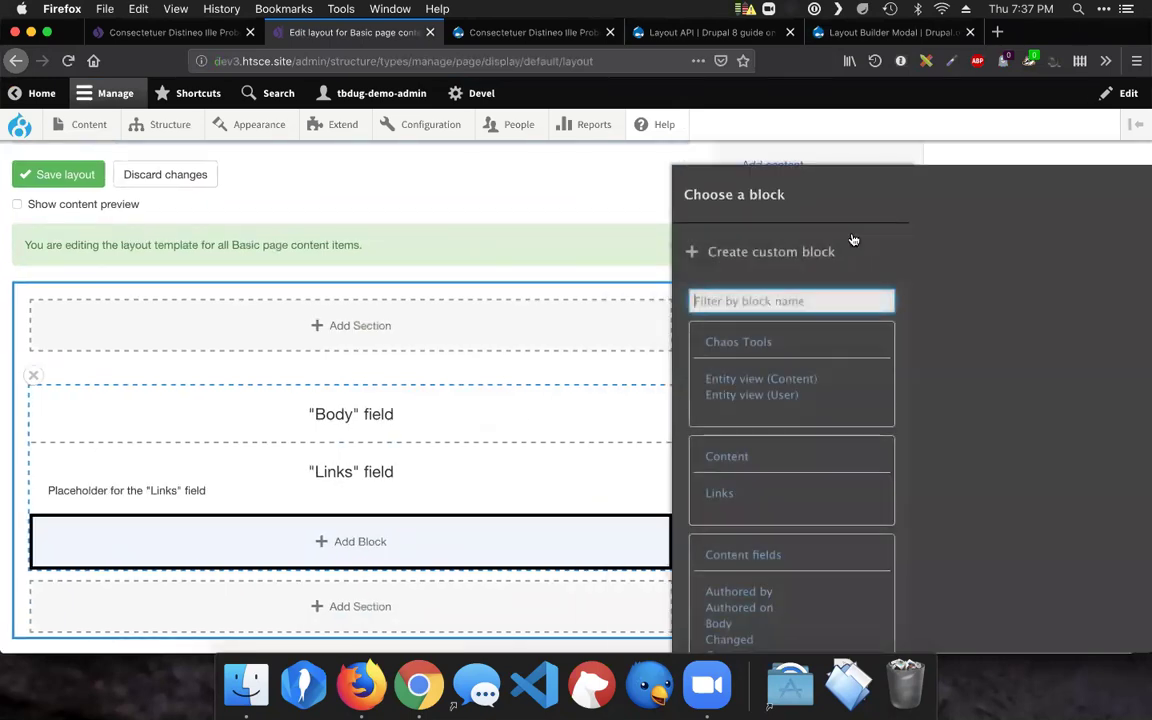
click(822, 250)
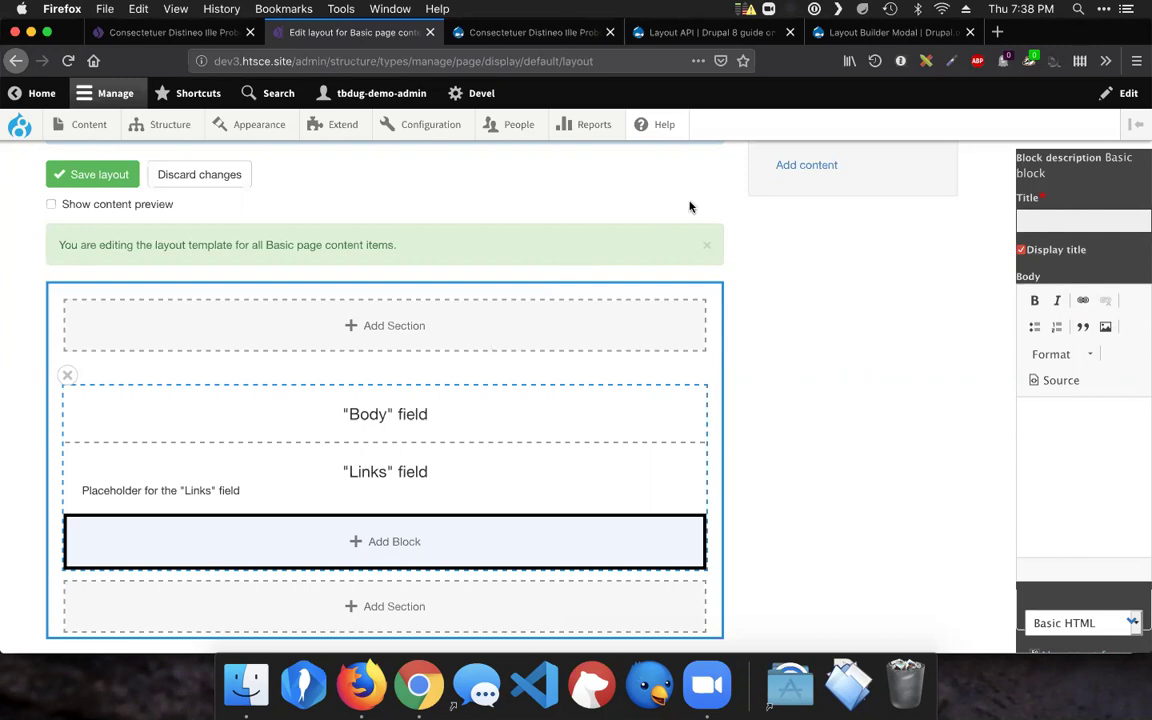
Return to the Layout Builder Modal page and look over its description of the modal dialog.
click(870, 32)
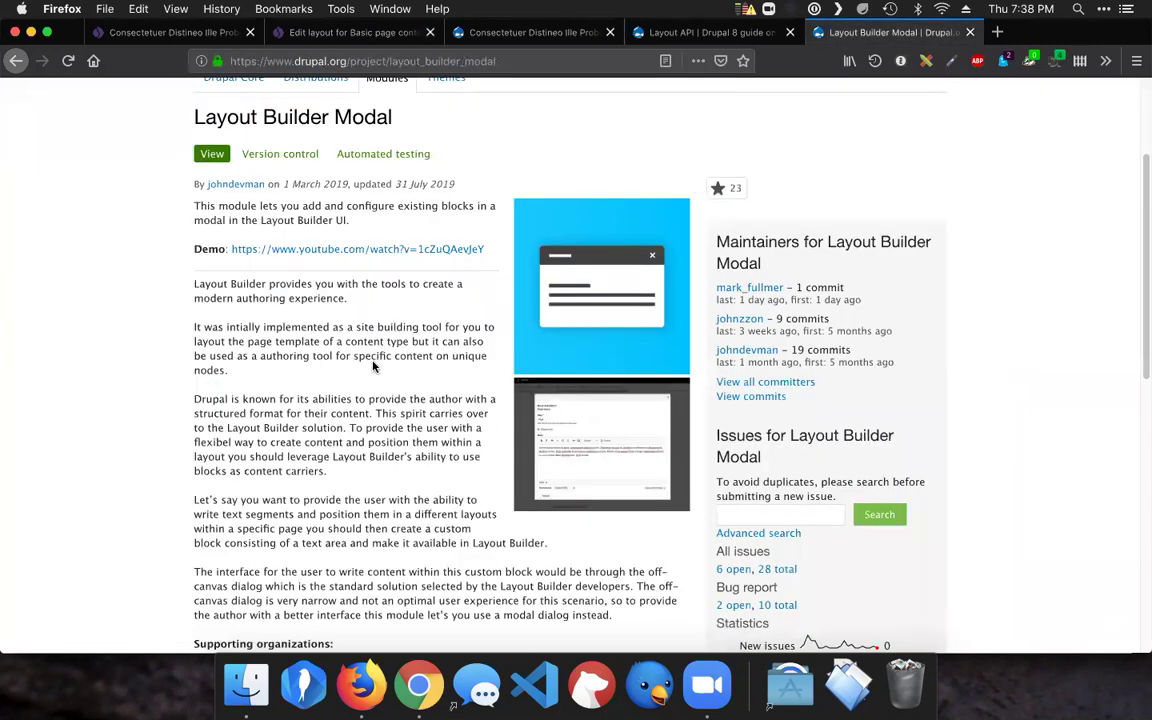
scroll(373, 367, down, 5)
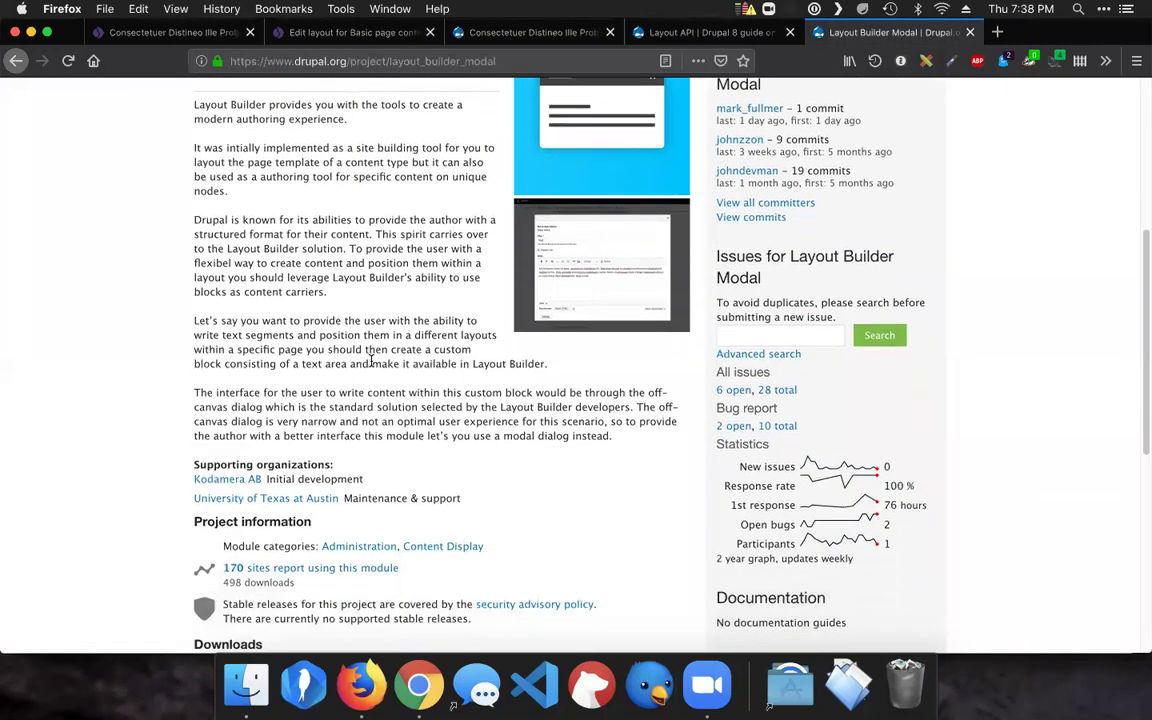
scroll(370, 360, up, 8)
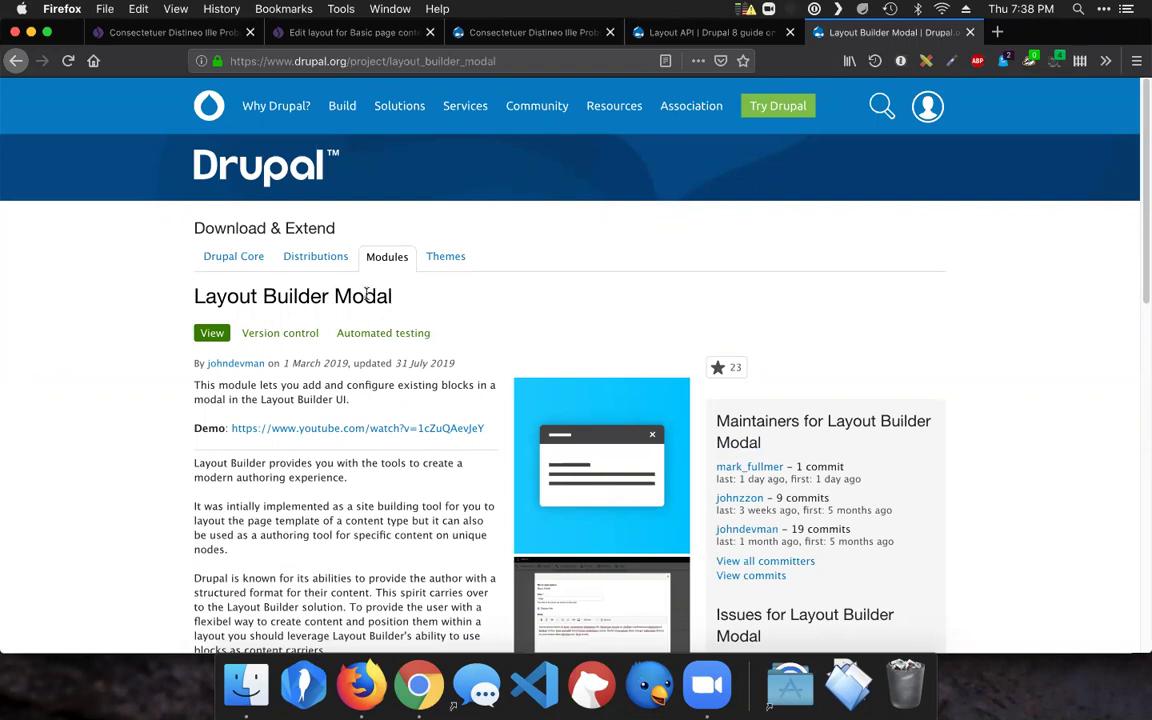
click(714, 676)
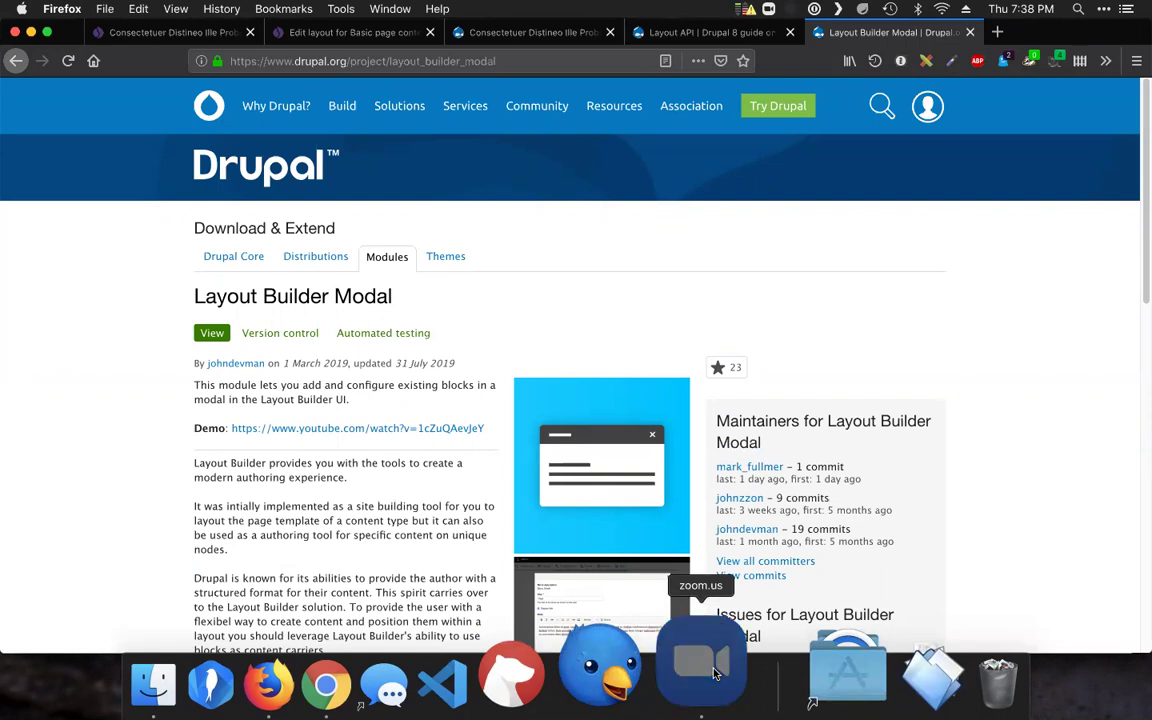
click(426, 408)
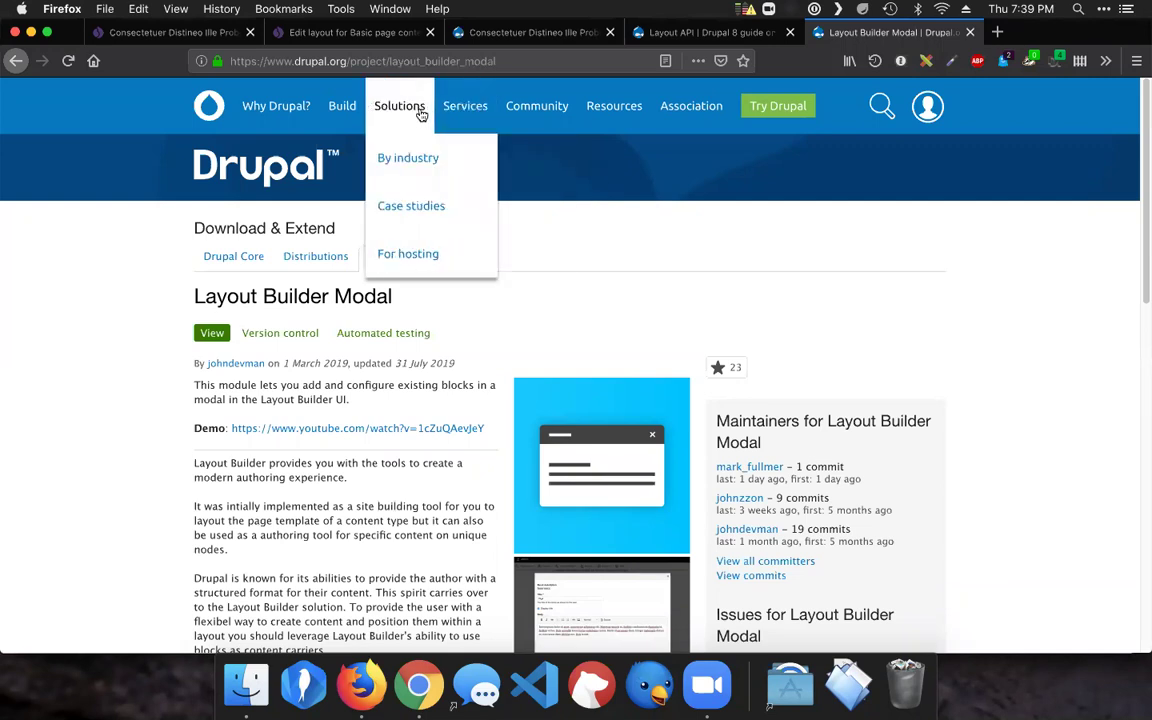
Read the Layout Builder Modal description and search the project's issues for "keyboard".
scroll(430, 420, down, 4)
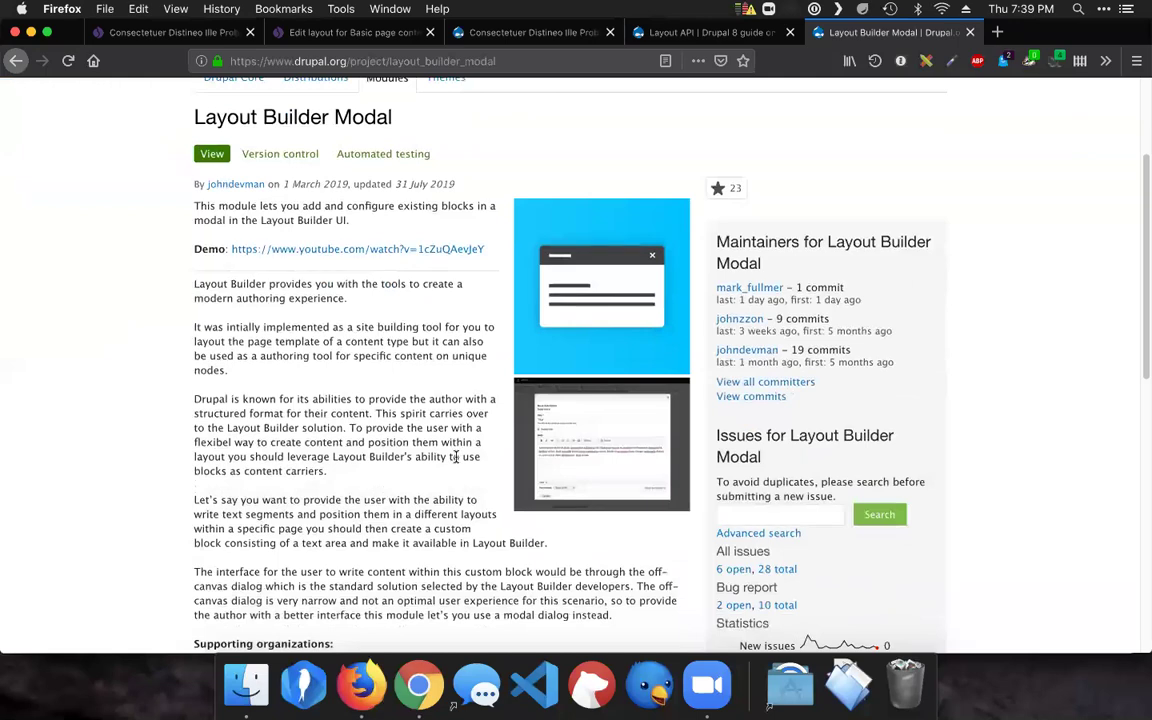
scroll(455, 456, down, 1)
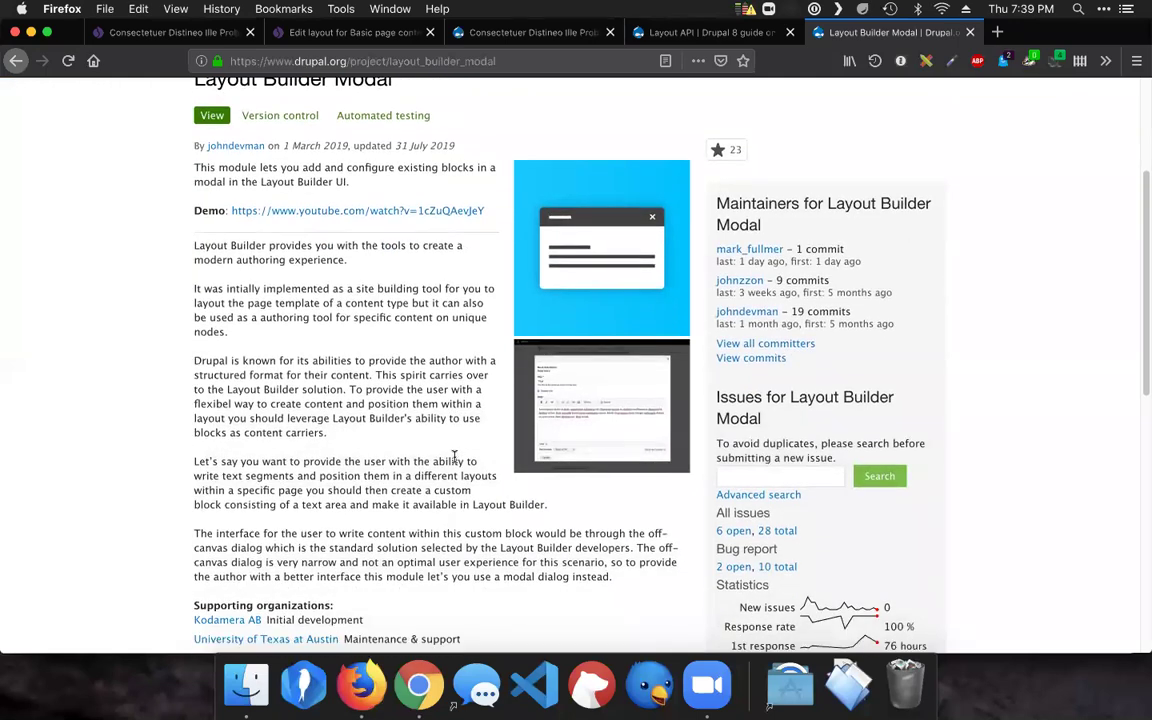
scroll(454, 456, down, 2)
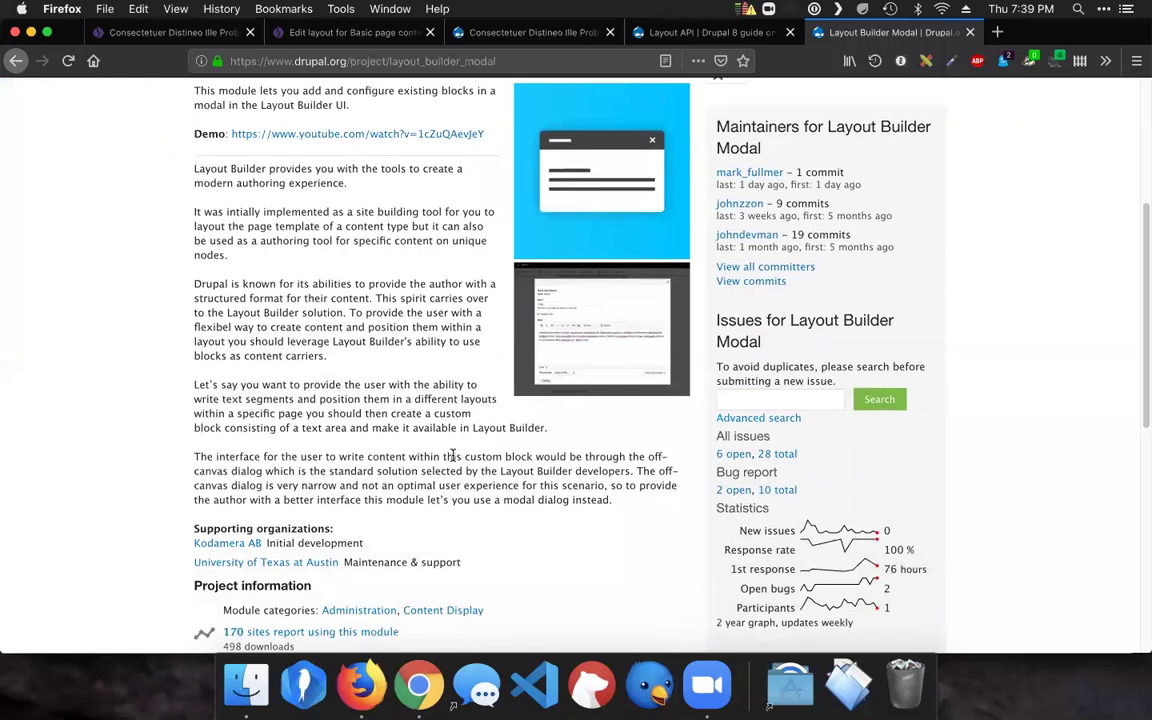
scroll(453, 456, down, 1)
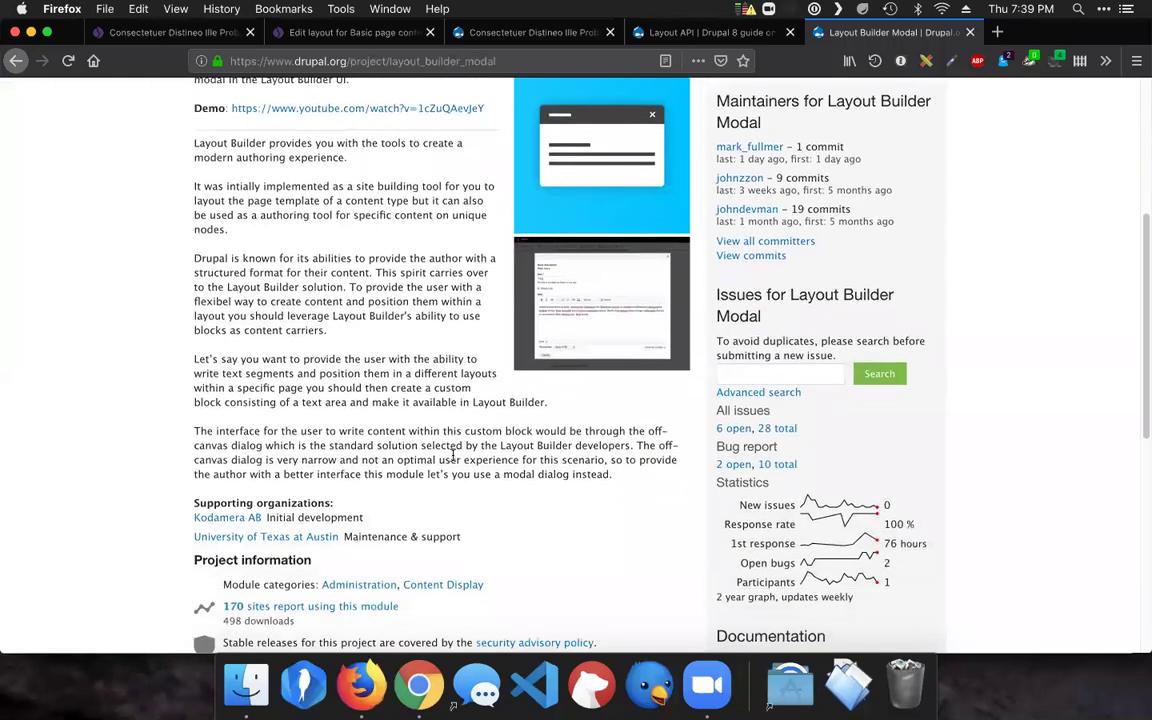
scroll(455, 460, down, 1)
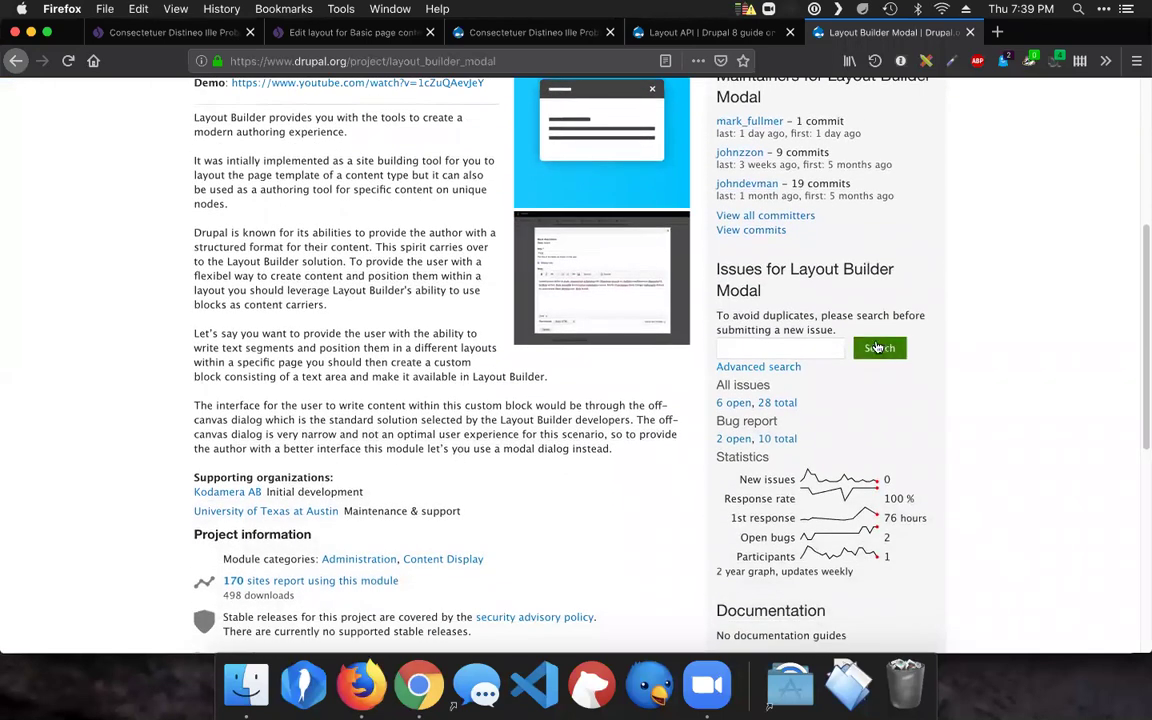
click(808, 349)
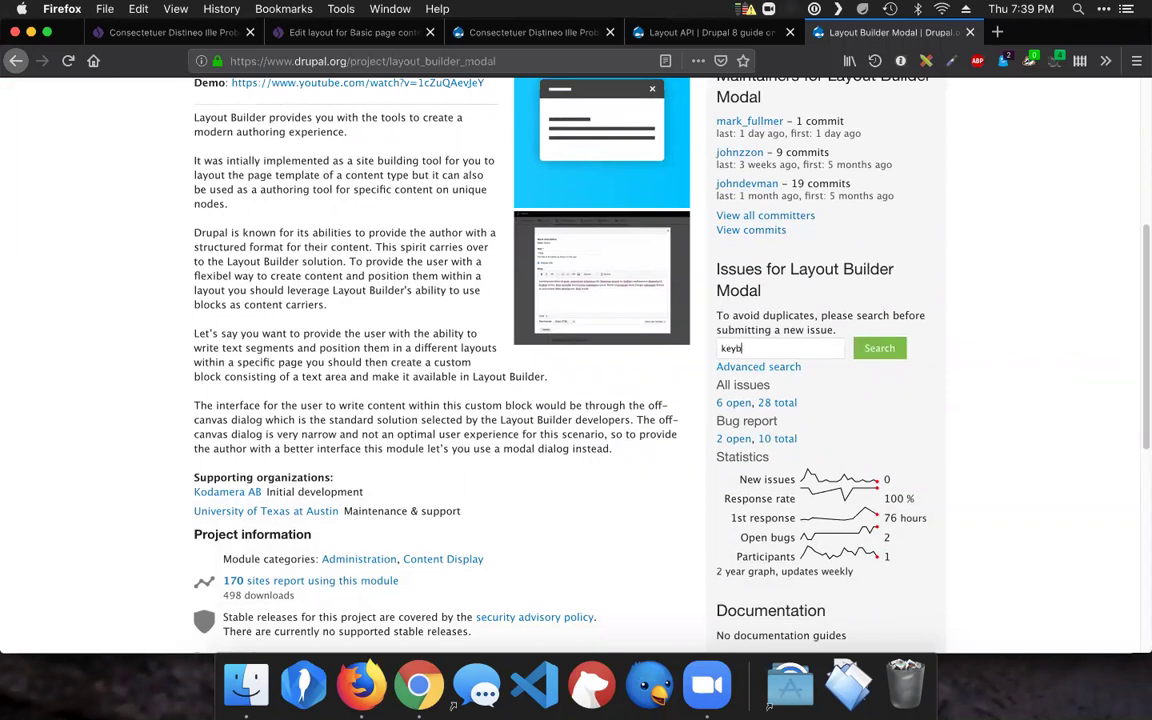
text(keyboard)
key(Return)
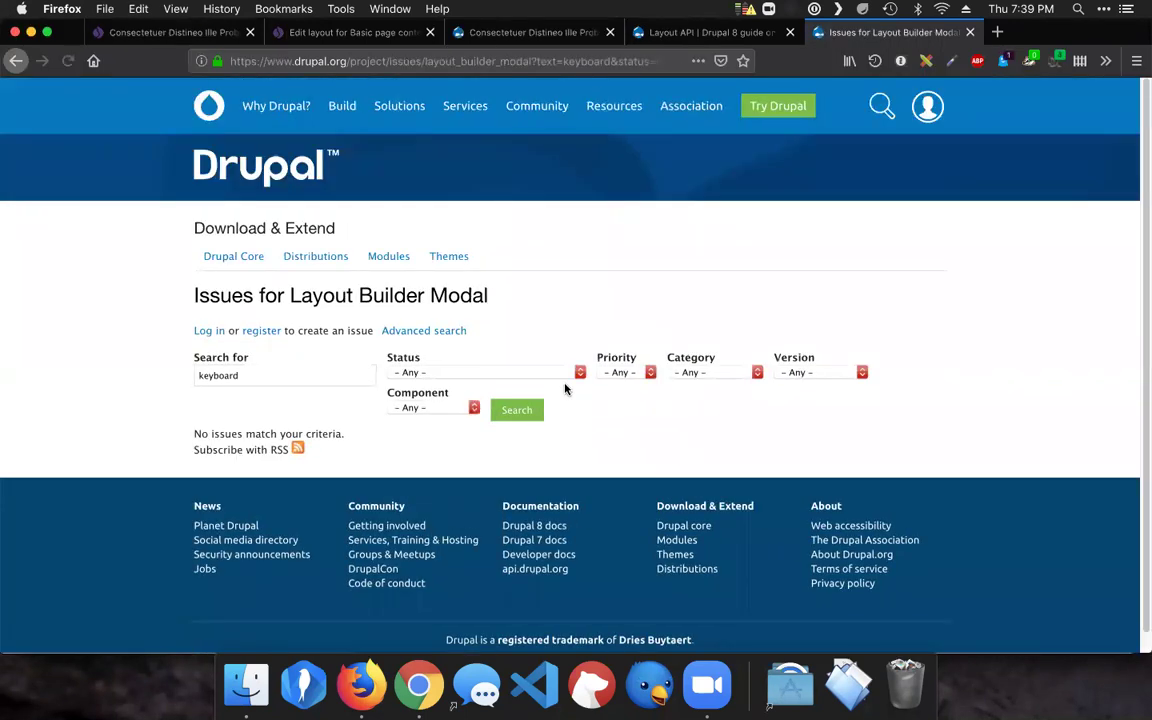
Go back to the Layout Builder Modal page and review its supporting organizations, project information and downloads.
right_click(558, 350)
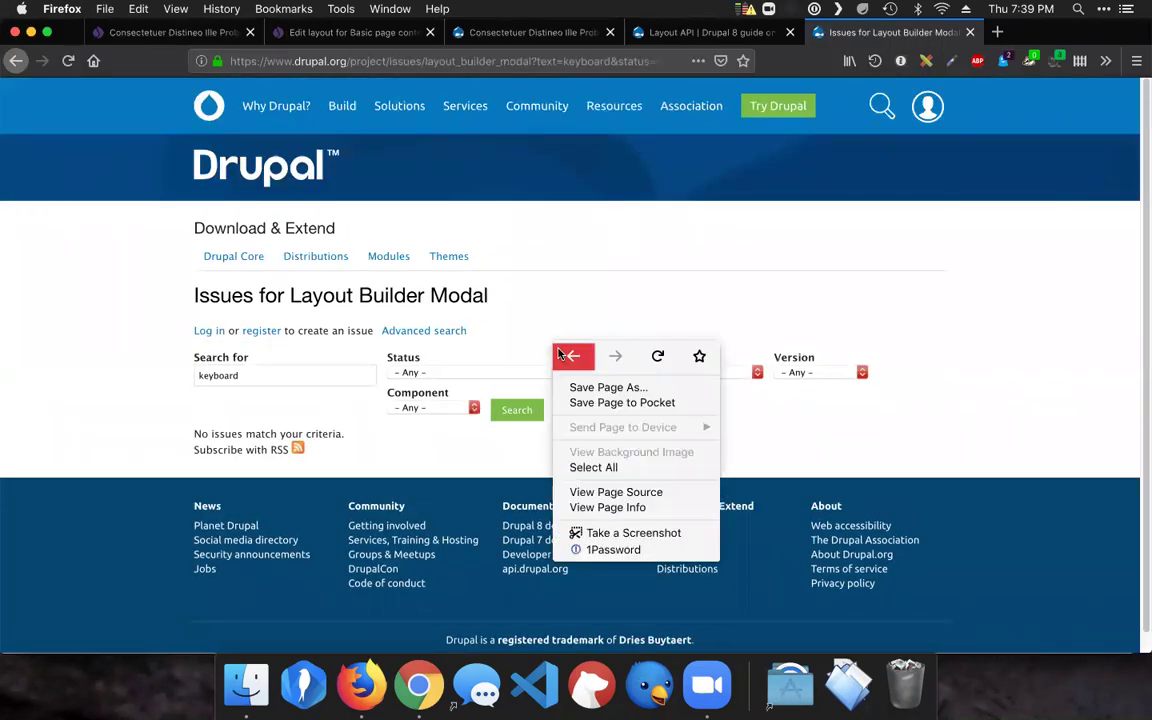
click(570, 356)
scroll(502, 366, down, 2)
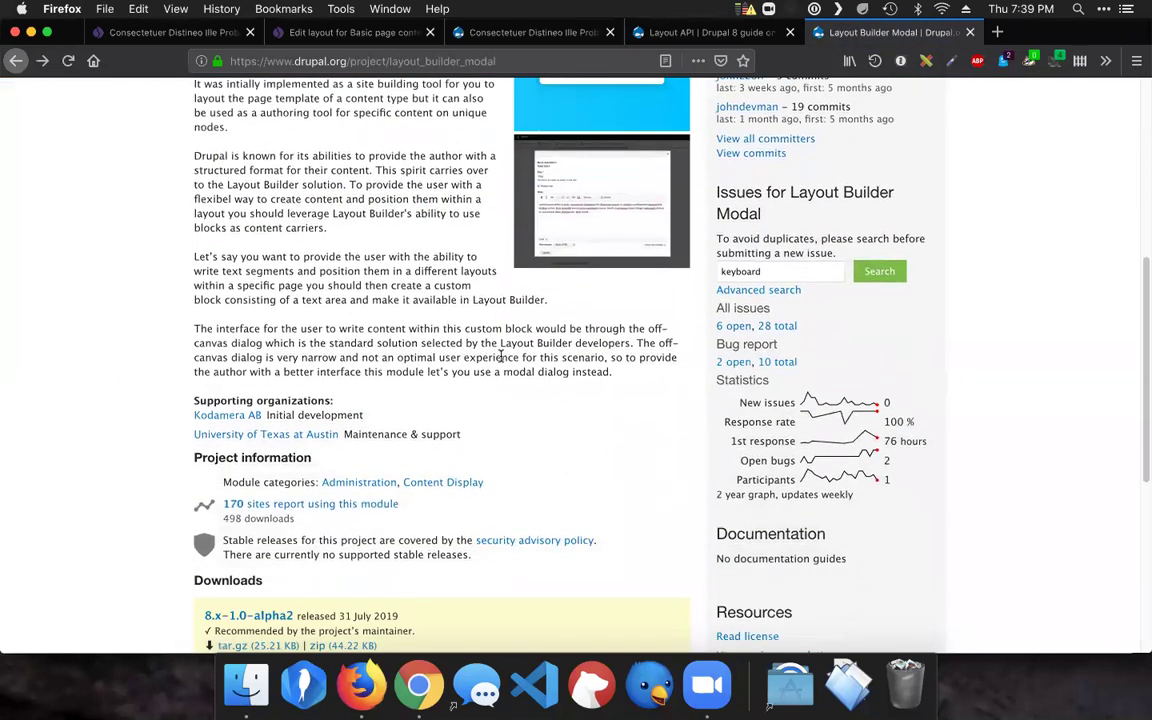
scroll(501, 356, down, 1)
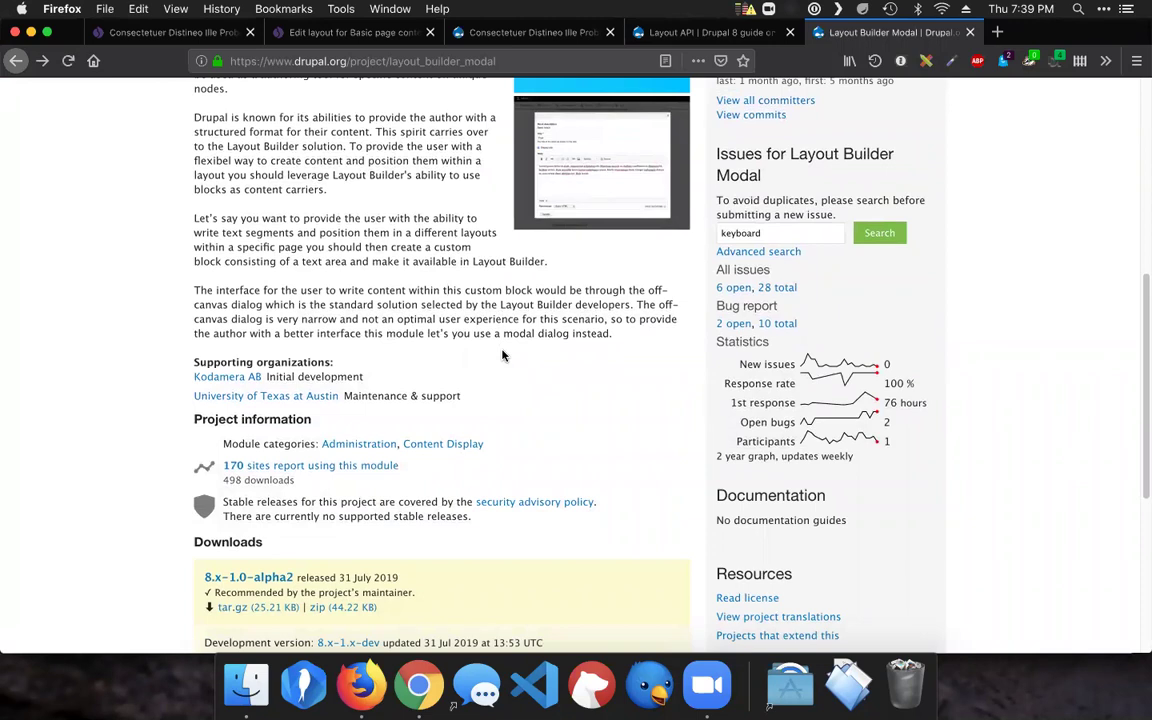
scroll(490, 360, up, 5)
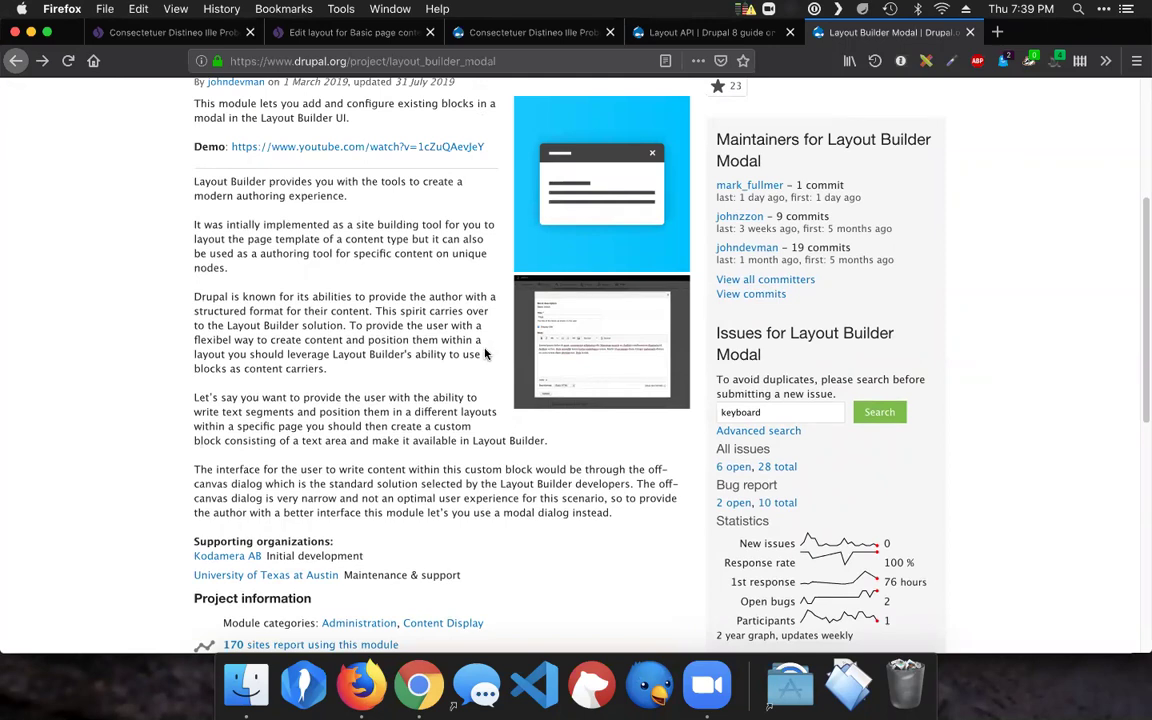
scroll(485, 358, up, 1)
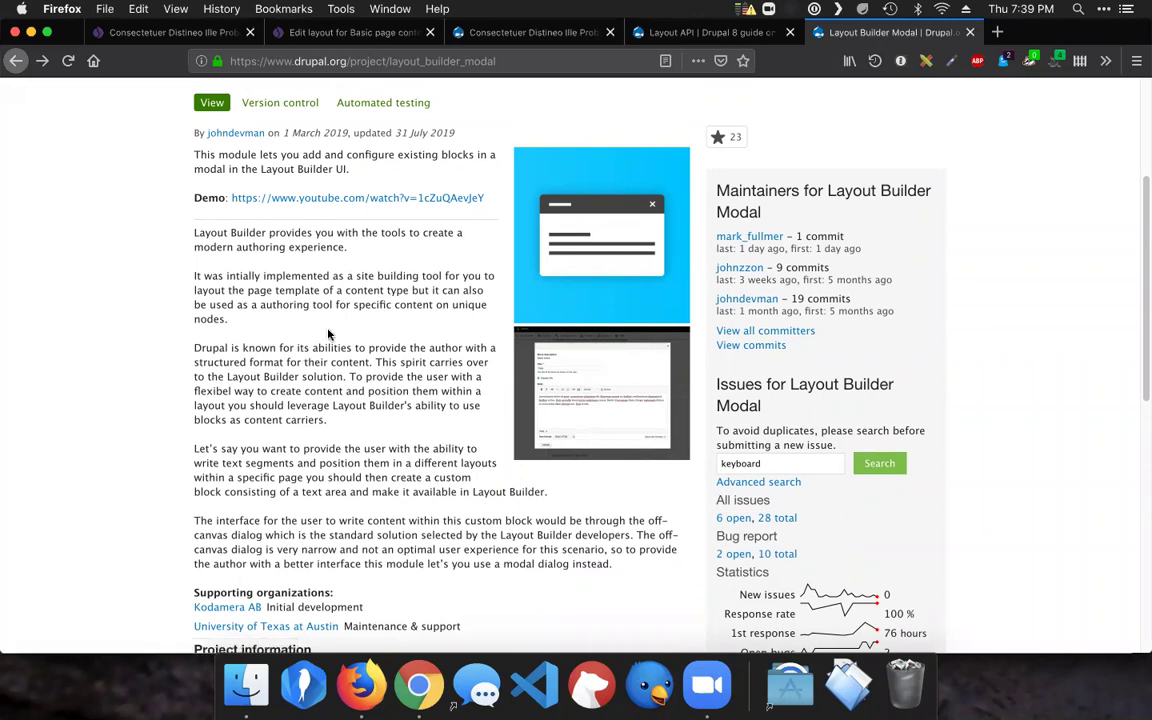
scroll(328, 334, up, 2)
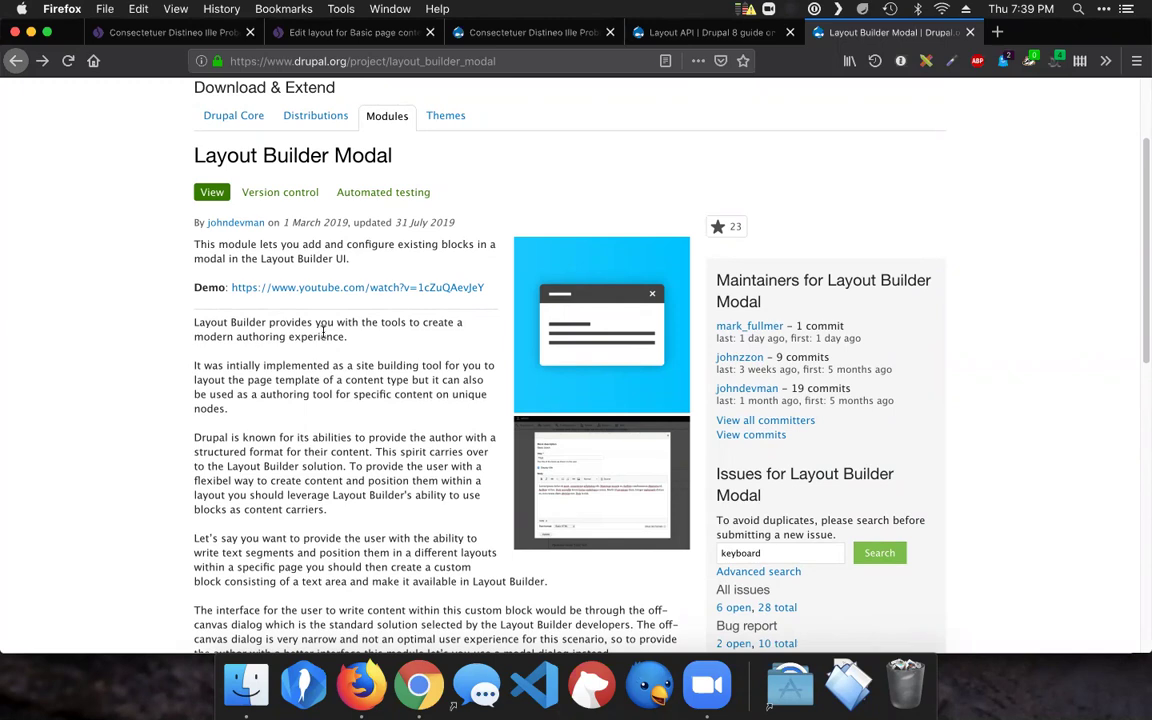
Switch to the demo site and open the single item export page of the configuration synchronization settings.
click(368, 36)
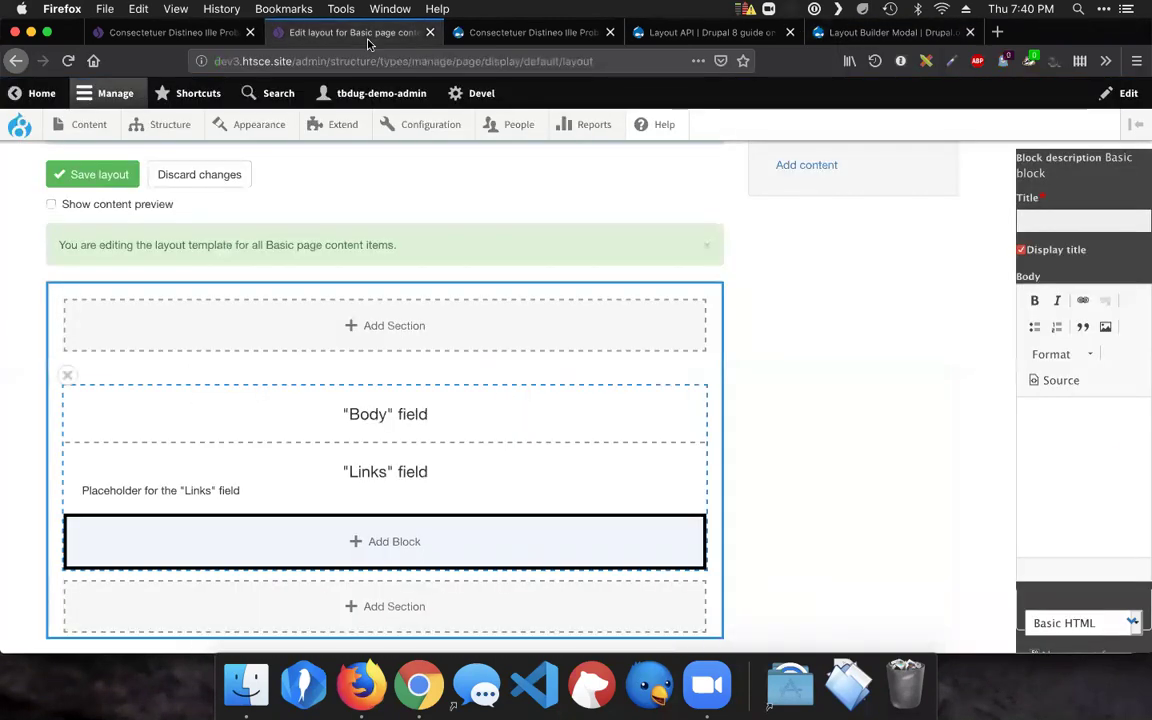
mouse_move(430, 124)
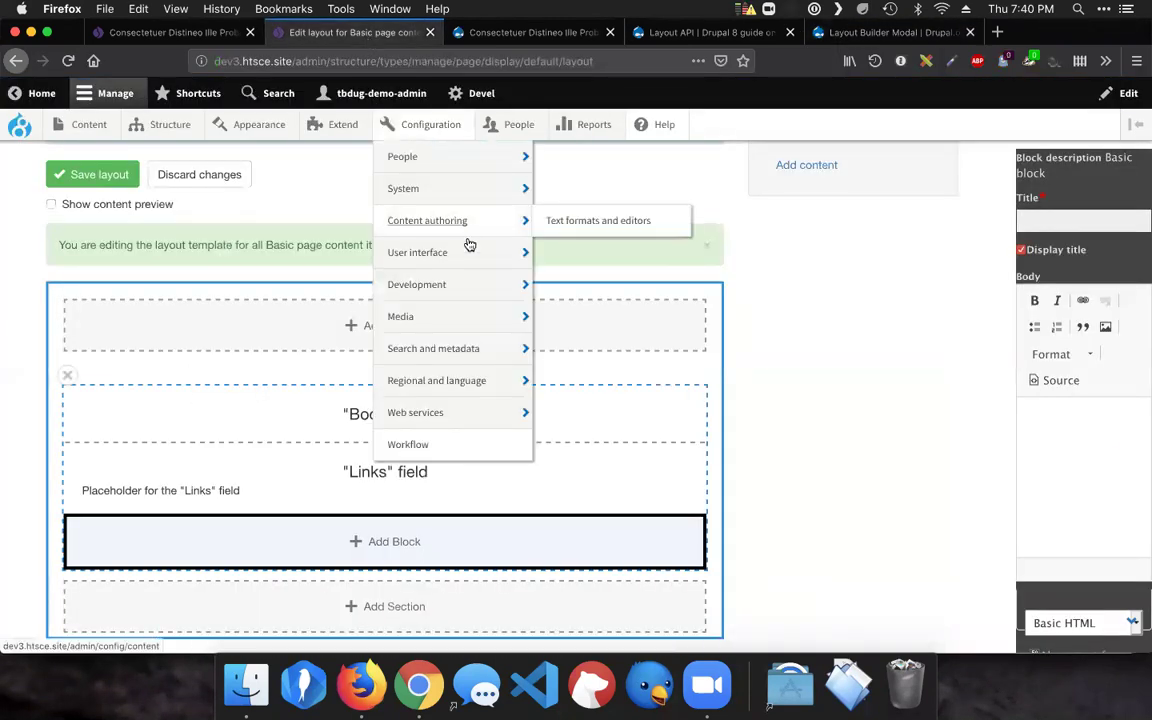
mouse_move(524, 294)
mouse_move(600, 383)
click(729, 425)
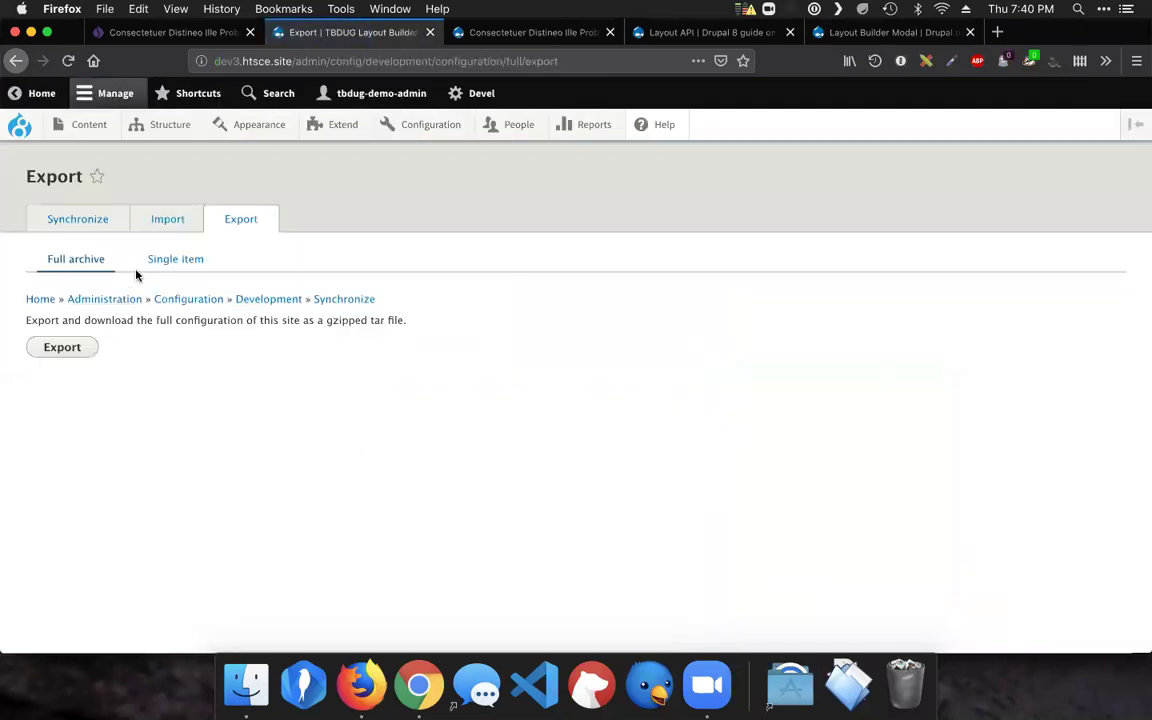
click(152, 259)
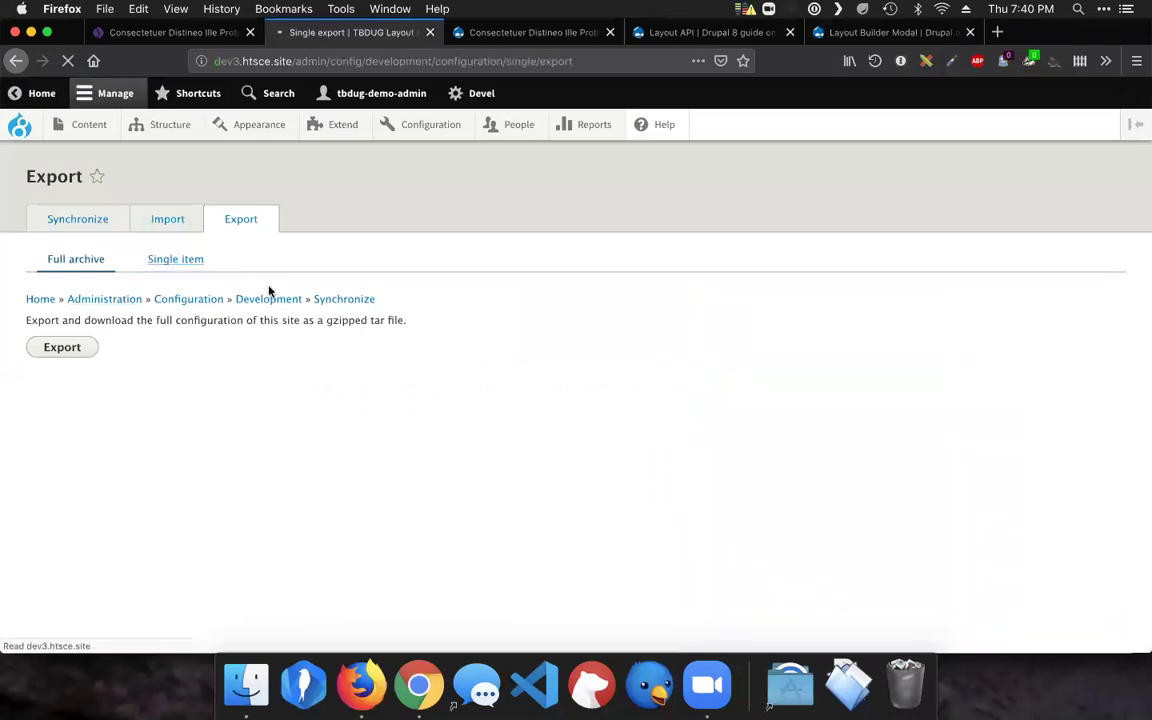
Look through the available configuration types on the Single export page.
click(165, 365)
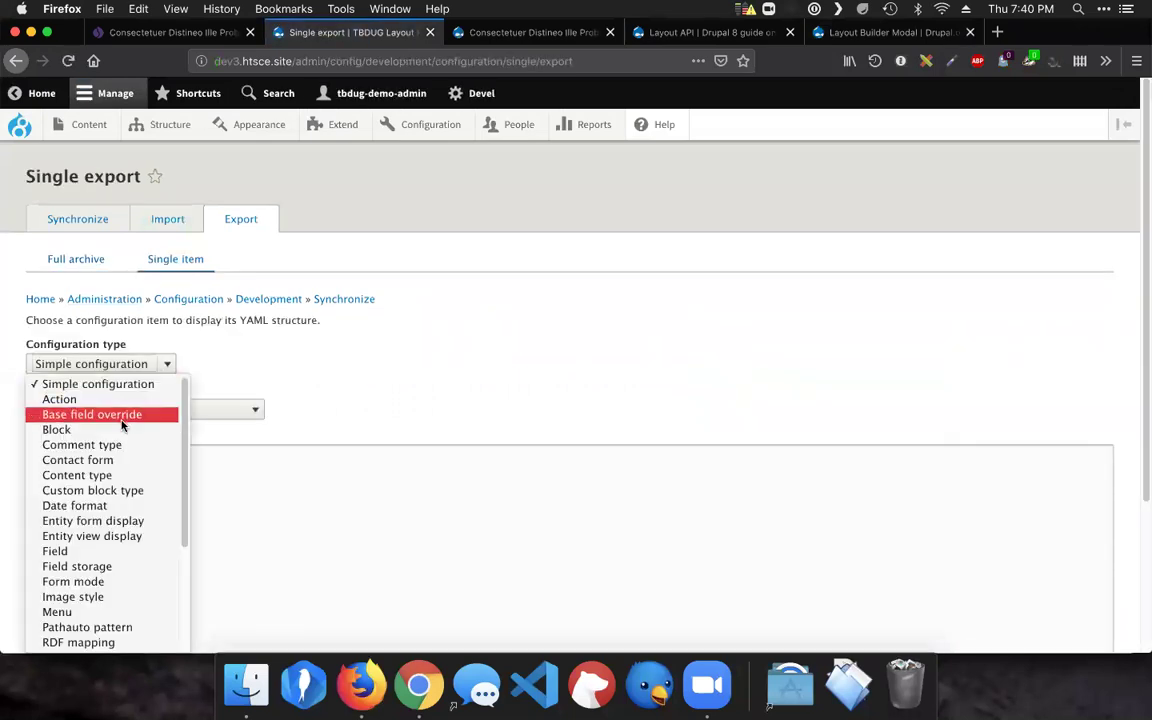
scroll(122, 417, down, 5)
scroll(122, 417, down, 2)
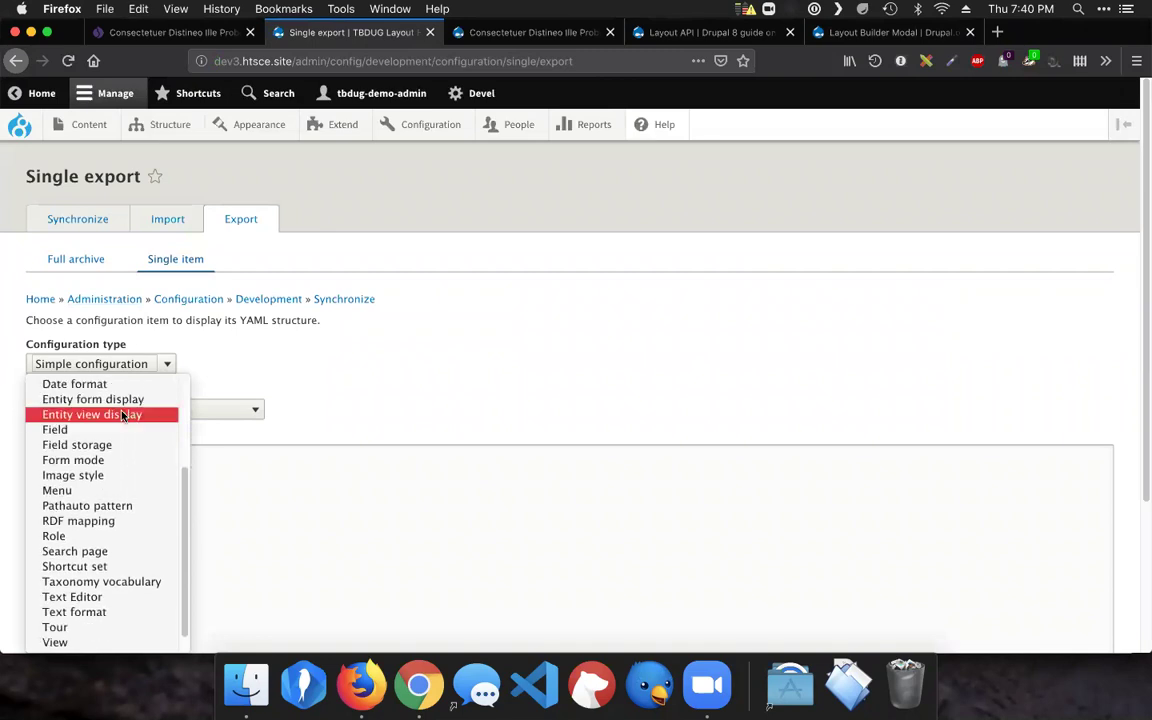
scroll(120, 425, up, 6)
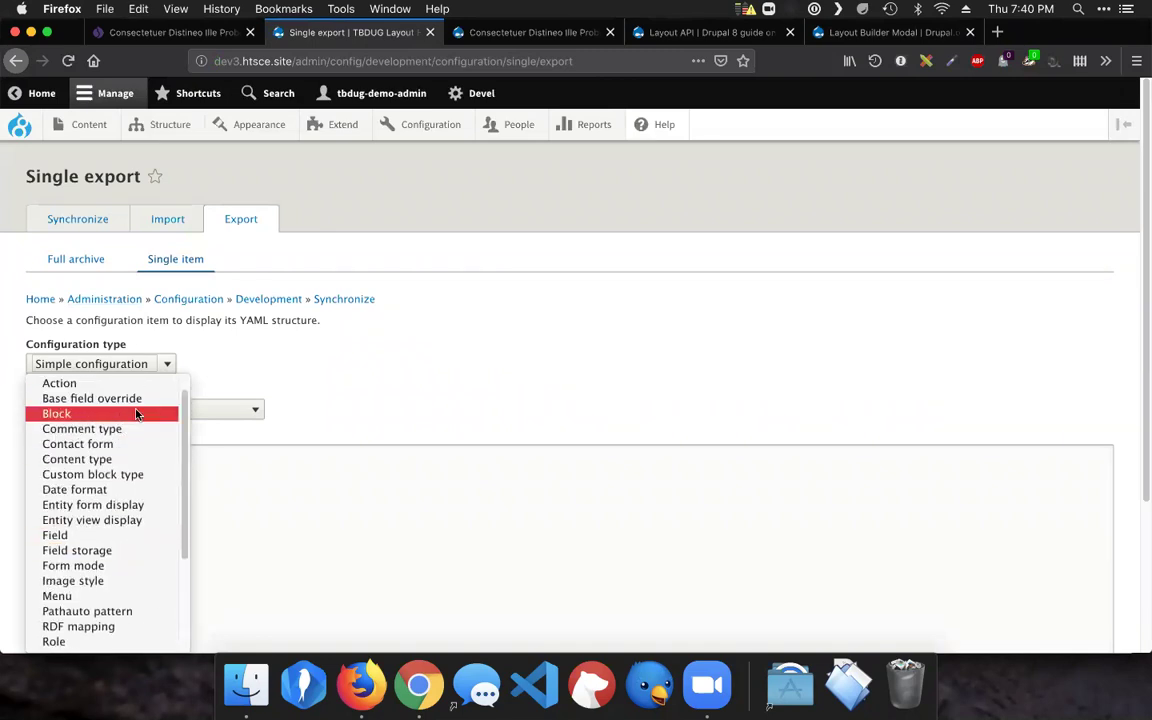
click(283, 350)
Look through the configuration names offered for the Simple configuration type.
click(250, 408)
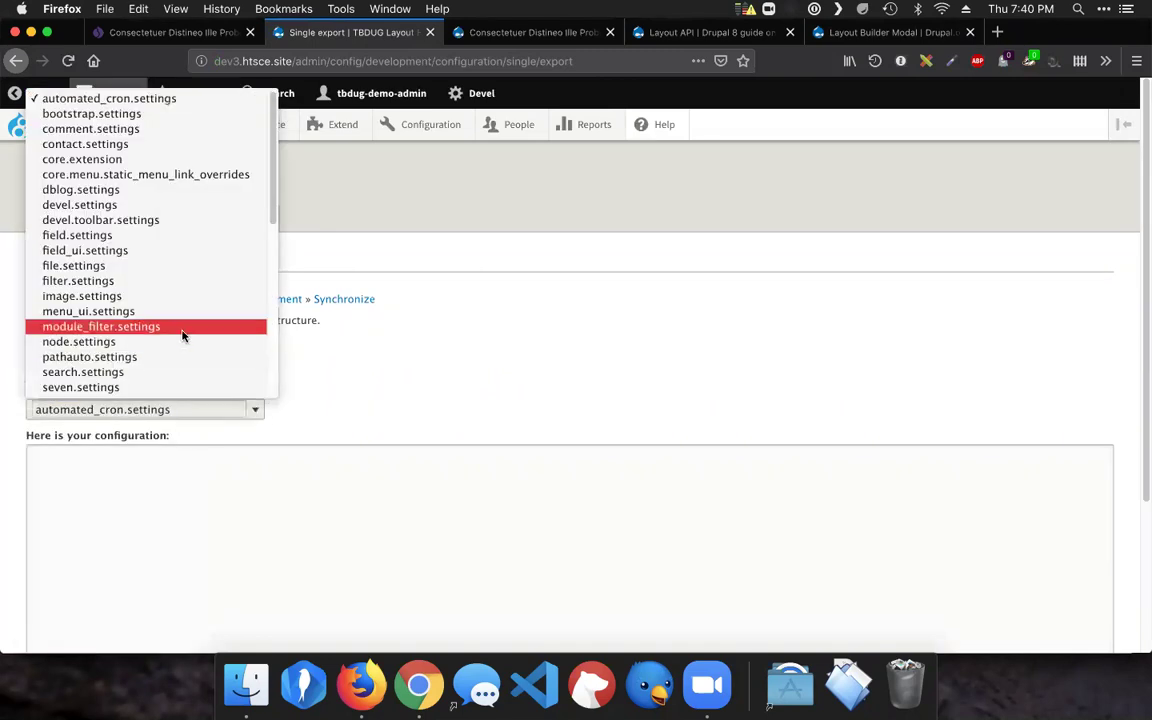
scroll(180, 333, down, 6)
scroll(180, 333, down, 2)
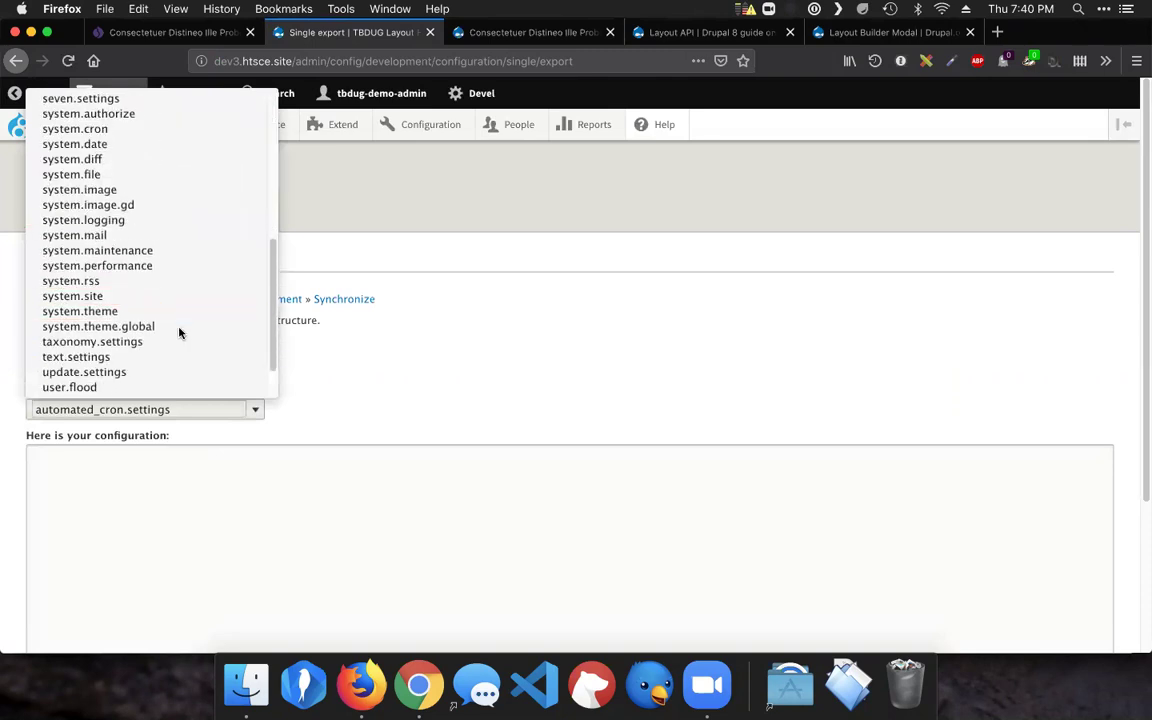
scroll(180, 333, up, 10)
click(300, 345)
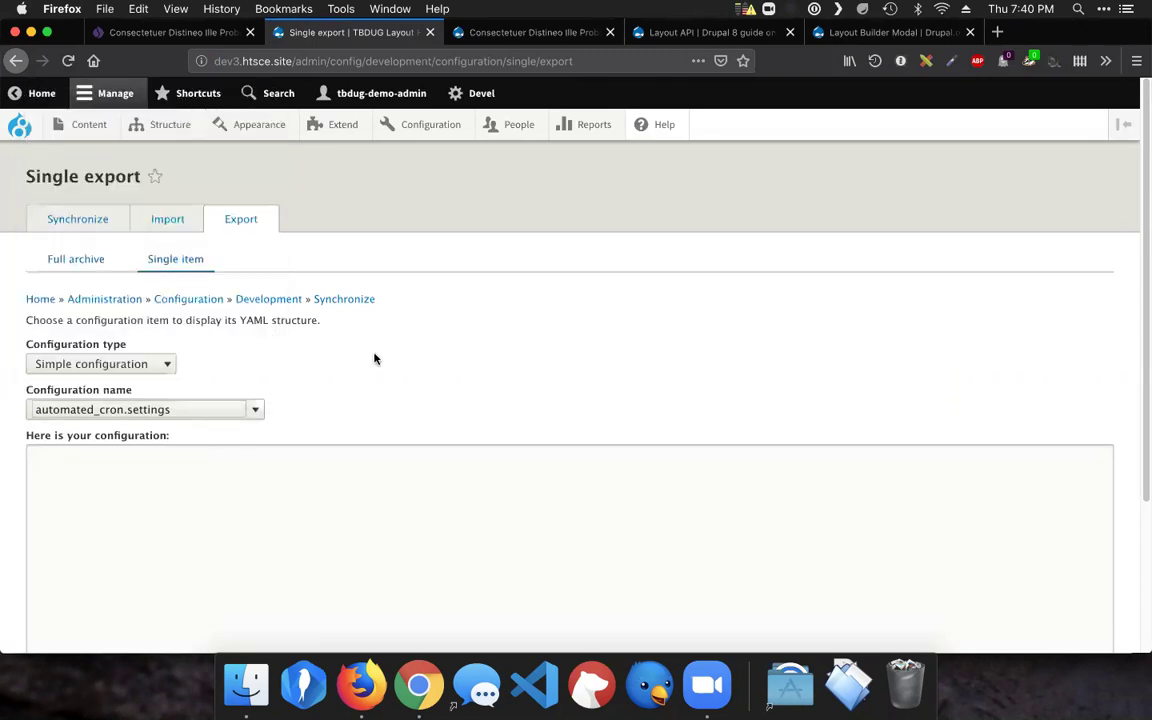
Check the full list of configuration types again for a layout-related entry, leaving Simple configuration selected.
scroll(368, 357, down, 3)
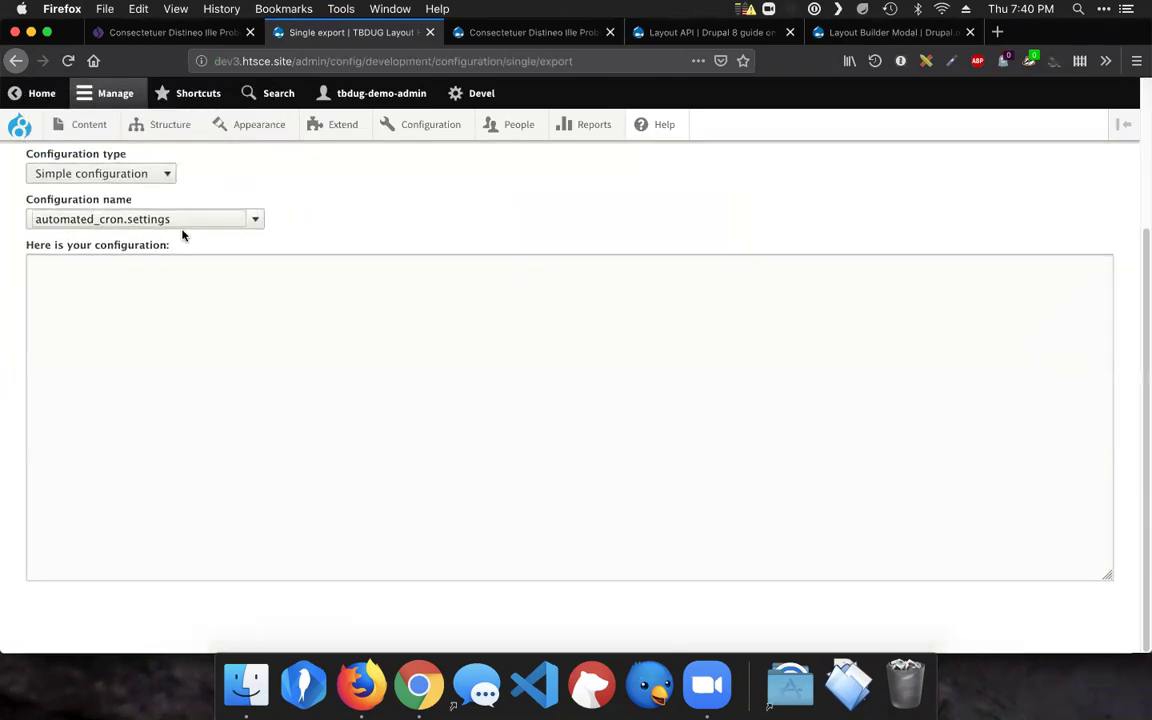
click(166, 178)
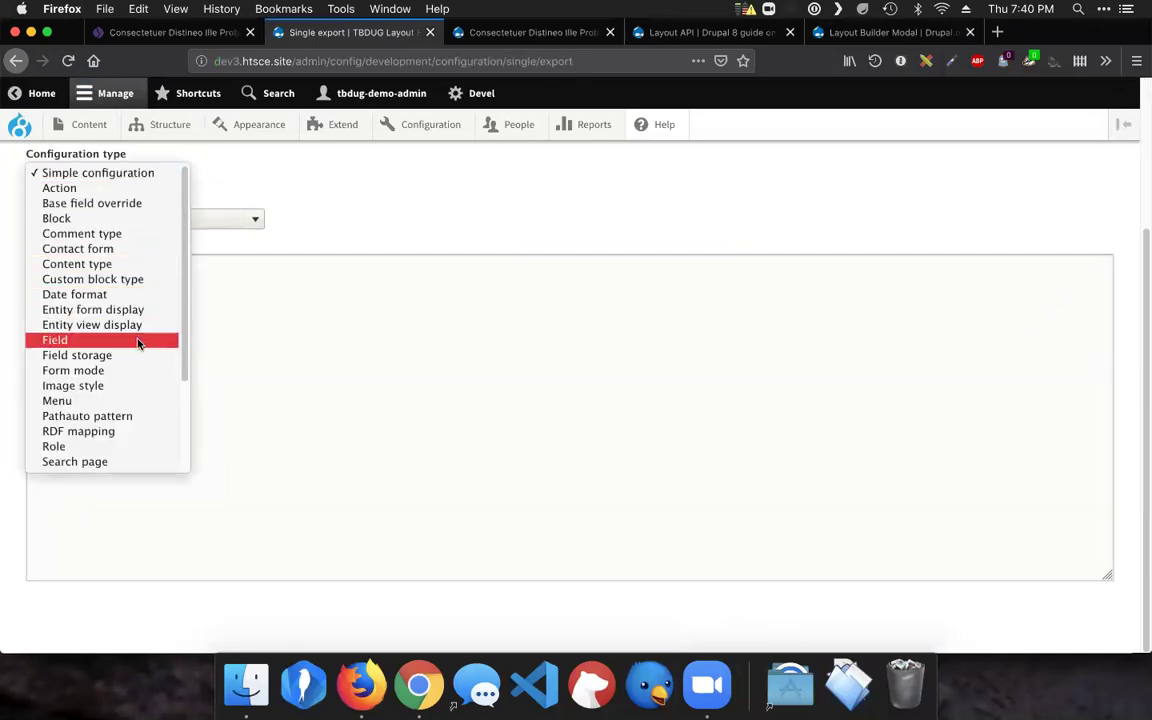
scroll(137, 343, down, 5)
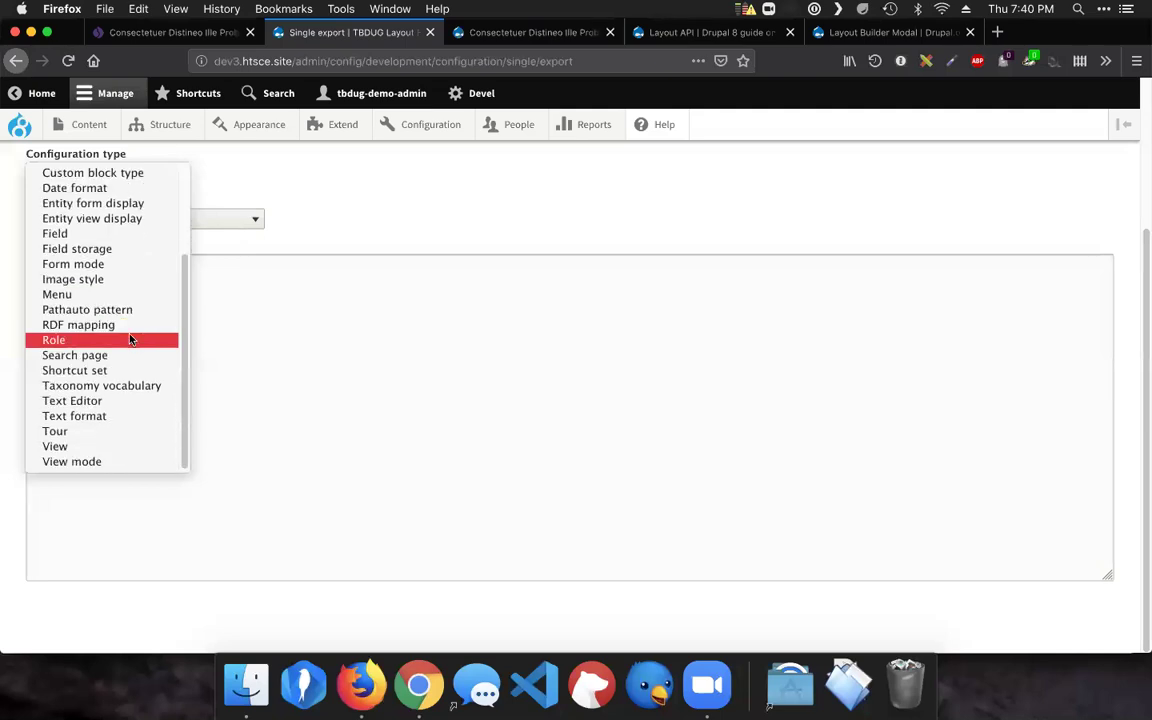
scroll(130, 340, up, 5)
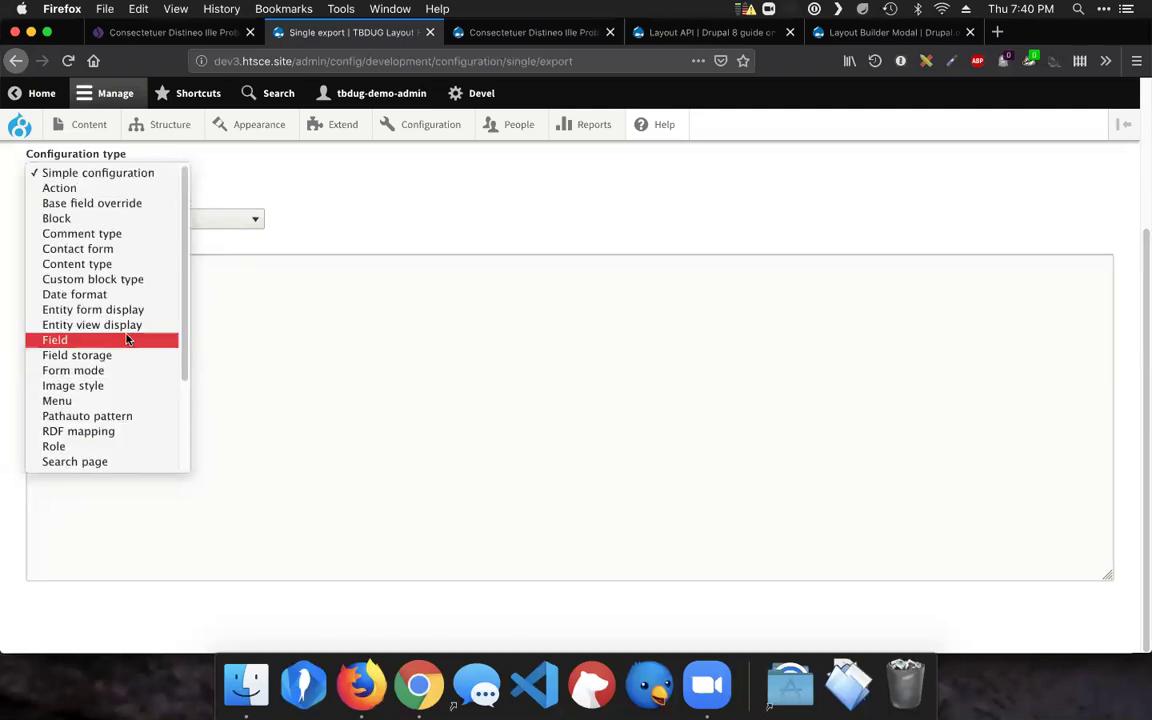
click(309, 231)
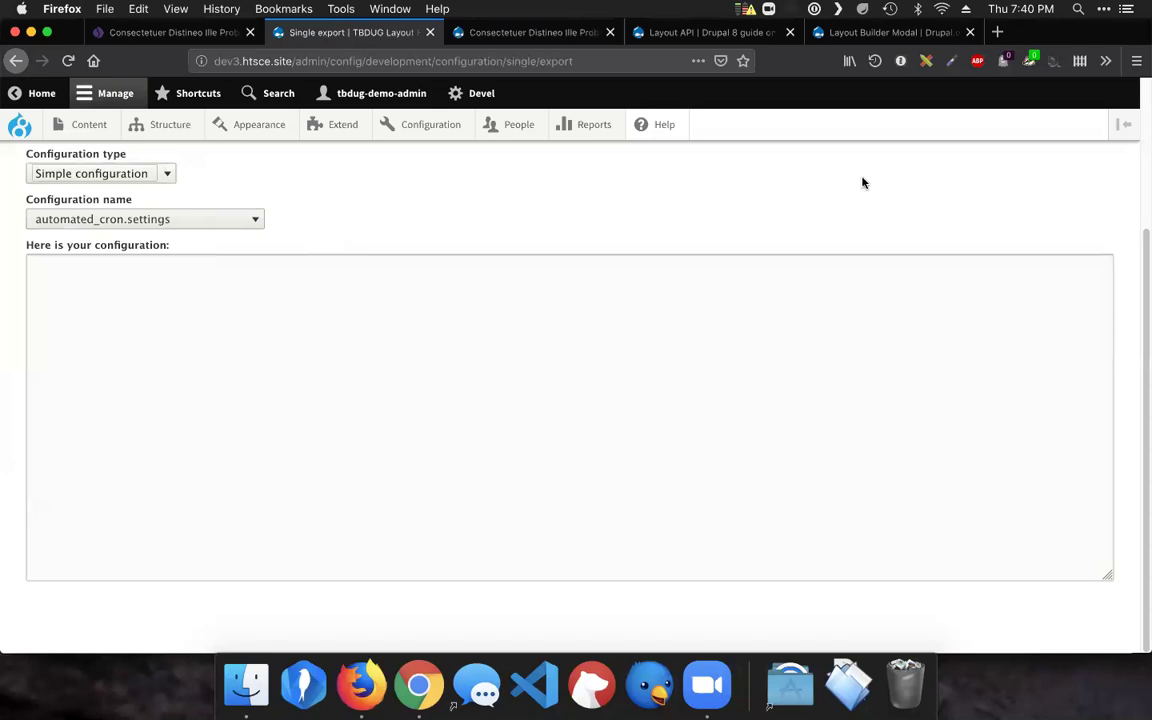
Search the web for "layout builder configuration export", skim the results and close the search page.
click(848, 36)
click(506, 60)
text(layout builder configuration)
text(rt)
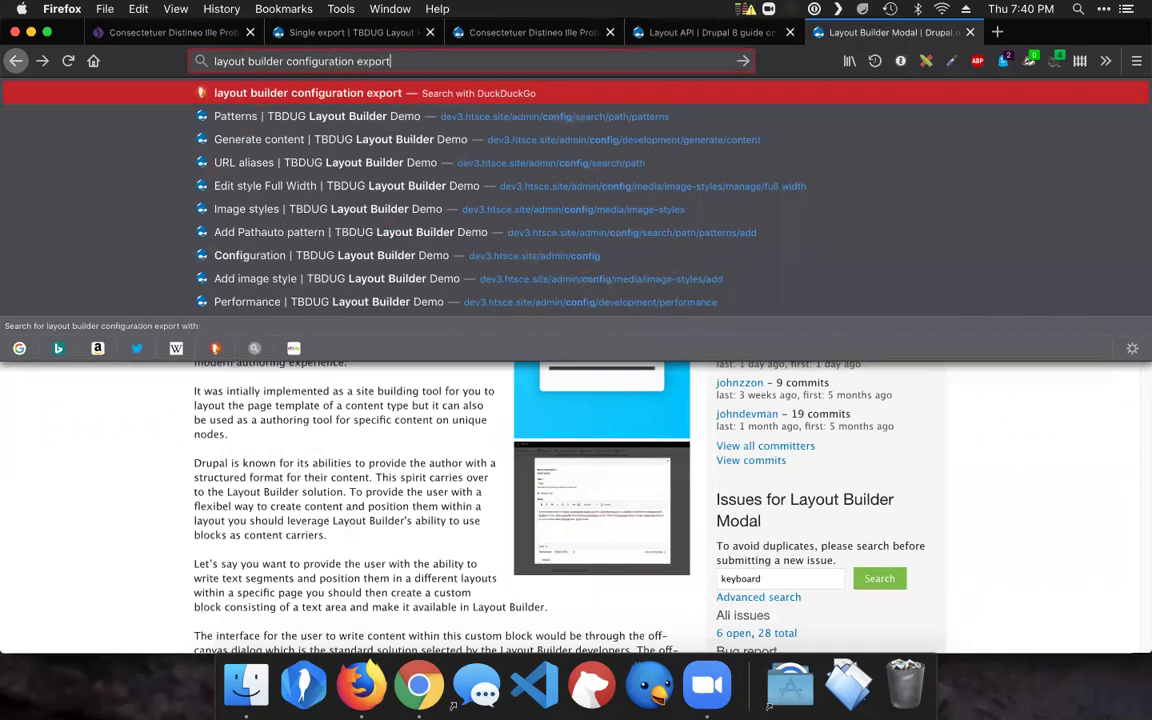
key(Return)
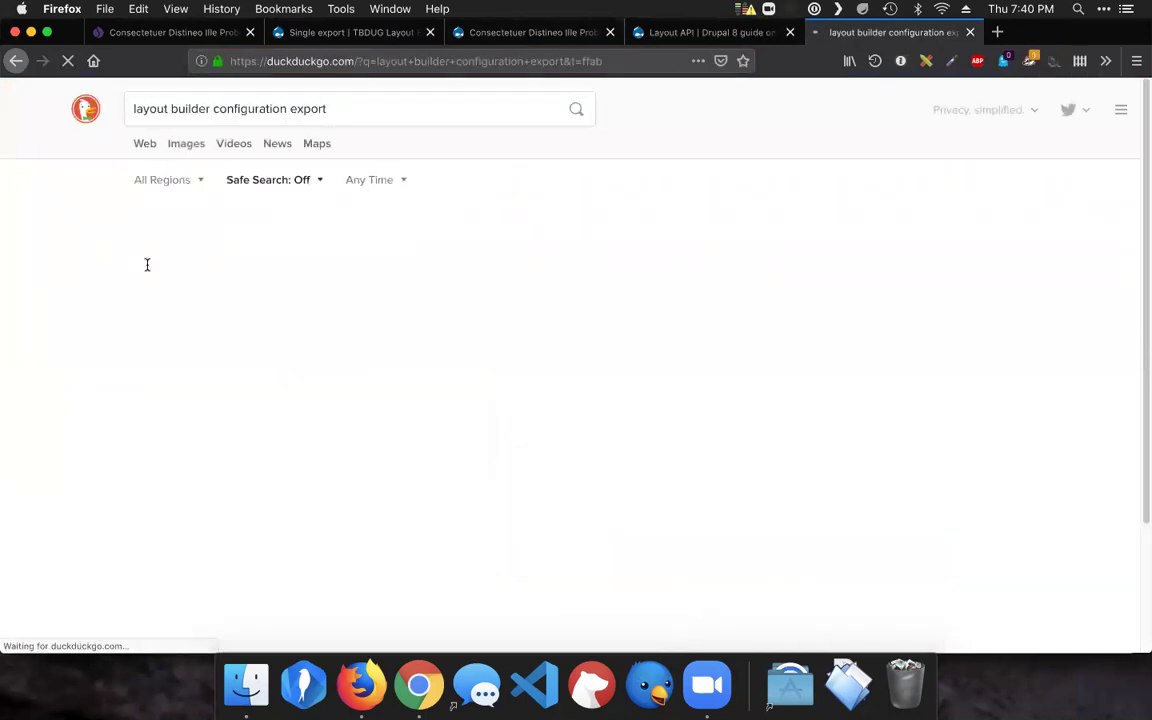
scroll(308, 281, down, 3)
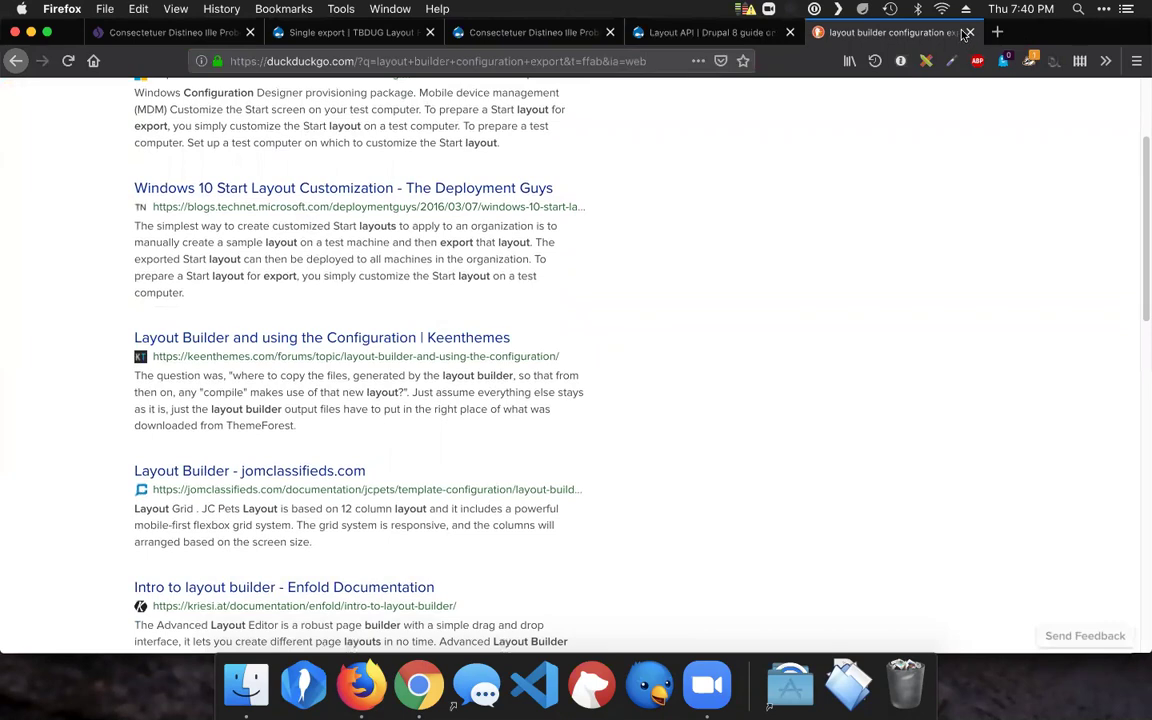
key(super+w)
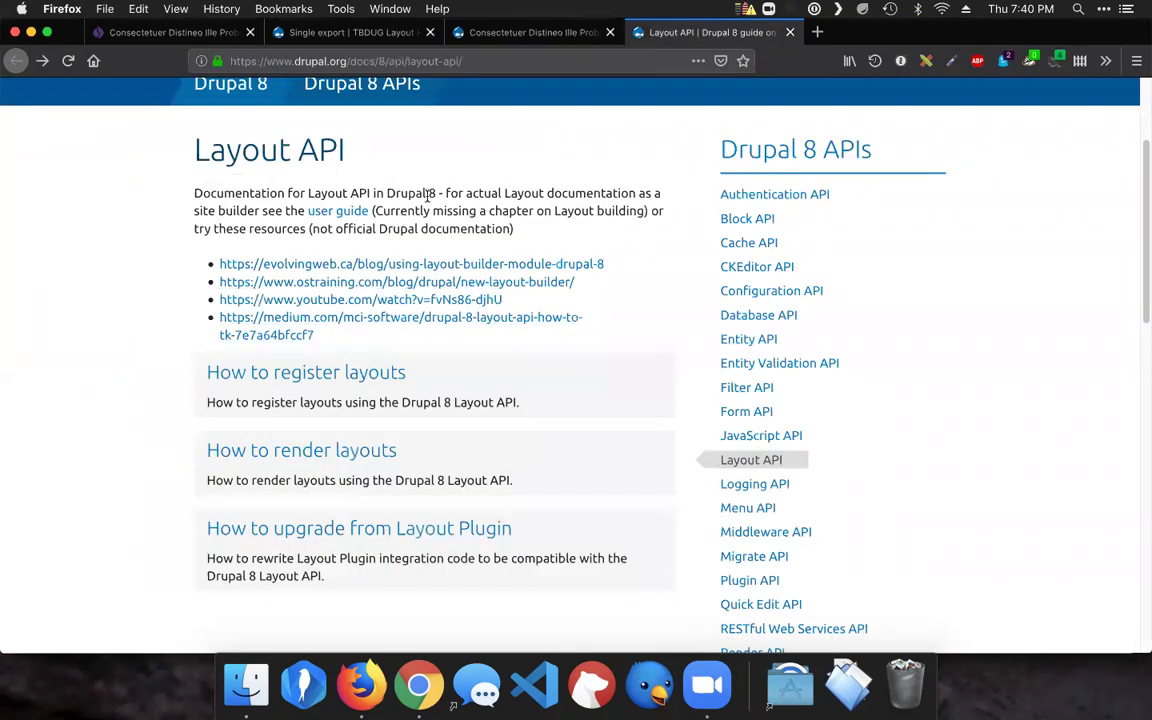
Return to the Single export page and browse the Simple configuration names again.
click(409, 42)
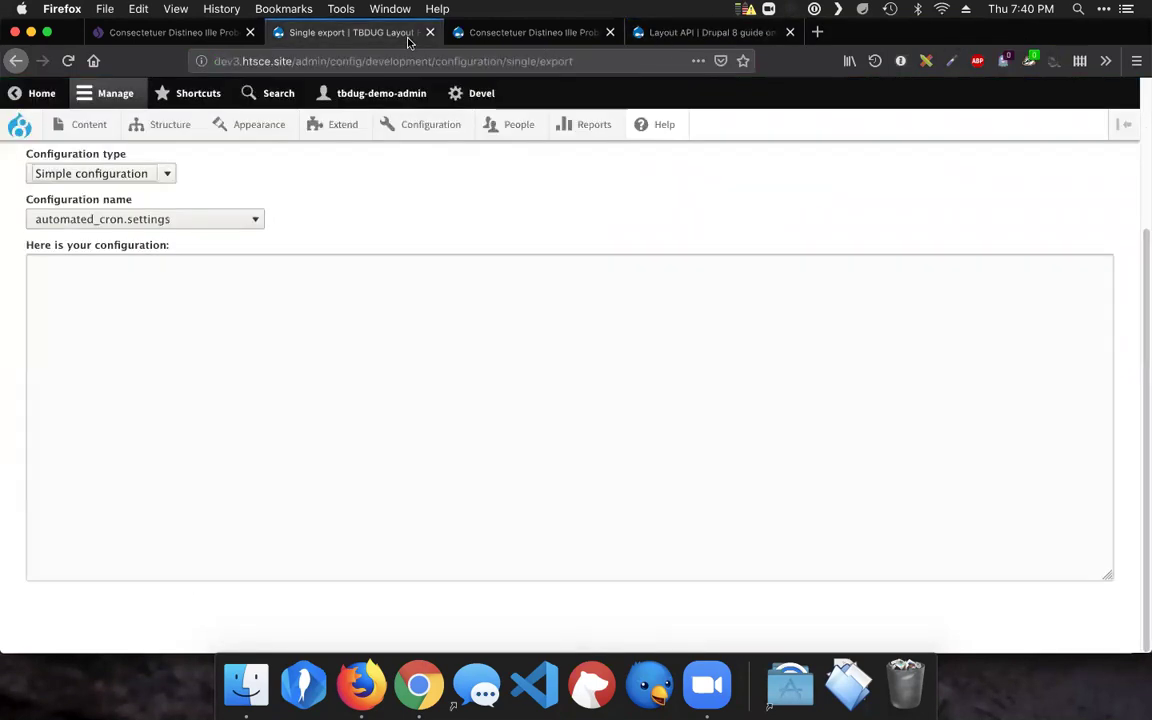
click(141, 219)
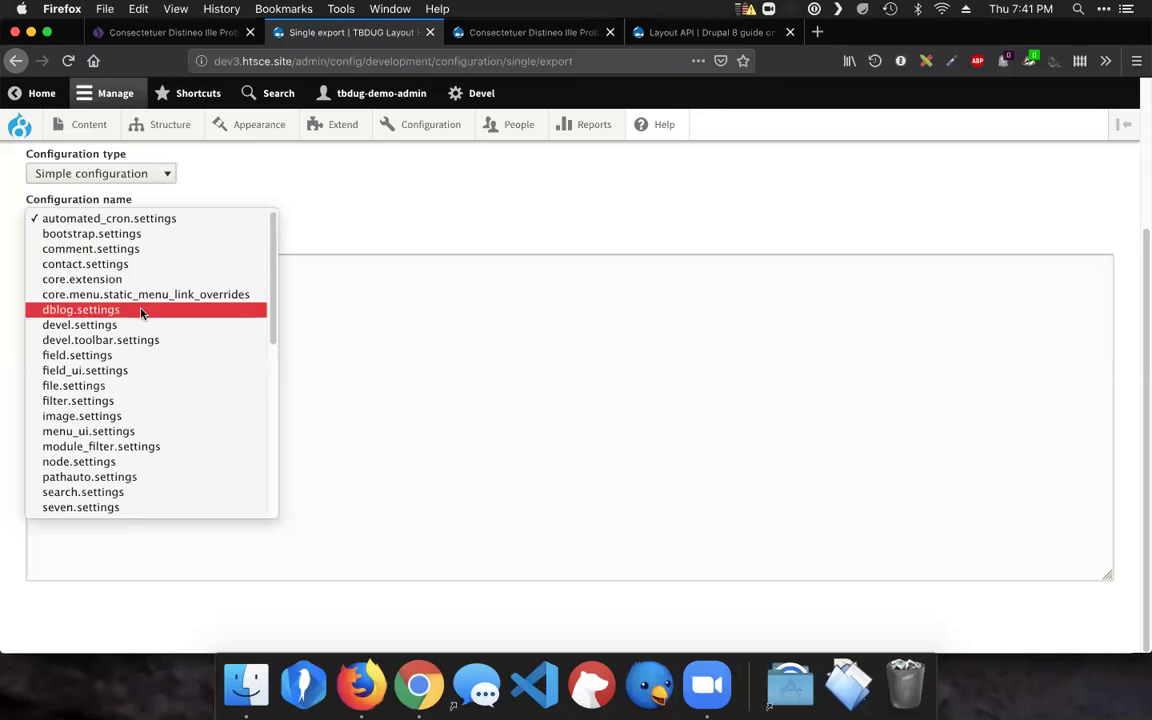
scroll(143, 305, down, 3)
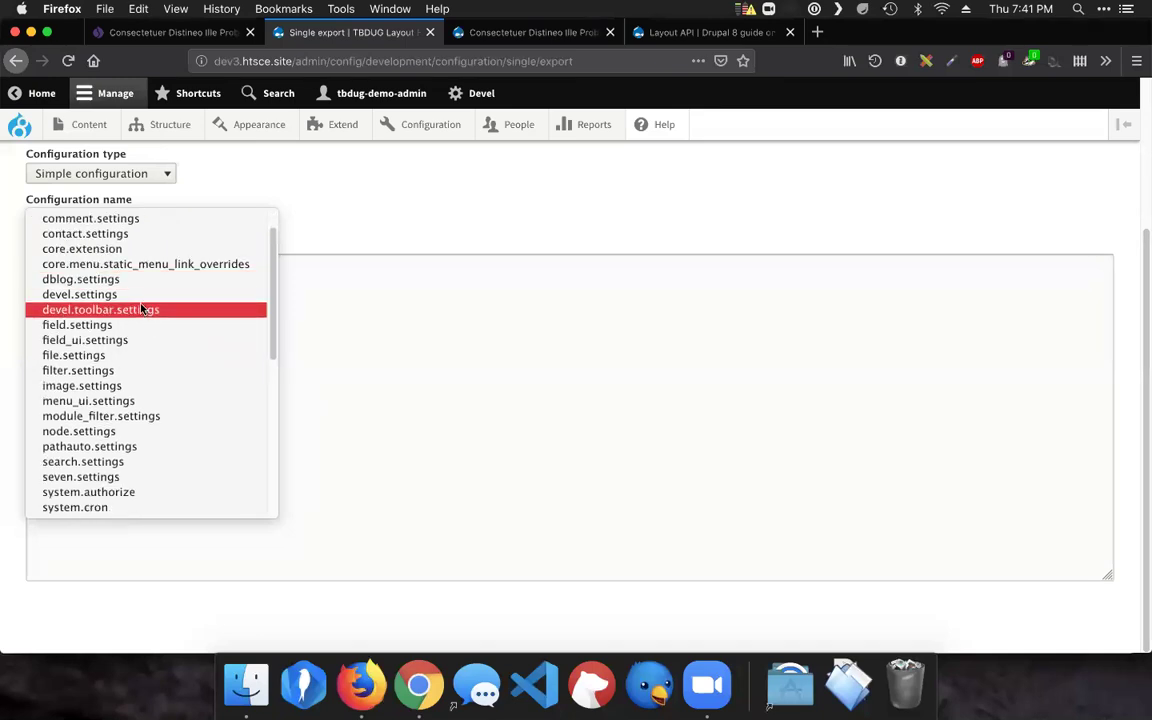
click(170, 175)
Set the configuration type to Entity view display and list its configuration names.
click(168, 177)
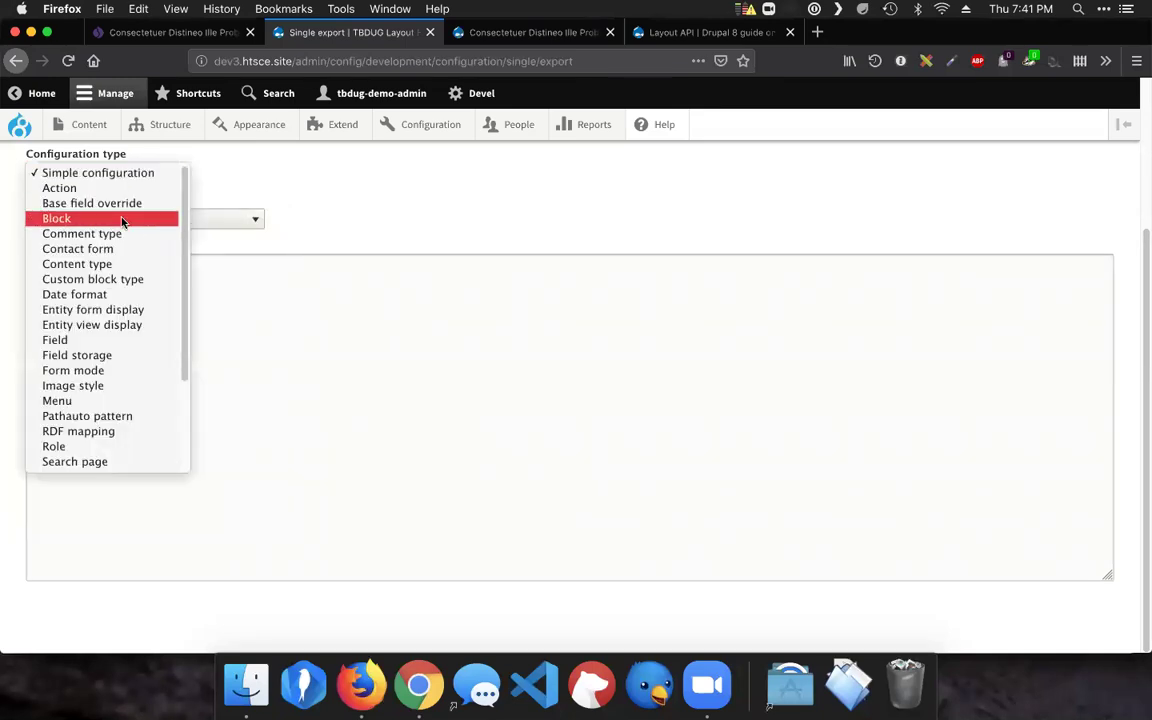
scroll(102, 228, down, 5)
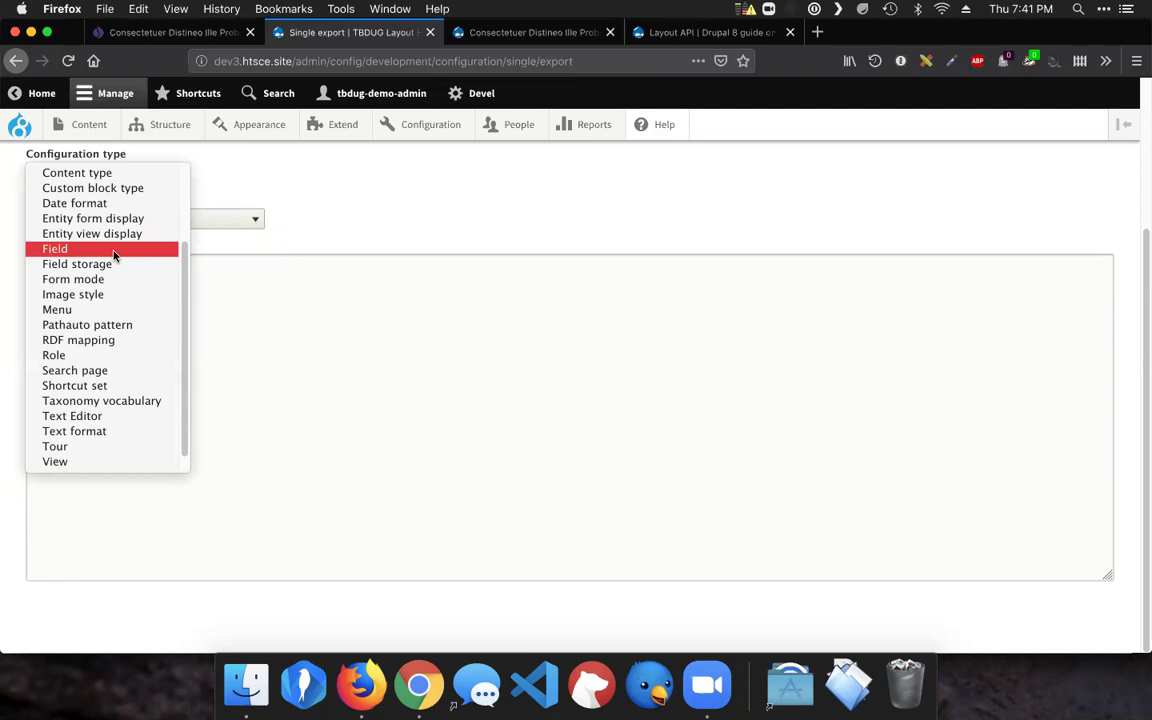
scroll(114, 255, up, 3)
scroll(114, 255, up, 3)
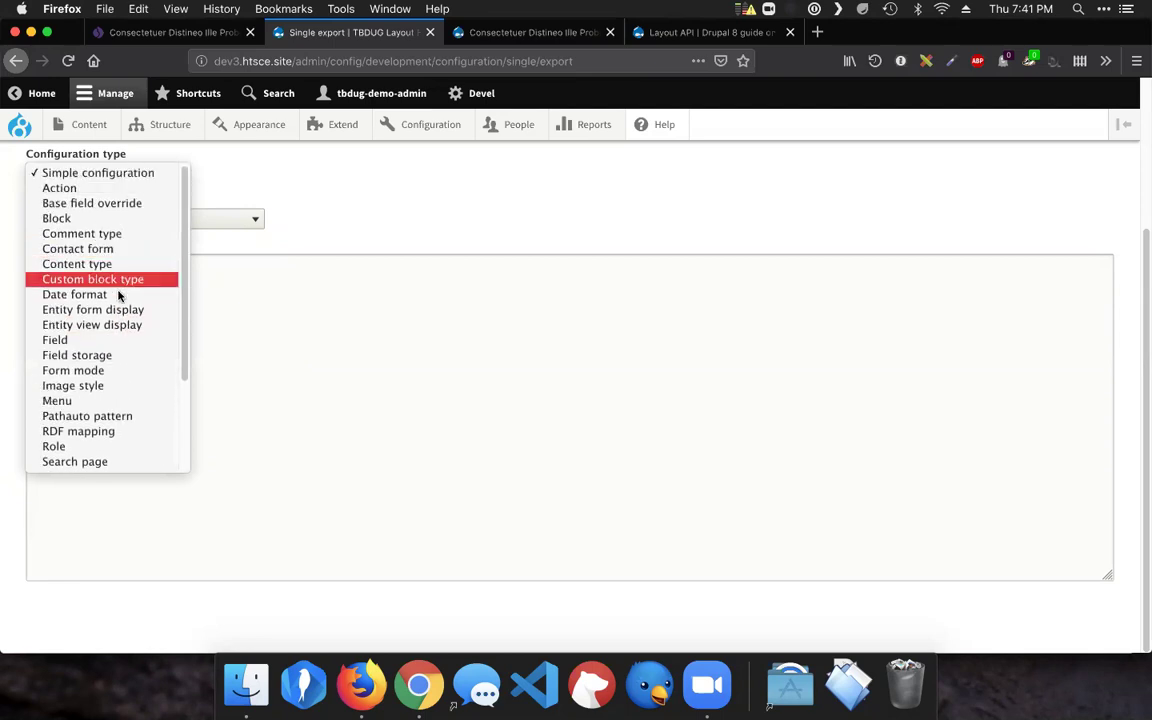
click(115, 325)
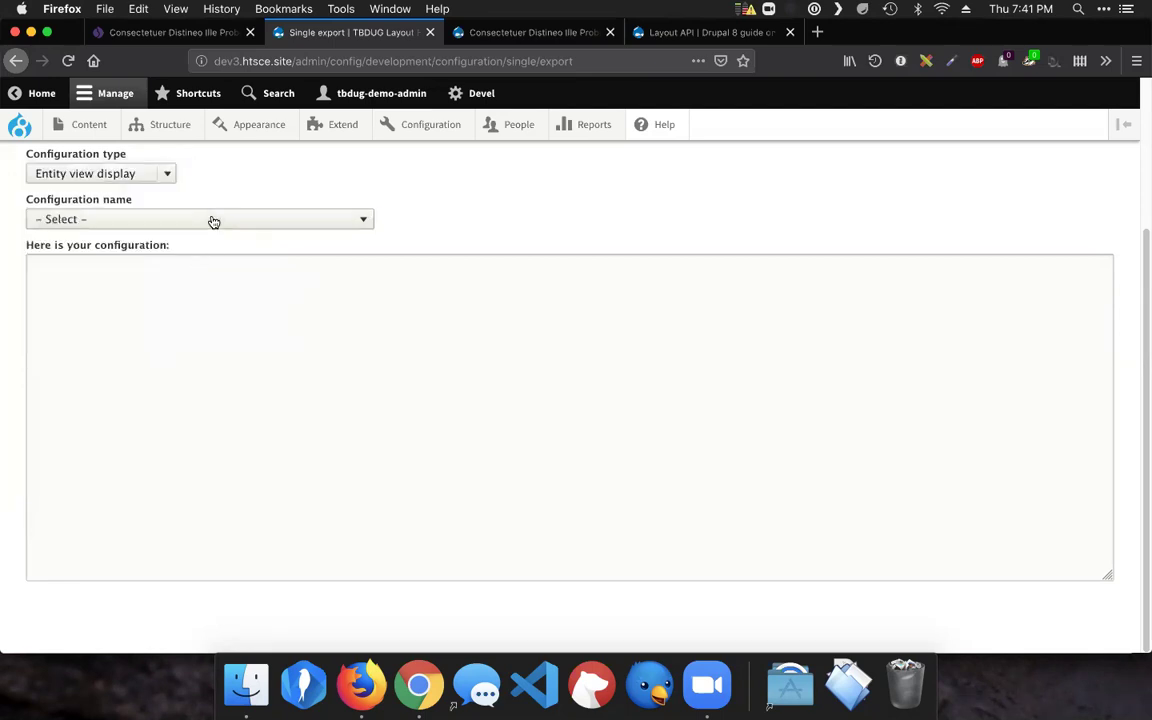
click(208, 217)
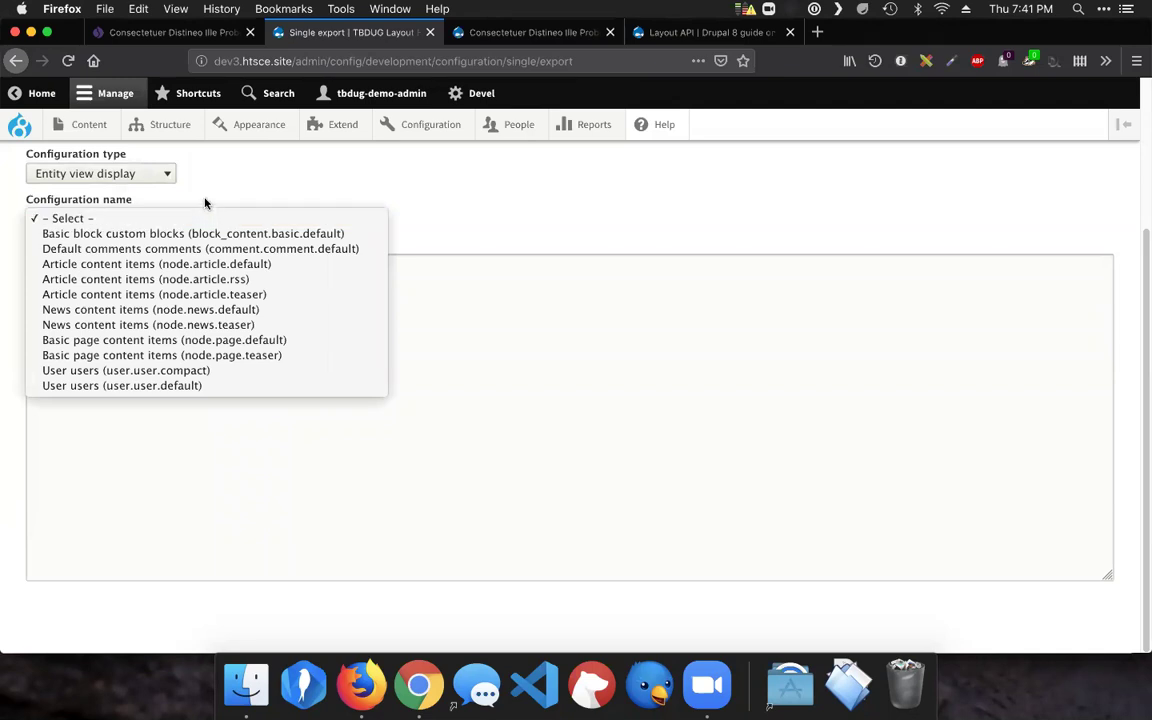
Change the export's configuration type to Custom block type.
click(135, 184)
click(135, 183)
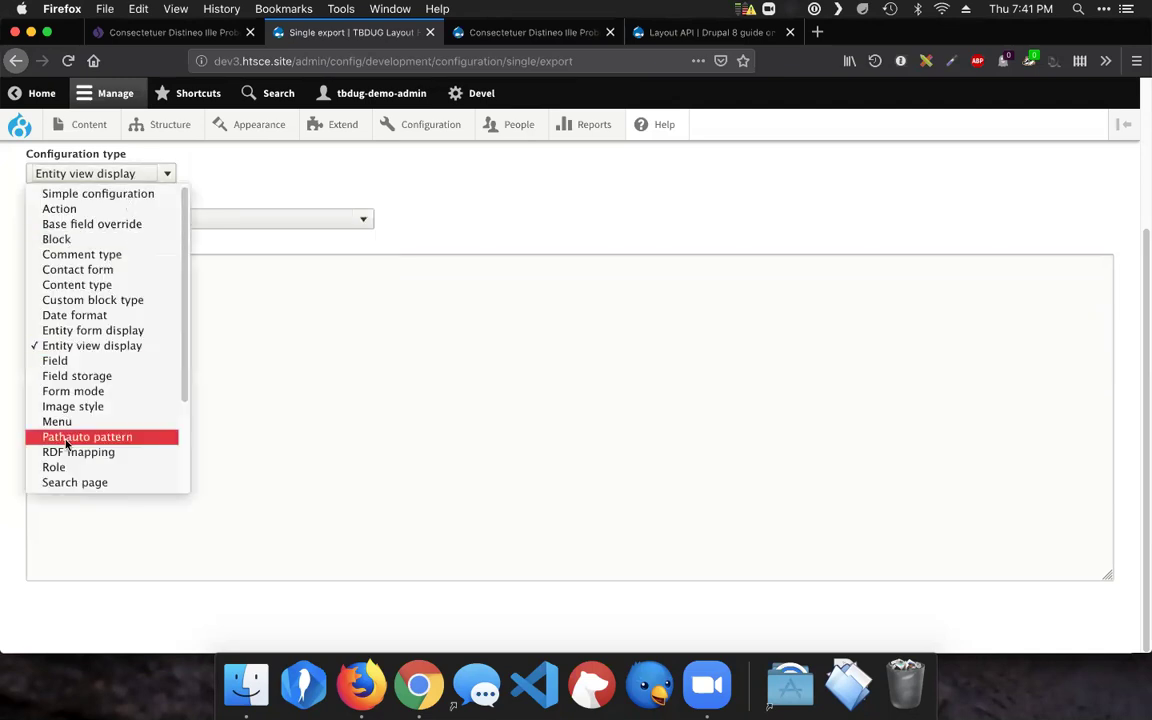
scroll(84, 412, down, 3)
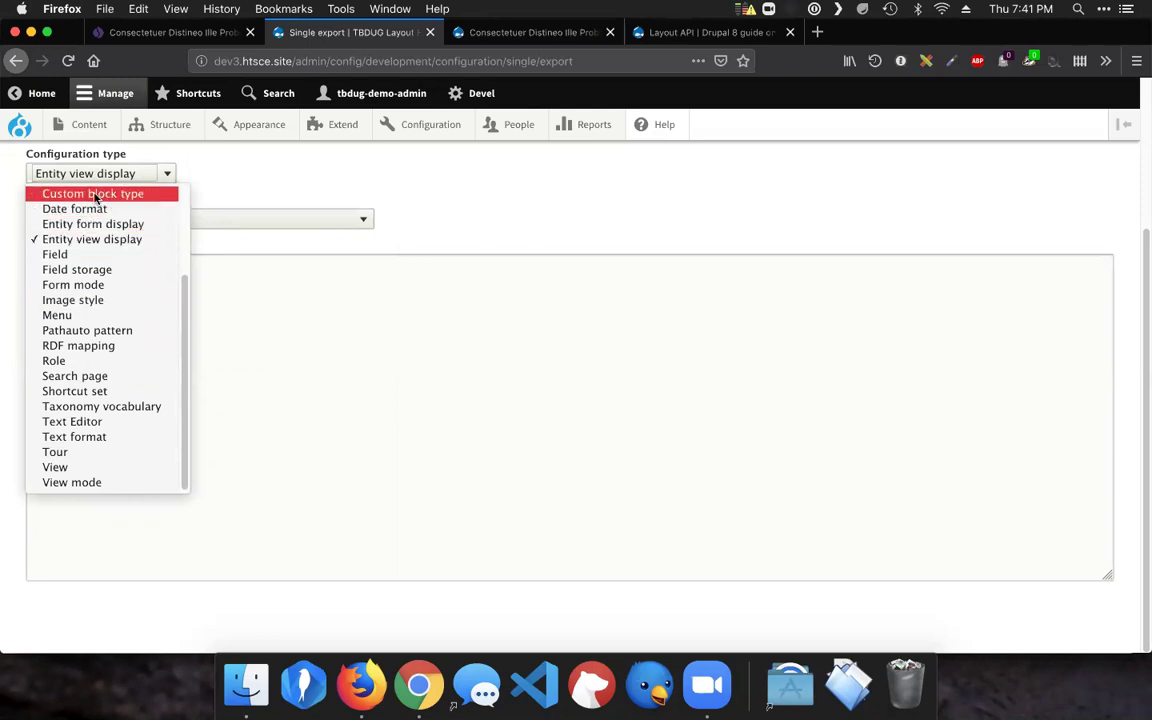
scroll(77, 266, up, 2)
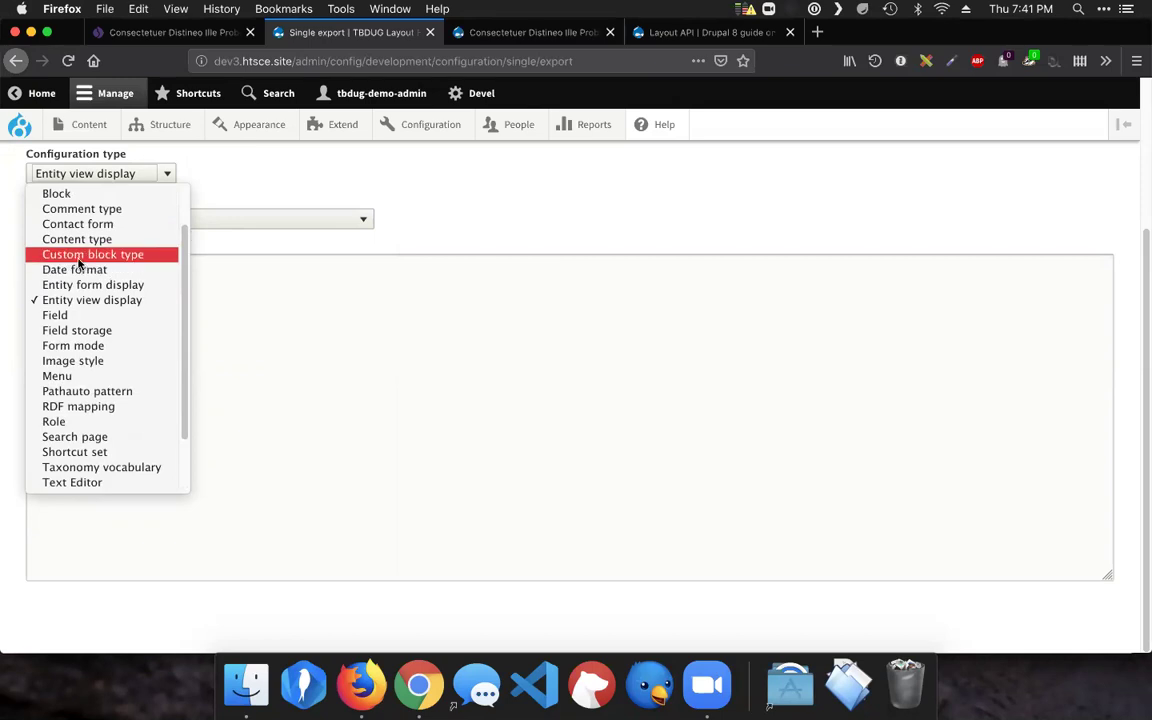
click(79, 256)
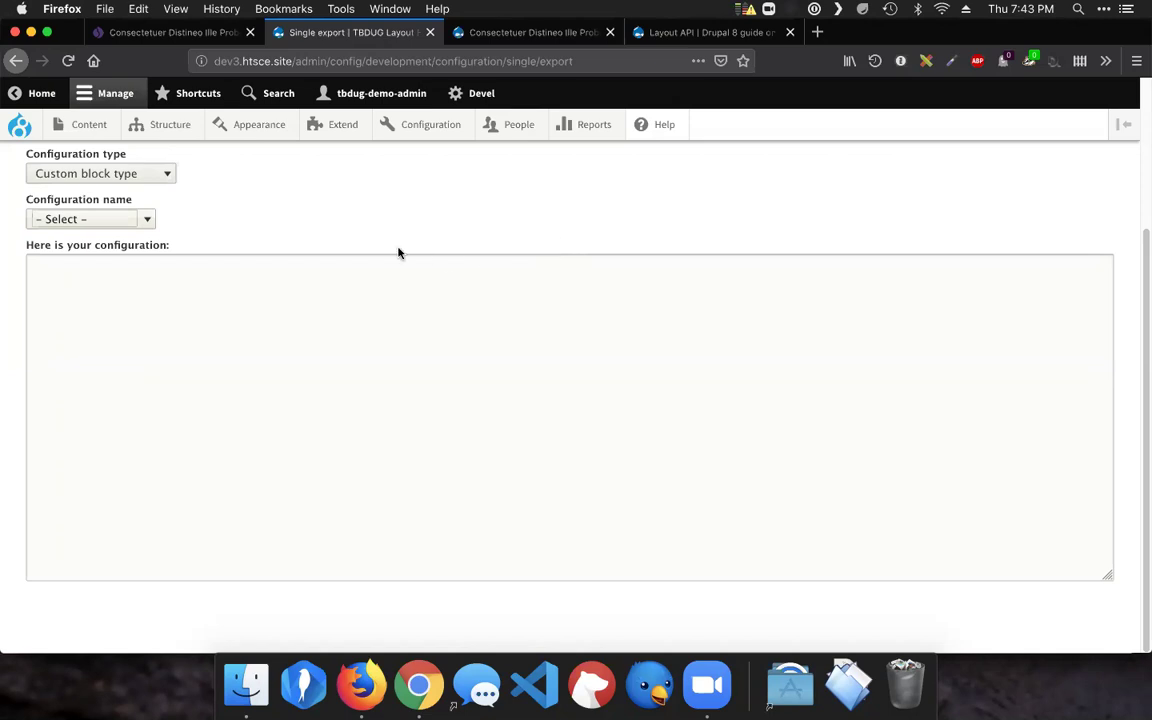
Open the display management of the Basic page content type and start managing its default layout.
scroll(383, 533, up, 3)
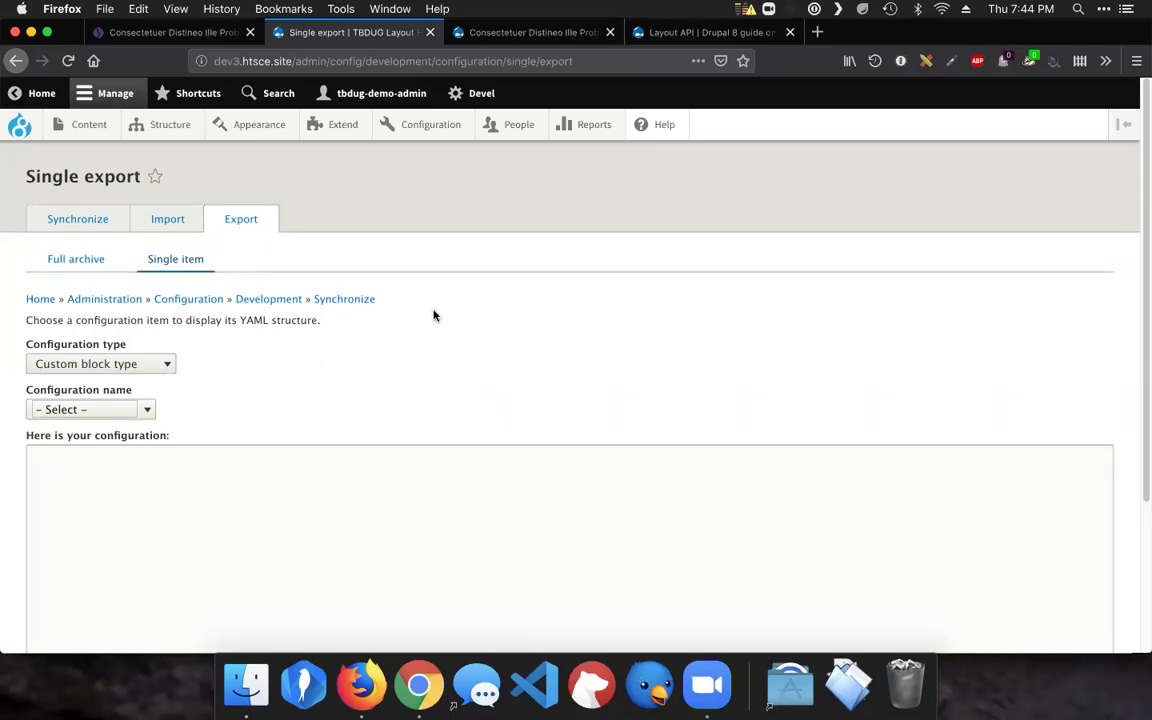
mouse_move(176, 128)
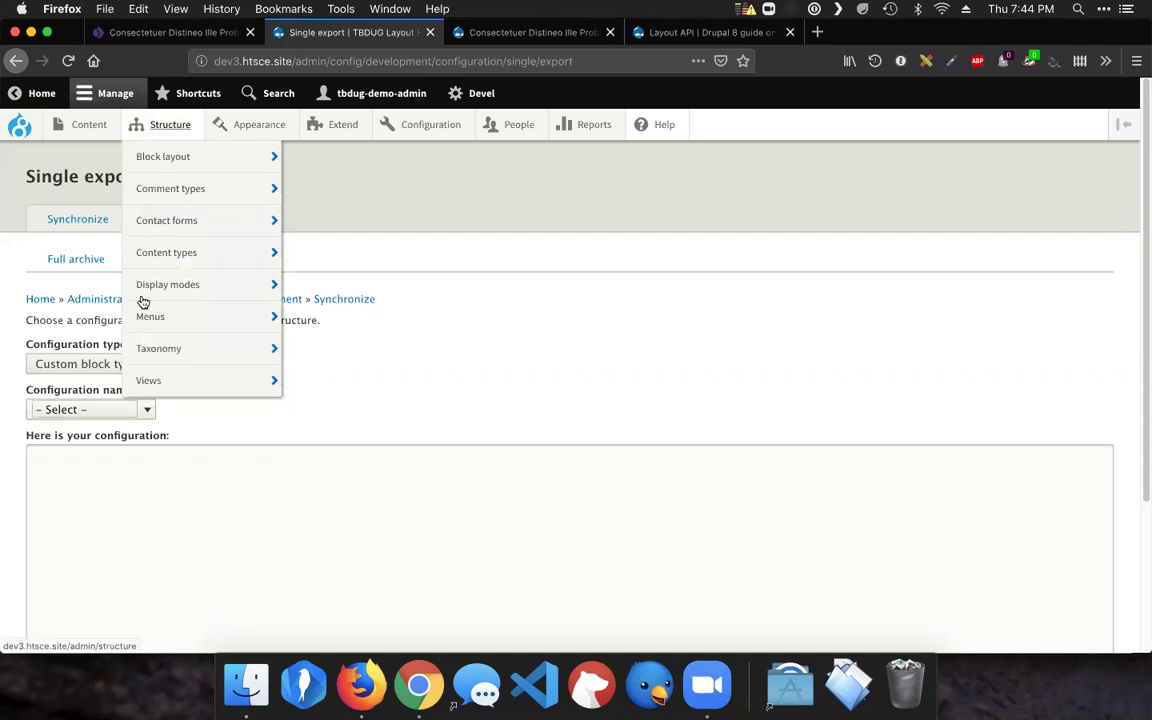
mouse_move(193, 252)
mouse_move(383, 326)
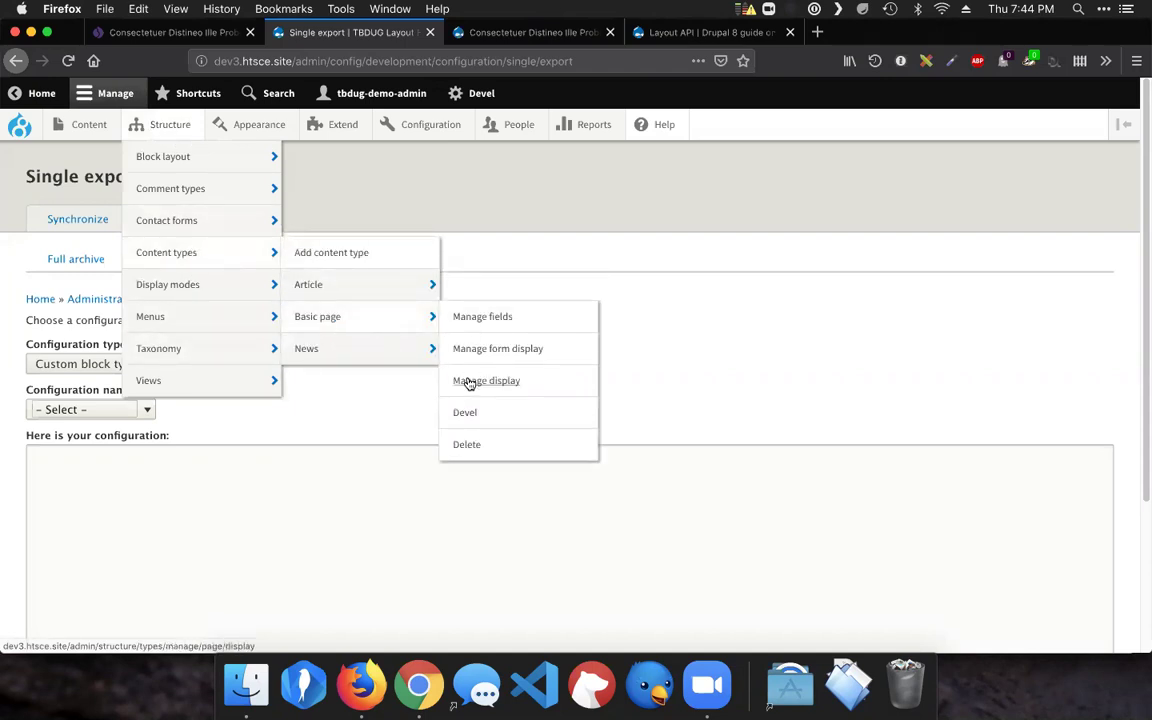
click(469, 383)
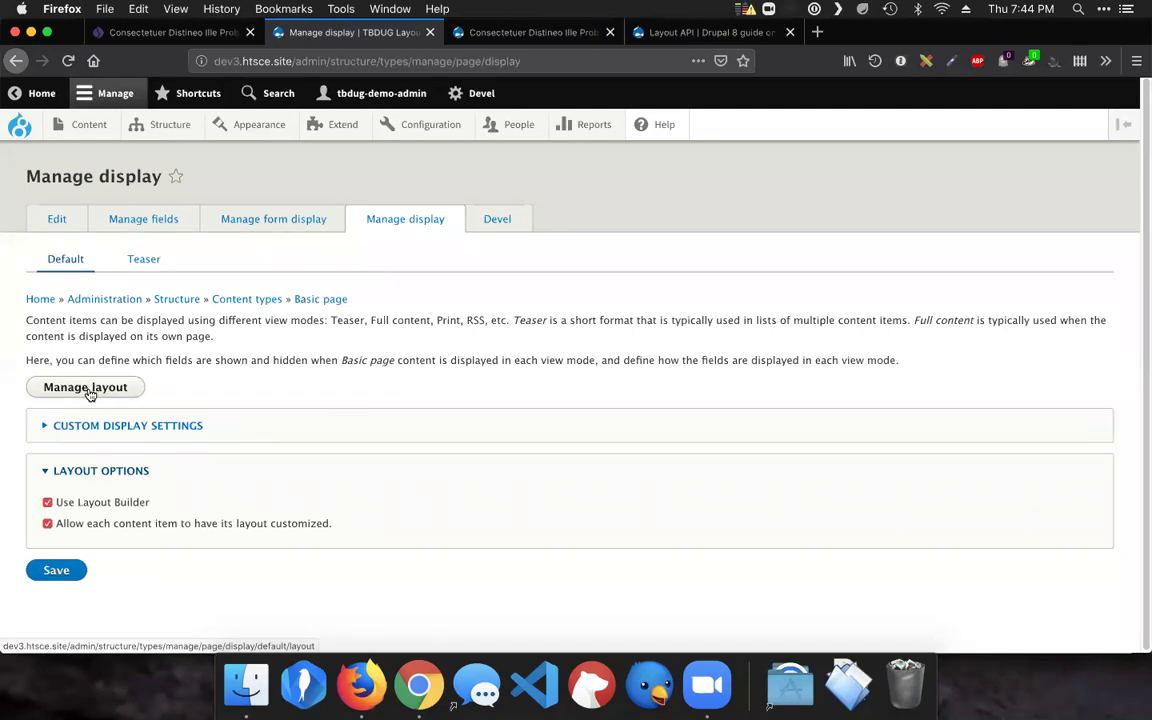
click(89, 391)
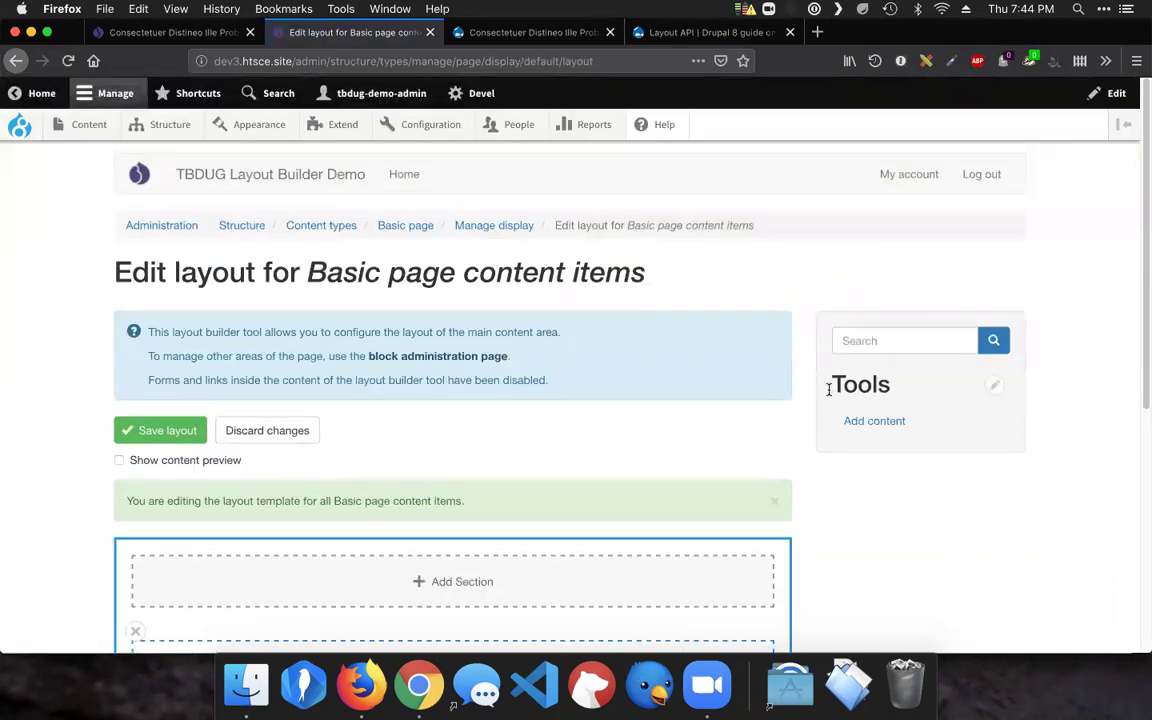
Open the block chooser for the section holding the Body and Links fields in the Basic page layout.
scroll(406, 437, down, 3)
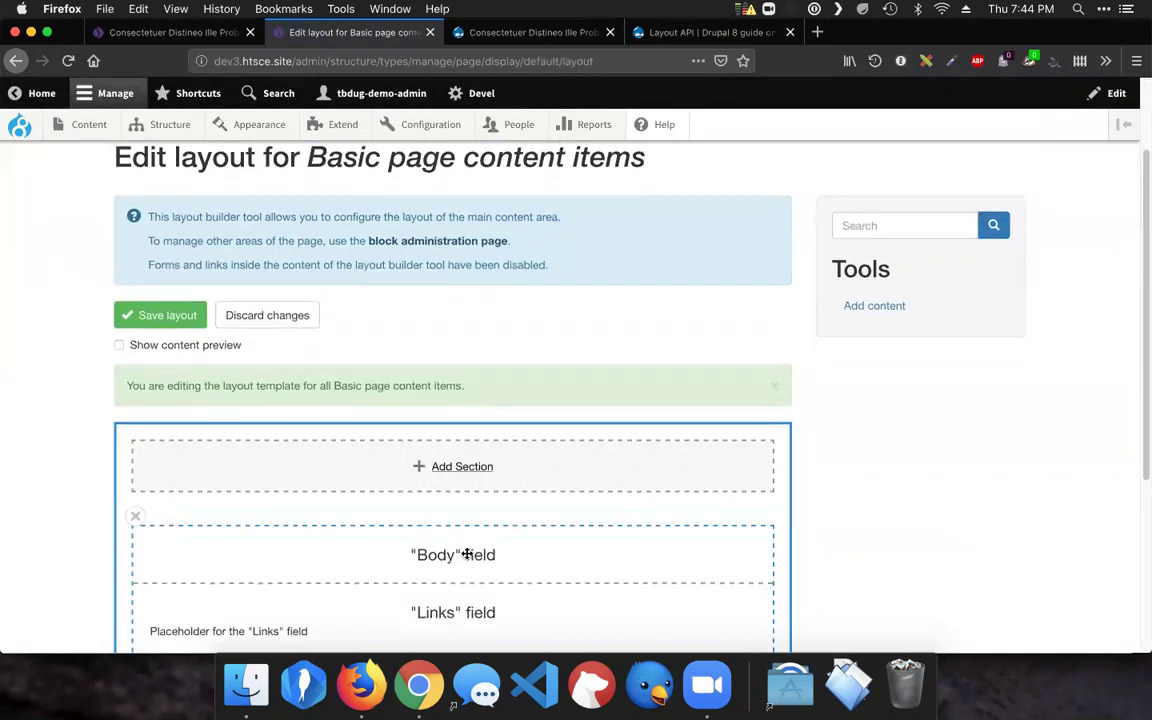
scroll(372, 579, down, 3)
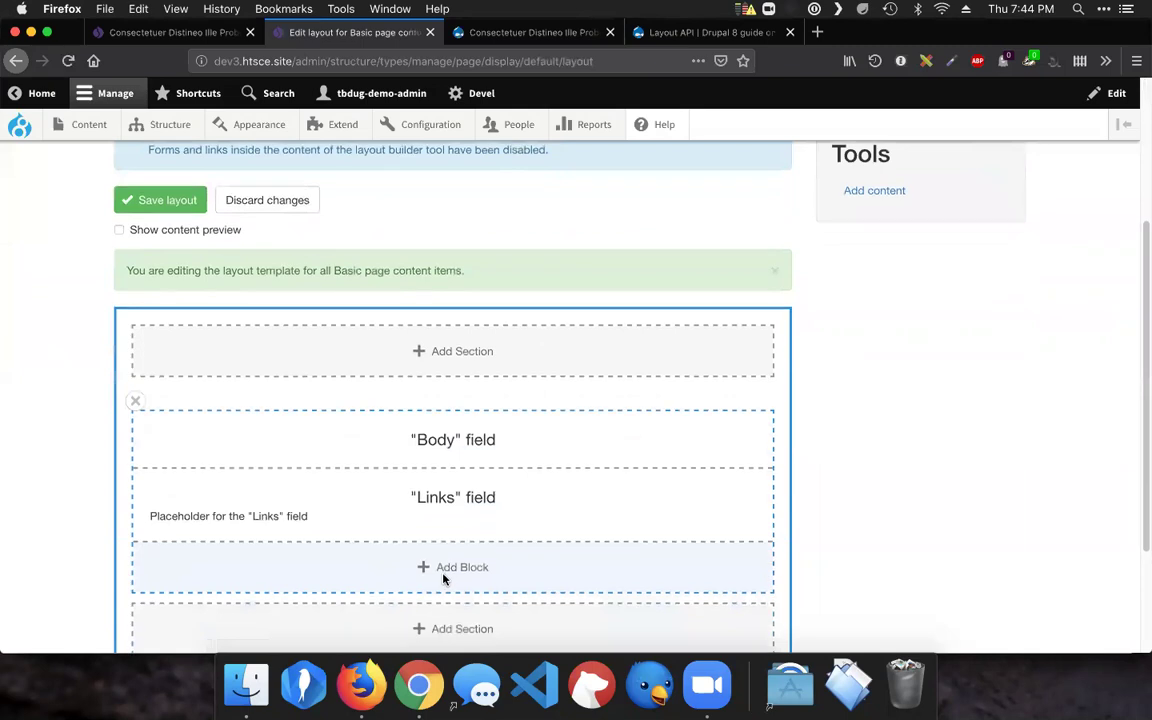
click(444, 568)
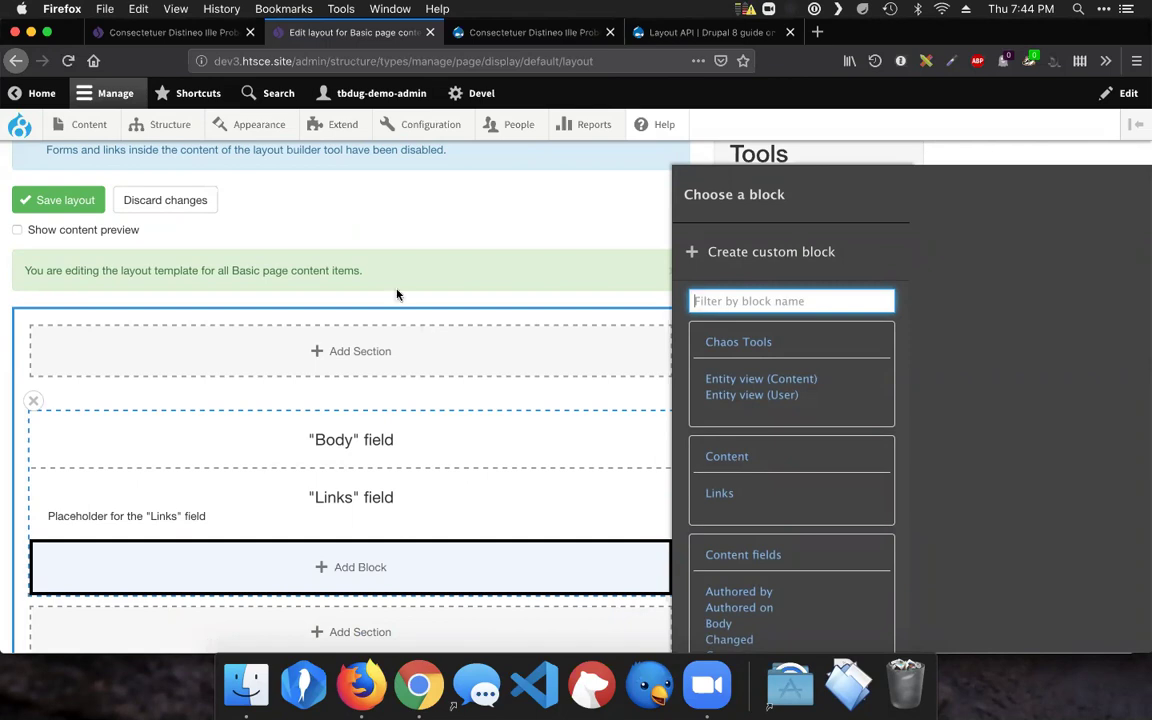
Leave the layout editor and open the Custom block library.
mouse_move(170, 130)
mouse_move(175, 156)
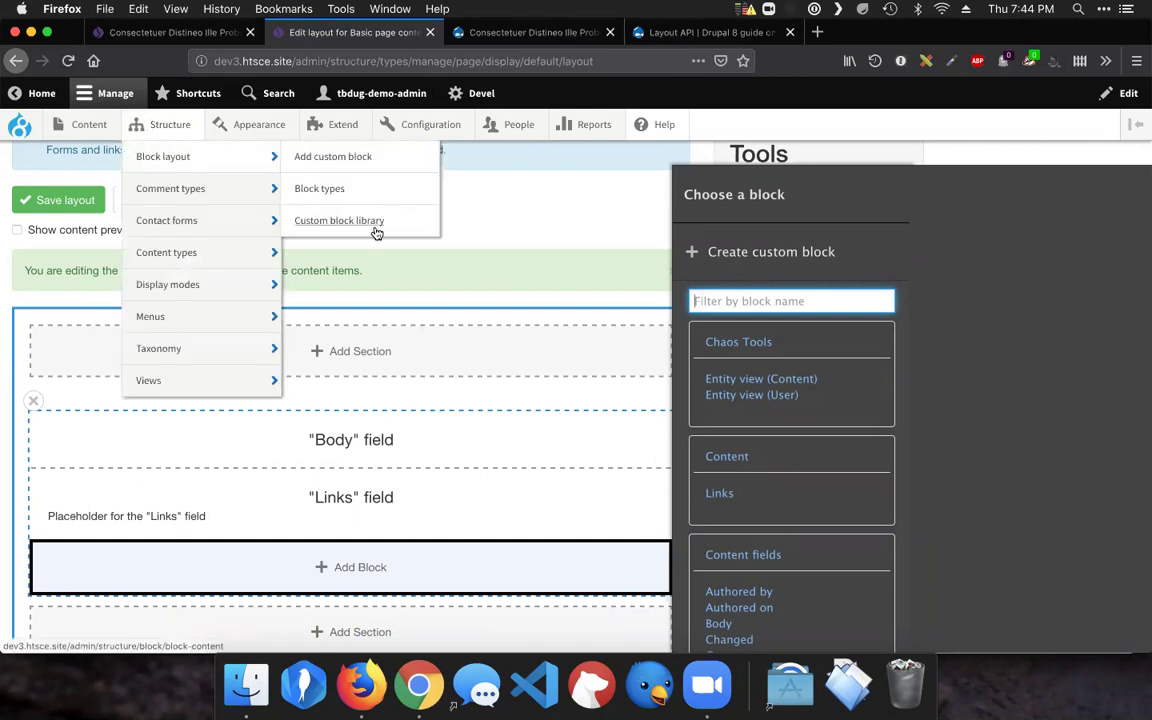
click(376, 228)
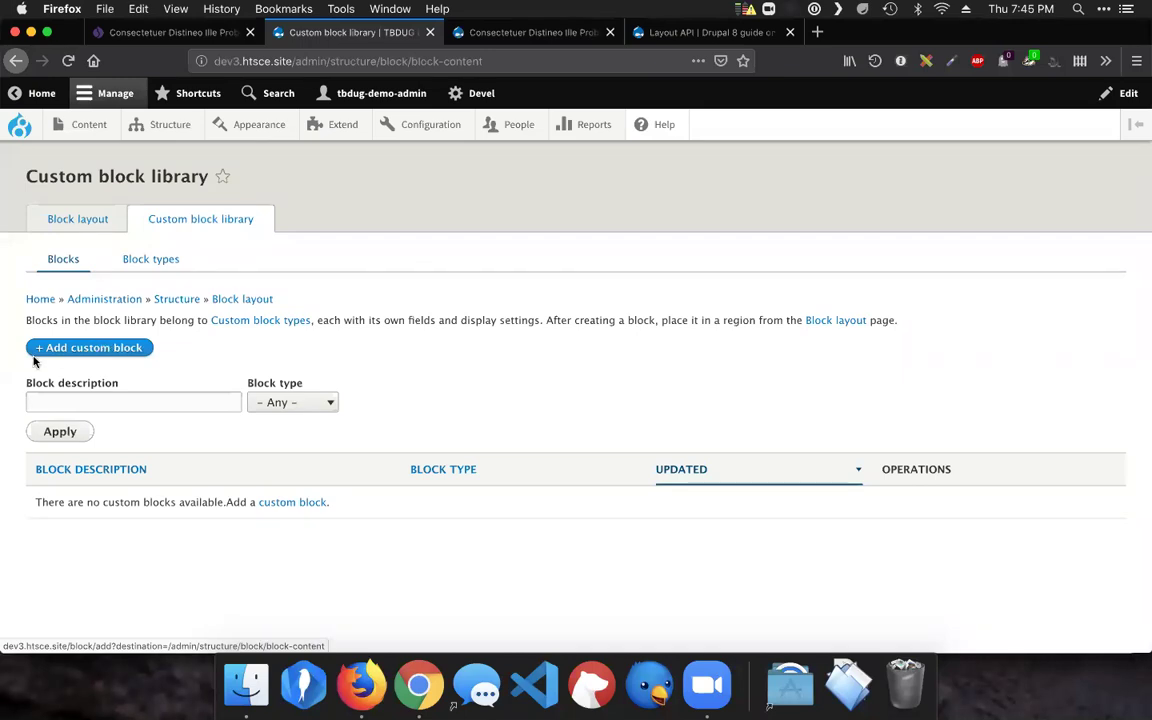
mouse_move(172, 132)
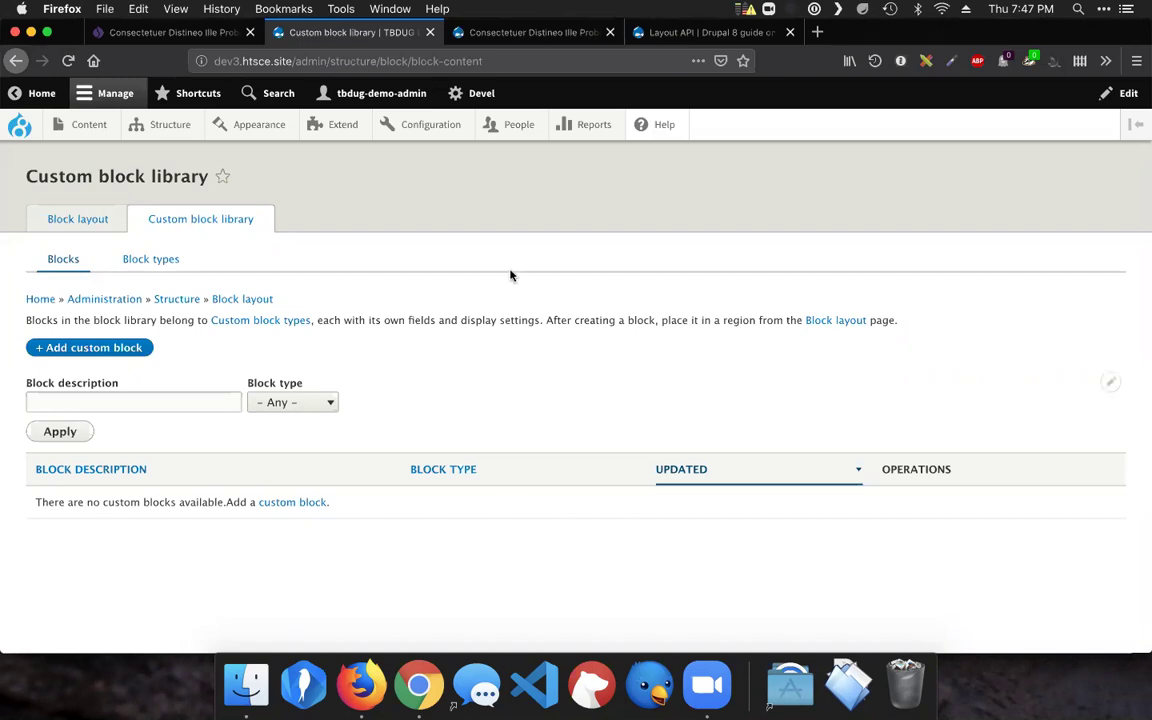
Search the web in a new browser tab for "drupal paragraph blocks" and open the Paragraph blocks project page on Drupal.org.
click(715, 33)
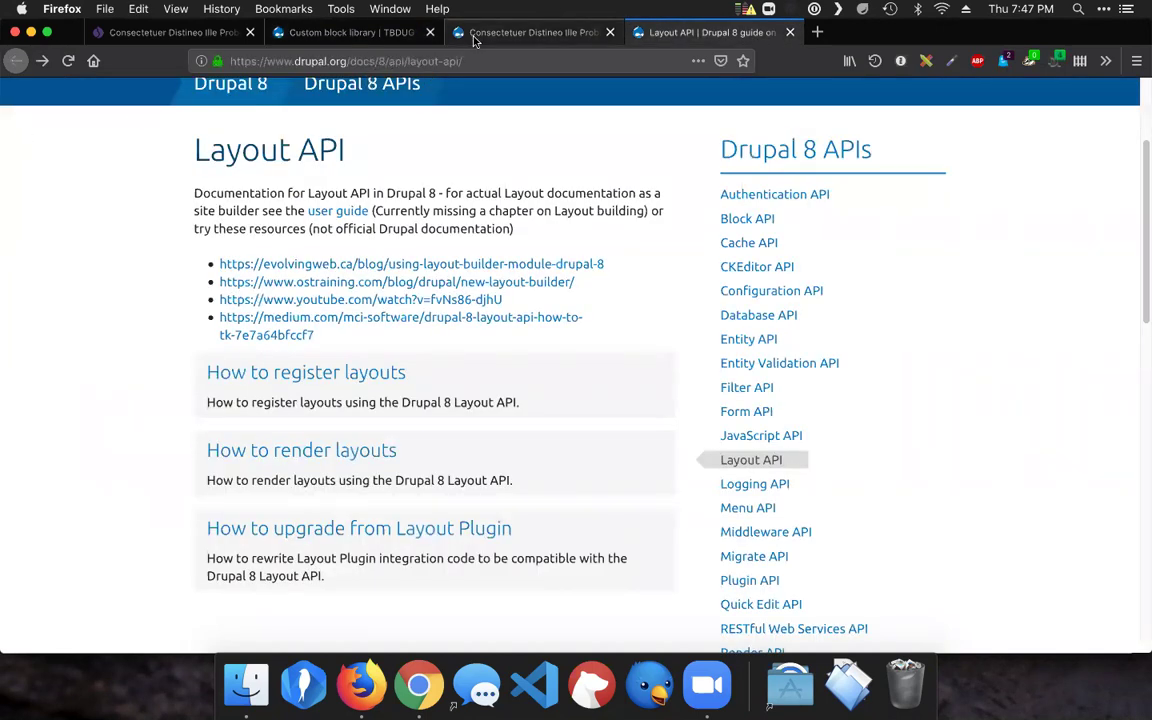
click(542, 33)
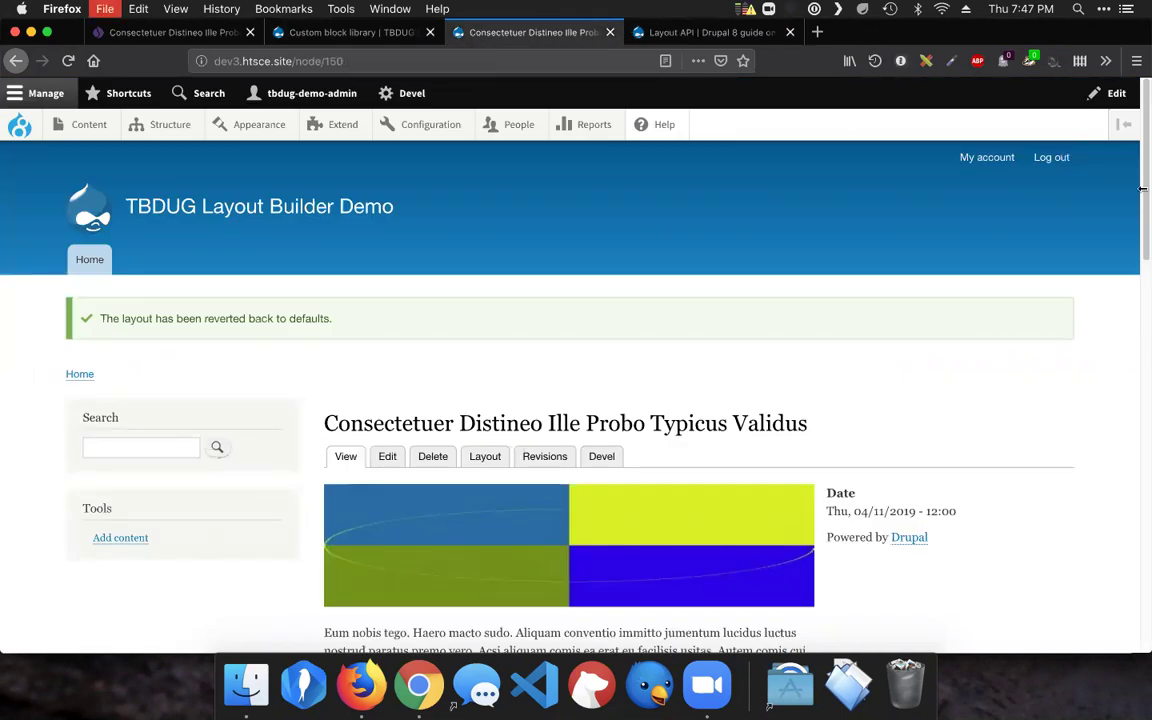
key(super+t)
text(paraga)
key(BackSpace)
text(raph blocks)
key(super+Left)
text(drupal)
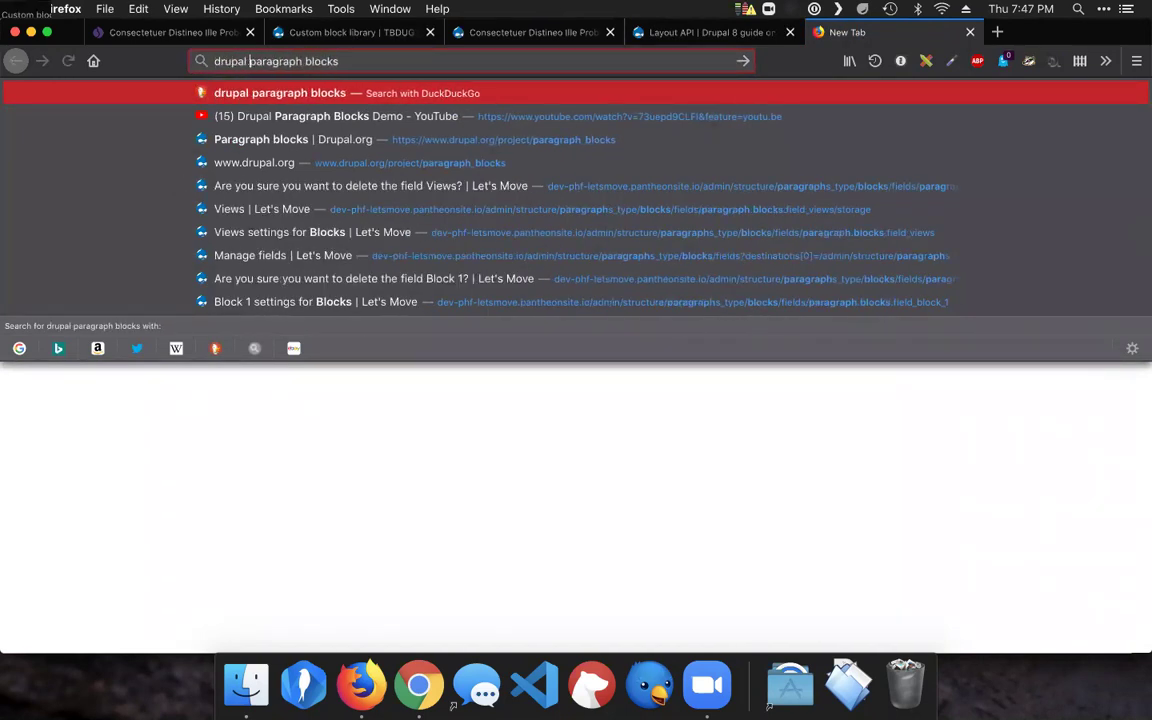
key(Return)
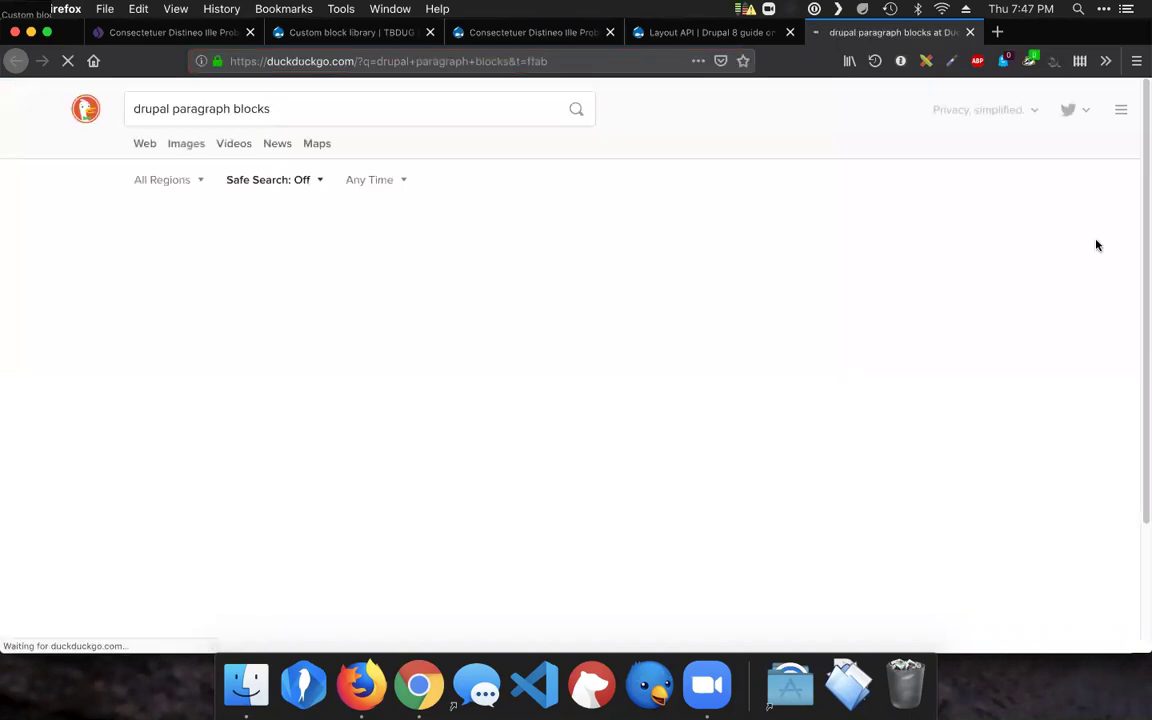
click(180, 224)
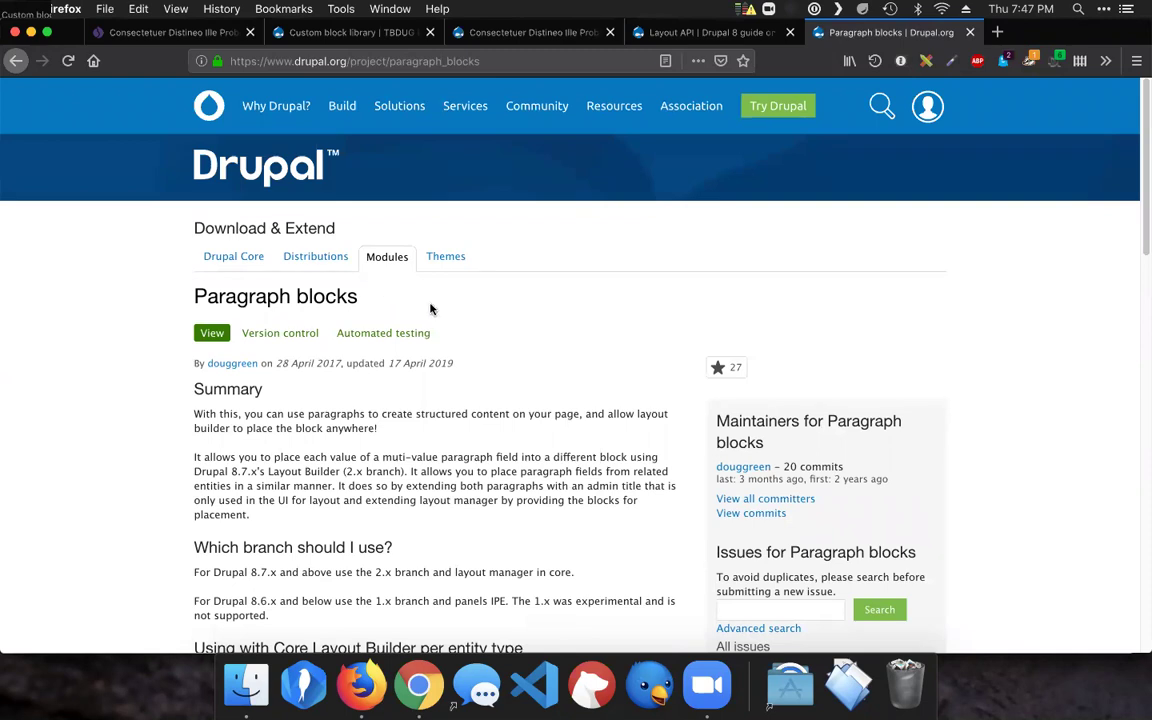
Examine the Paragraph blocks module's summary, branch guidance, Core Layout Builder usage instructions and demo section.
scroll(427, 311, down, 2)
scroll(427, 311, down, 3)
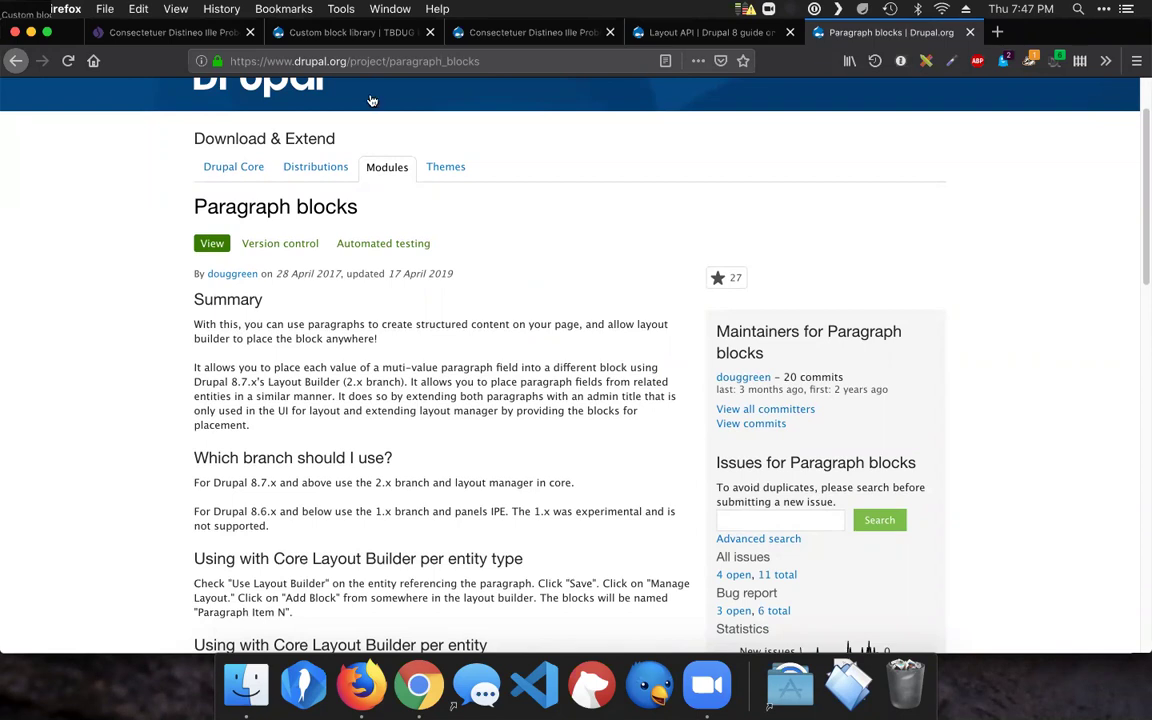
click(308, 32)
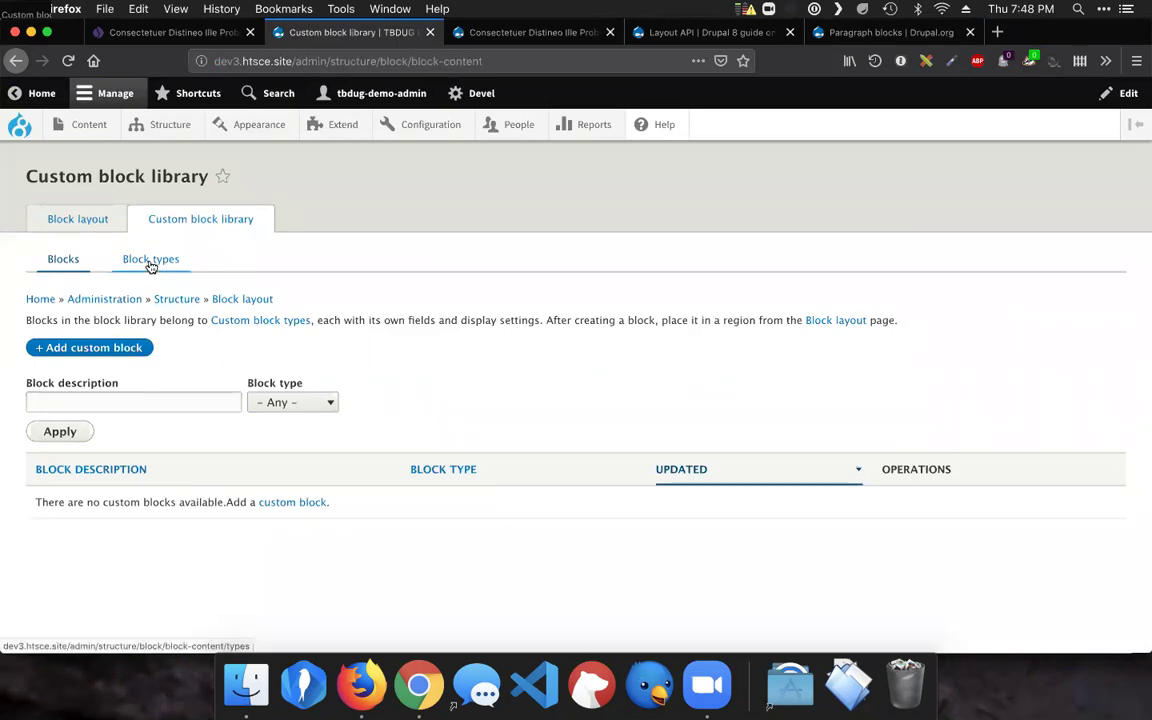
click(888, 33)
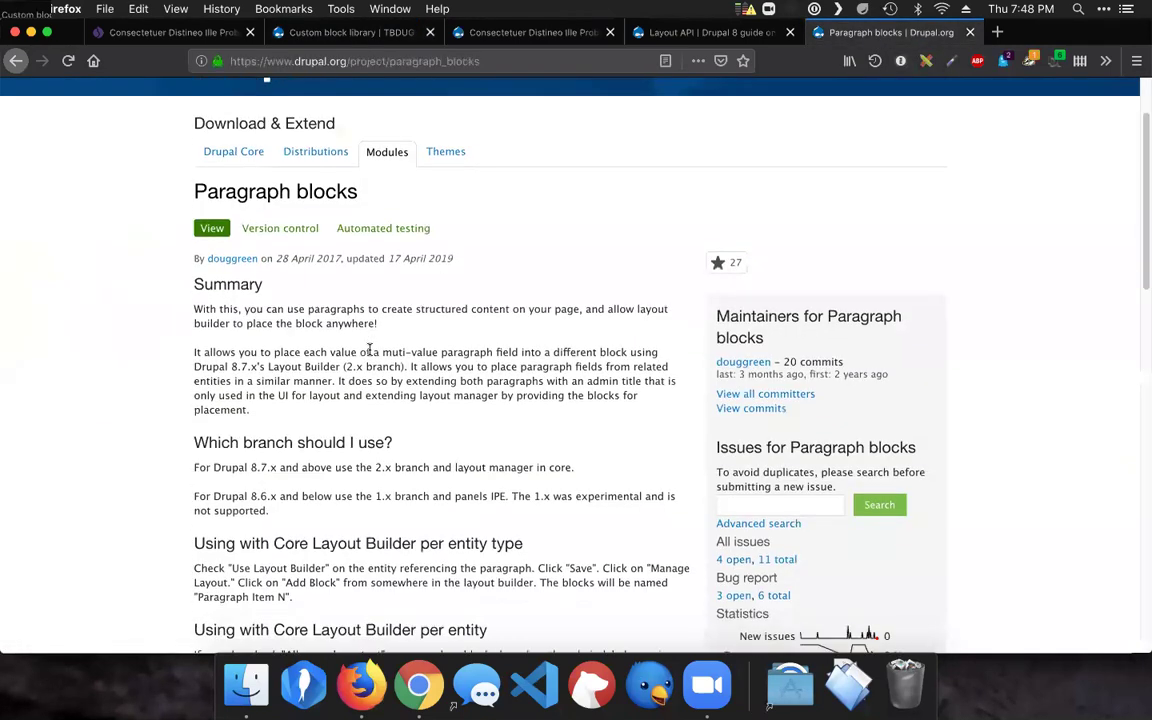
scroll(369, 349, down, 5)
scroll(370, 345, down, 4)
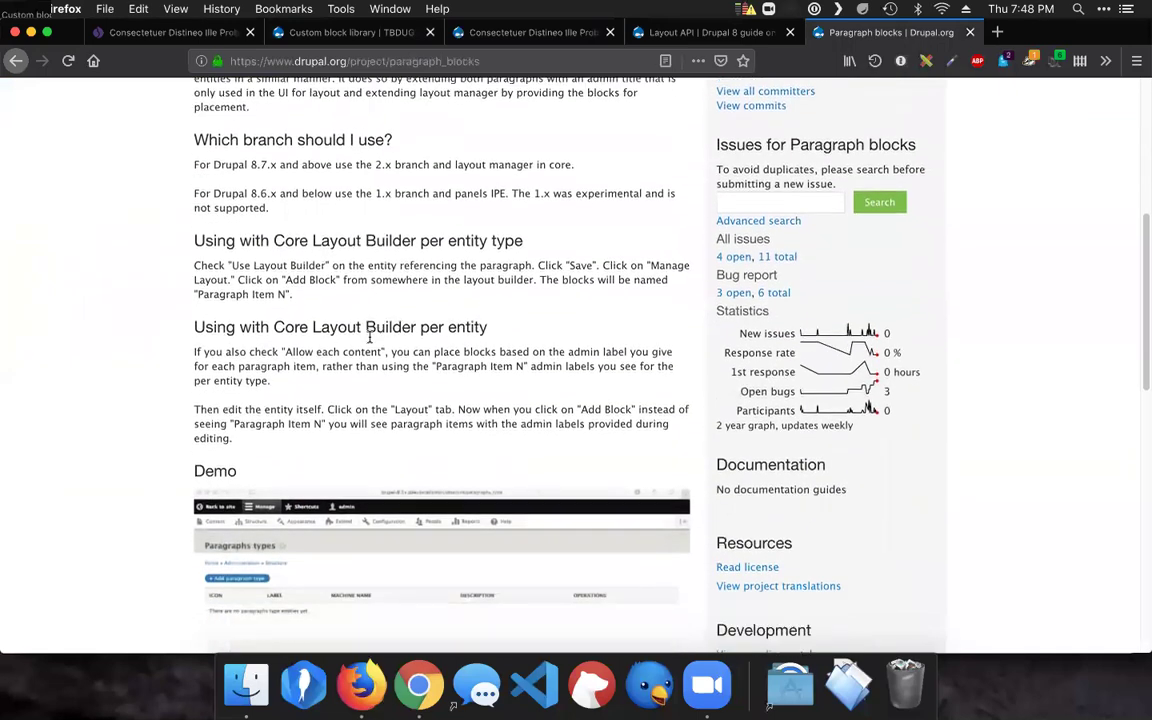
scroll(335, 300, down, 2)
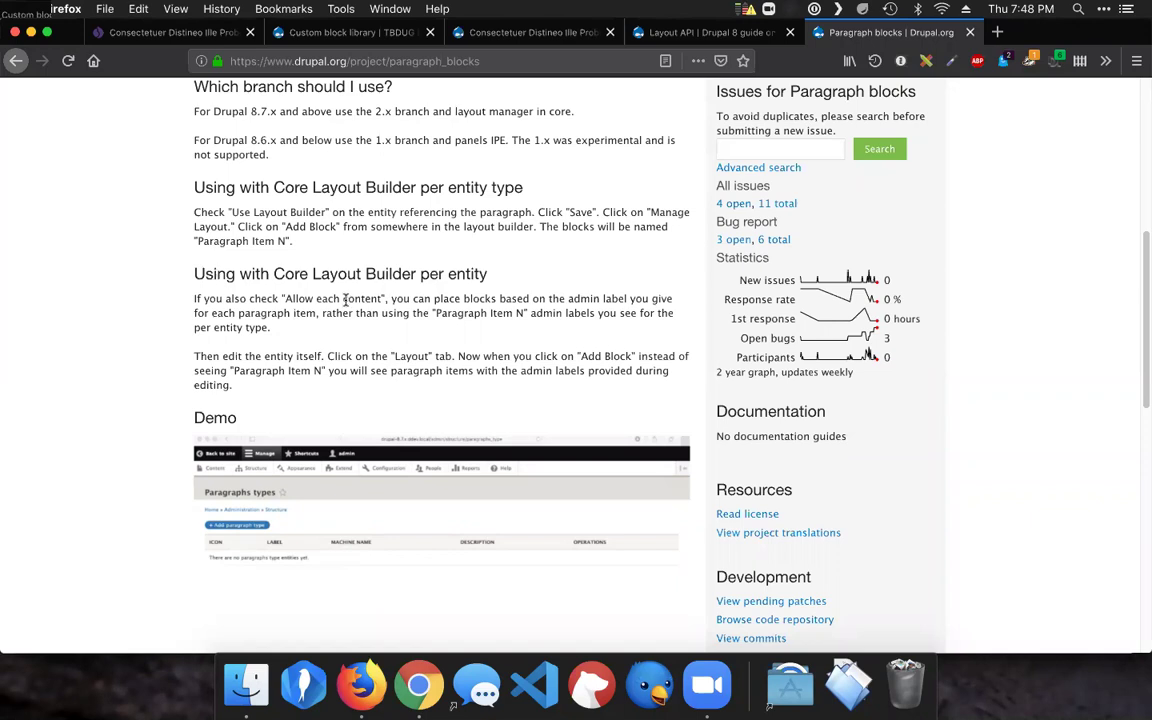
scroll(345, 300, up, 3)
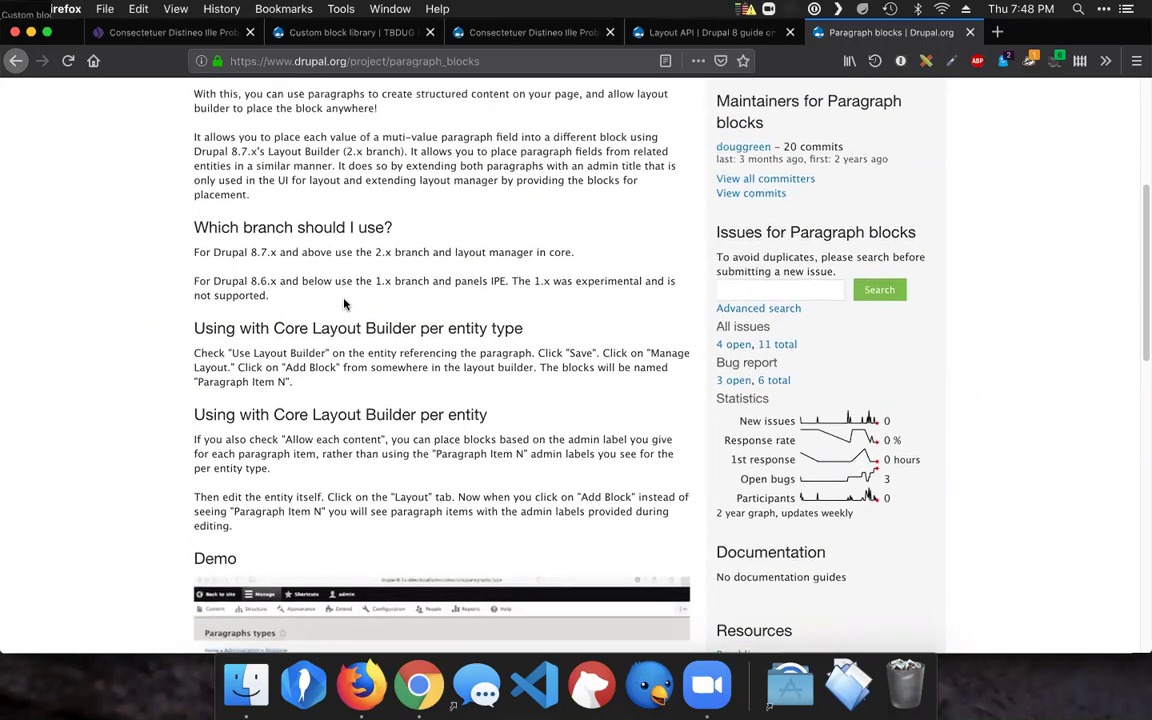
scroll(345, 303, up, 5)
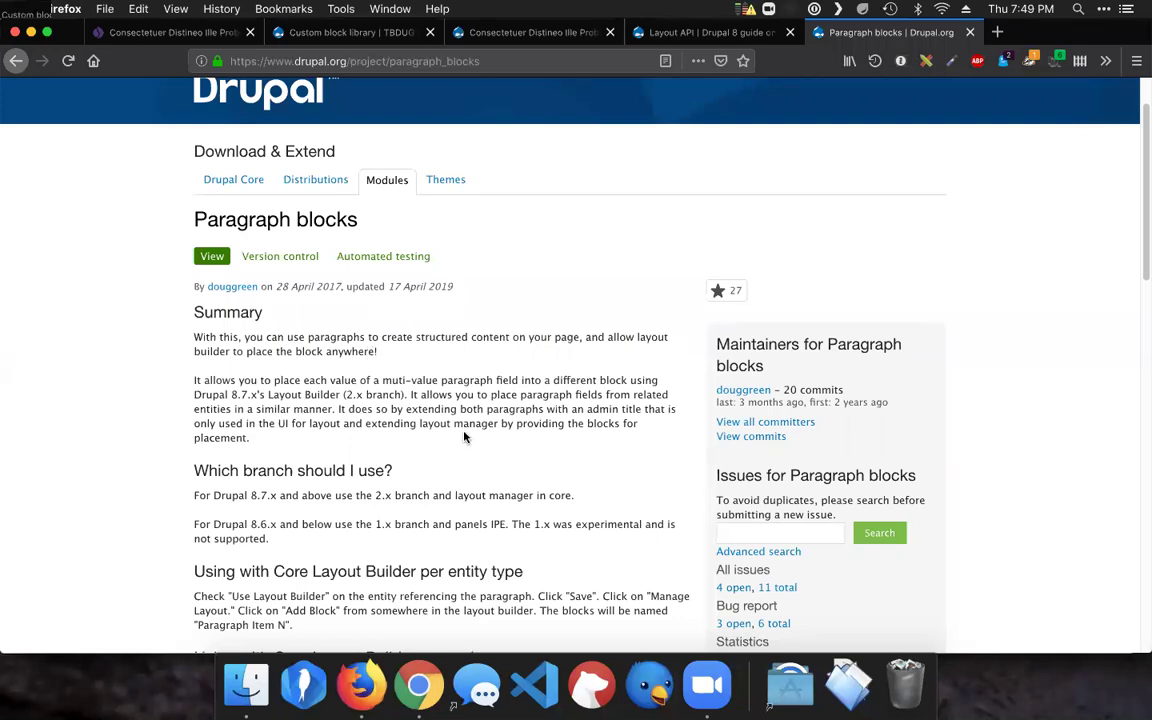
scroll(418, 352, down, 1)
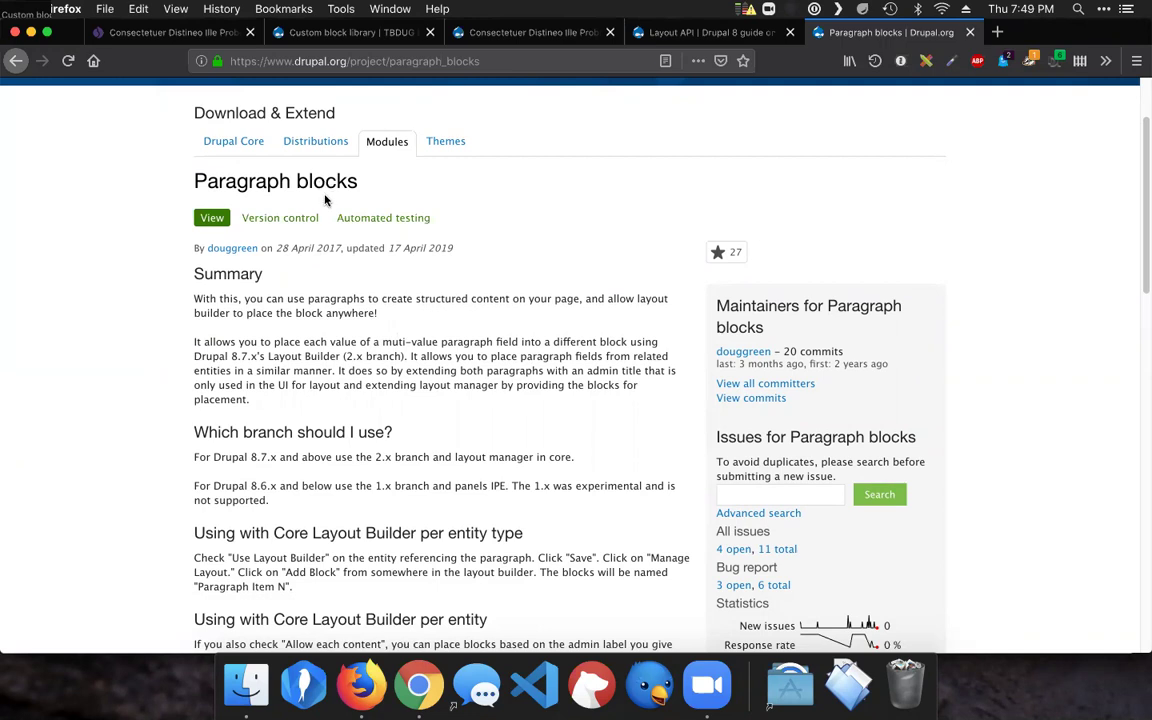
scroll(325, 200, down, 1)
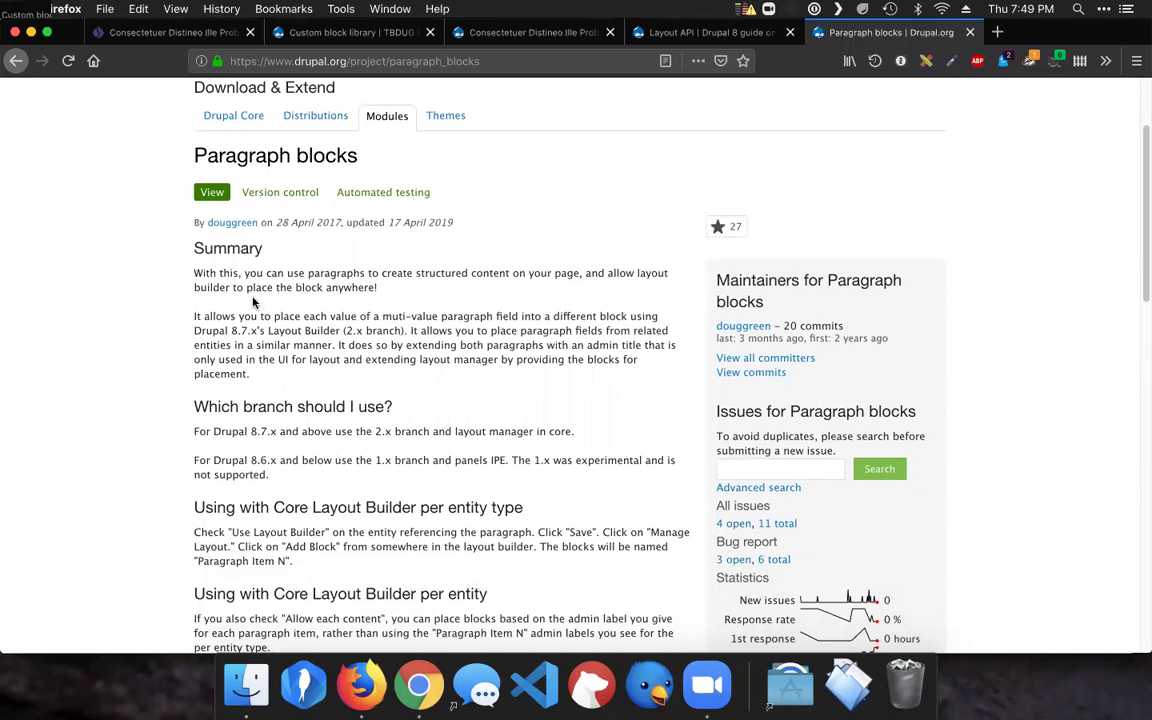
Return to the demo site's Custom block library page.
click(316, 34)
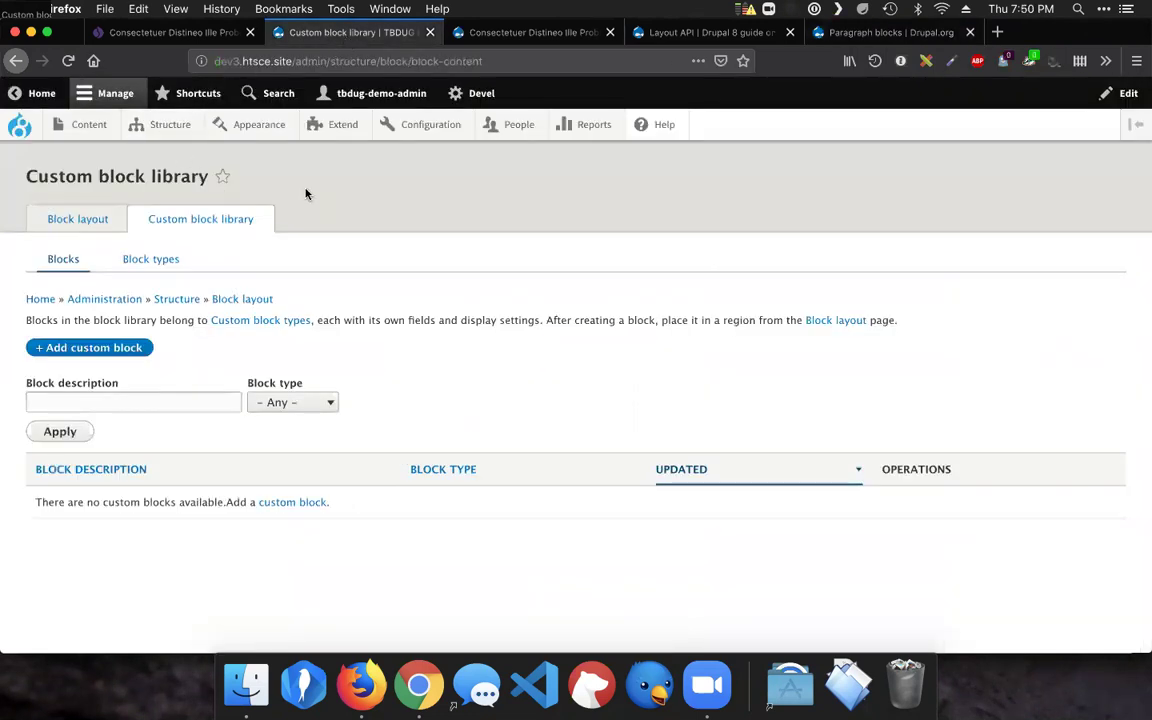
mouse_move(255, 124)
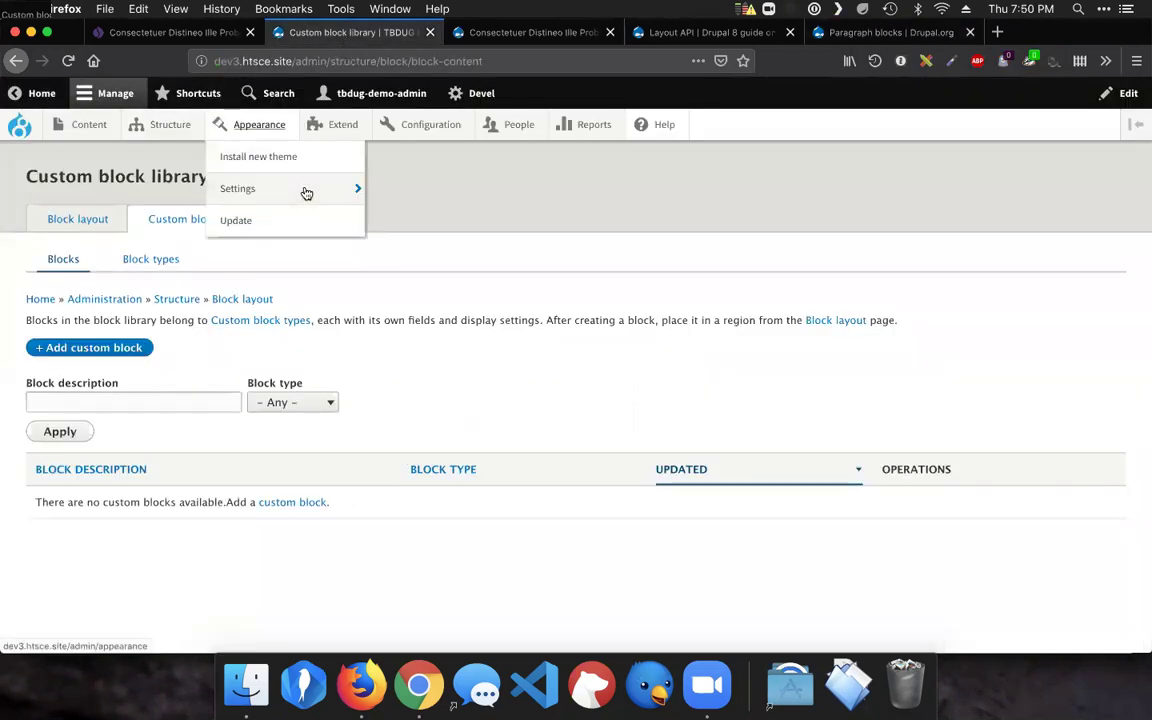